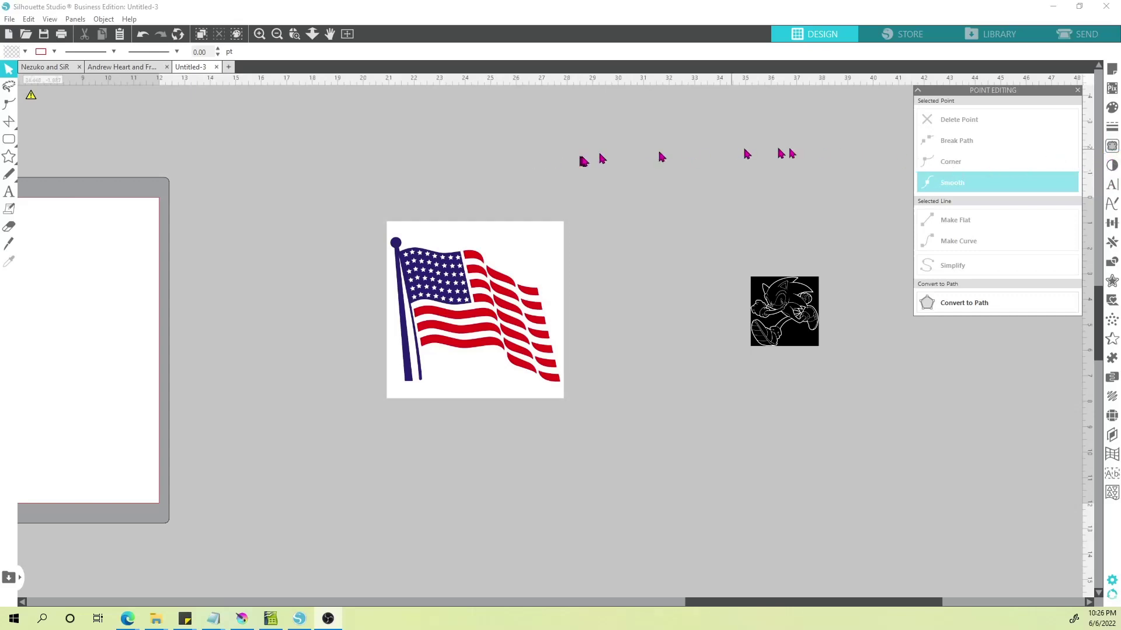
- Start a Trace by Color on the flag image and sample the navy blue of the thick flagpole
click(1109, 150)
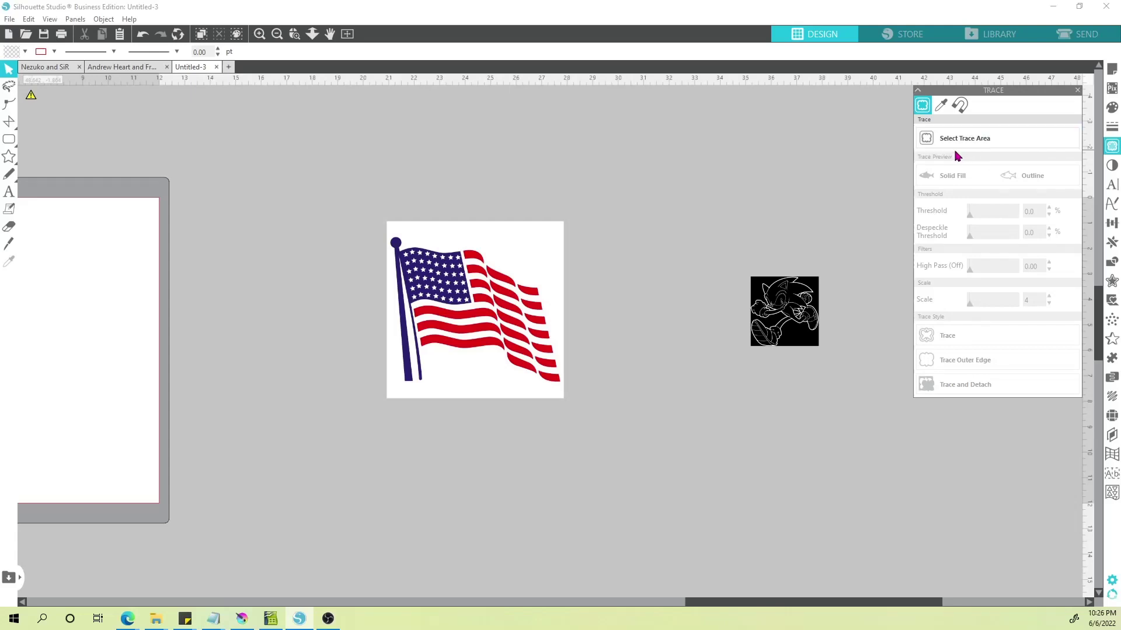
click(940, 106)
click(948, 138)
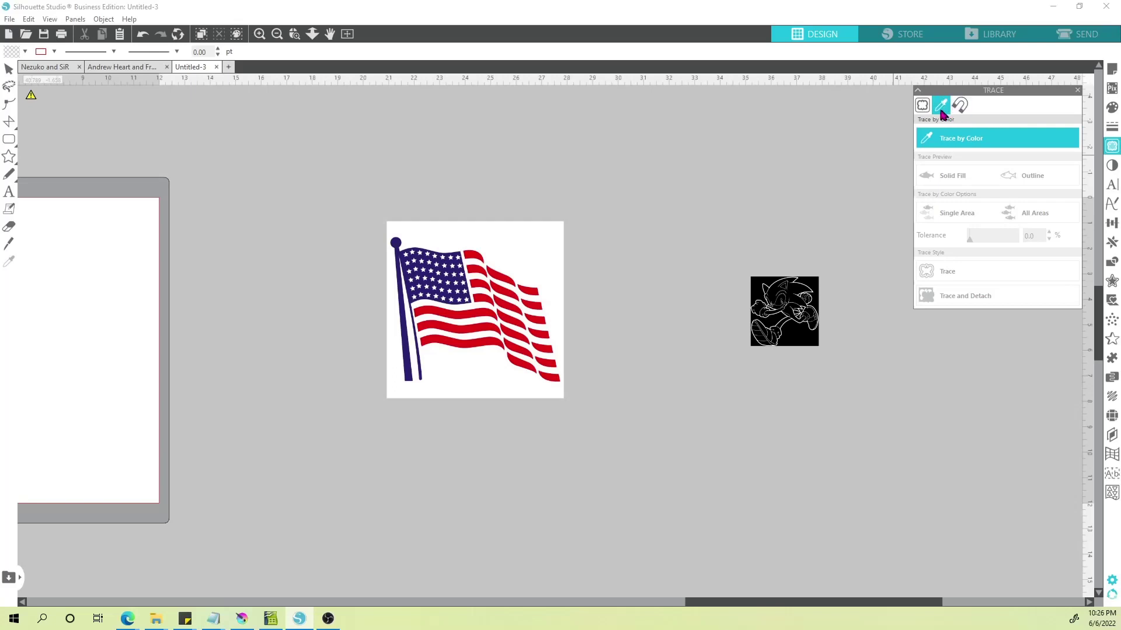
click(951, 142)
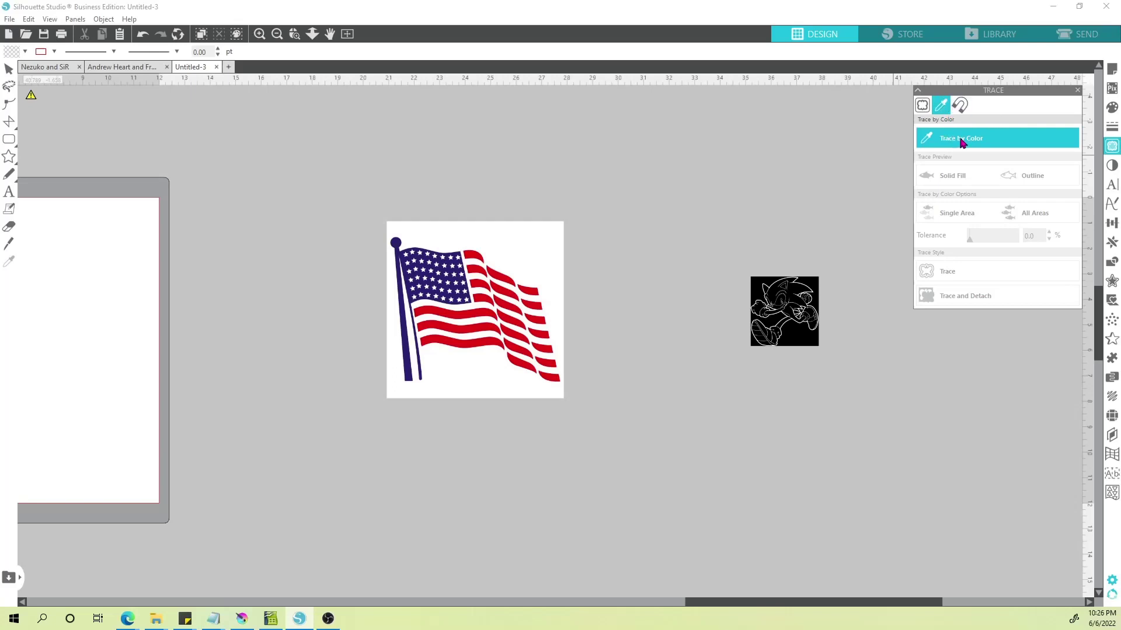
click(400, 271)
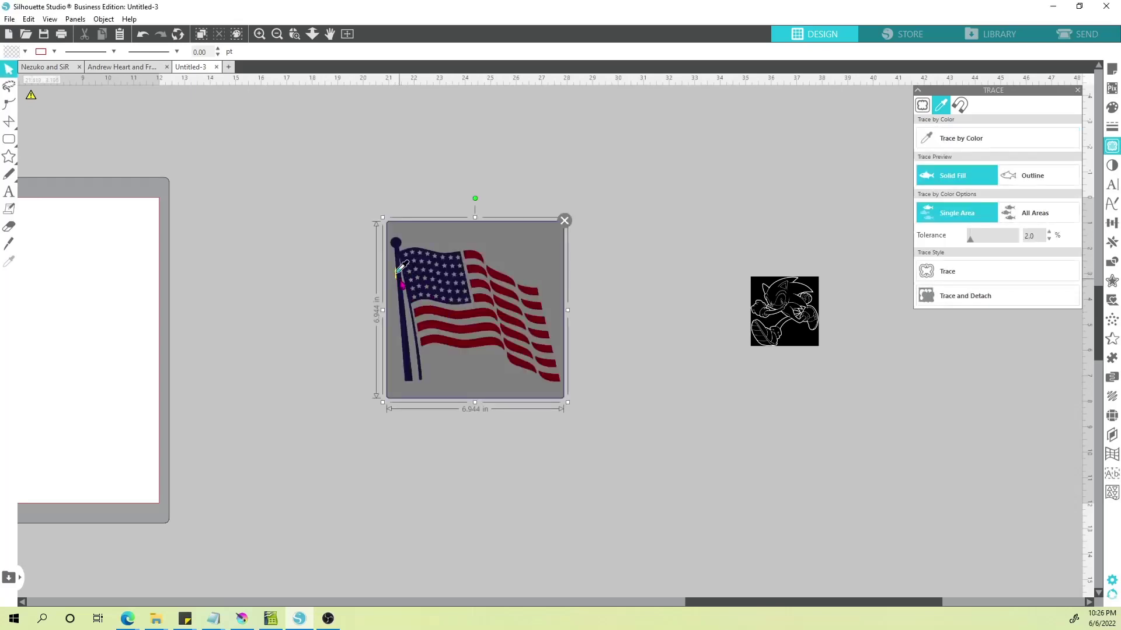
click(934, 138)
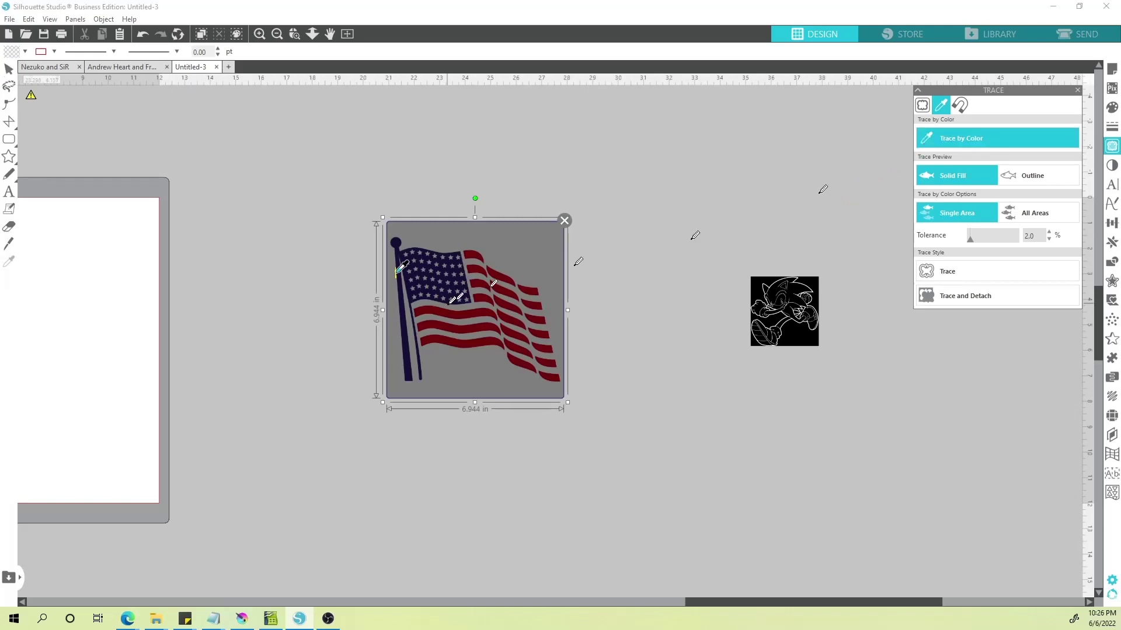
click(404, 285)
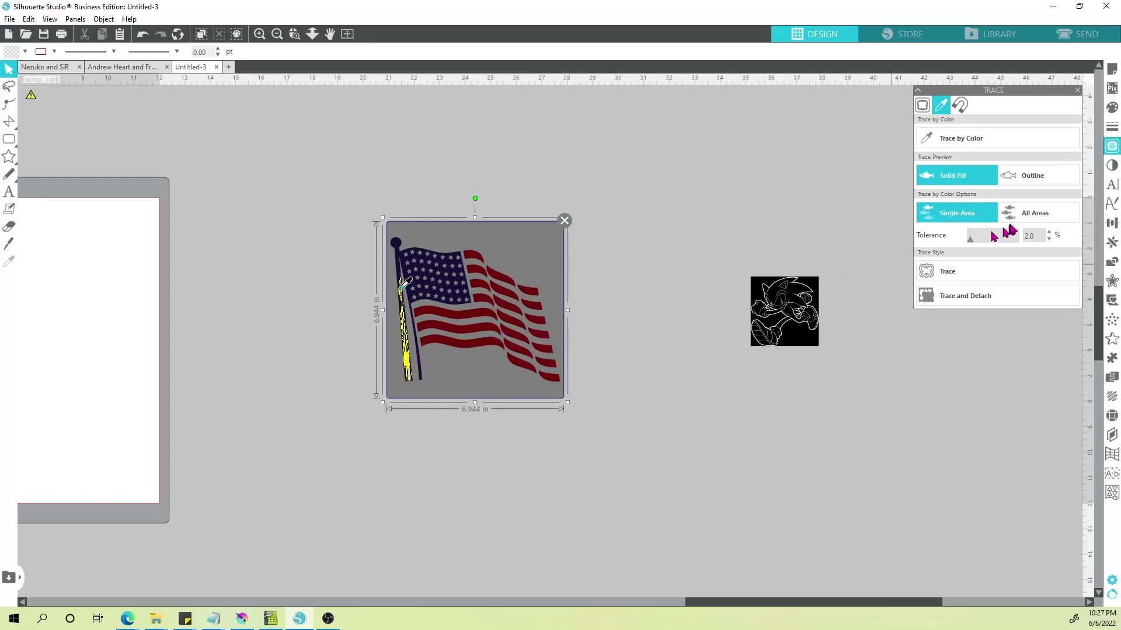
- Extend the navy trace preview to all areas and raise the color tolerance to 32%
click(1041, 221)
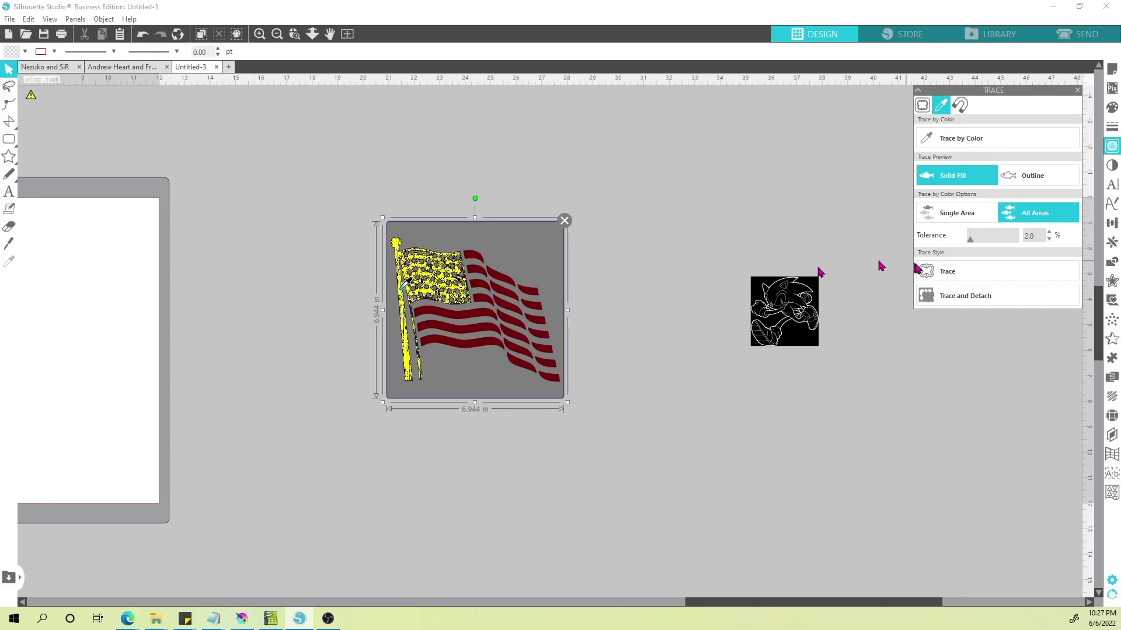
mouse_move(971, 240)
mouse_down()
mouse_move(1020, 247)
mouse_move(931, 252)
mouse_move(986, 244)
mouse_up()
scroll(407, 300, up, 3)
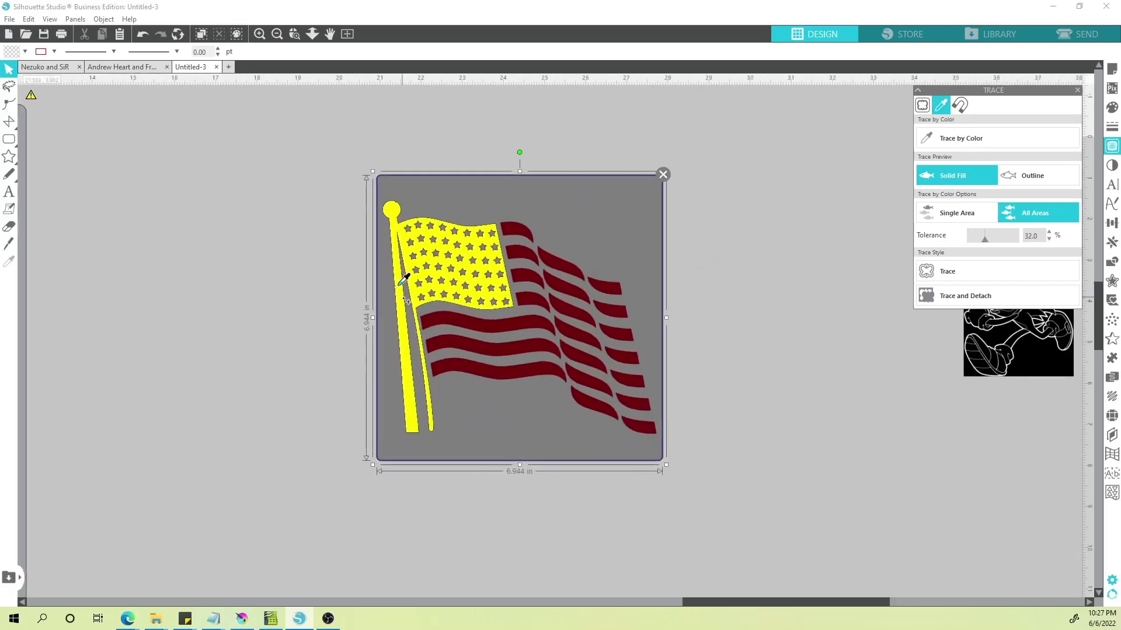
scroll(407, 301, up, 5)
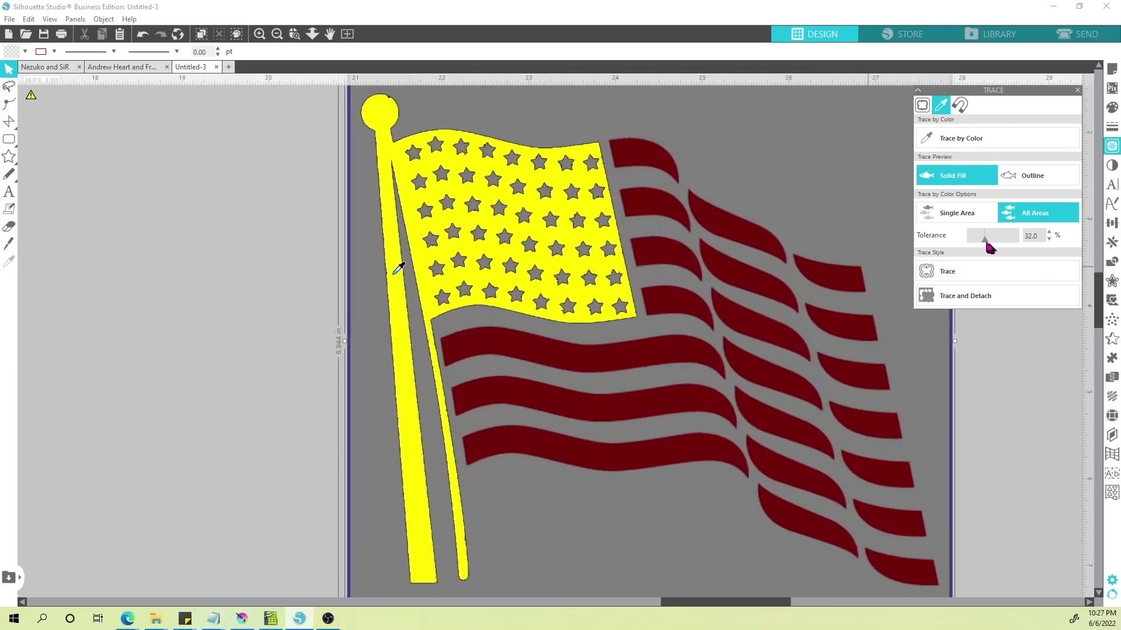
- Try color tolerances of 88% and 12% on the navy preview, and settle on 48%
drag(989, 238, 1012, 240)
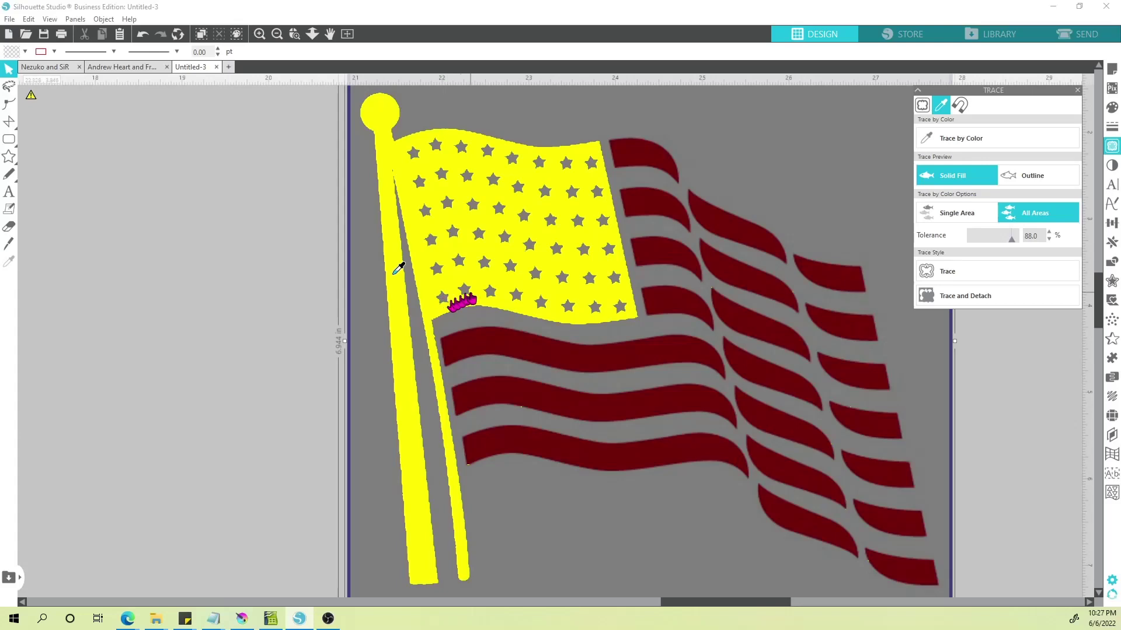
drag(1010, 241, 973, 243)
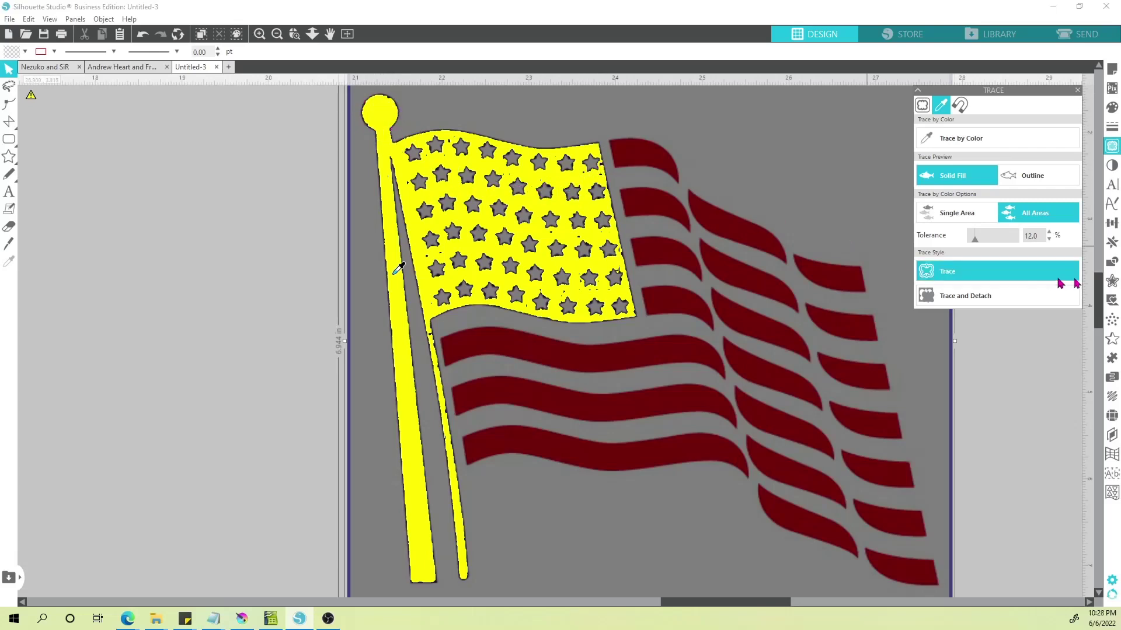
drag(979, 243, 984, 244)
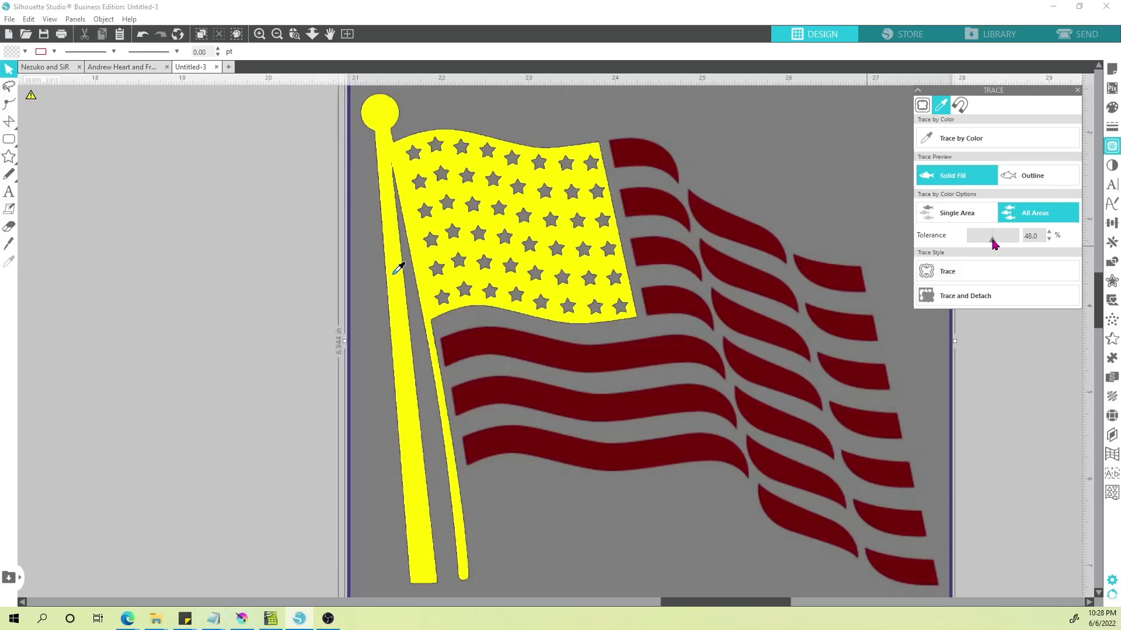
- Trace the navy areas and move the resulting outlines off the image into the empty space beside it
scroll(799, 359, down, 2)
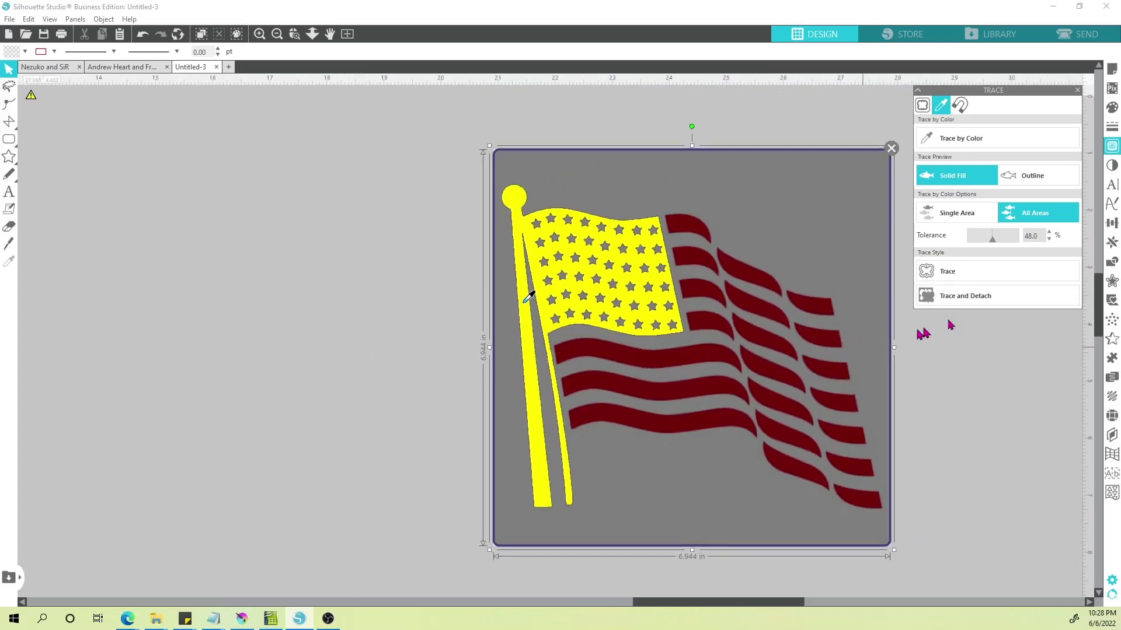
click(992, 272)
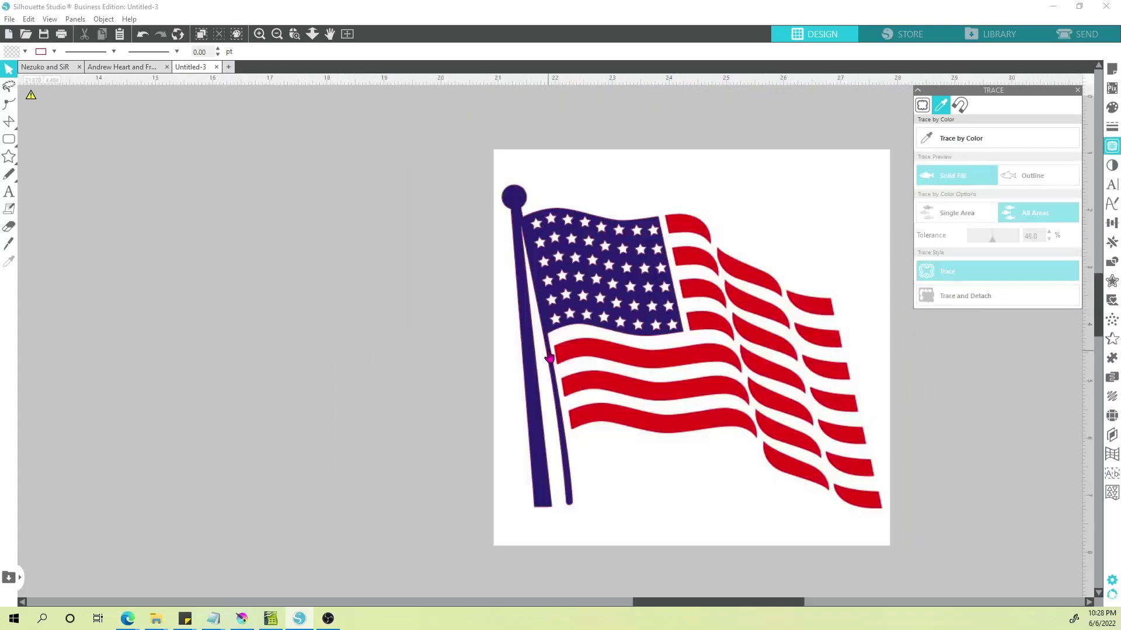
mouse_move(525, 349)
mouse_down()
mouse_move(258, 354)
mouse_move(232, 325)
mouse_up()
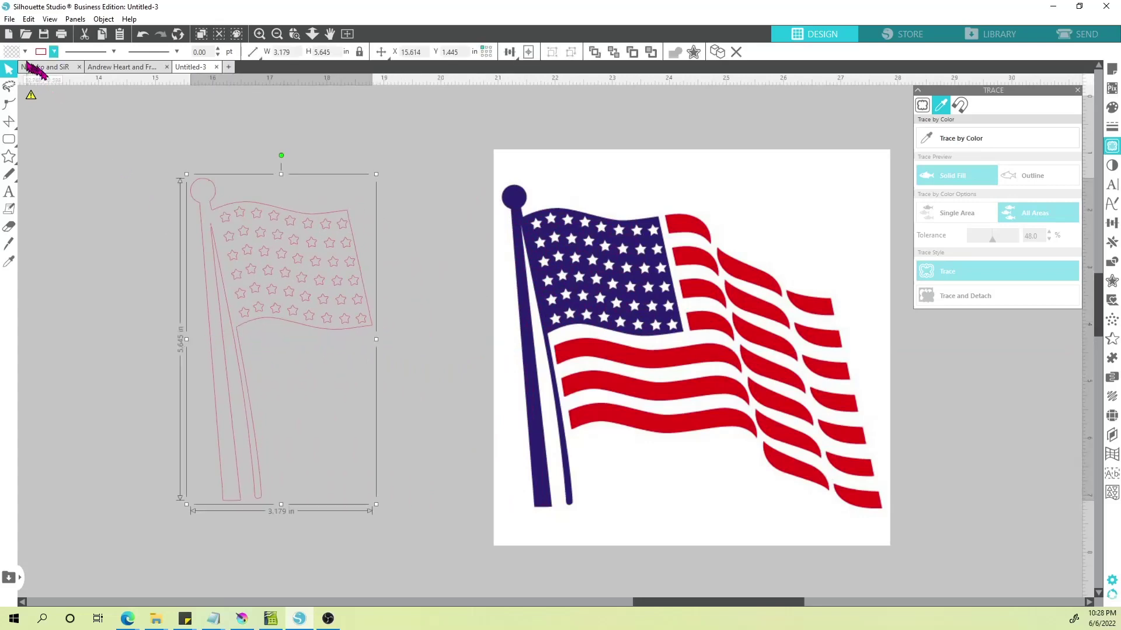
- Fill the traced flagpole and star field with blue and remove the pink color from its outline
click(25, 53)
click(26, 72)
click(58, 229)
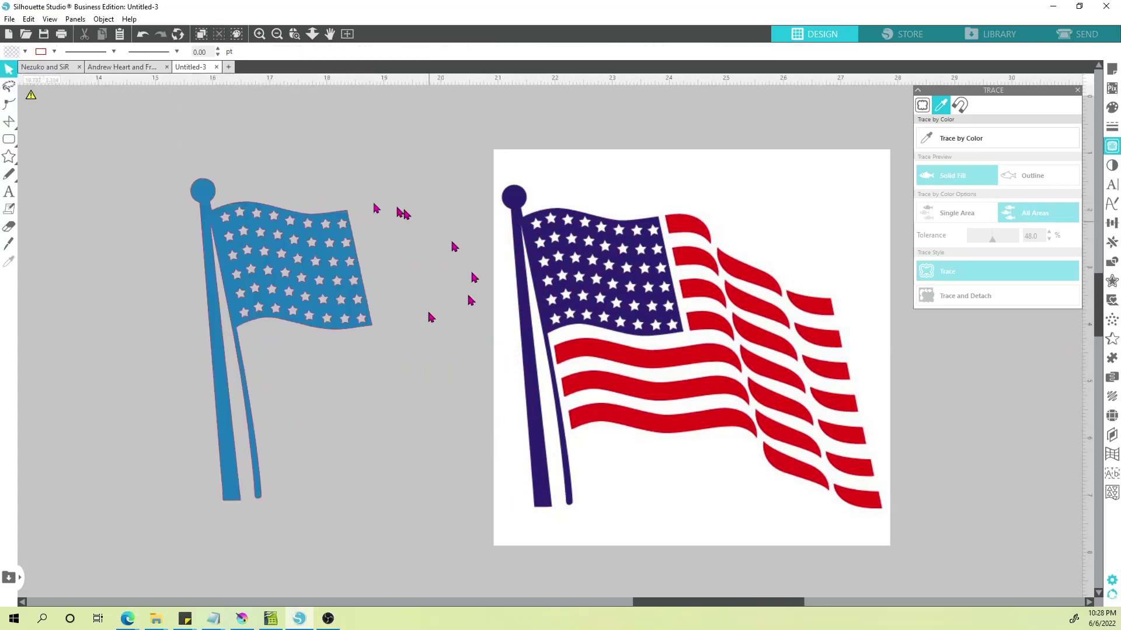
click(225, 258)
click(53, 51)
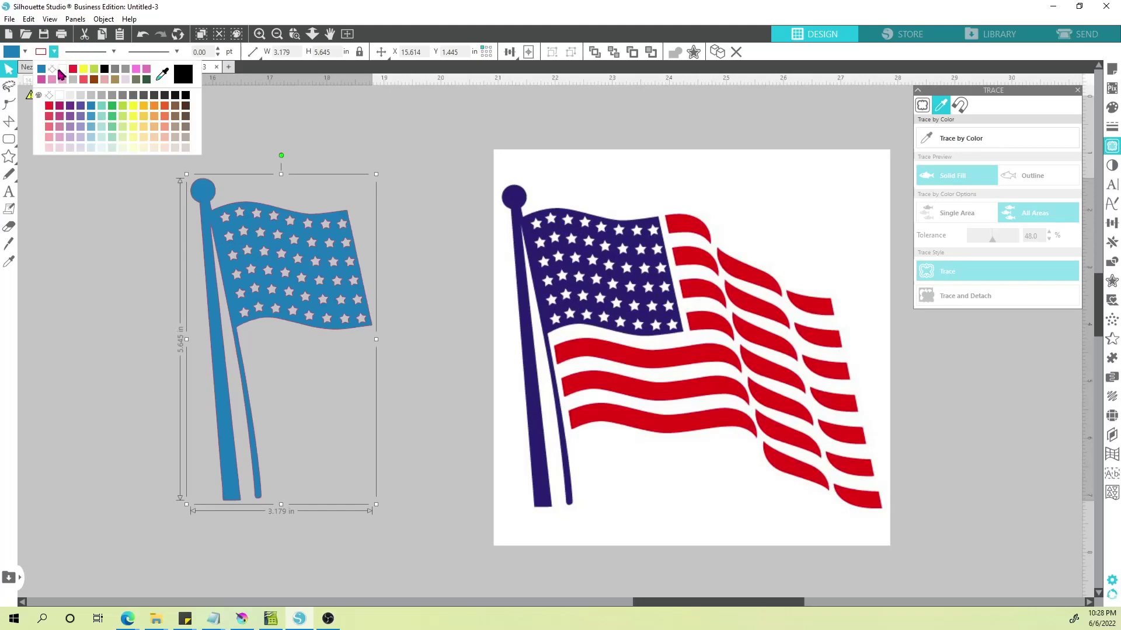
click(59, 70)
click(205, 252)
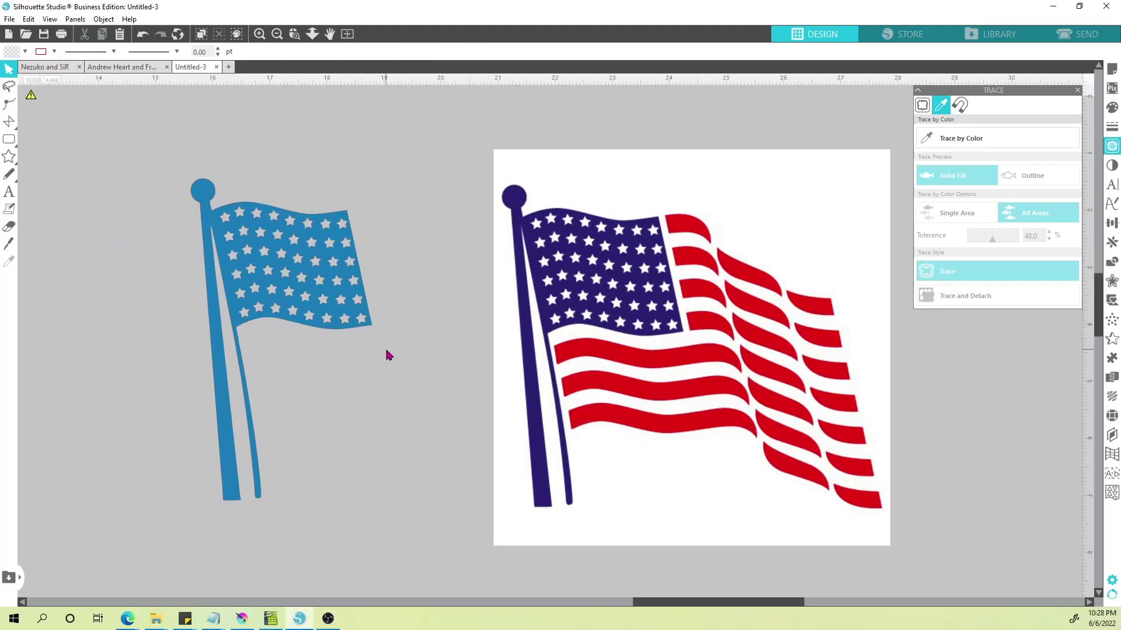
- Trace all the red stripes of the flag image by color with a tolerance of 43%
click(1003, 140)
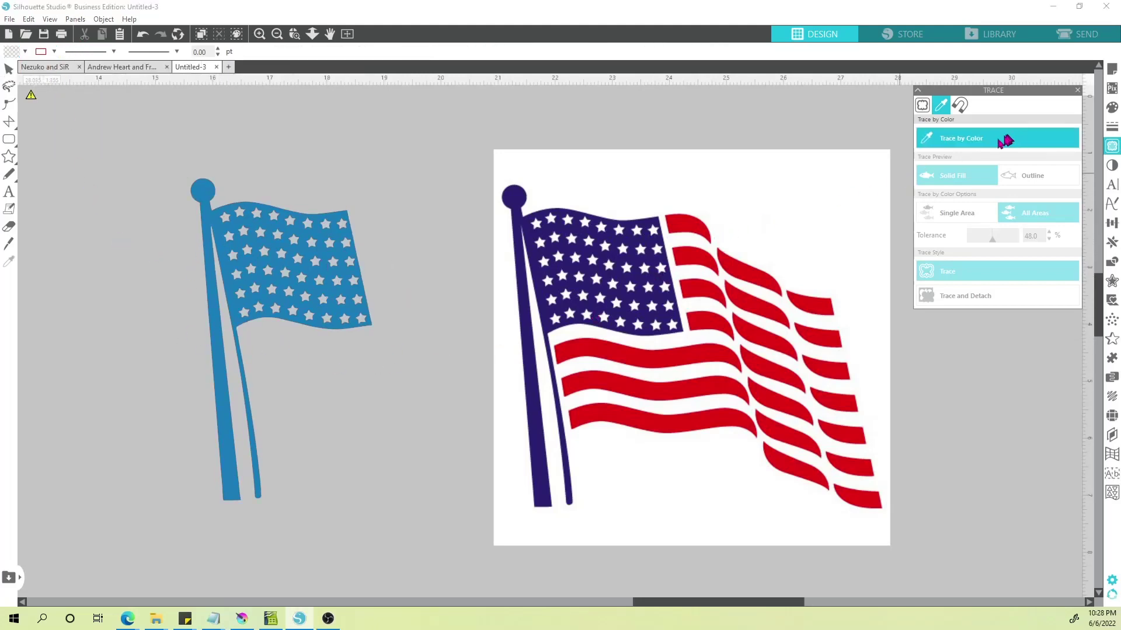
click(694, 222)
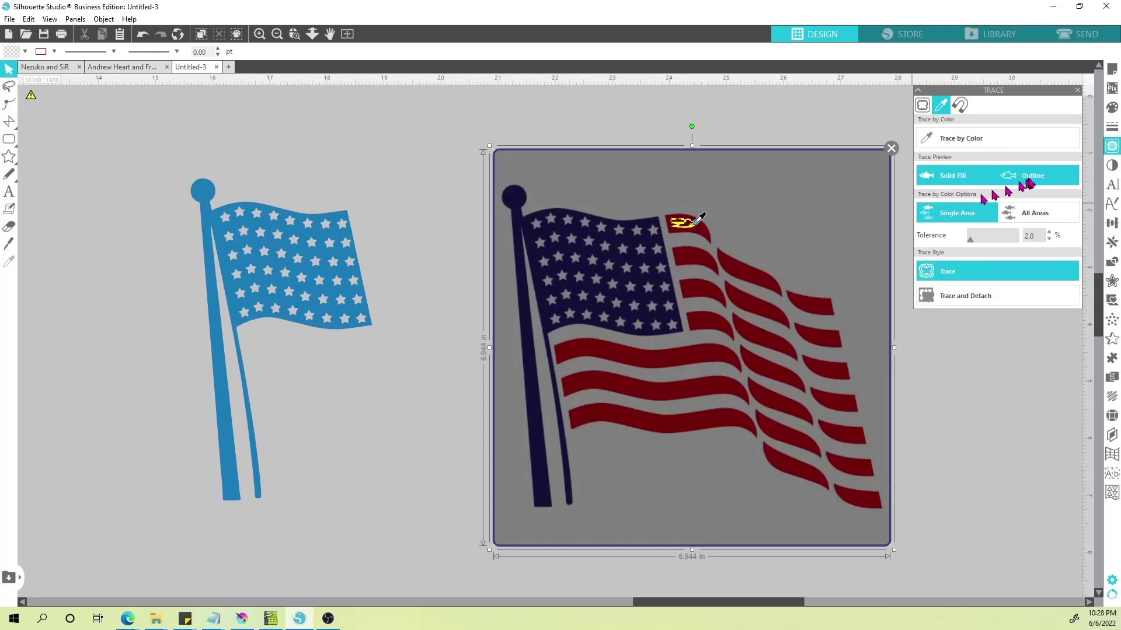
click(1030, 214)
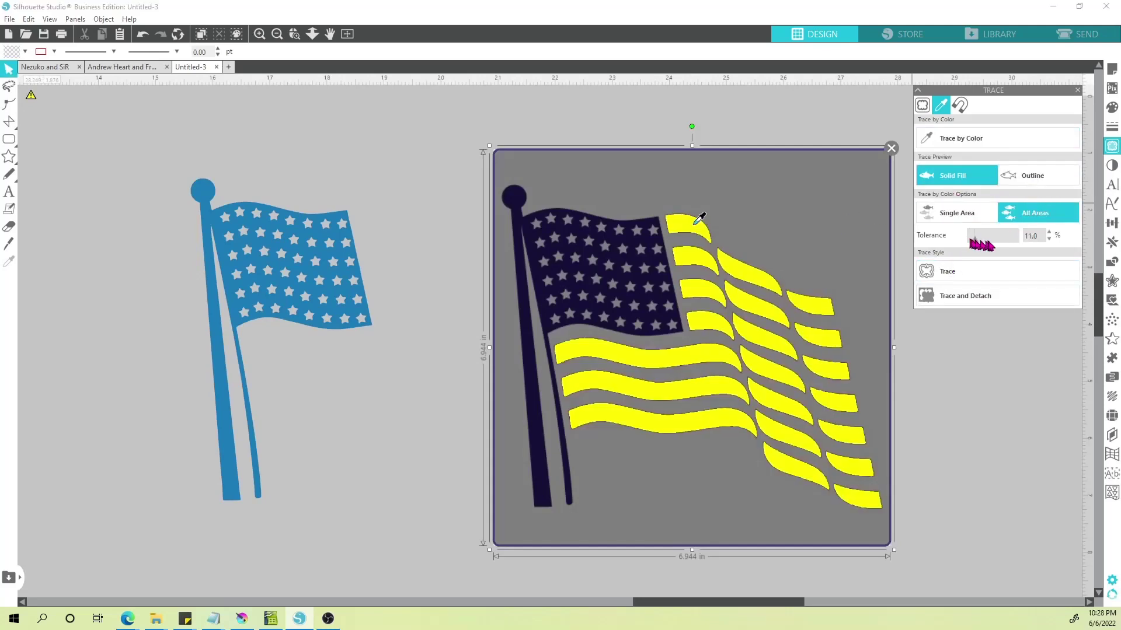
drag(974, 240, 991, 240)
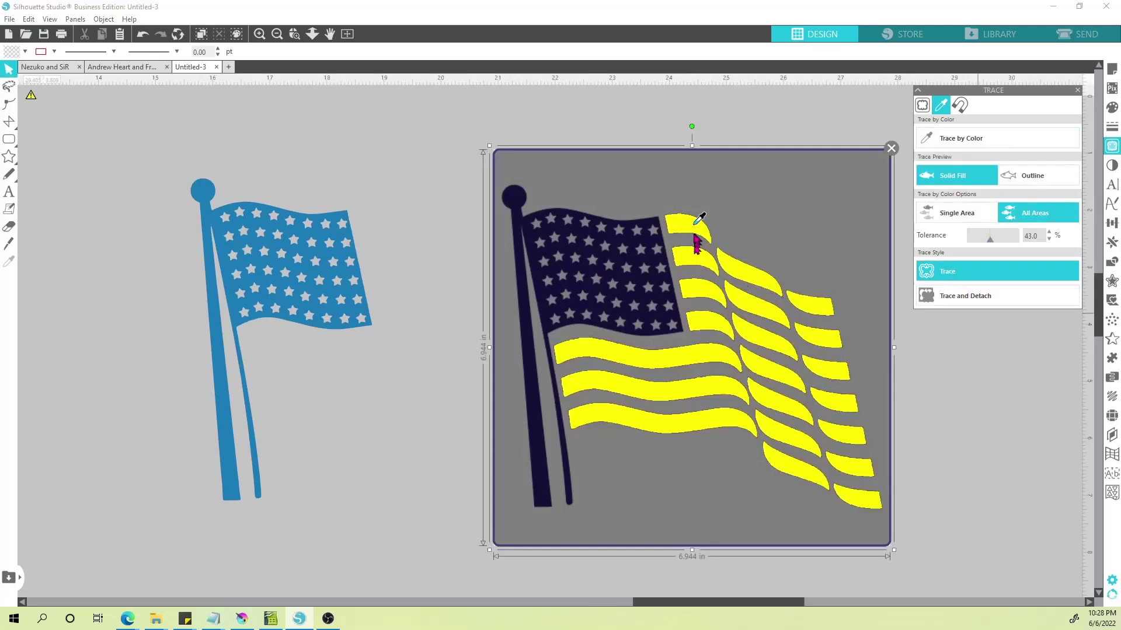
- Position the traced stripes against the blue star field and fill them with red
mouse_move(692, 238)
mouse_down()
mouse_move(480, 266)
mouse_move(408, 252)
mouse_move(383, 226)
mouse_move(371, 230)
mouse_up()
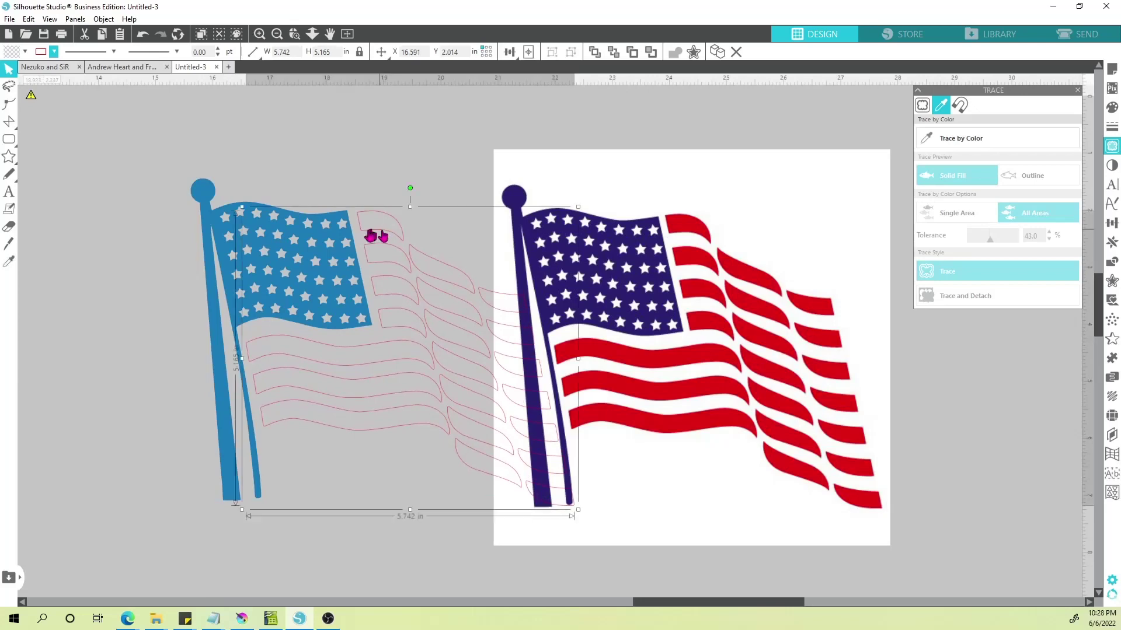
click(14, 52)
click(44, 70)
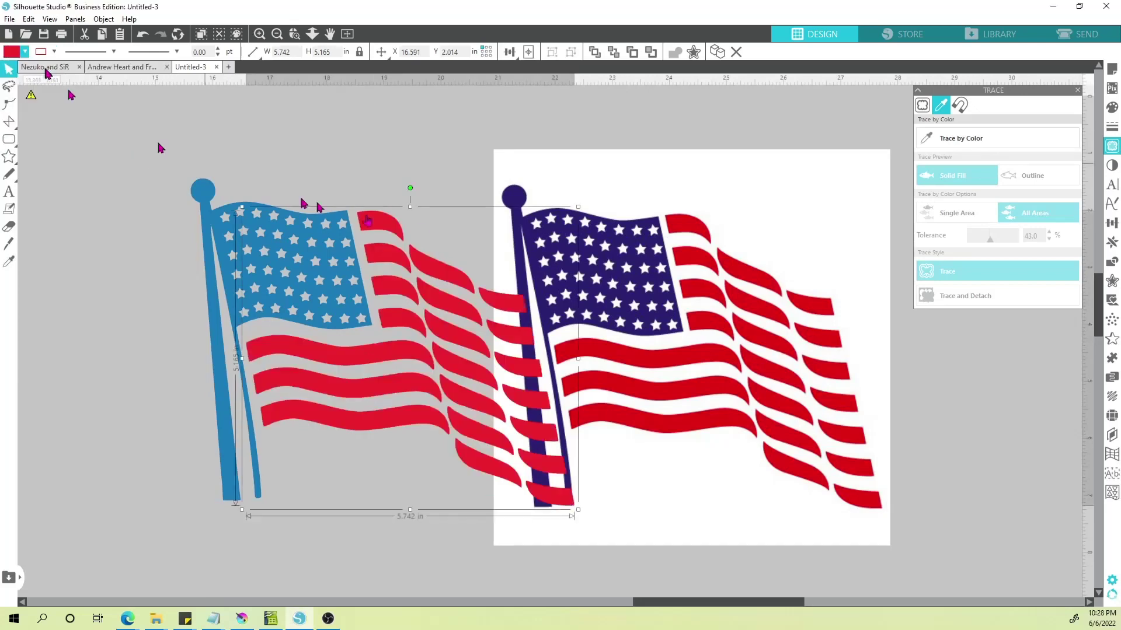
- Move the original flag image clear of the assembled traced flag
drag(705, 302, 959, 331)
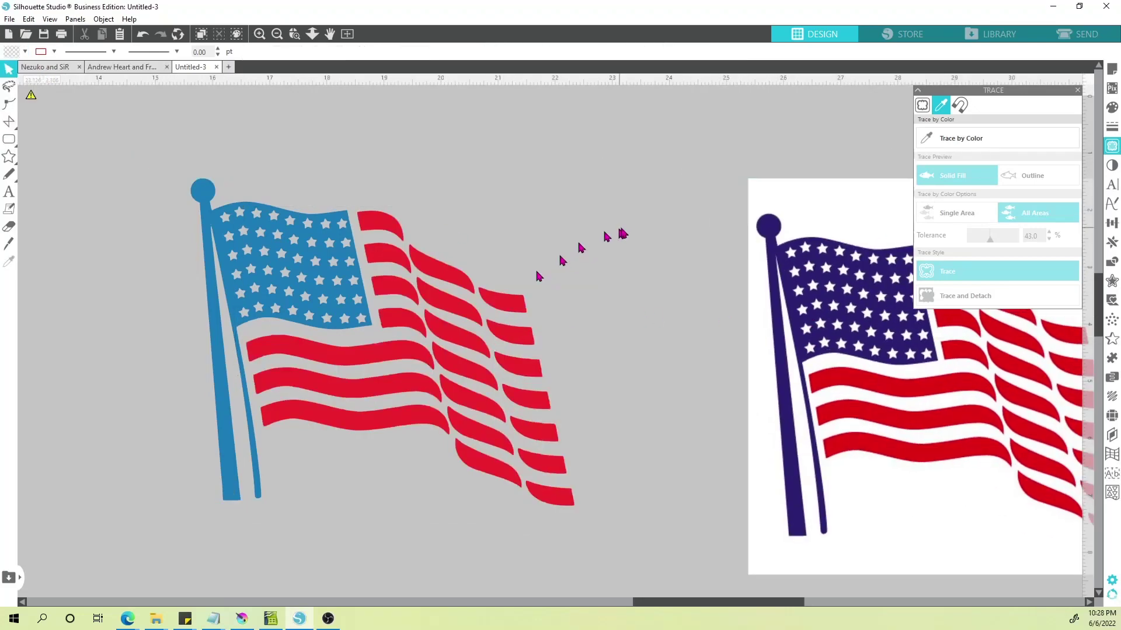
scroll(610, 257, down, 3)
key(alt)
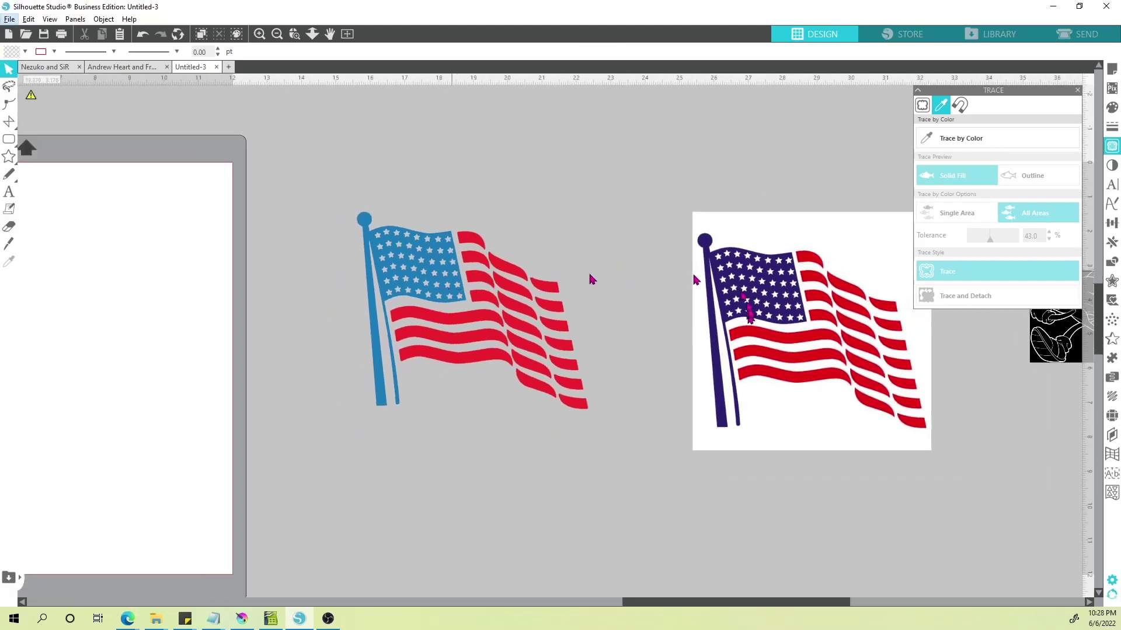
- Recolor the traced flagpole and star field with the navy blue sampled from the original flag image
click(409, 241)
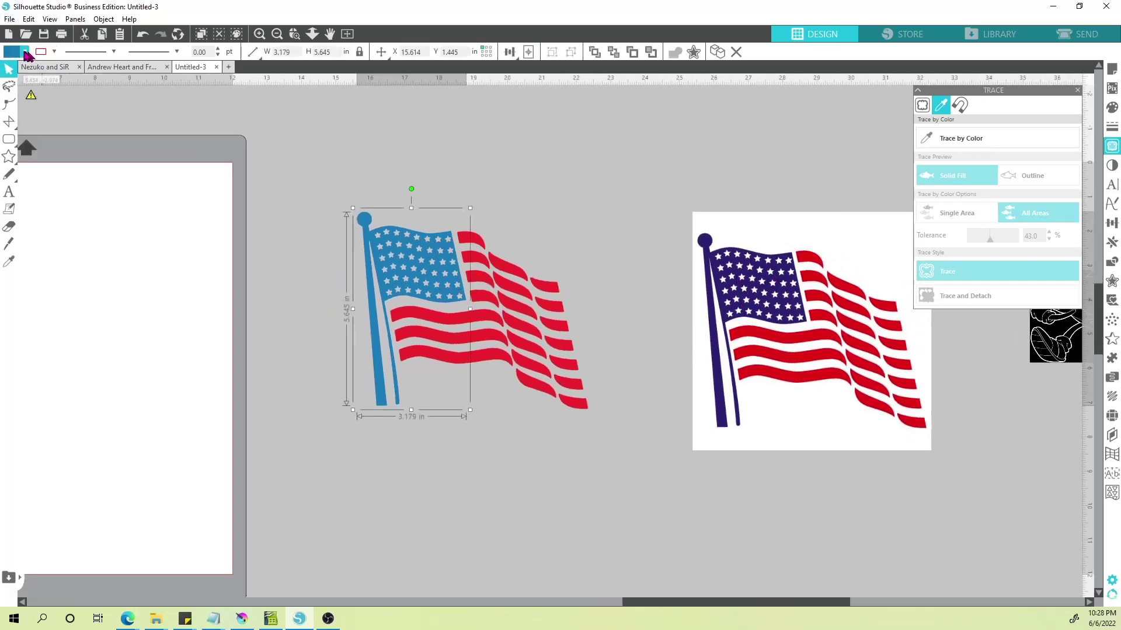
click(24, 51)
click(133, 76)
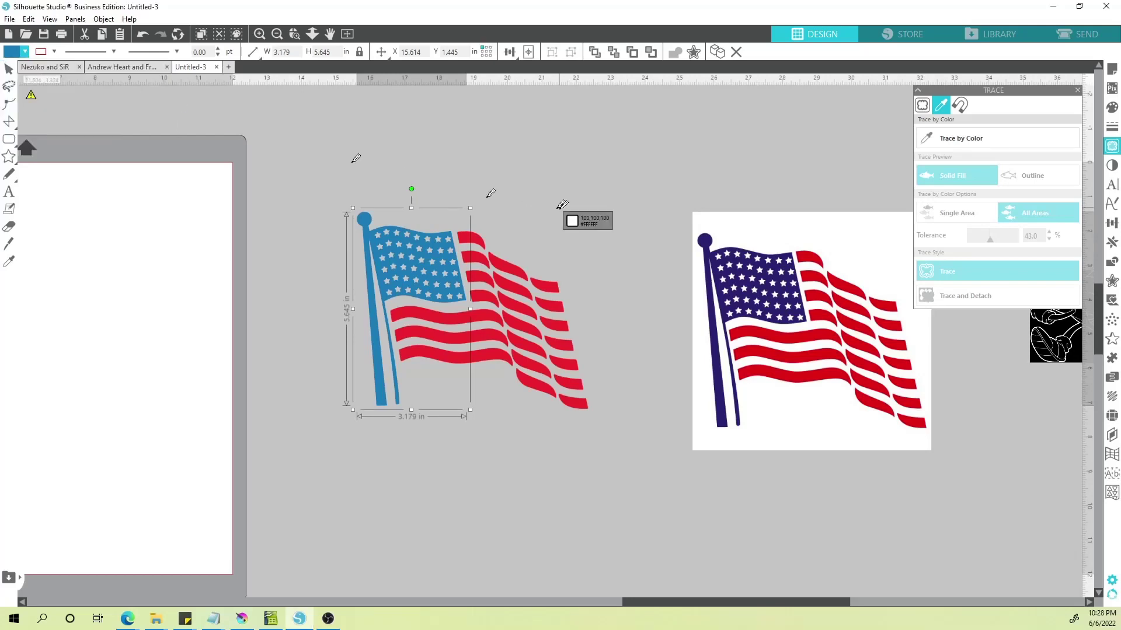
click(706, 240)
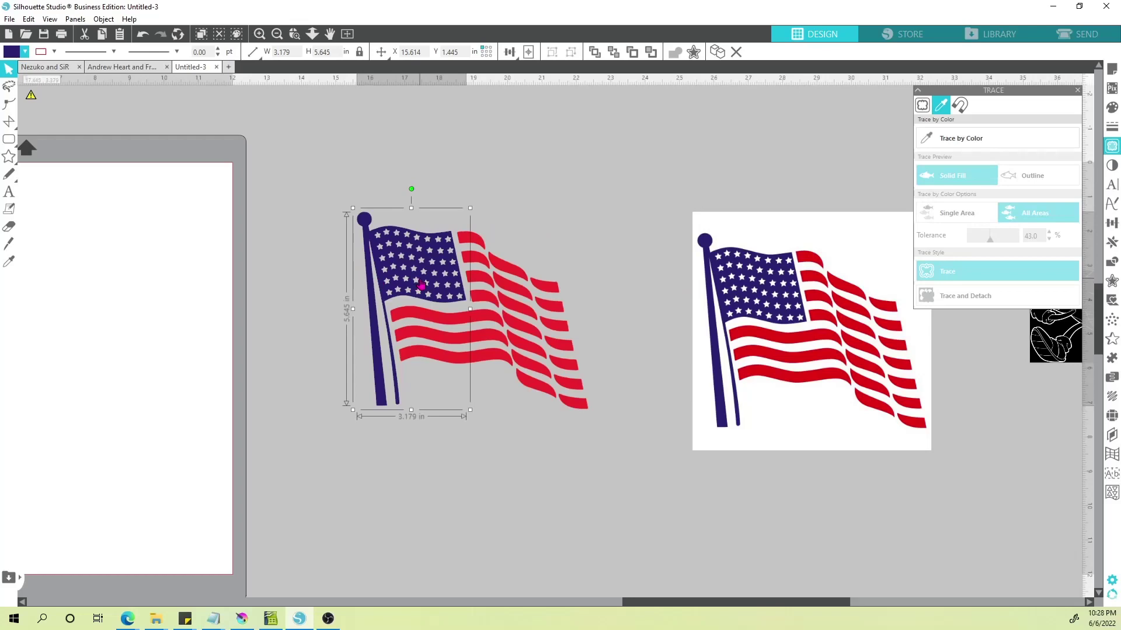
scroll(457, 300, down, 2)
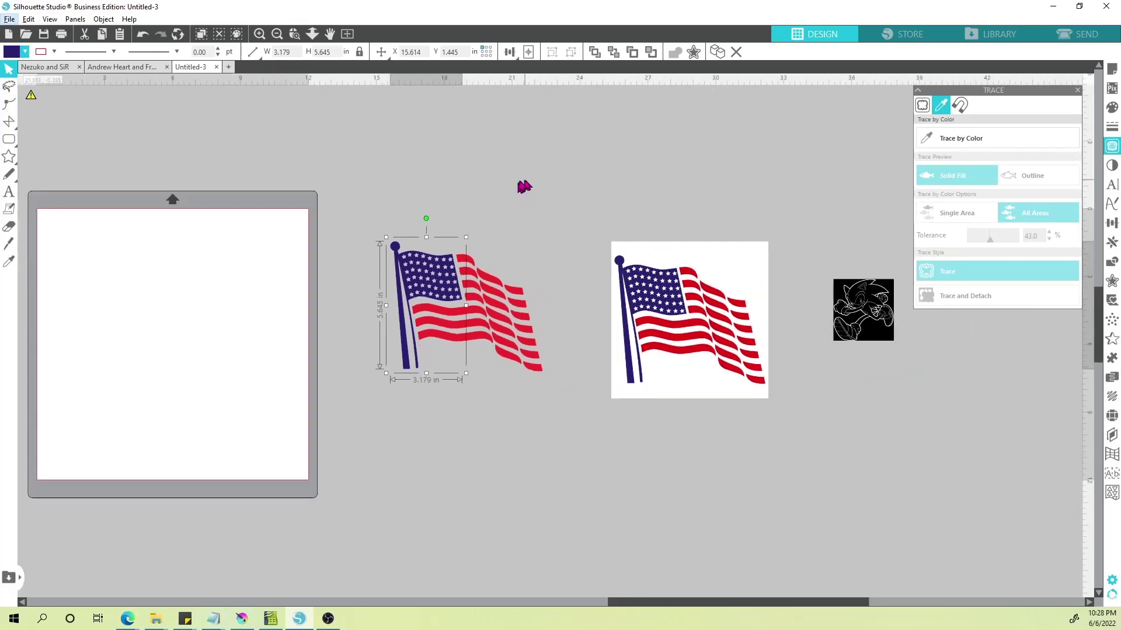
click(520, 184)
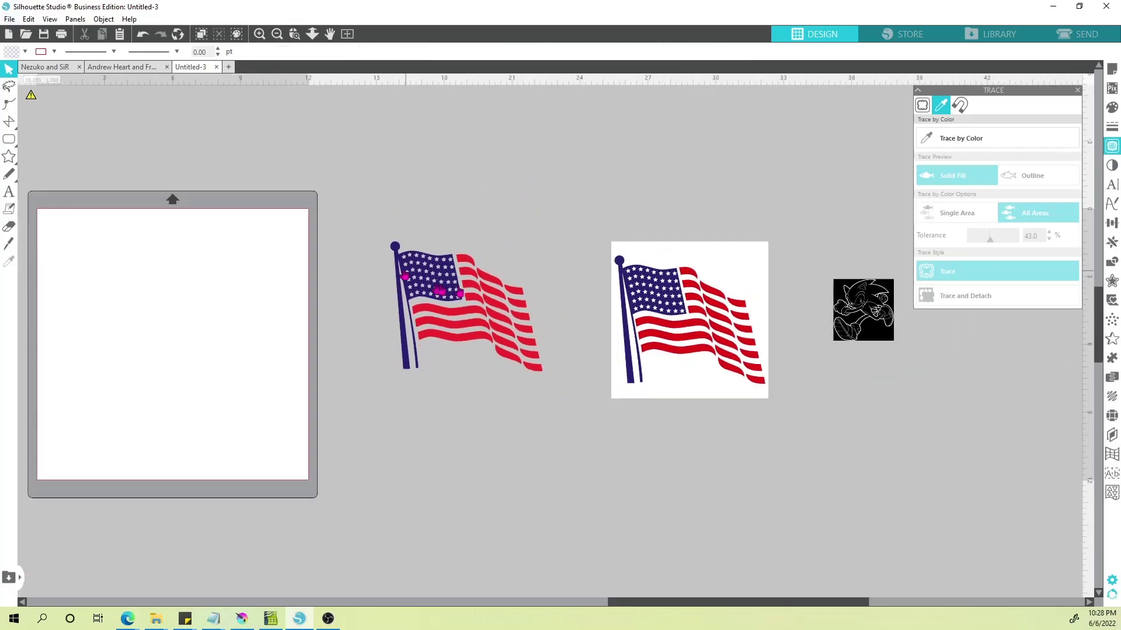
- Switch to the cutting setup and place the complete traced flag on the upper part of the mat
click(475, 317)
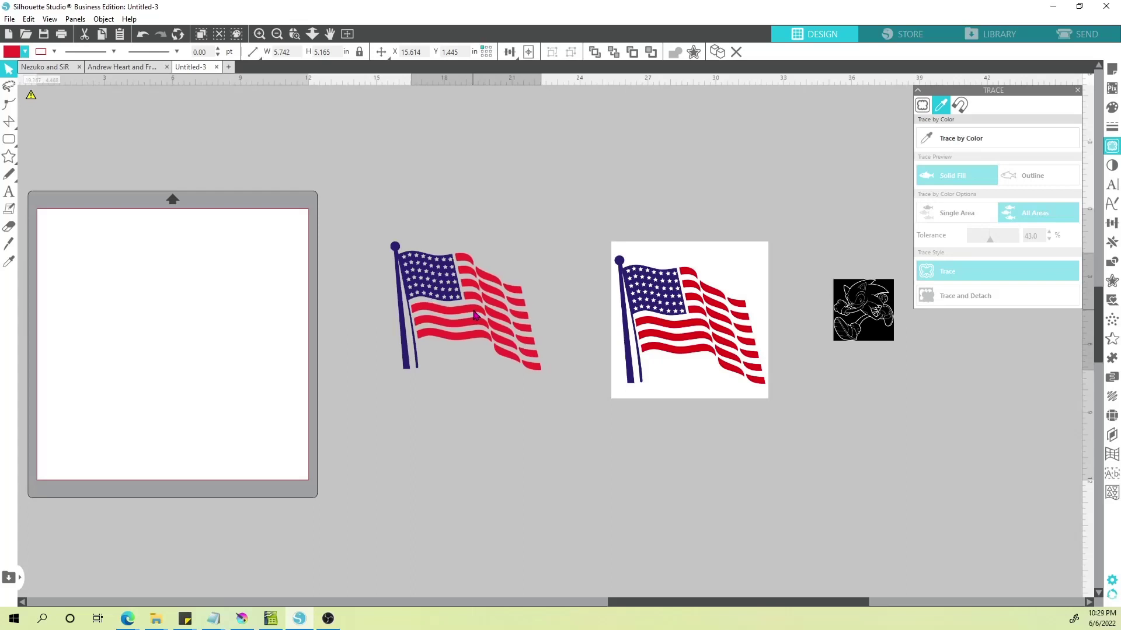
click(477, 217)
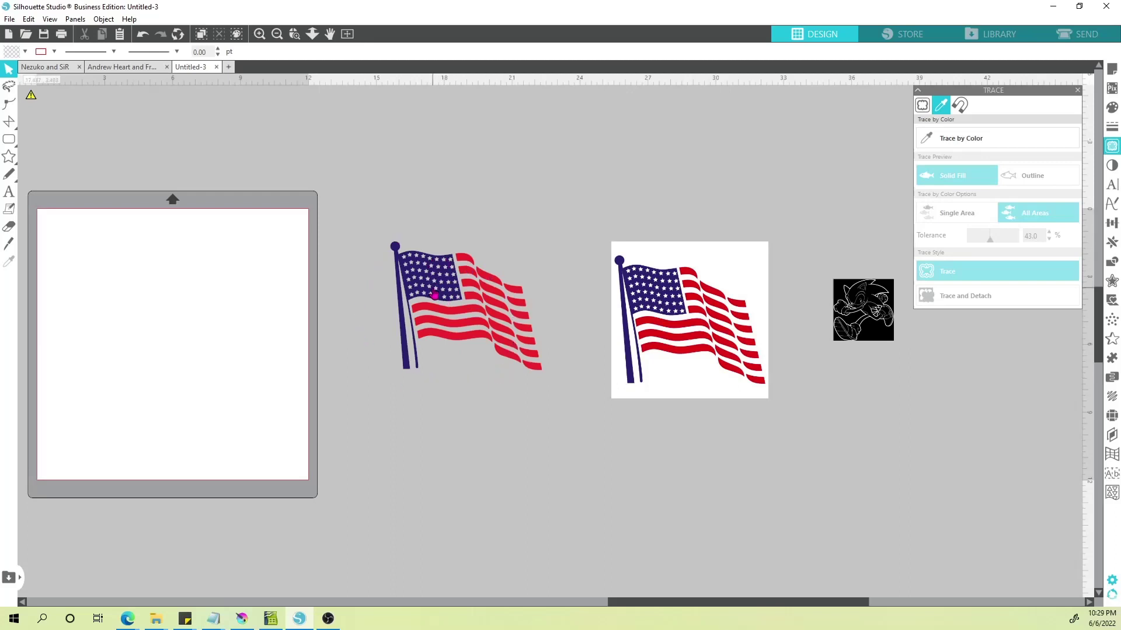
click(1081, 33)
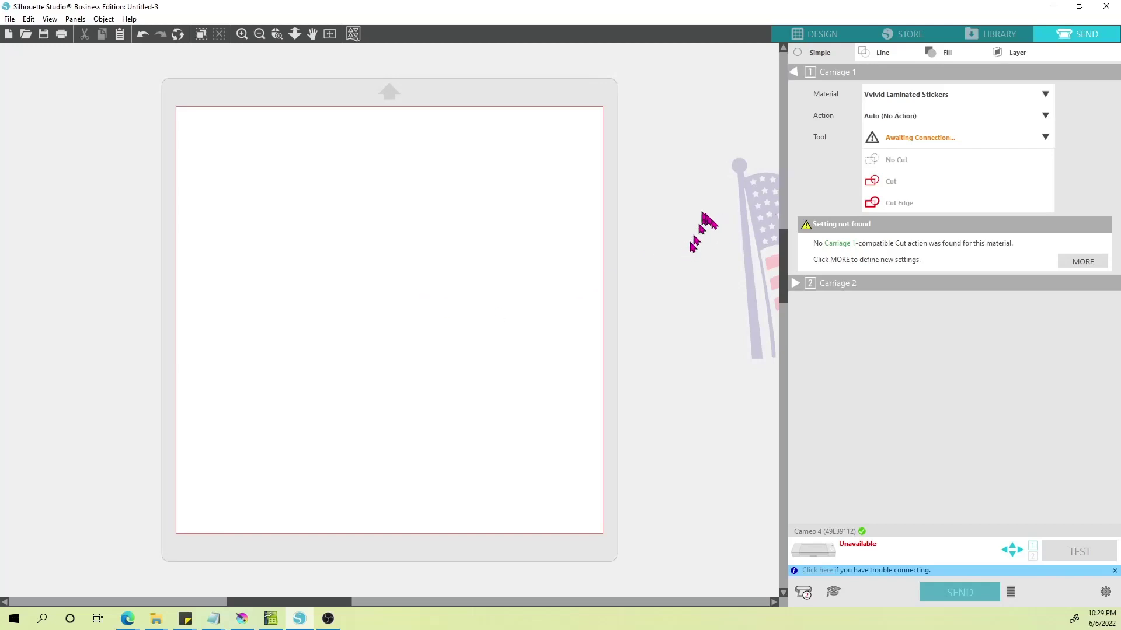
drag(769, 269, 309, 268)
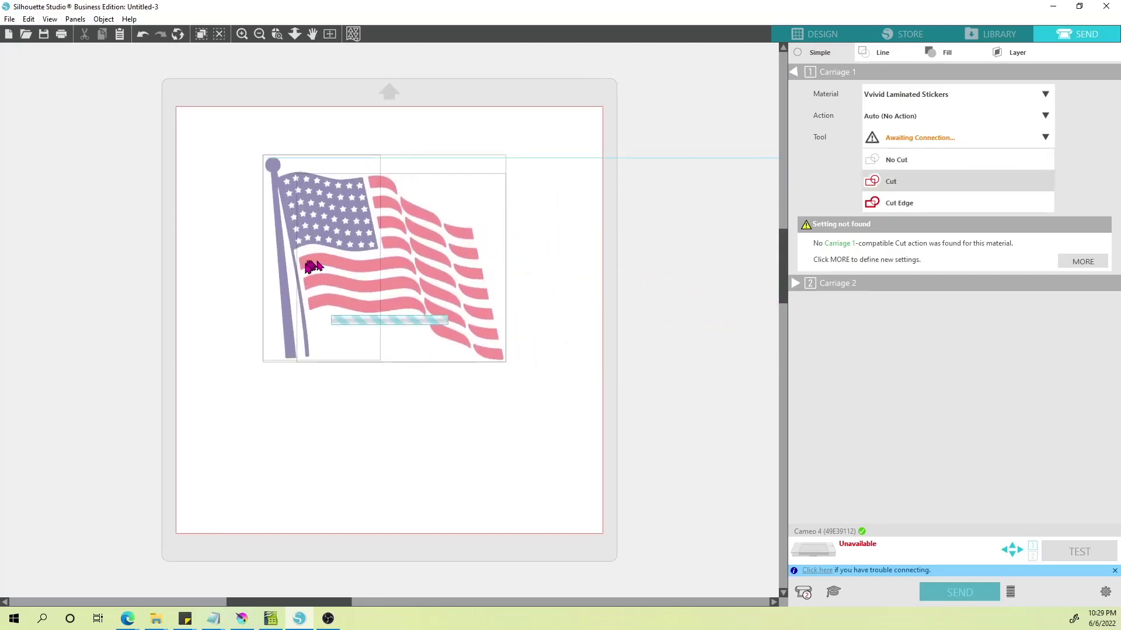
- Set up the cut by fill color with the navy parts enabled and the red parts left off
click(558, 290)
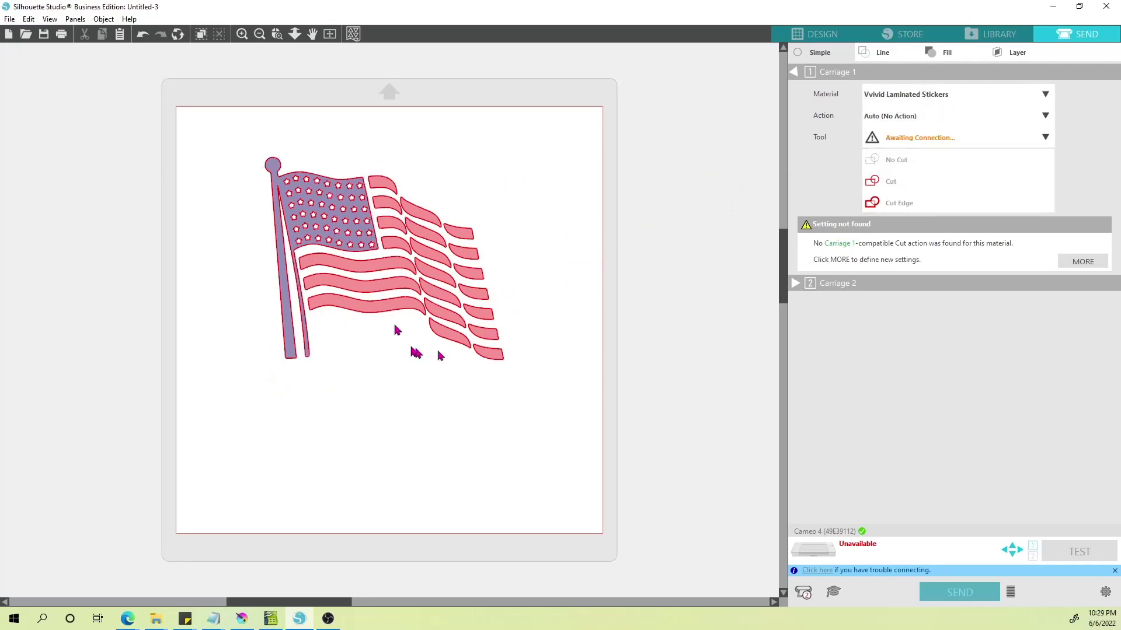
click(942, 55)
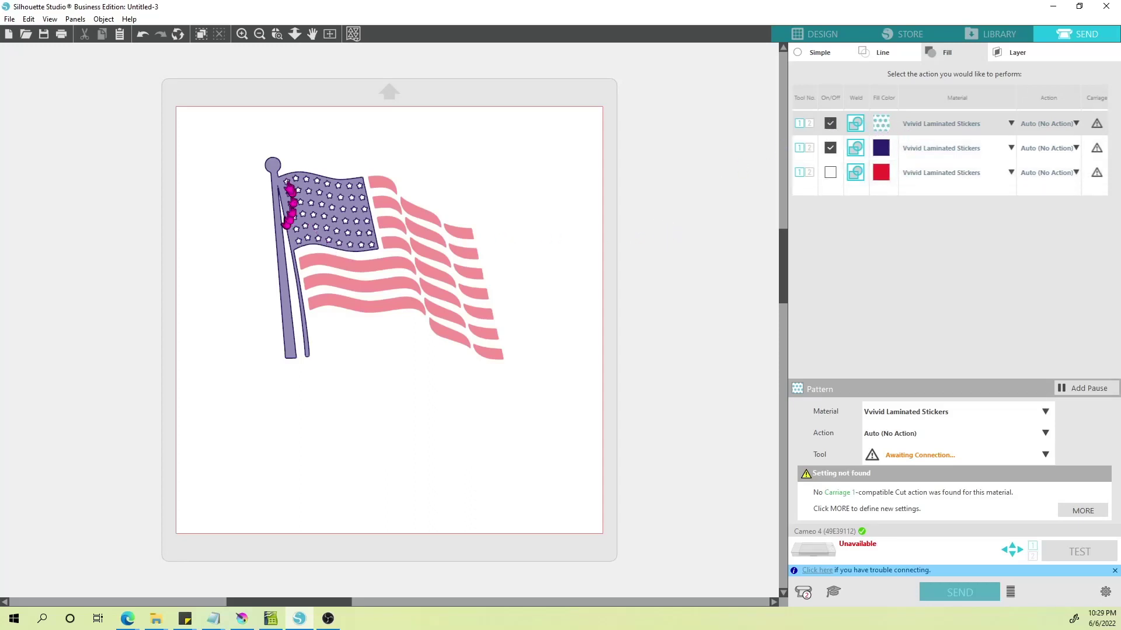
click(829, 149)
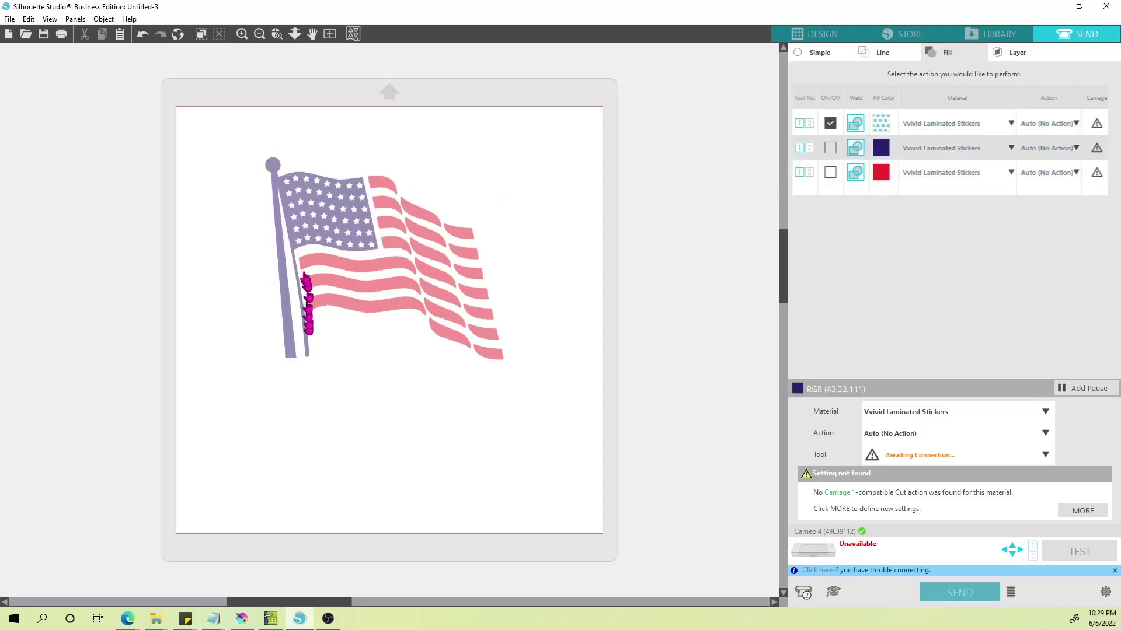
click(830, 148)
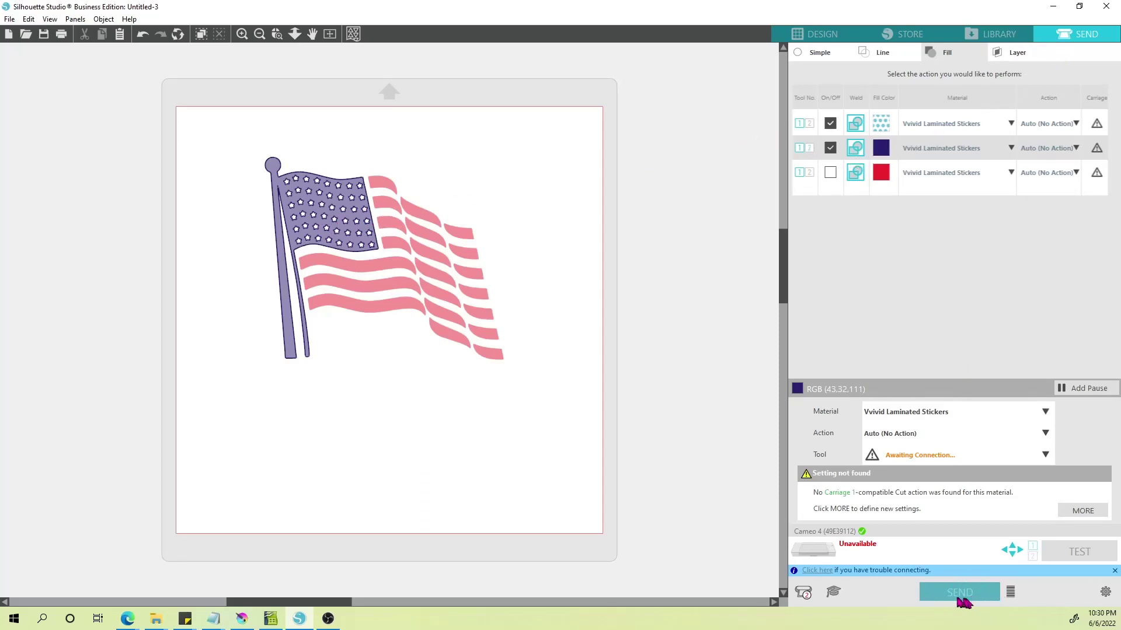
- Swap the active cut from the navy to the red parts and move the whole flag into the mat's upper-left corner
click(830, 148)
click(830, 172)
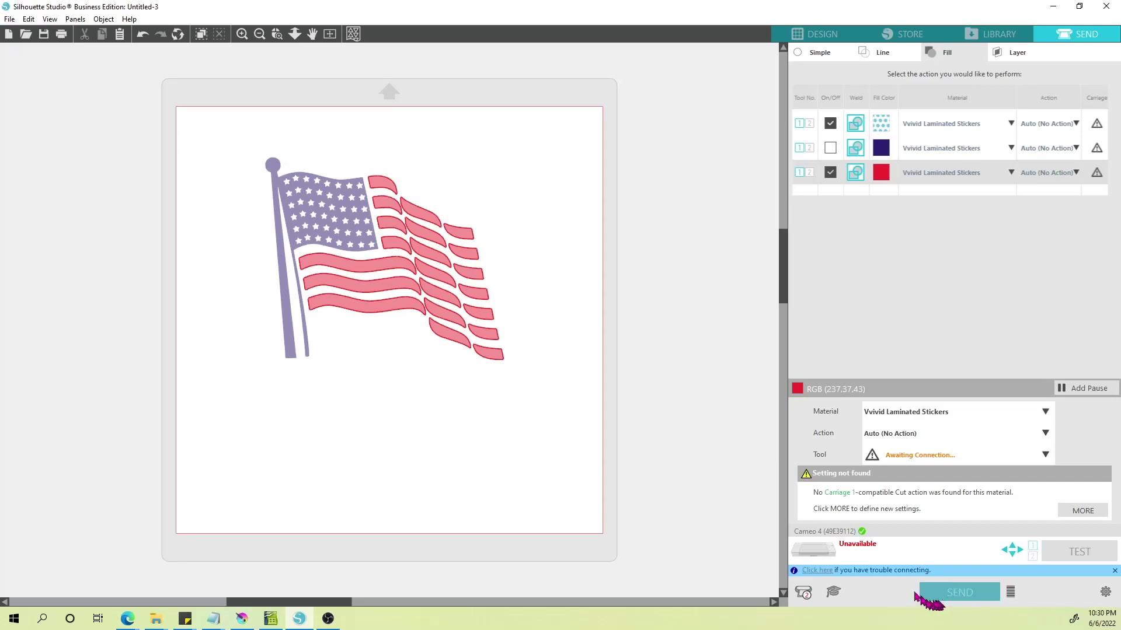
click(363, 227)
drag(363, 226, 278, 179)
click(451, 235)
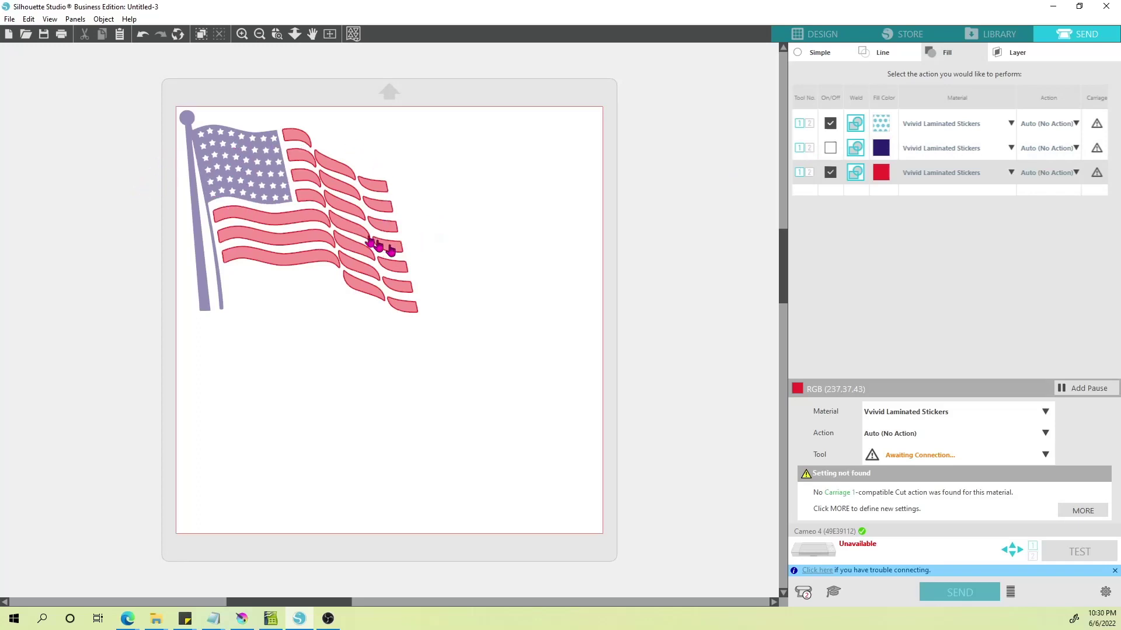
- Enable the navy cut alongside the red one and return the cut setup to simple mode
click(830, 149)
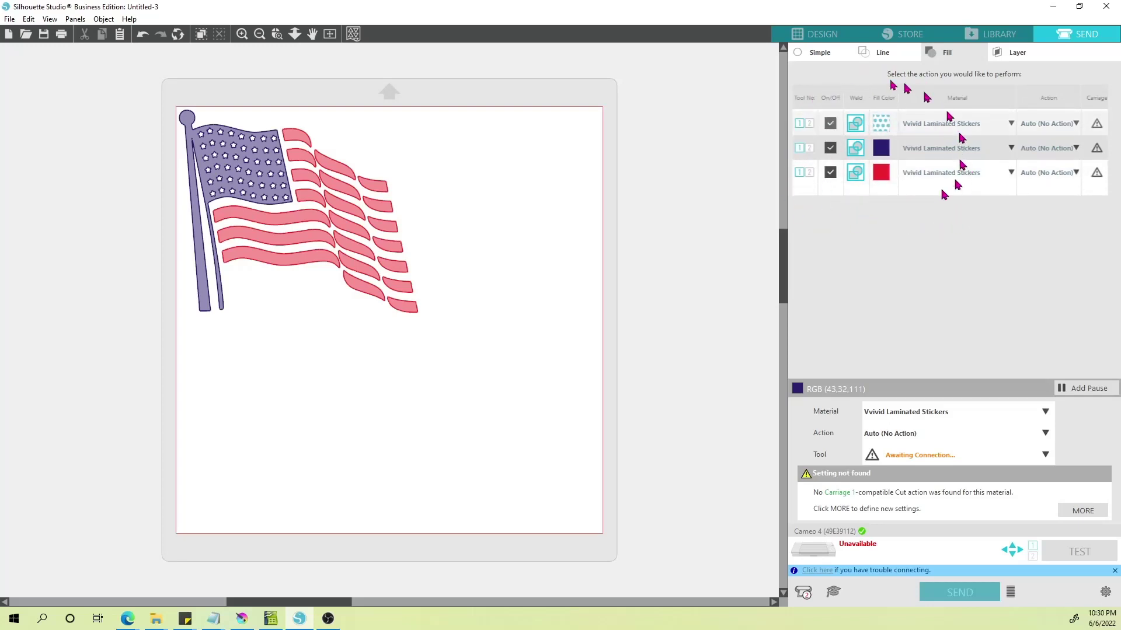
click(819, 53)
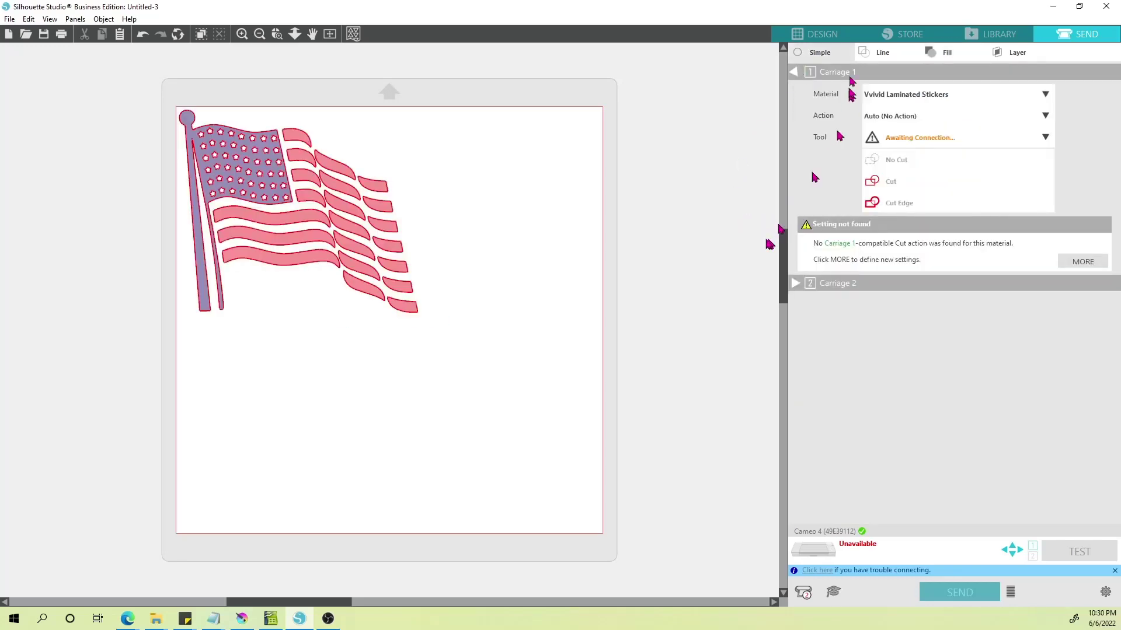
- Return to the design workspace and delete the traced flag from the mat
click(818, 36)
scroll(665, 282, down, 1)
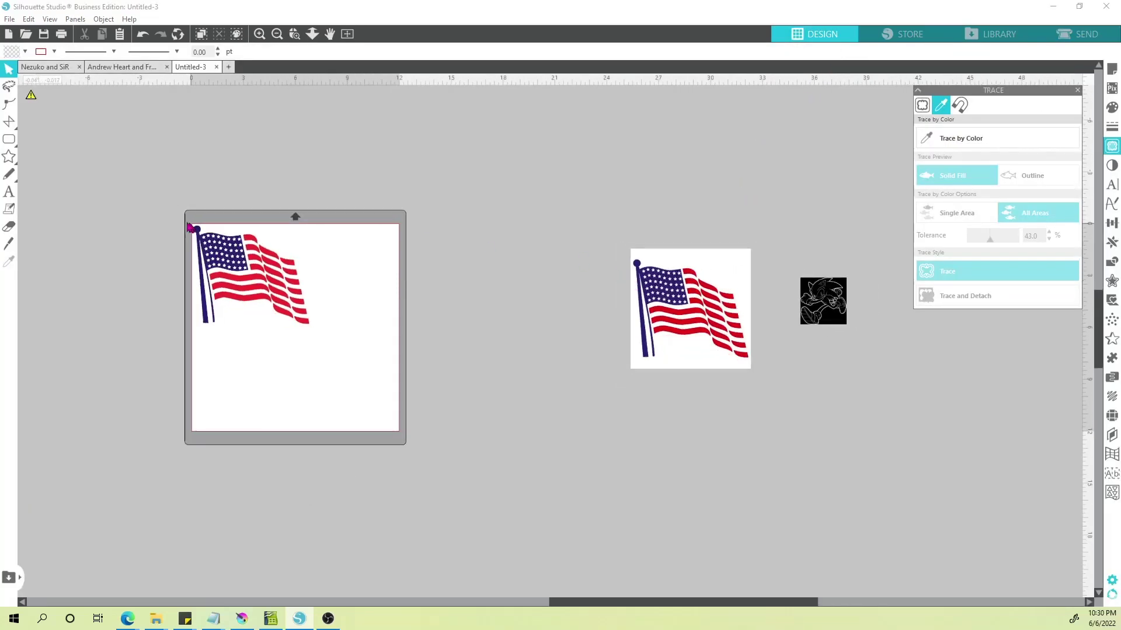
drag(188, 223, 315, 350)
key(Delete)
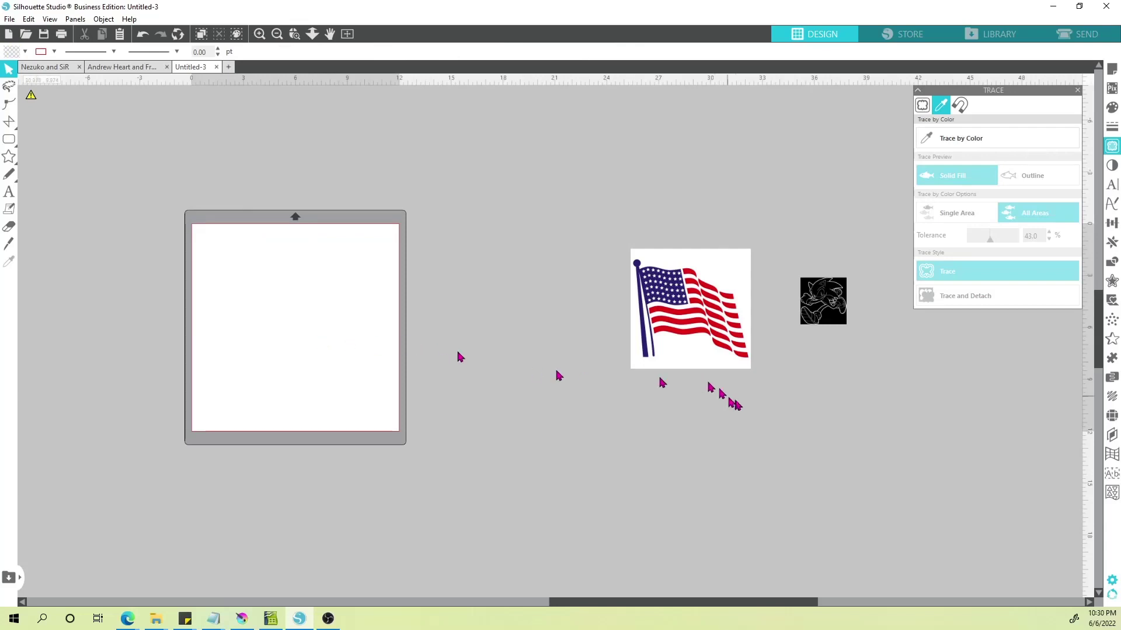
- Select a standard trace area about 8.8 by 9.5 in around the original flag image
scroll(723, 400, up, 1)
scroll(724, 403, up, 1)
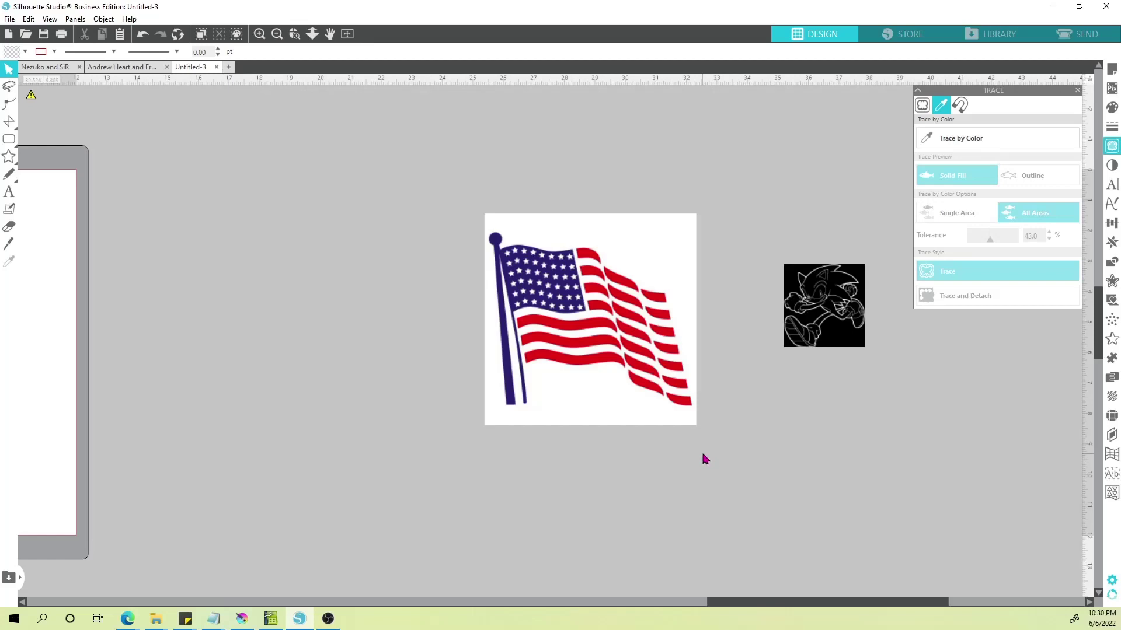
scroll(619, 438, up, 1)
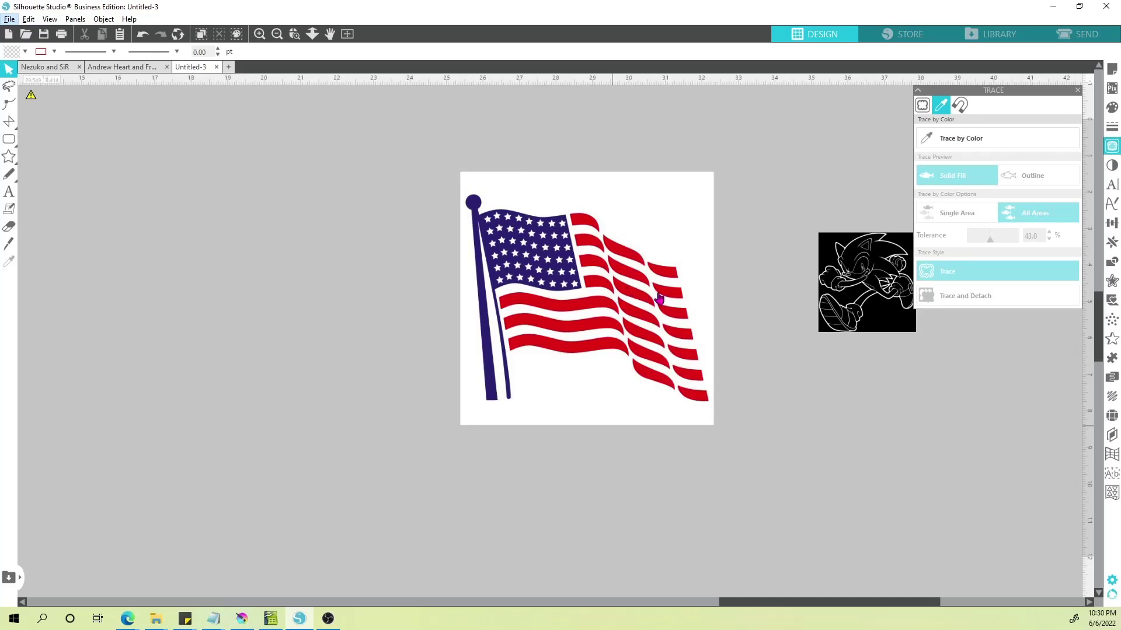
click(1111, 147)
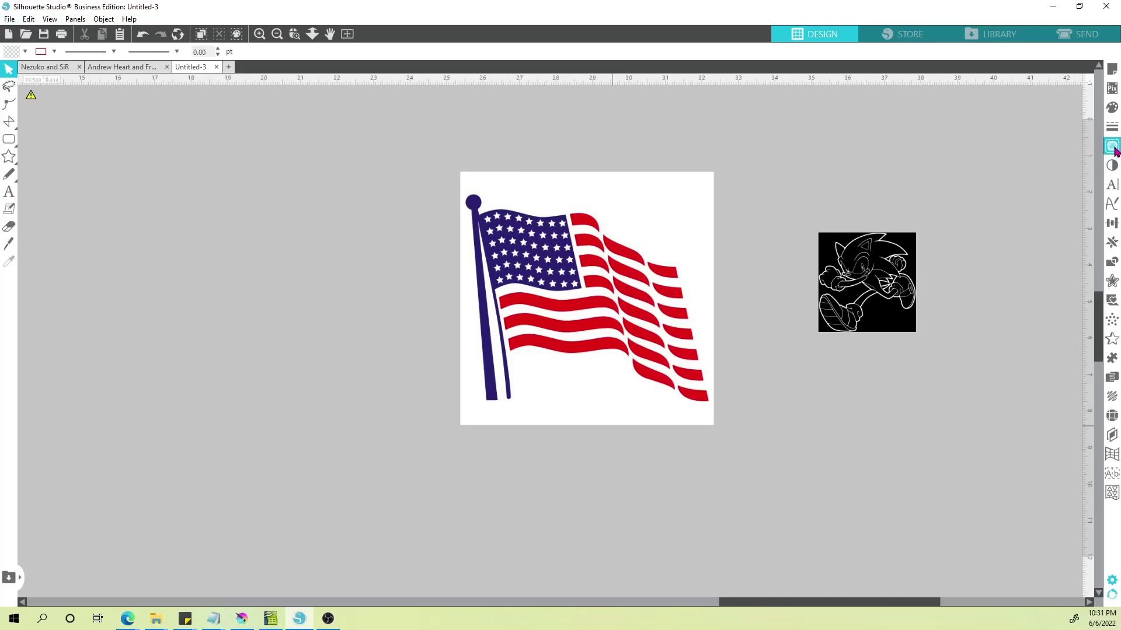
click(928, 139)
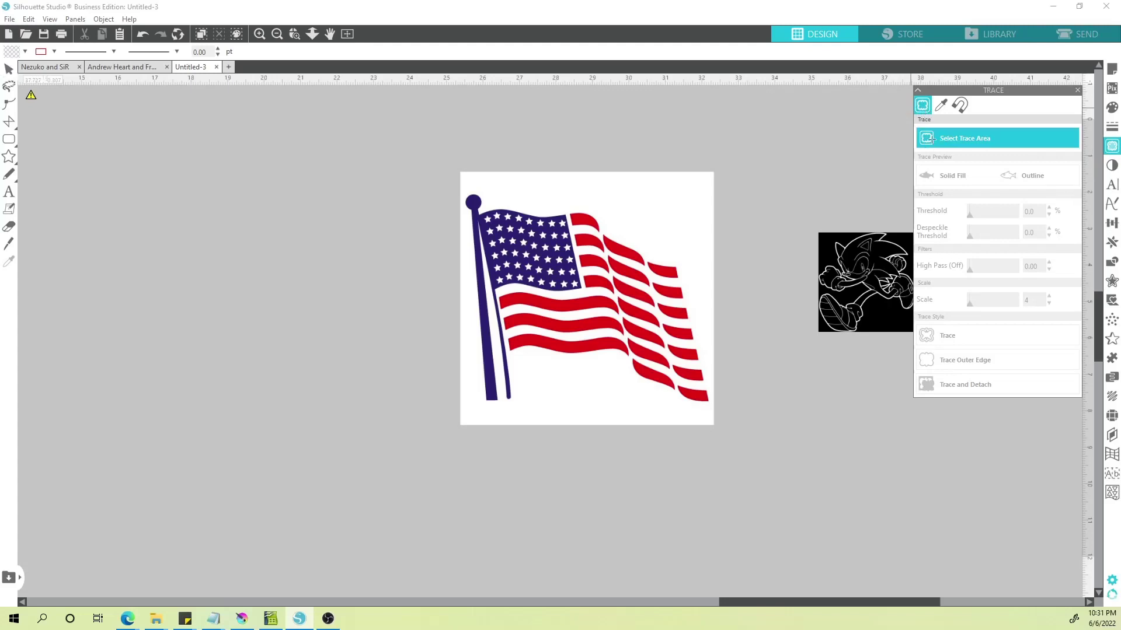
mouse_move(418, 136)
mouse_down()
mouse_move(643, 404)
mouse_move(740, 484)
mouse_up()
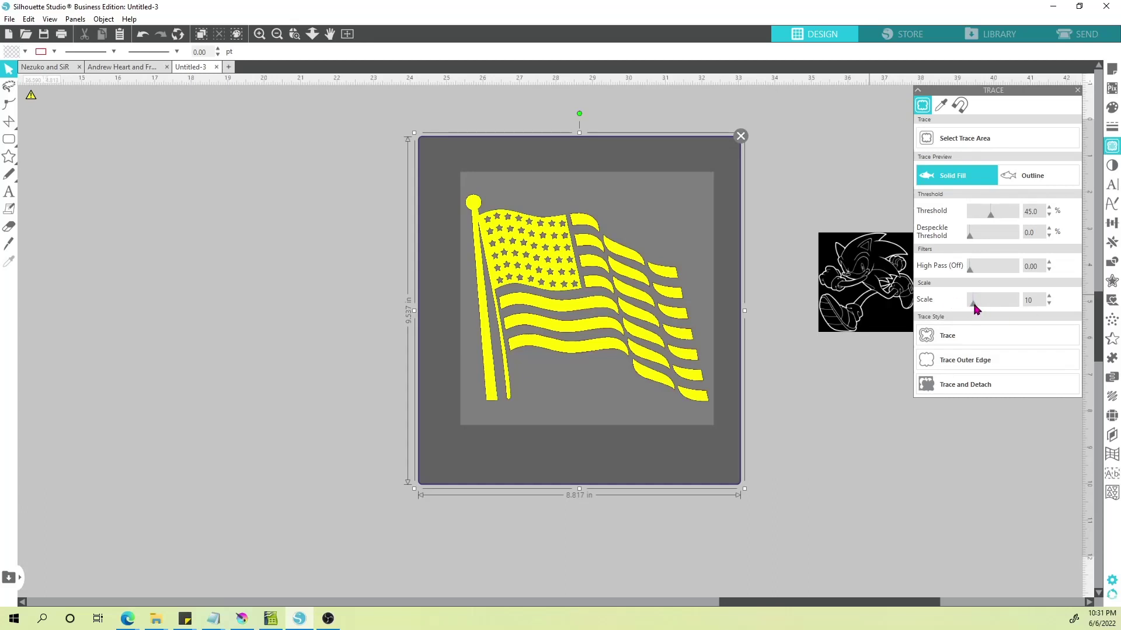
- Set the trace scale to 4 and the threshold to 67%, and inspect the preview edges around the stars and stripes
drag(972, 300, 970, 304)
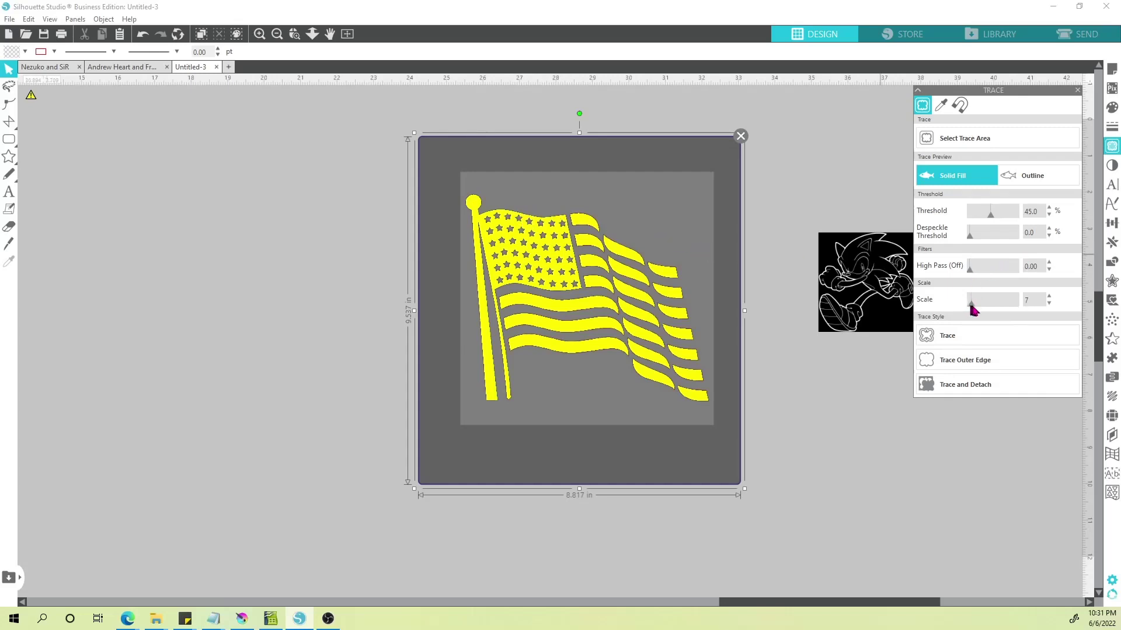
drag(986, 309, 993, 303)
mouse_move(992, 219)
mouse_down()
mouse_move(1013, 220)
mouse_move(971, 220)
mouse_move(1019, 223)
mouse_move(970, 222)
mouse_move(1030, 226)
mouse_move(966, 228)
mouse_move(1001, 221)
mouse_up()
scroll(511, 271, up, 3)
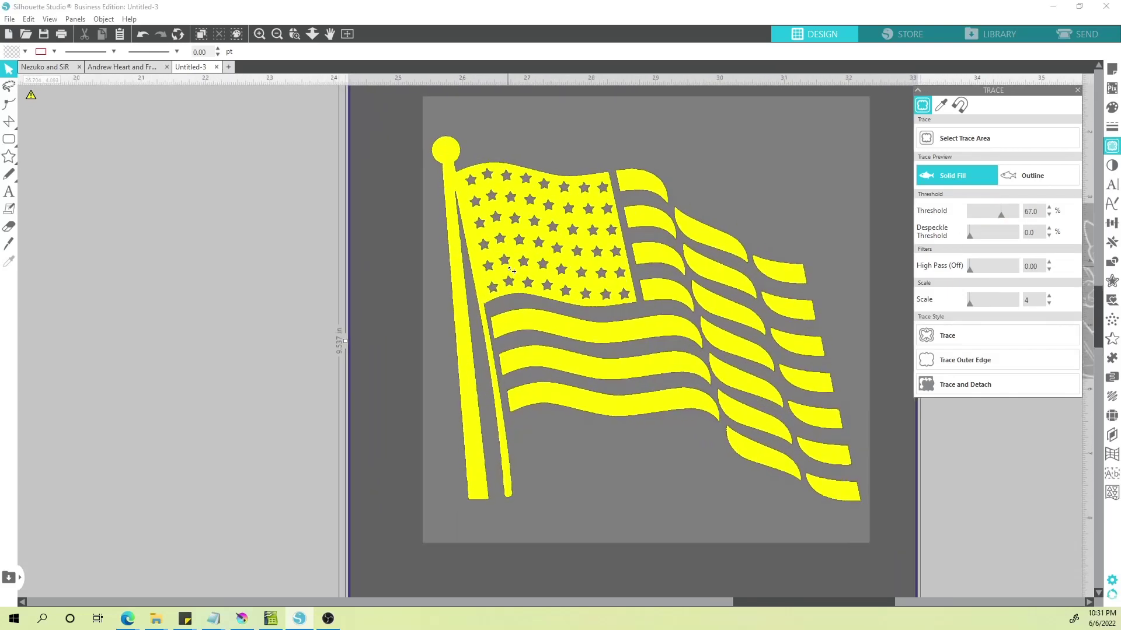
scroll(511, 271, up, 6)
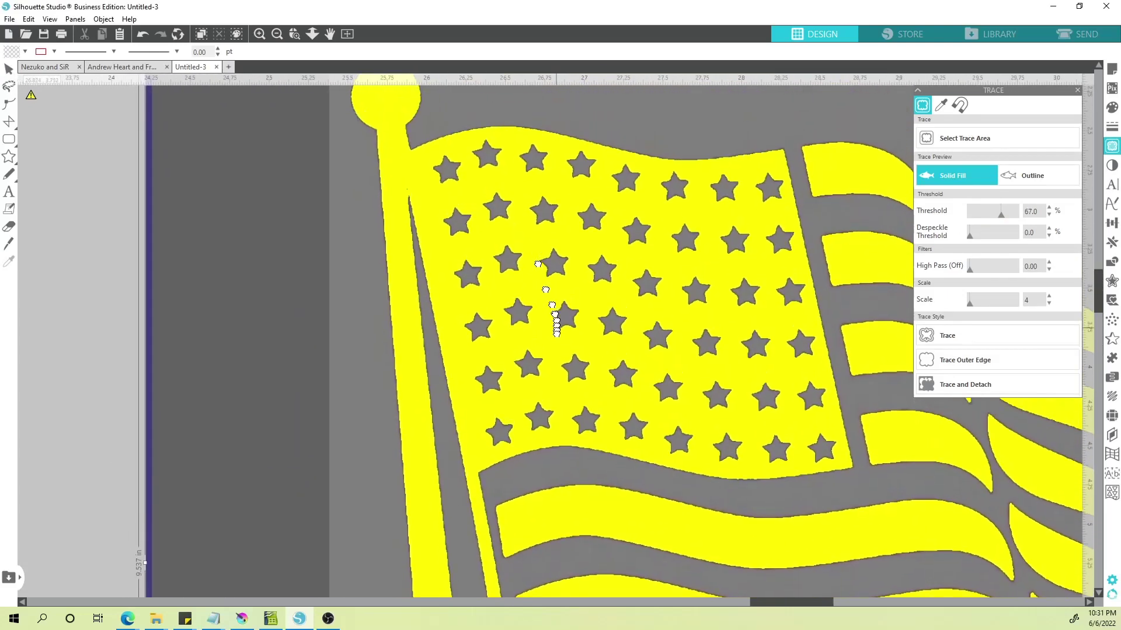
drag(556, 334, 559, 378)
drag(706, 374, 457, 88)
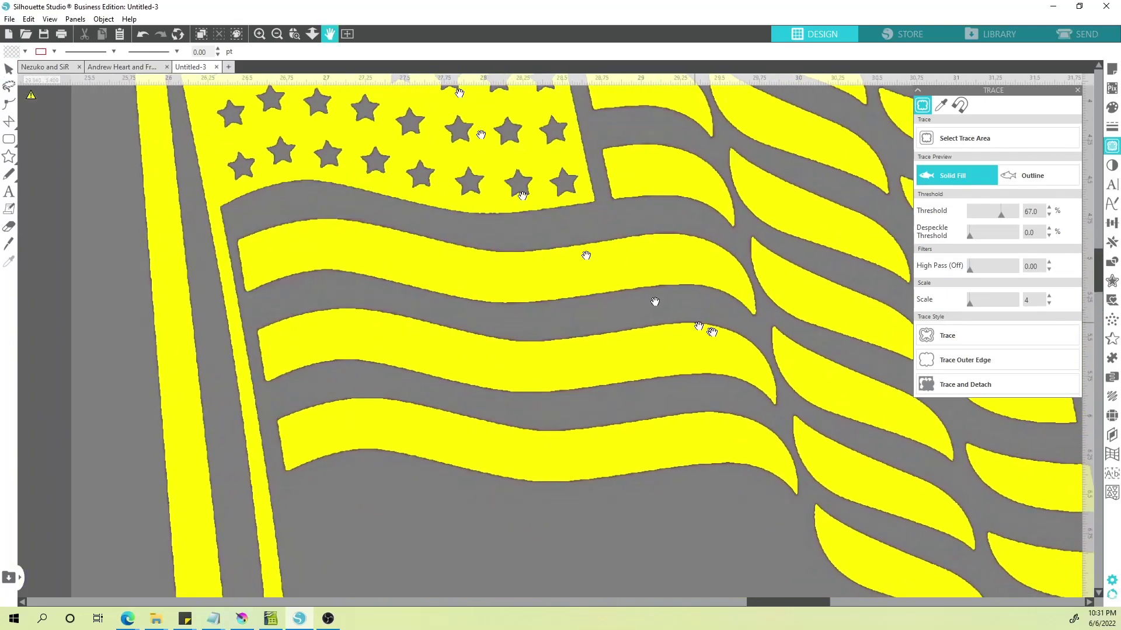
drag(712, 257, 708, 409)
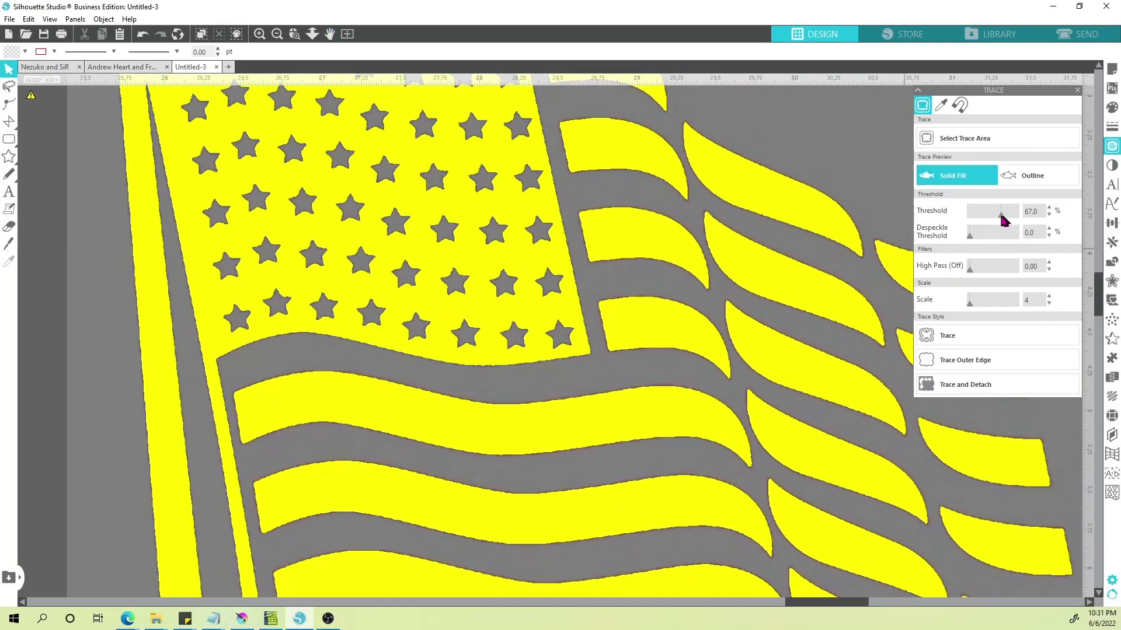
- Set the trace threshold to 72%, check the preview and trace the whole flag
drag(1002, 220, 1005, 220)
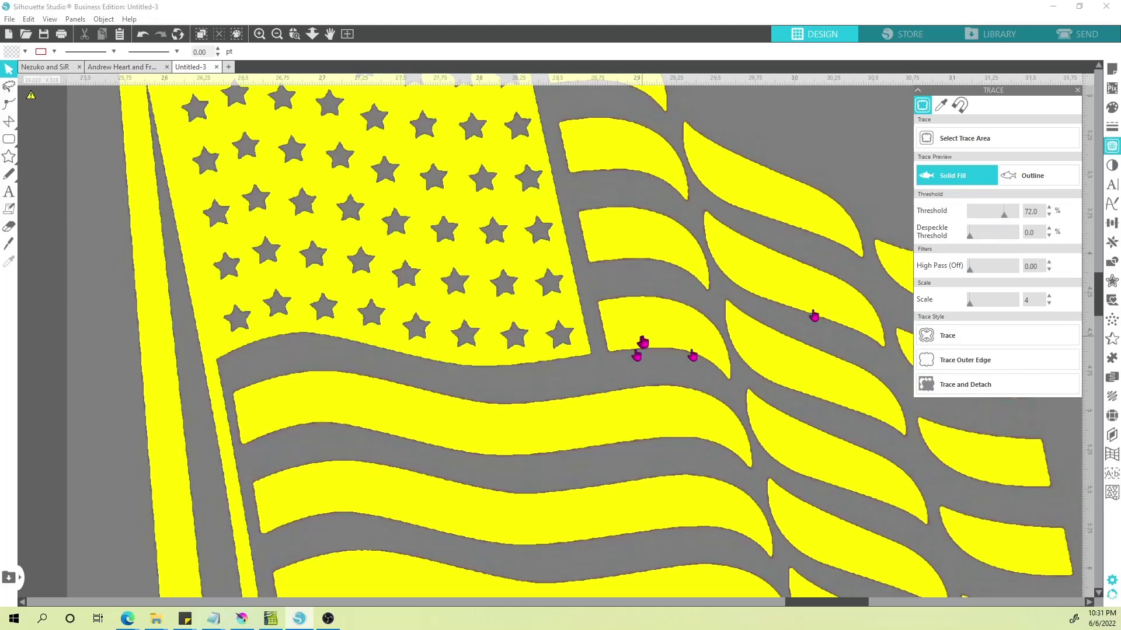
scroll(544, 401, down, 2)
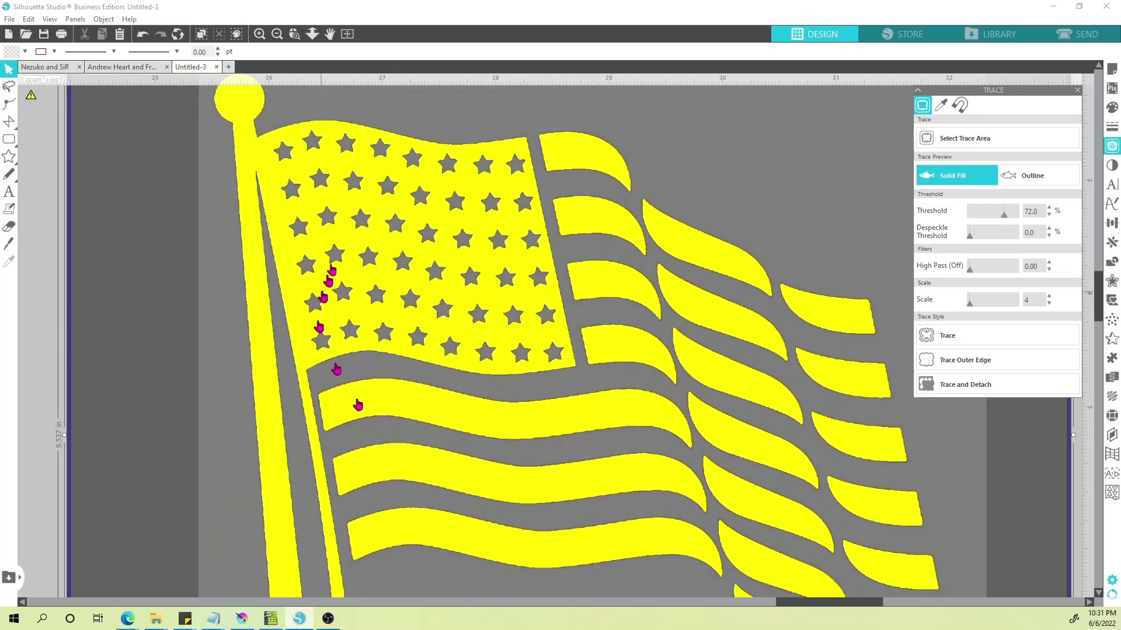
key(space)
drag(822, 516, 689, 274)
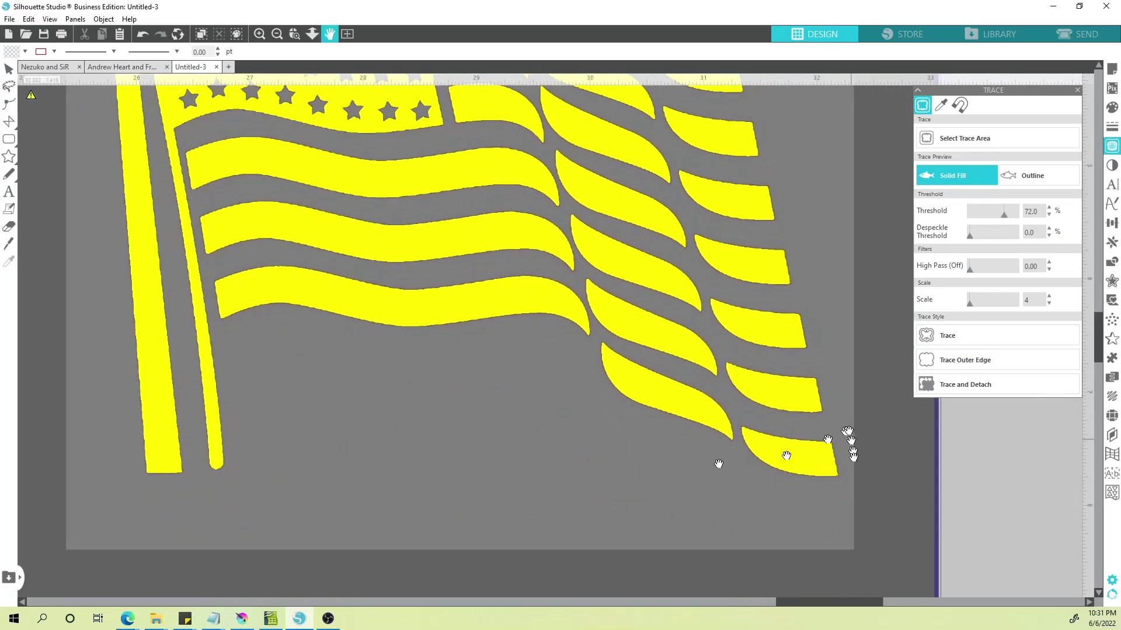
scroll(400, 493, down, 2)
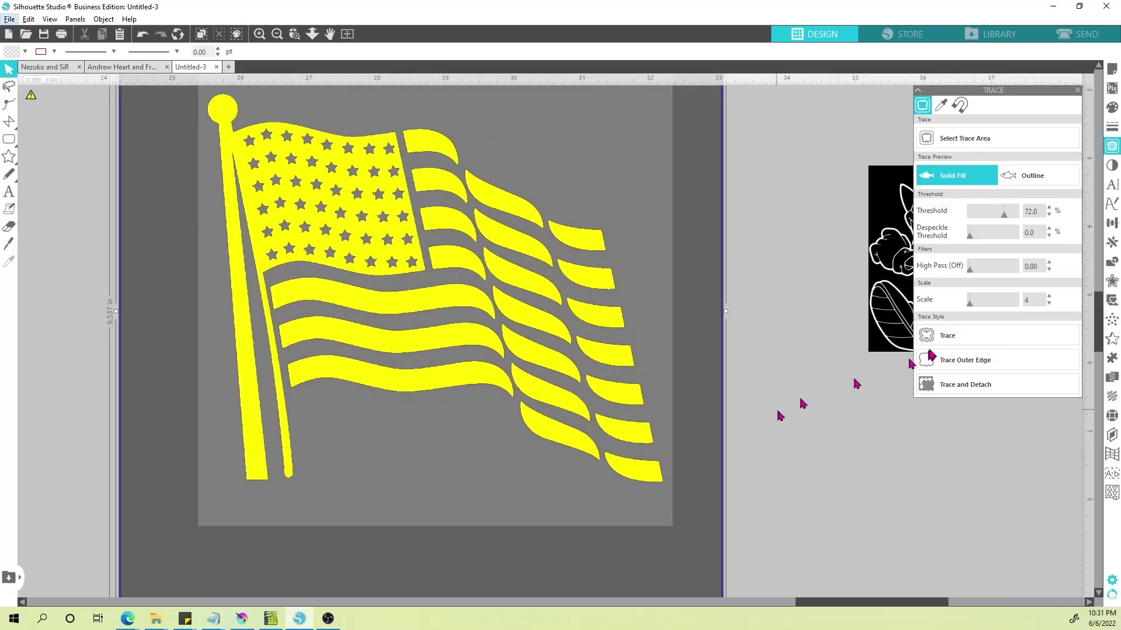
click(972, 338)
- Move the traced flag outline off the original image into the empty space beside it and fill it with blue
scroll(507, 309, down, 3)
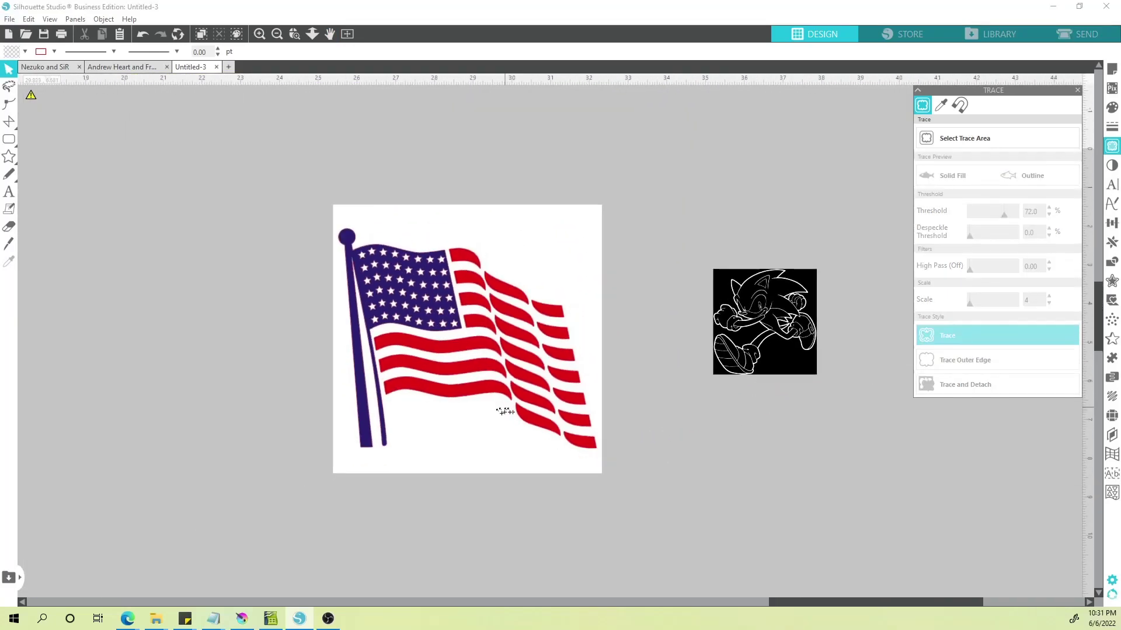
mouse_move(381, 306)
mouse_down()
mouse_move(200, 370)
mouse_move(113, 383)
mouse_up()
drag(204, 509, 390, 509)
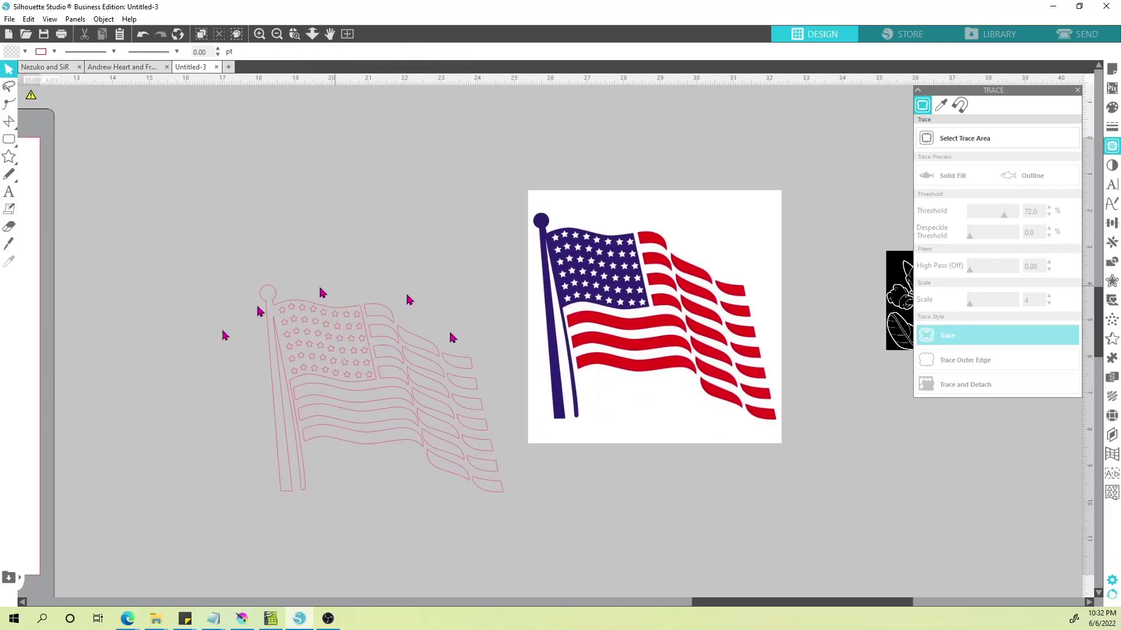
click(300, 313)
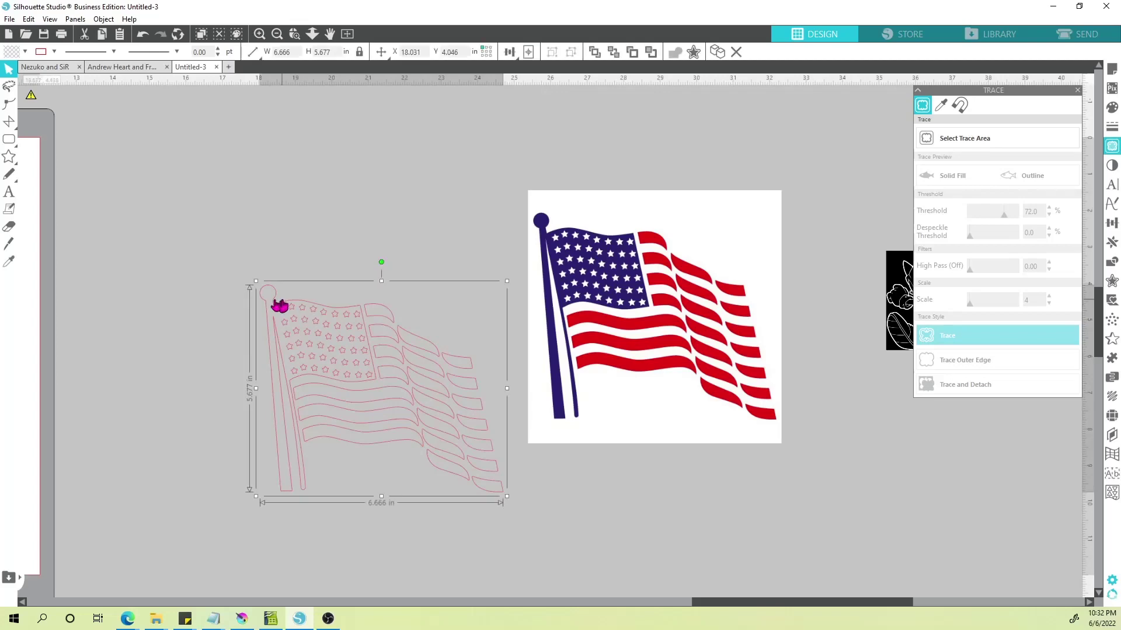
click(25, 52)
click(44, 69)
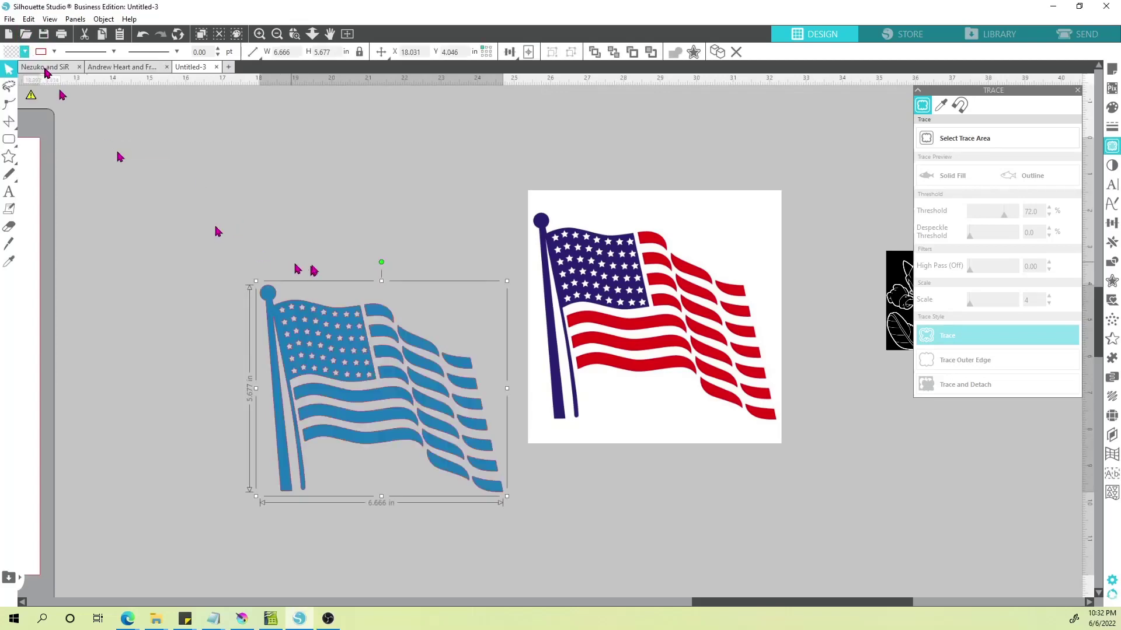
- Release the compound path of the blue traced flag and deselect its pieces
click(275, 295)
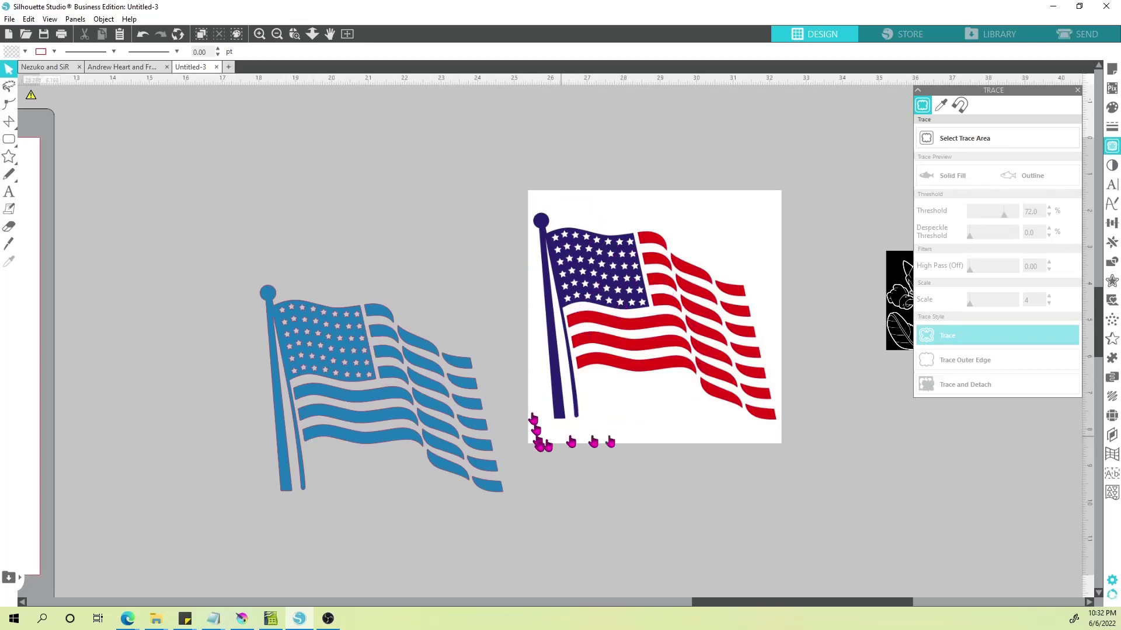
click(326, 371)
scroll(324, 371, up, 3)
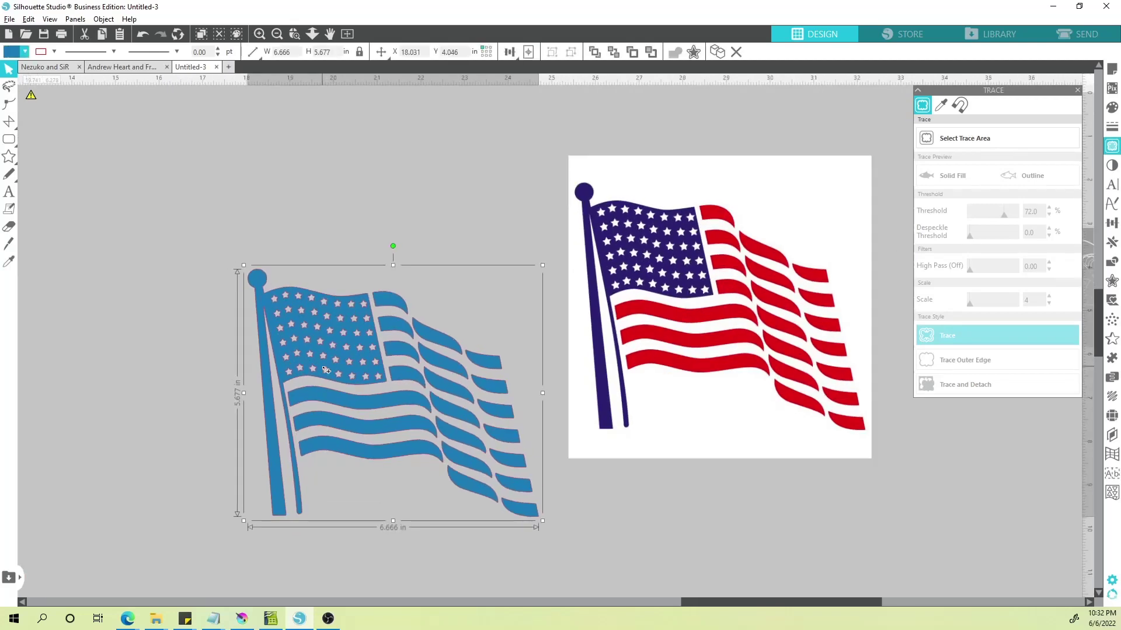
key(alt+space)
drag(302, 435, 322, 380)
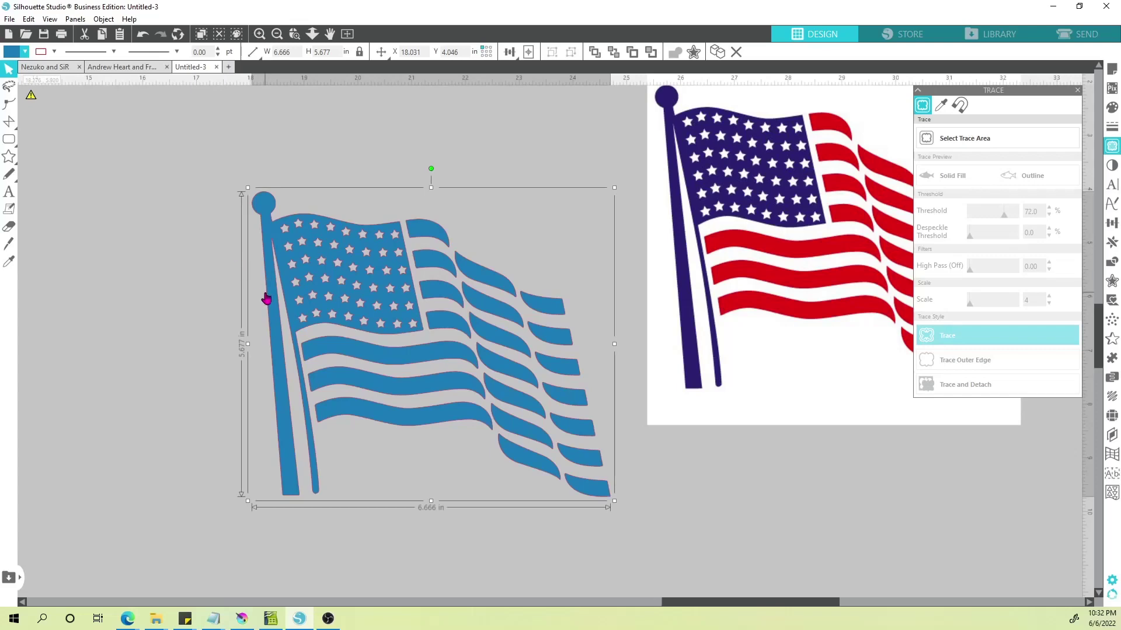
right_click(292, 279)
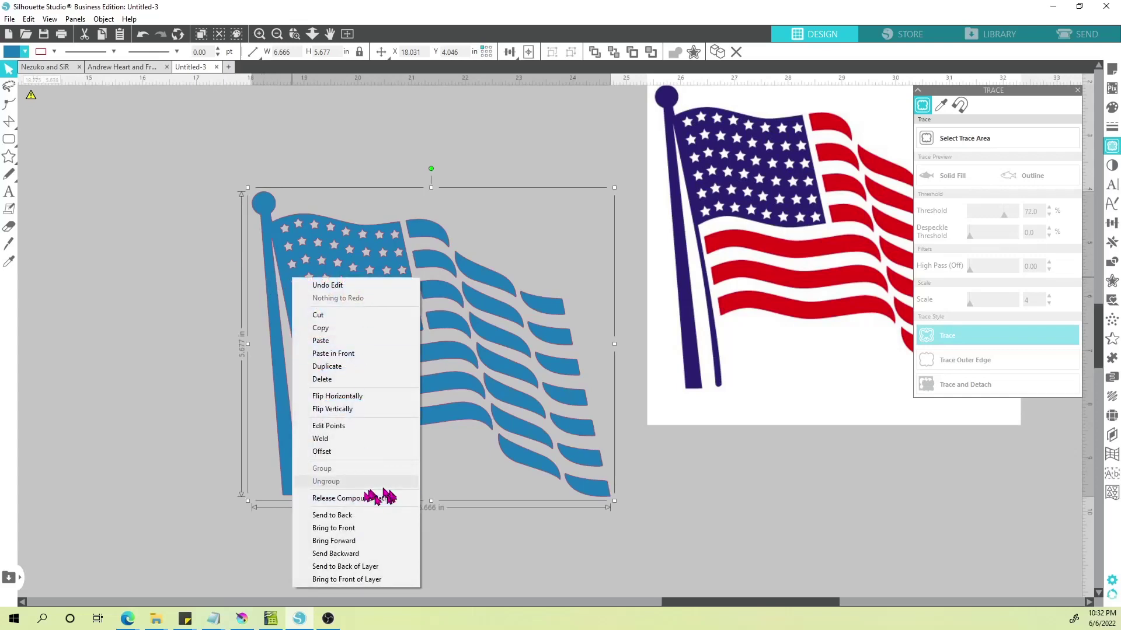
click(252, 356)
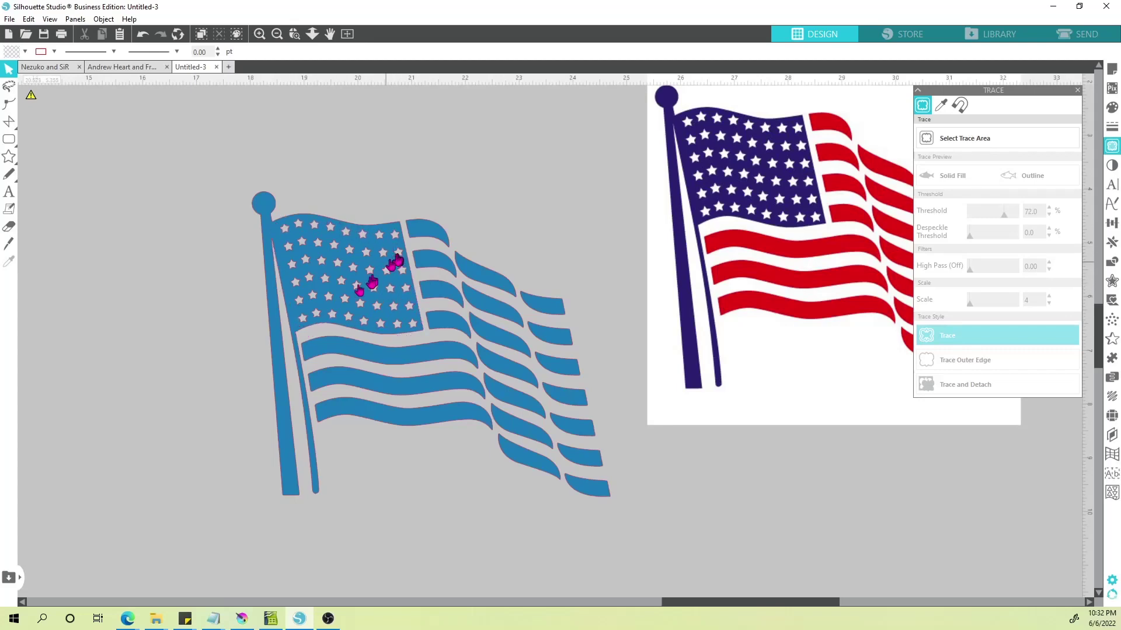
right_click(295, 298)
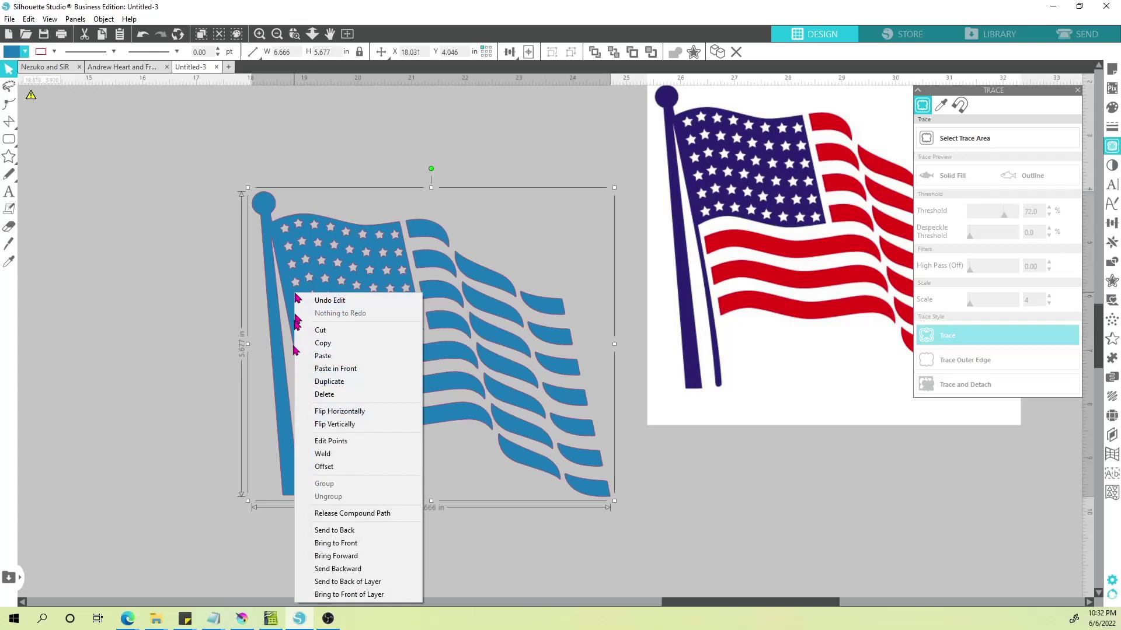
click(345, 514)
click(168, 312)
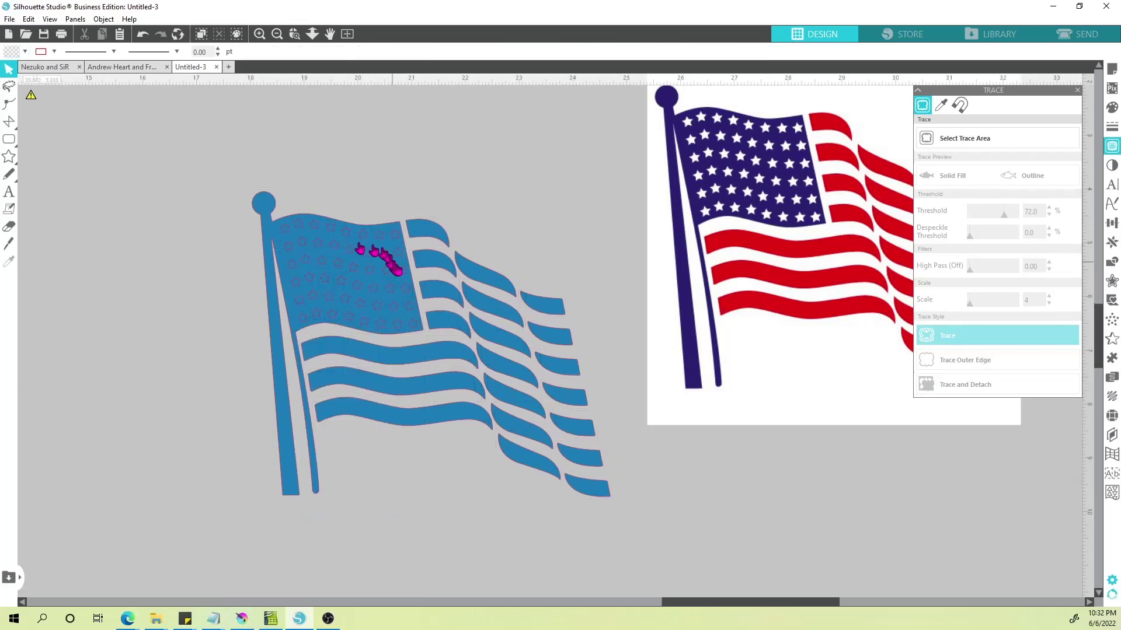
- Check that the traced stripes are separate shapes by selecting the pieces one at a time
drag(291, 251, 125, 268)
key(ctrl+z)
click(446, 238)
click(489, 277)
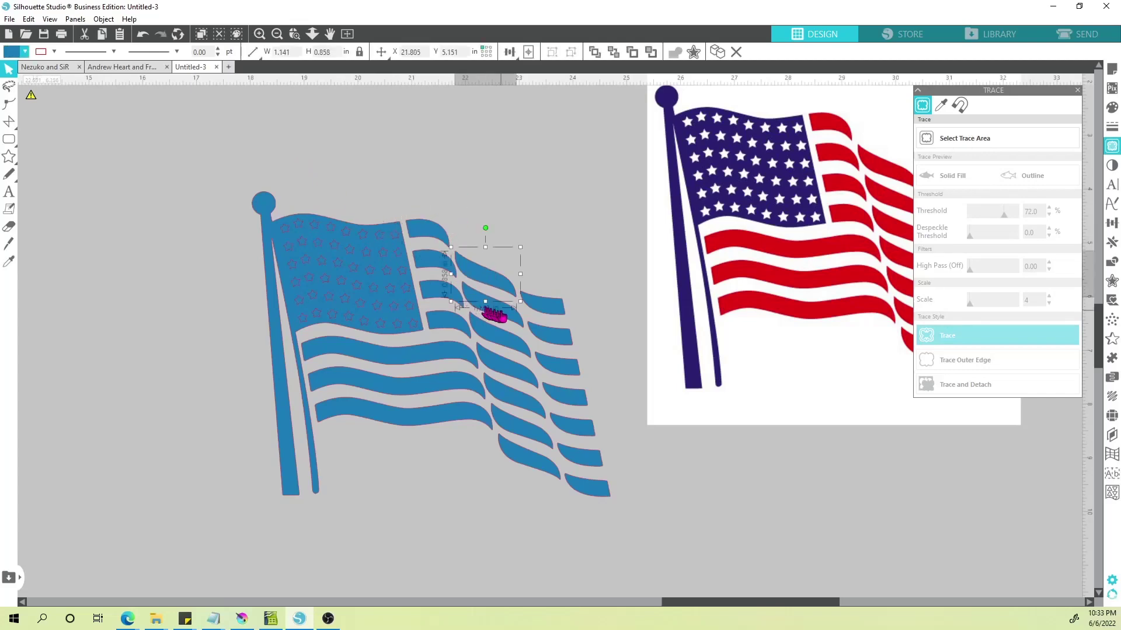
click(494, 304)
click(441, 272)
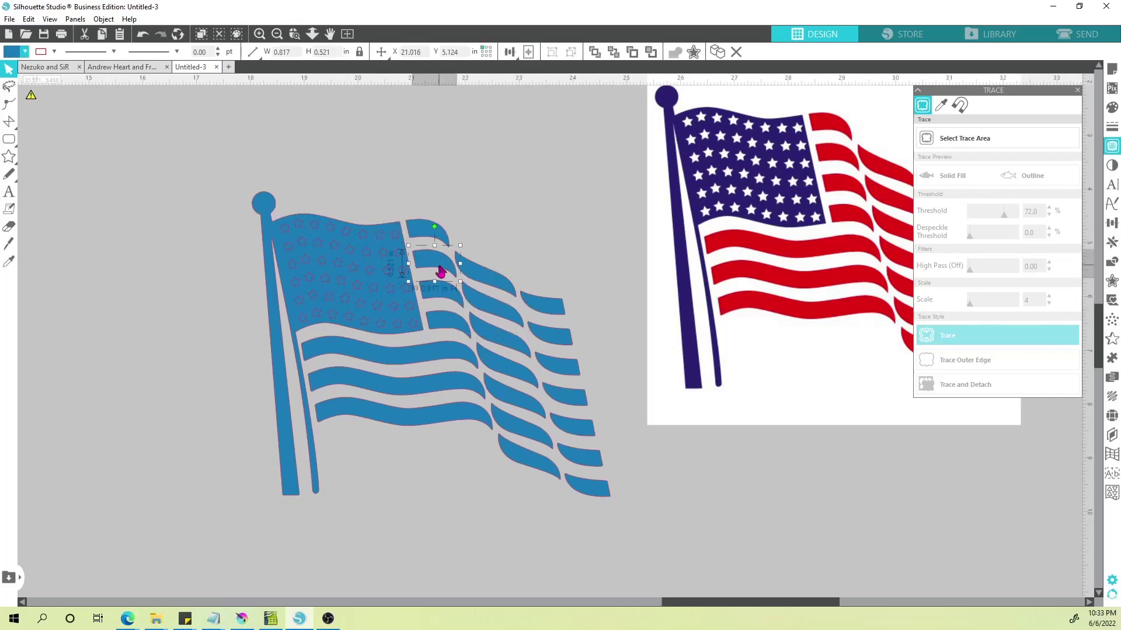
click(444, 332)
click(444, 354)
click(435, 381)
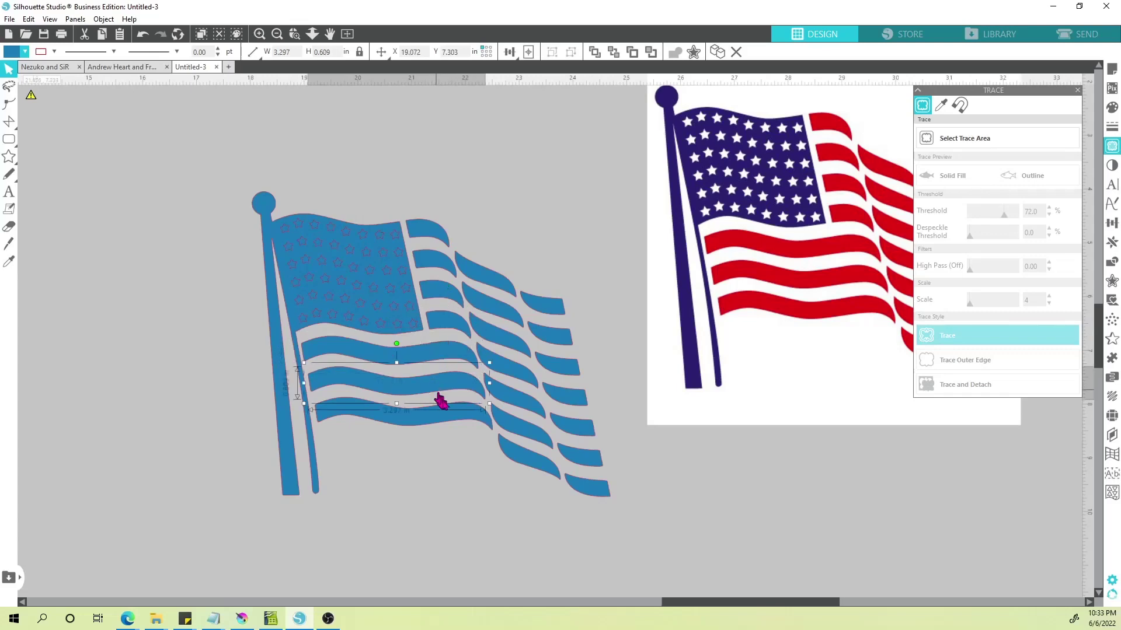
click(443, 411)
click(483, 483)
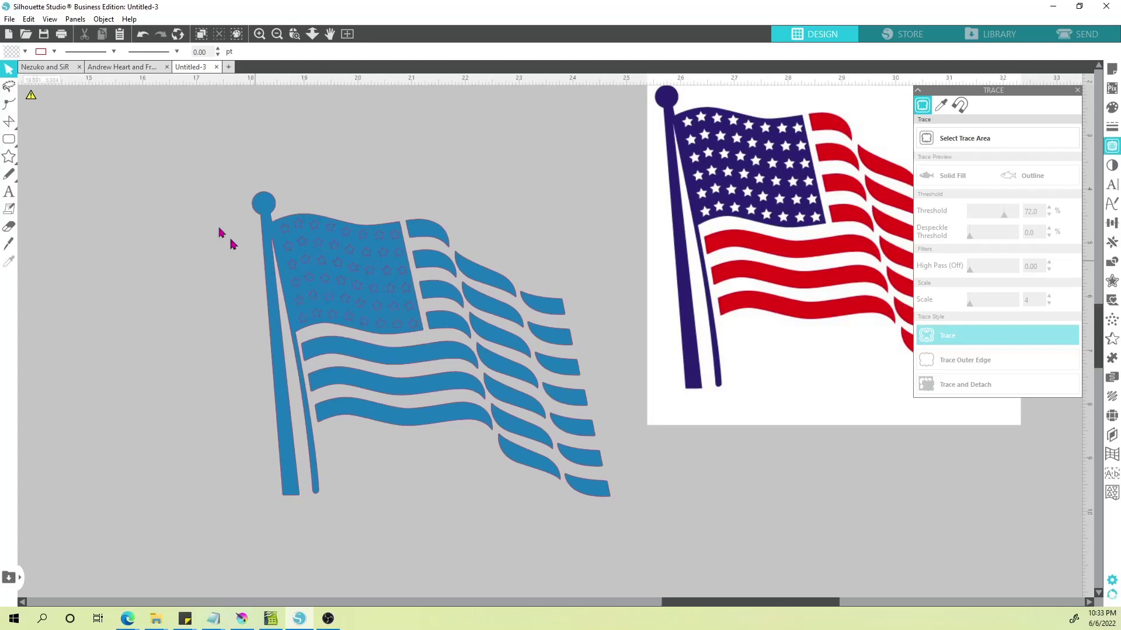
- Inspect the pole and several individual stars in the blue canton as separate shapes
drag(233, 212, 228, 269)
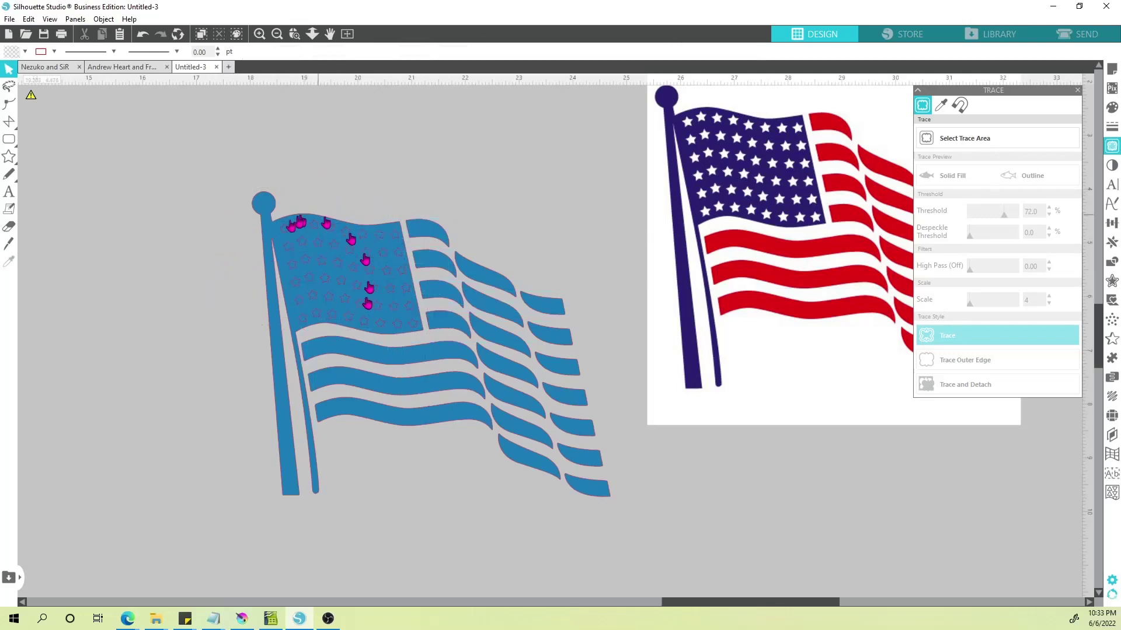
click(264, 202)
click(280, 226)
click(285, 228)
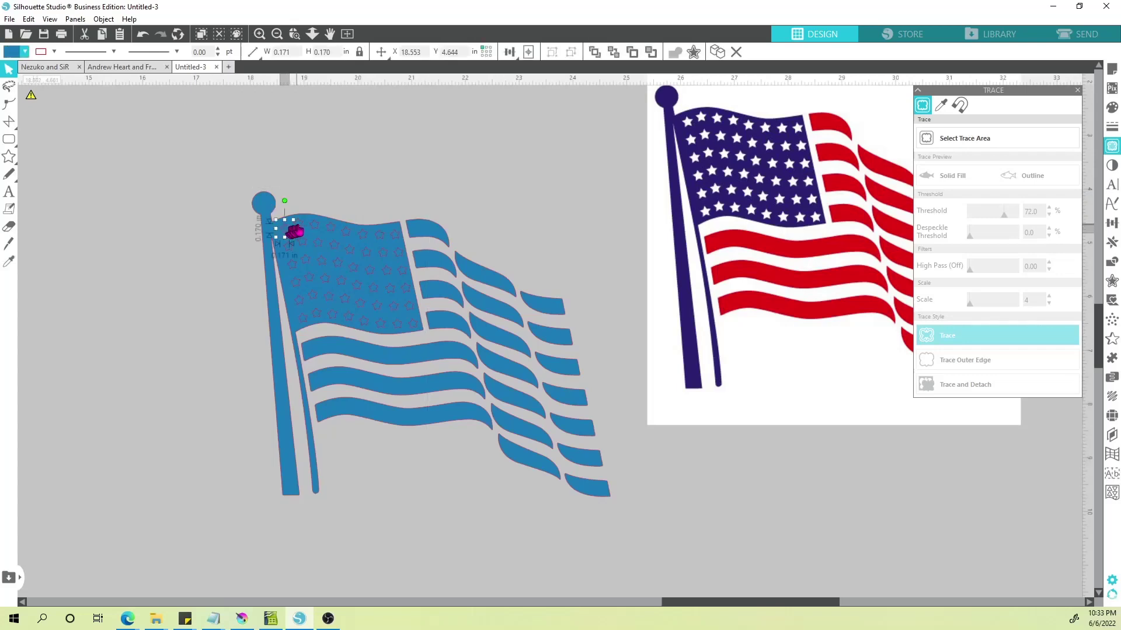
click(303, 230)
click(313, 229)
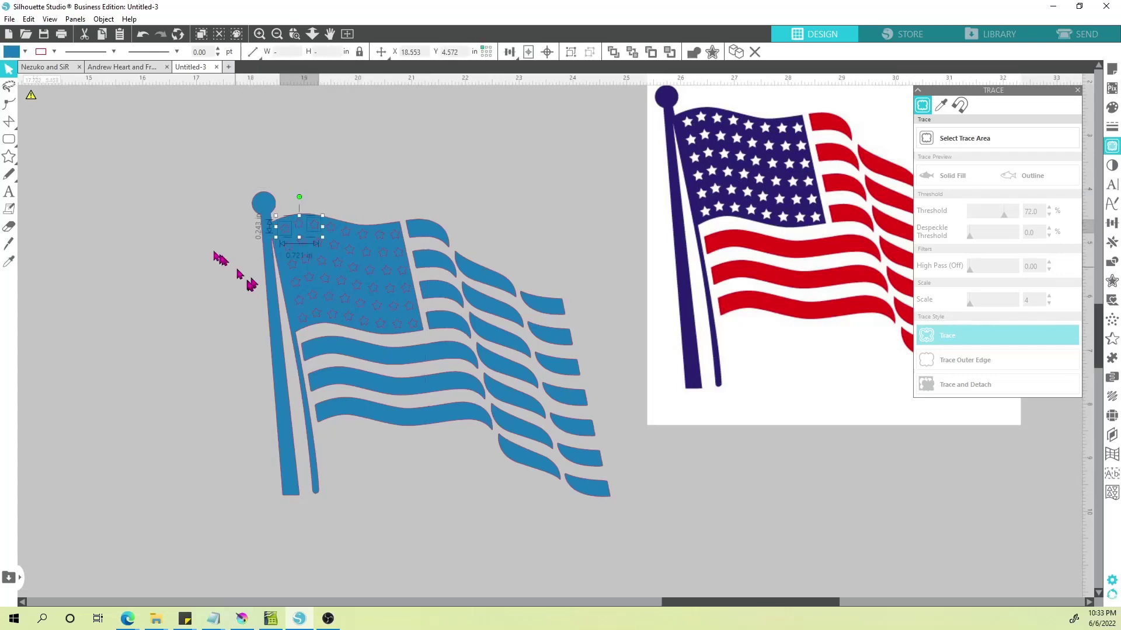
- Select the pole, canton and all stars without any stripes and make them one compound path
drag(203, 171, 419, 337)
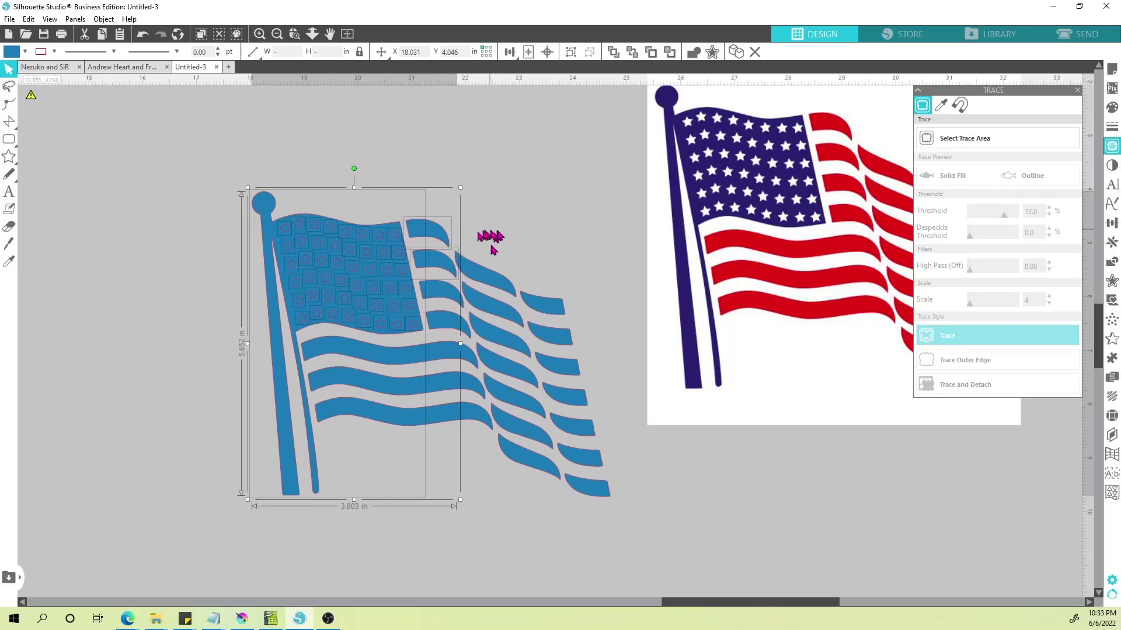
shift+click(445, 267)
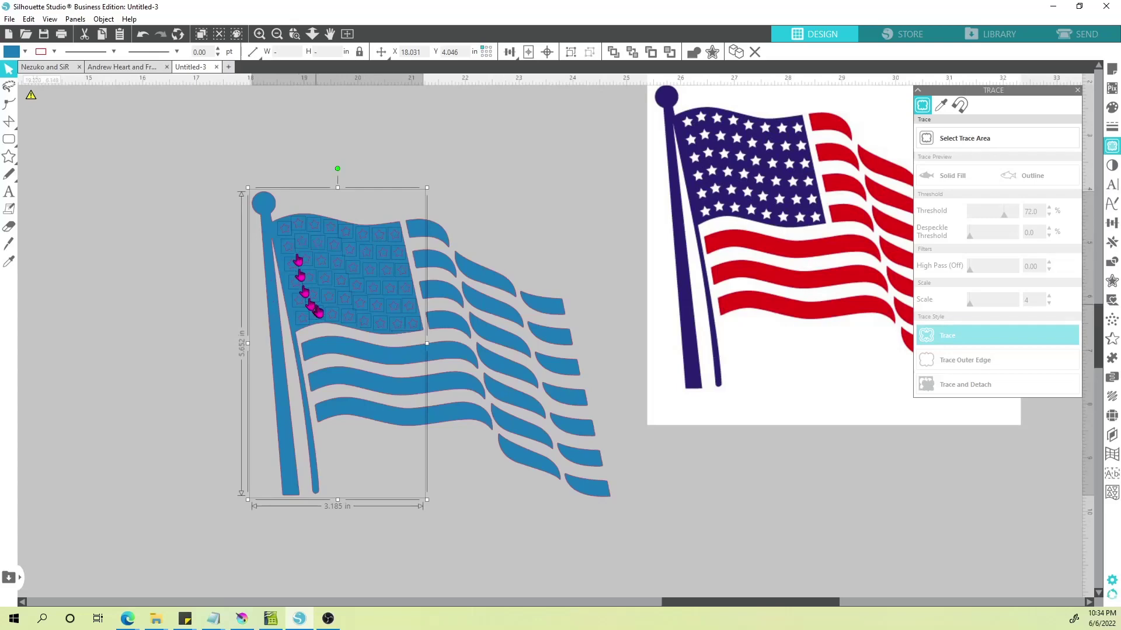
right_click(314, 263)
click(369, 480)
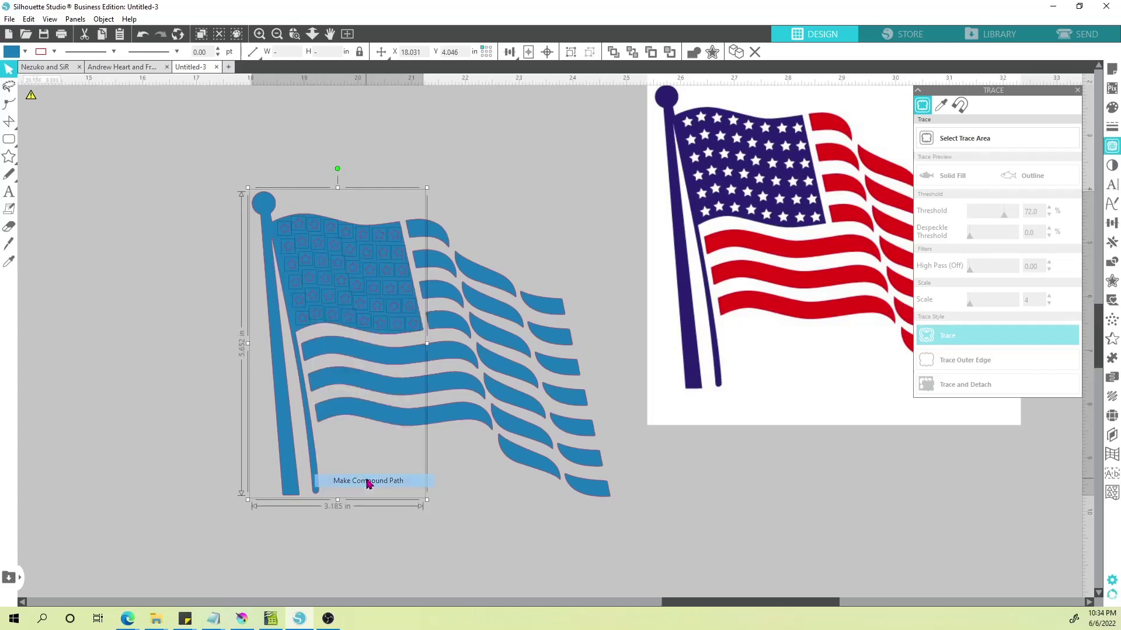
click(176, 316)
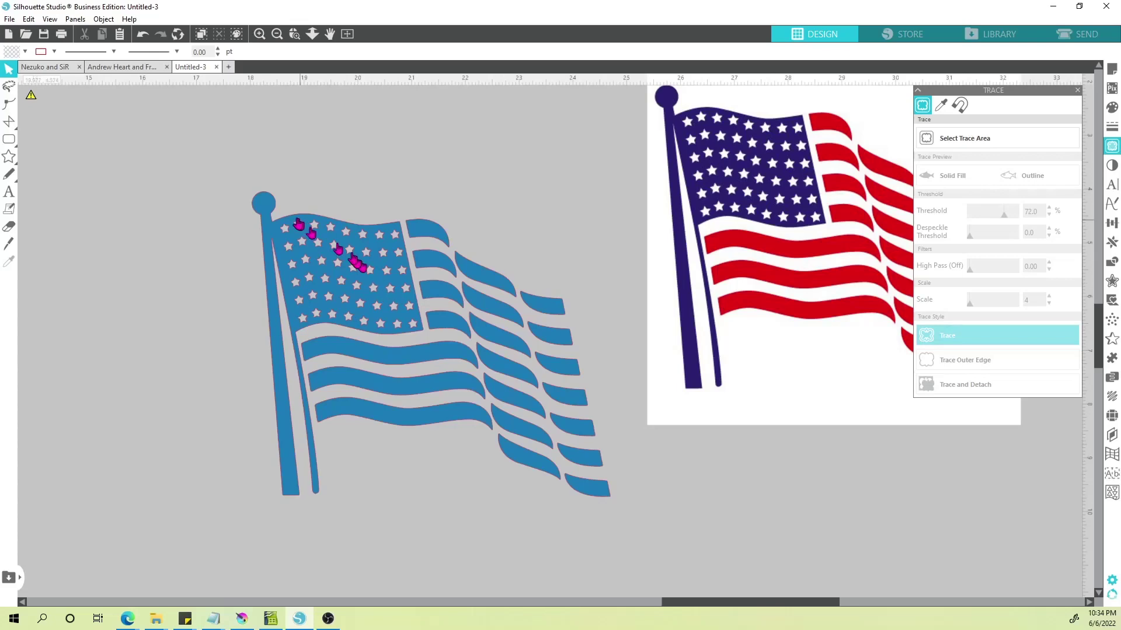
- Test-move the combined star field and pole away from the stripes, and undo the move
drag(268, 212, 230, 196)
drag(383, 318, 392, 328)
key(i)
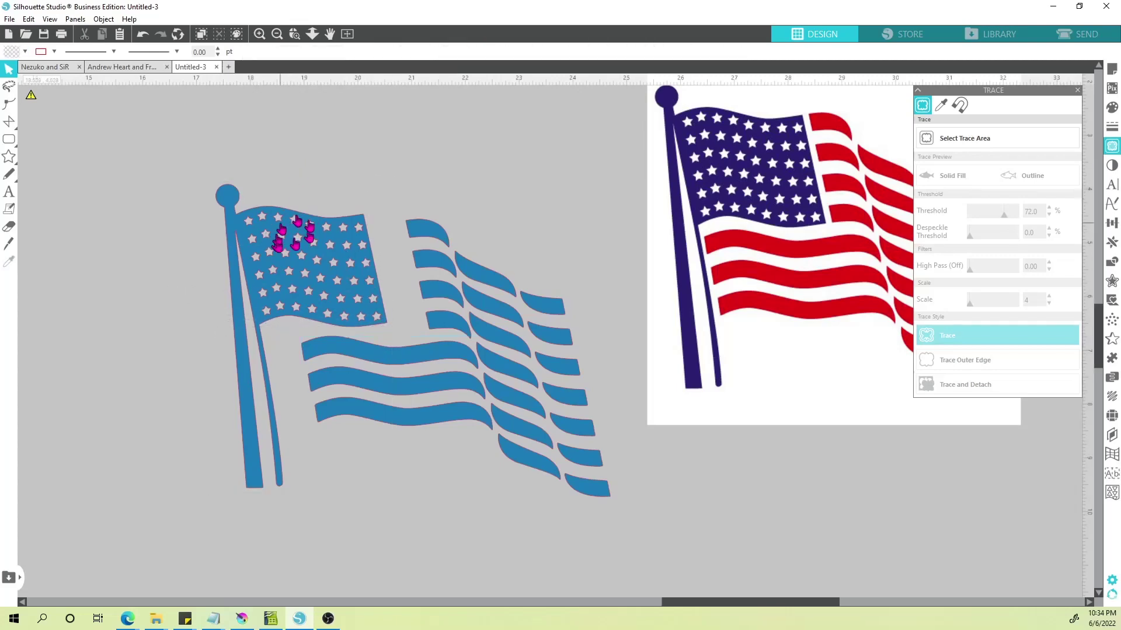
click(279, 236)
key(ctrl+z)
key(ctrl+z)
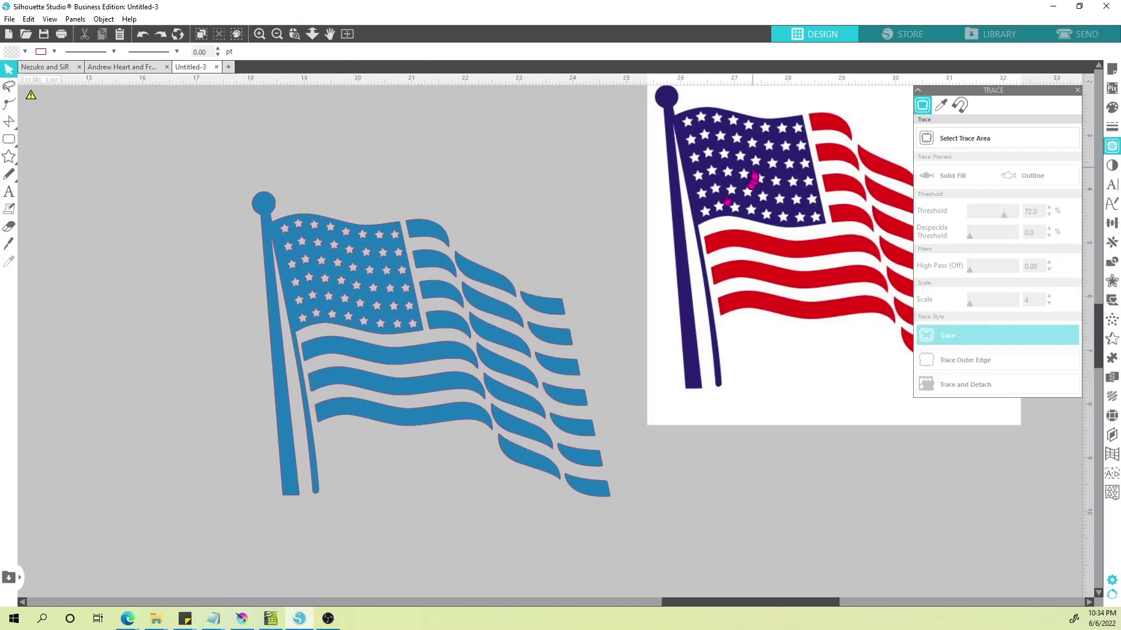
- Select a few individual stripes beside the star field to examine how they are divided
click(435, 235)
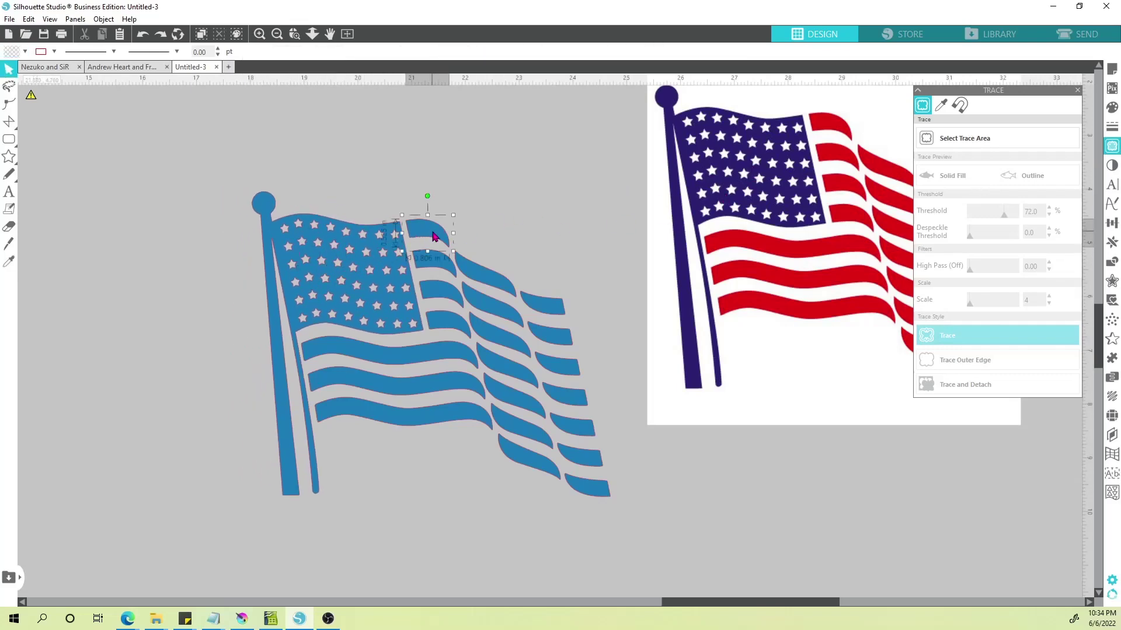
click(488, 280)
click(540, 310)
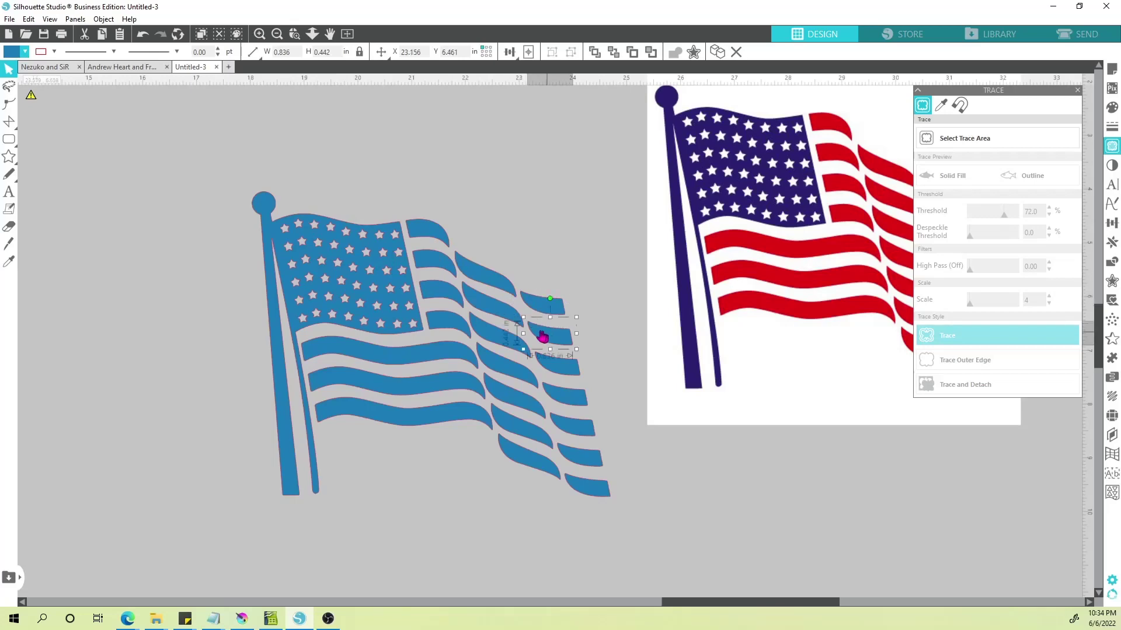
click(502, 321)
click(575, 227)
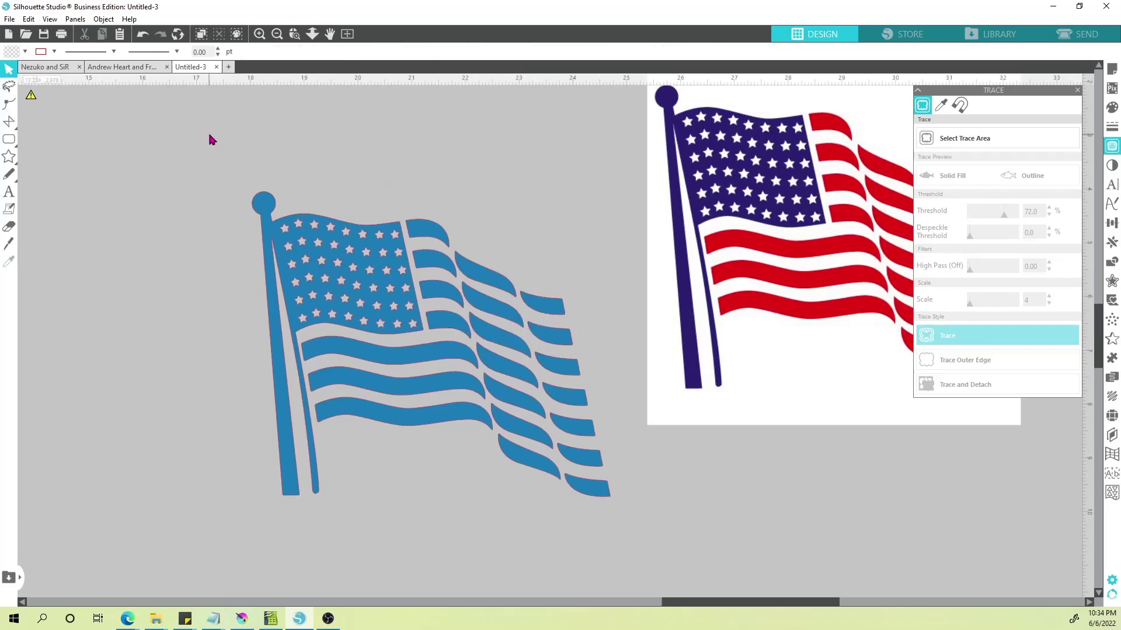
- Select all the stripes without the star field and pole, and fill them with red
drag(209, 134, 625, 538)
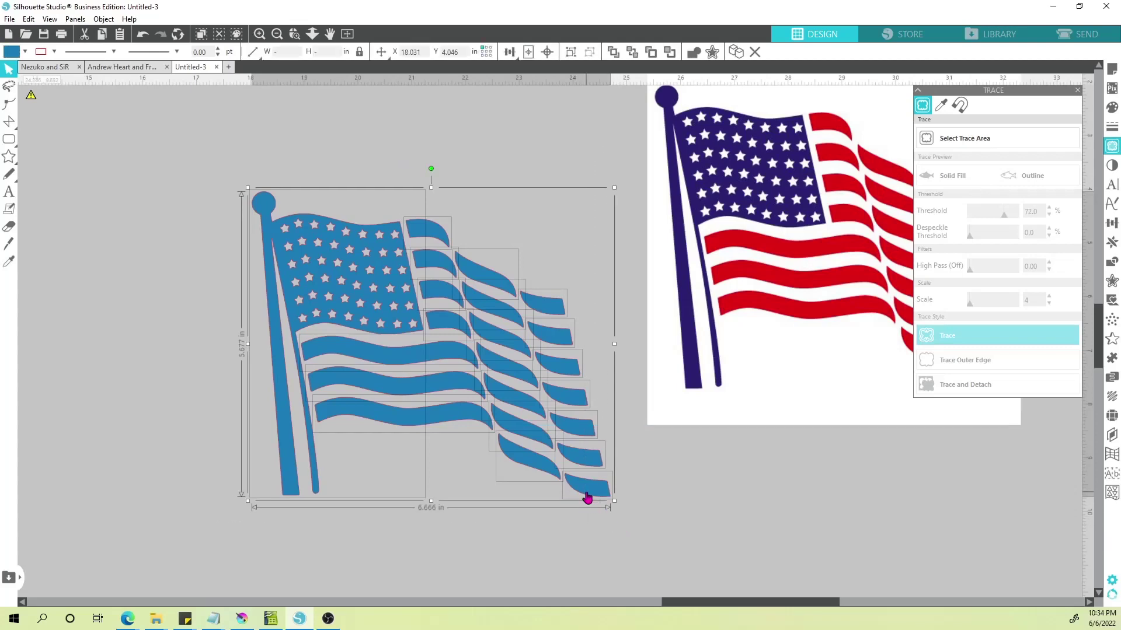
shift+click(276, 339)
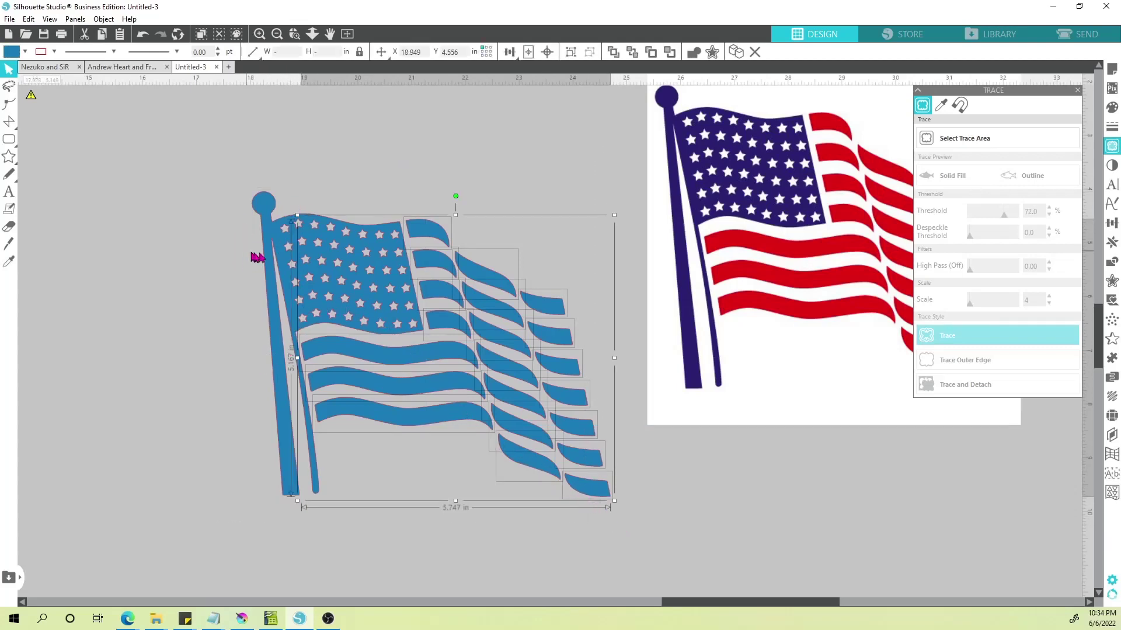
click(25, 52)
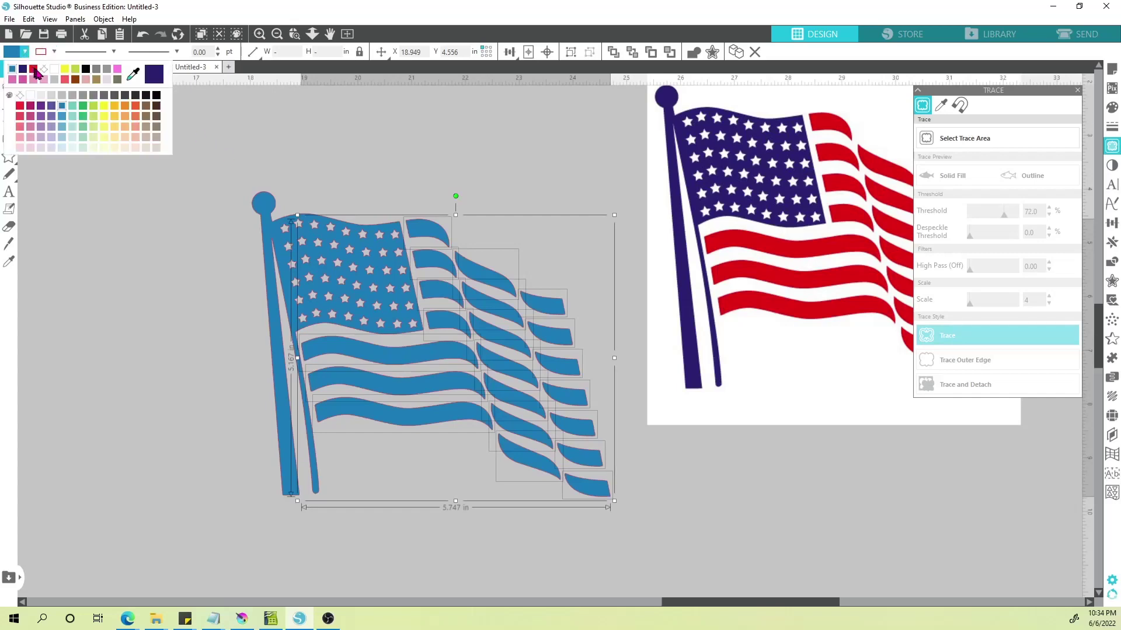
click(34, 70)
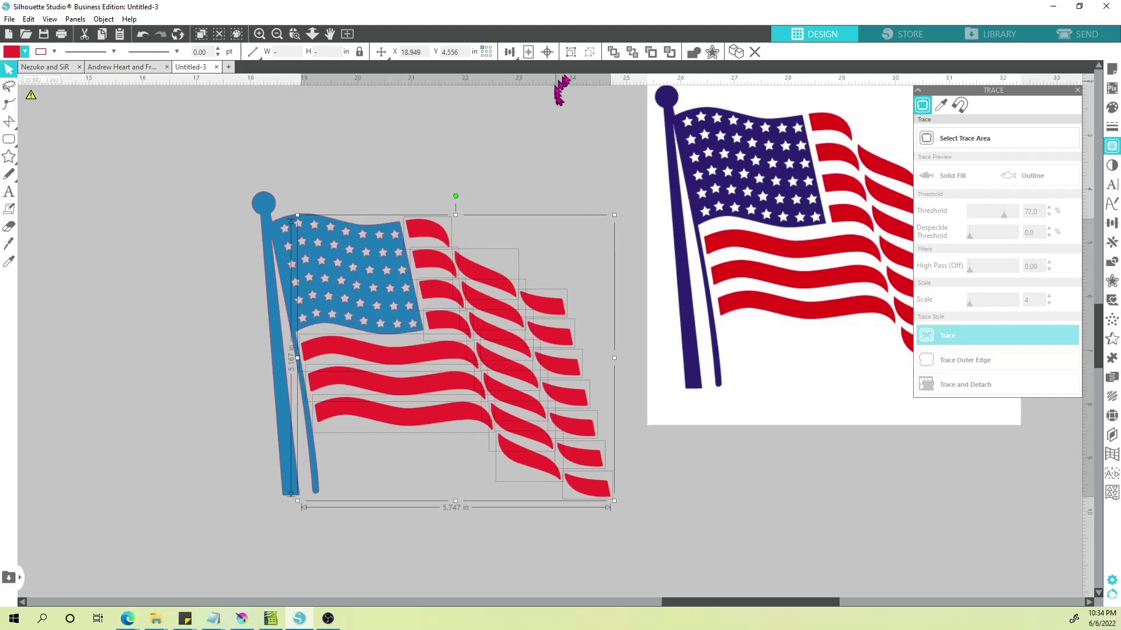
click(564, 154)
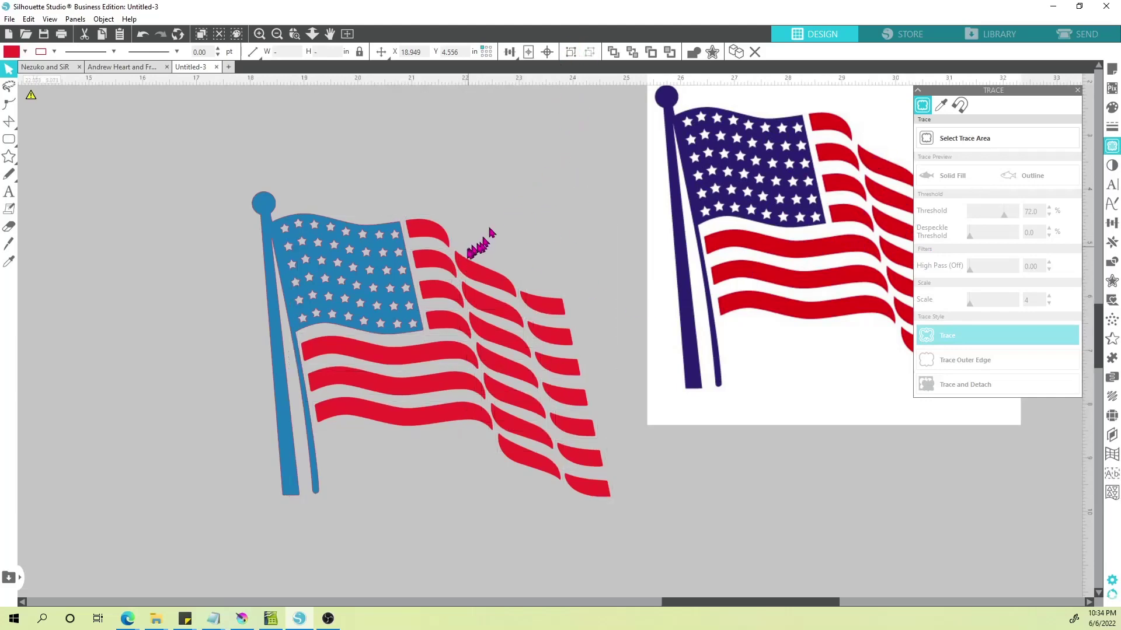
- Move a single red stripe out of the flag as a test, and undo the move
drag(486, 271, 572, 179)
click(600, 237)
key(ctrl+z)
key(ctrl+z)
key(ctrl+z)
key(ctrl+z)
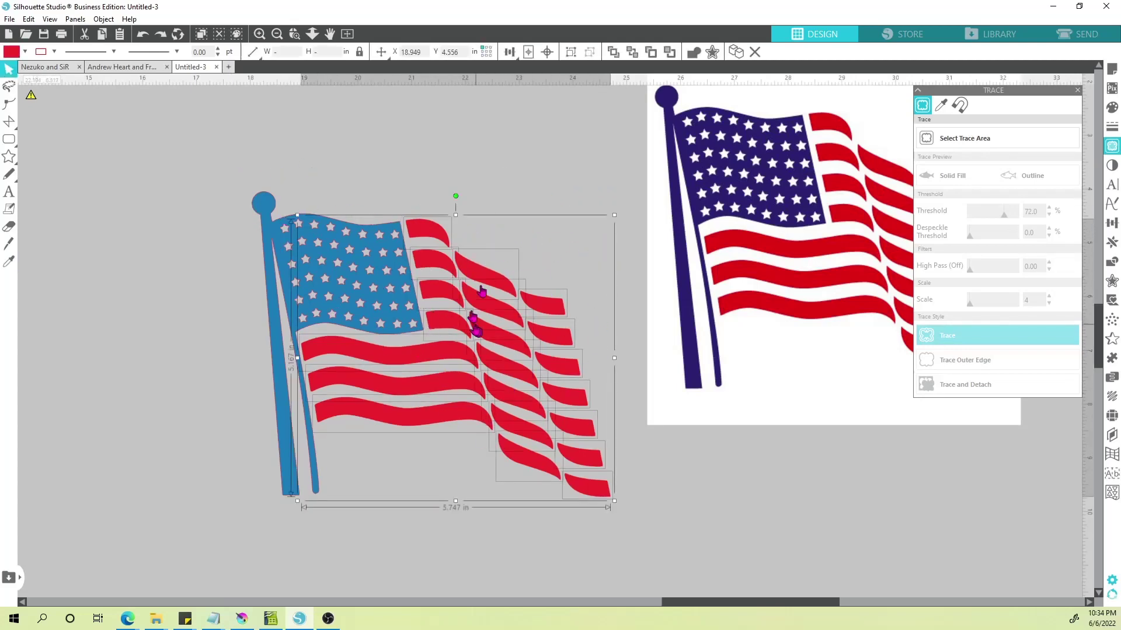
- Group all the red stripes and shift the group slightly beside the star field
click(572, 53)
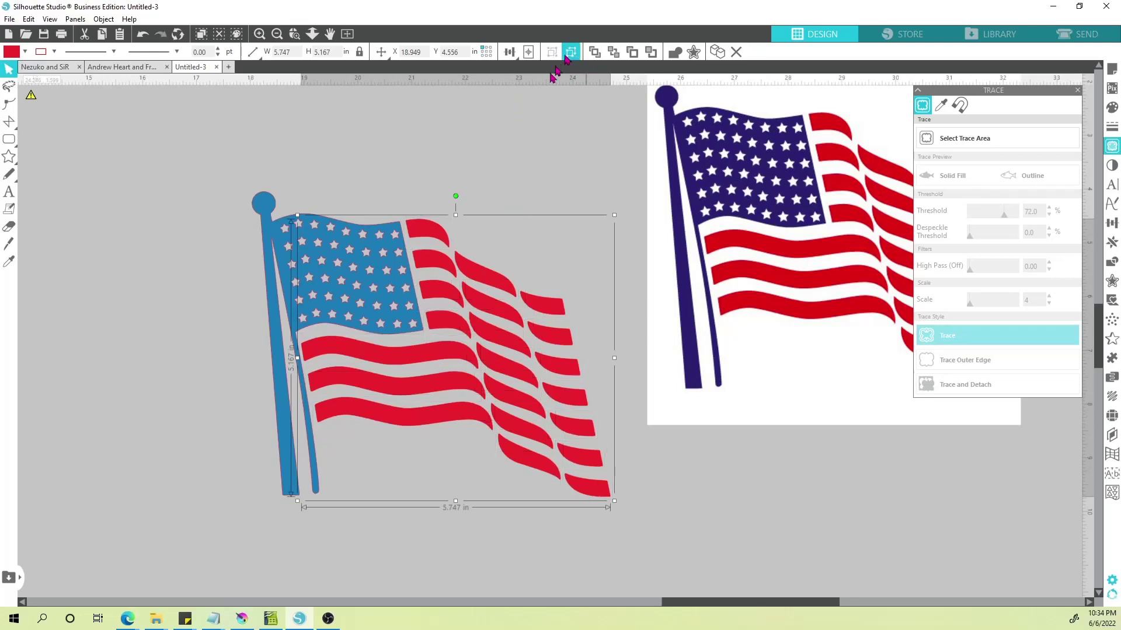
click(512, 204)
mouse_move(479, 283)
mouse_down()
mouse_move(526, 251)
mouse_move(561, 350)
mouse_move(503, 278)
mouse_move(484, 277)
mouse_up()
- Look at the Fill and Simple cut modes in the send view and return to the design
click(1051, 34)
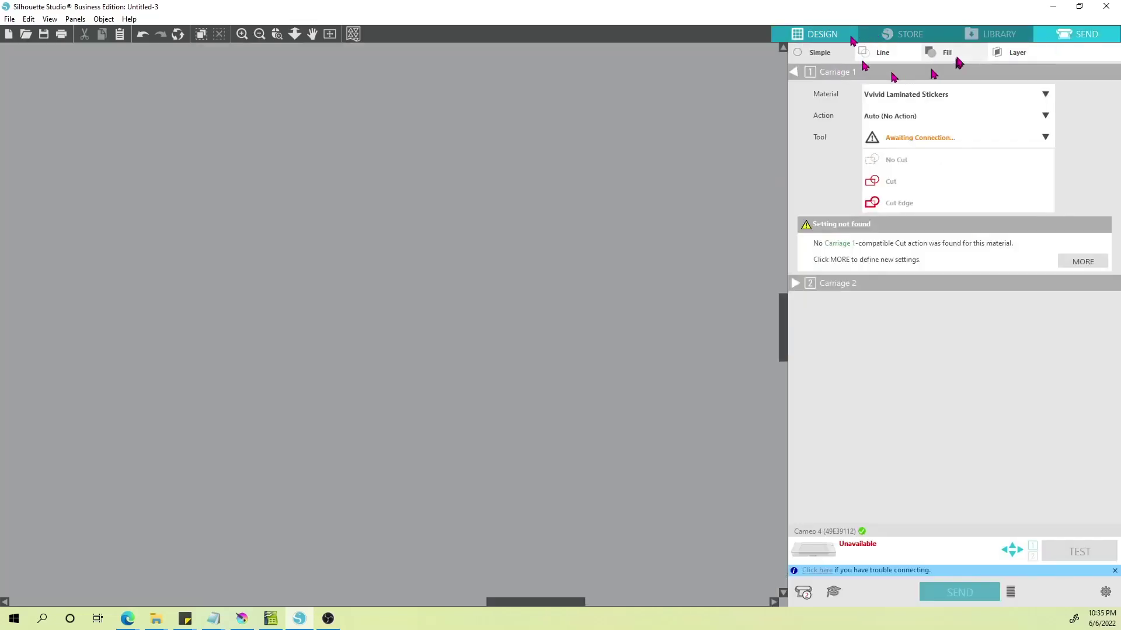
click(951, 55)
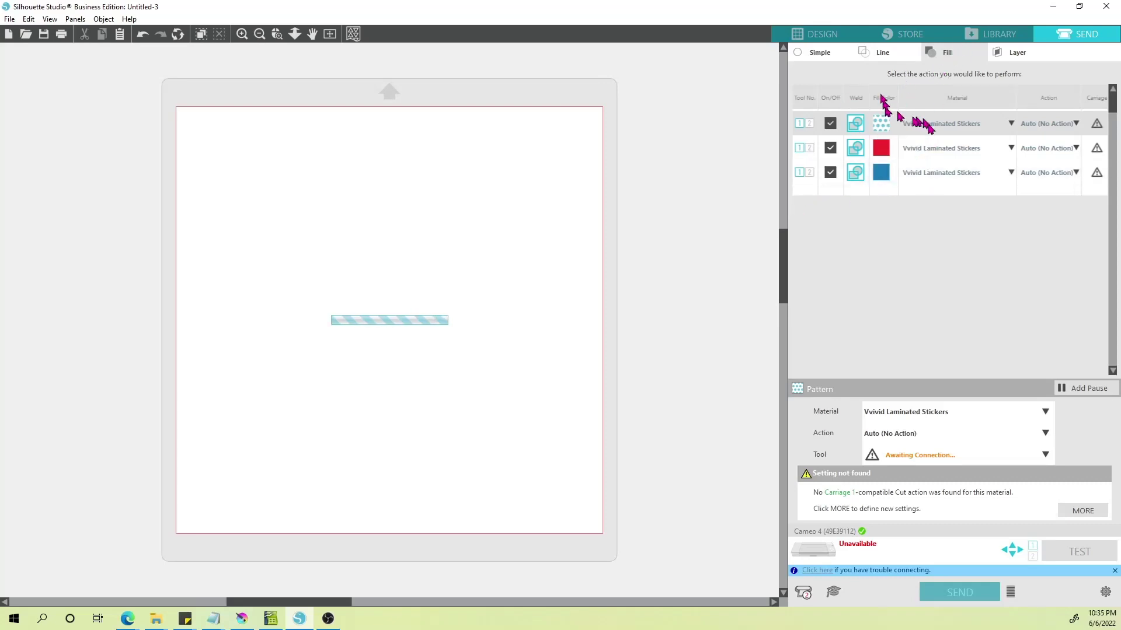
click(823, 55)
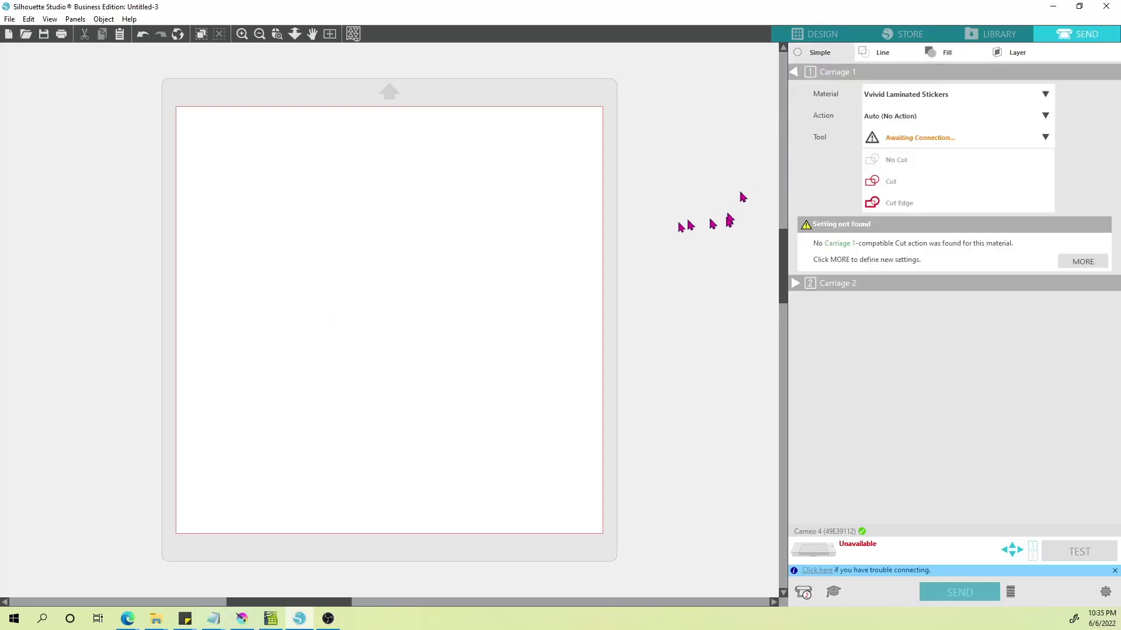
click(814, 35)
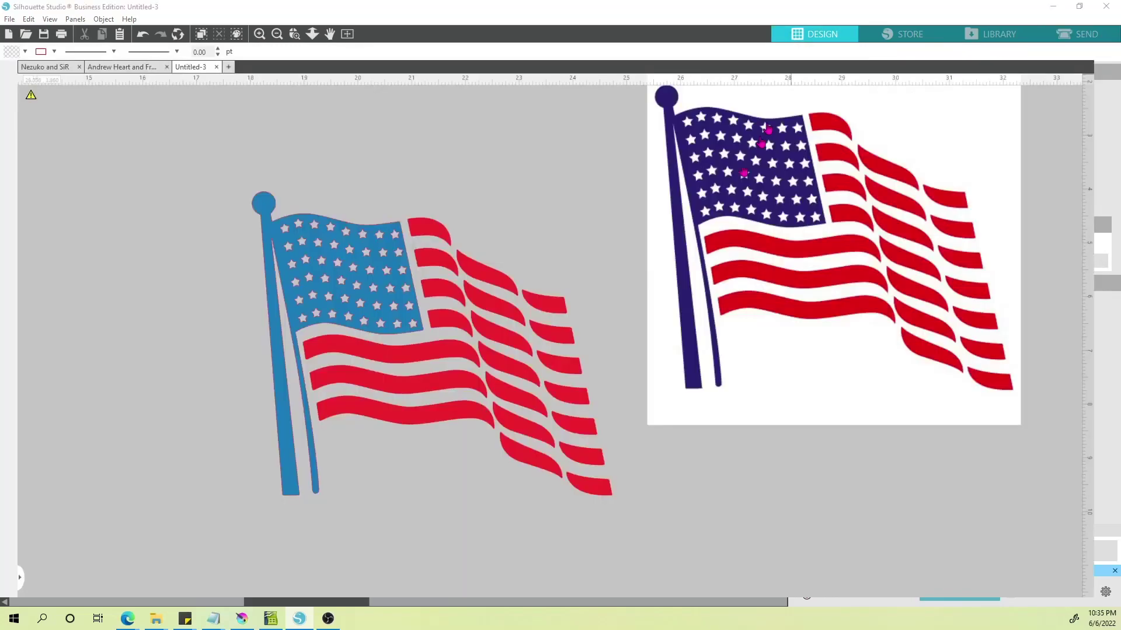
- Move the whole traced flag onto the cutting mat and show it in the send view with cuts organized by fill
scroll(576, 376, down, 1)
scroll(577, 376, down, 2)
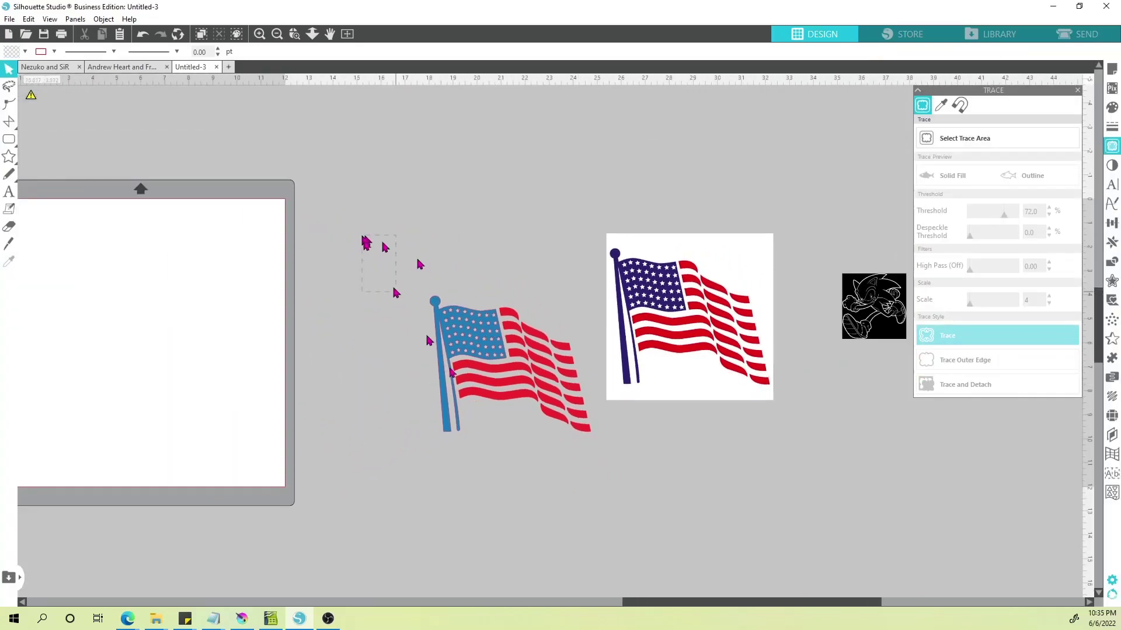
click(554, 397)
drag(554, 397, 196, 372)
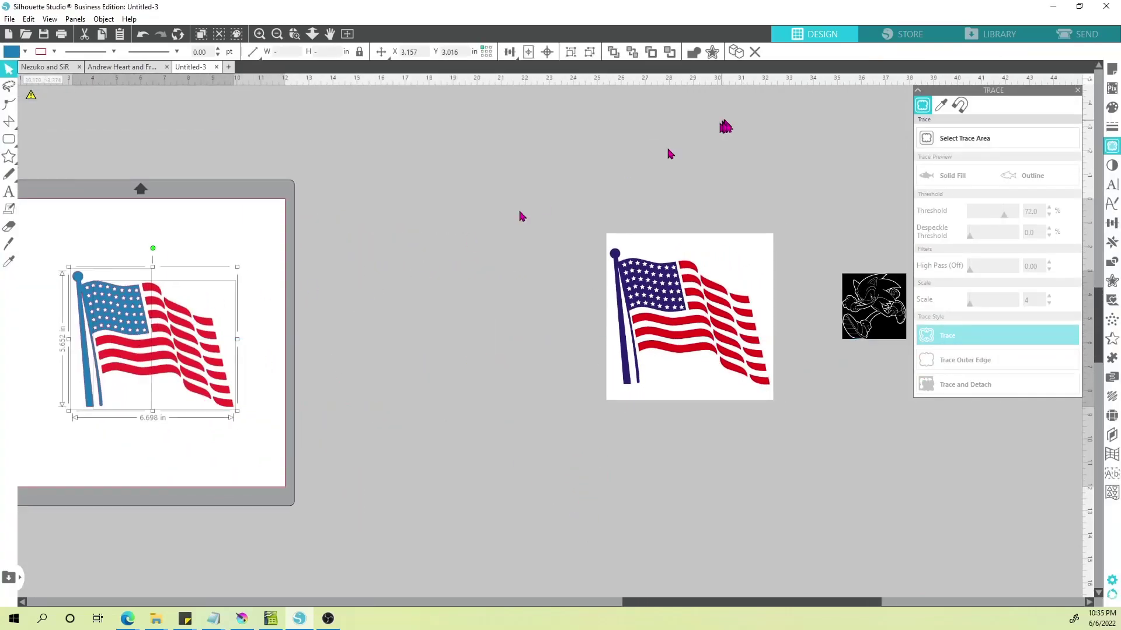
click(1087, 36)
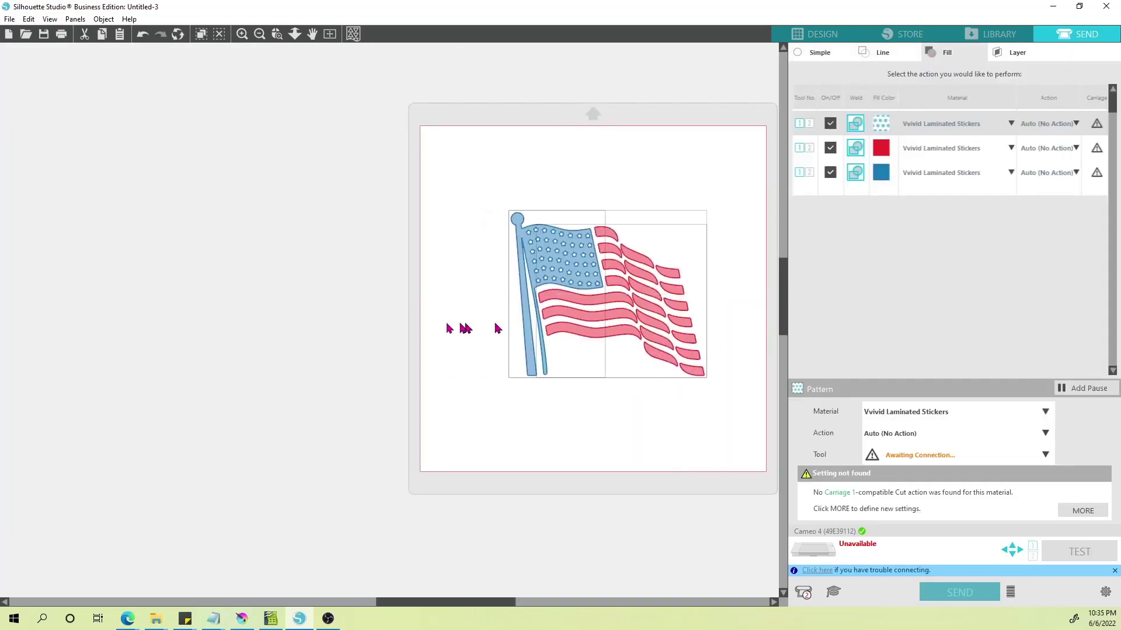
- Switch the blue and red fill cuts off and back on to preview cutting each color separately
click(830, 172)
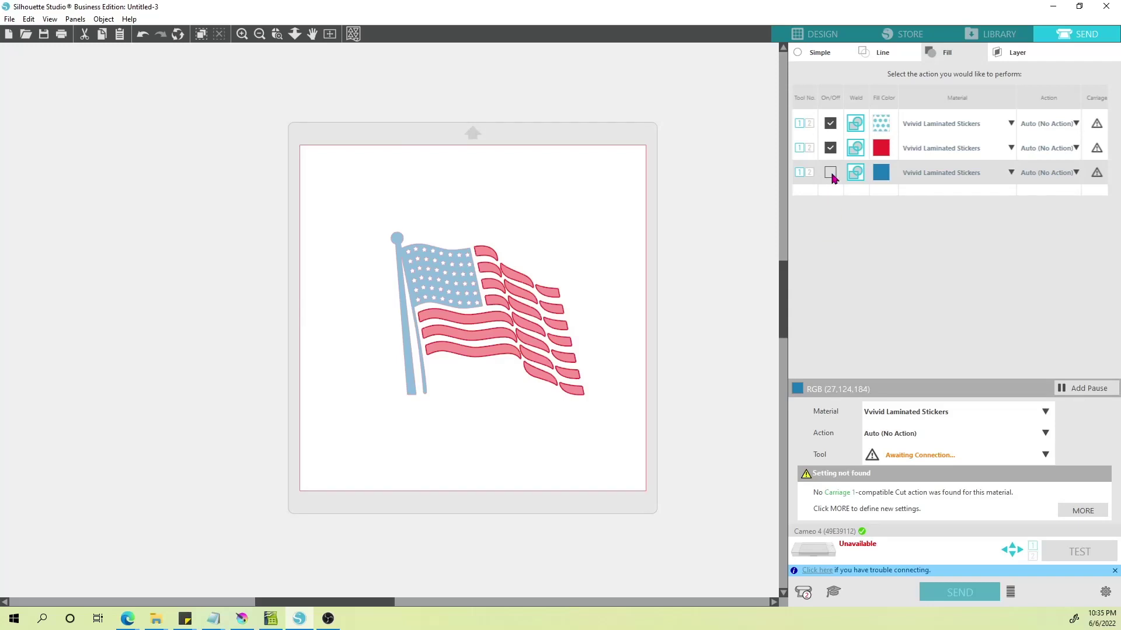
click(831, 175)
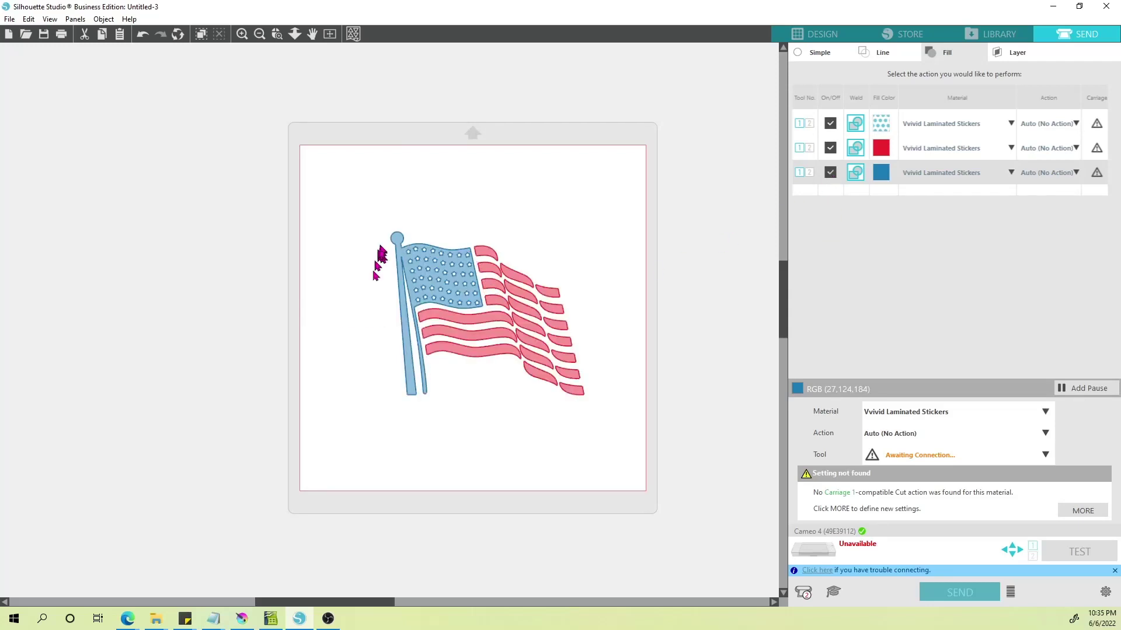
click(828, 174)
click(830, 149)
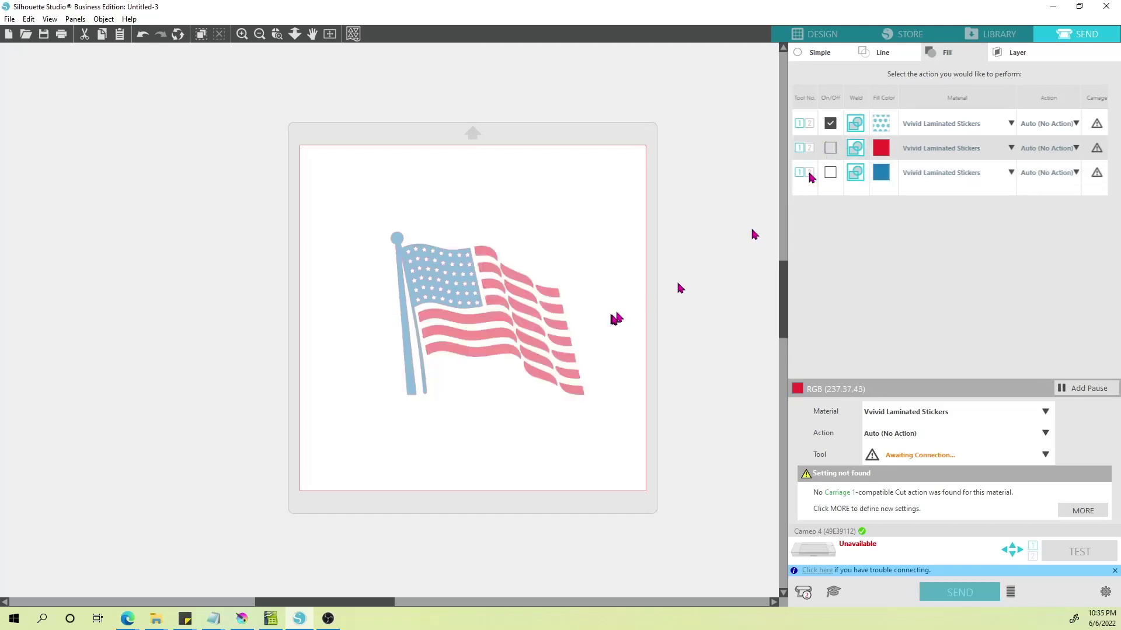
click(830, 148)
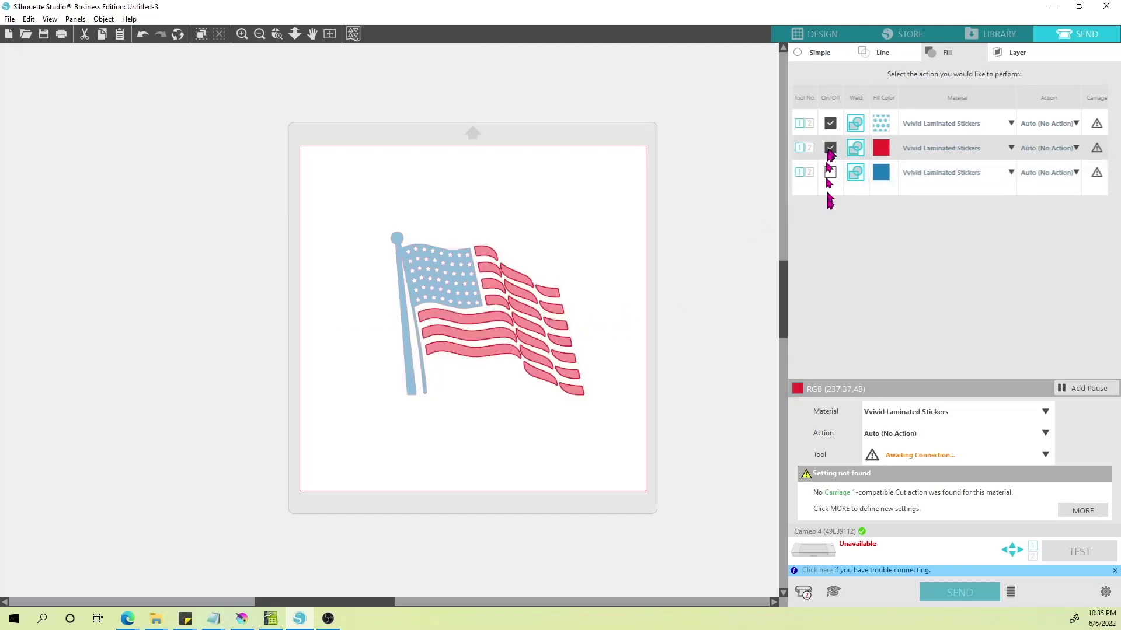
click(830, 172)
scroll(658, 279, down, 3)
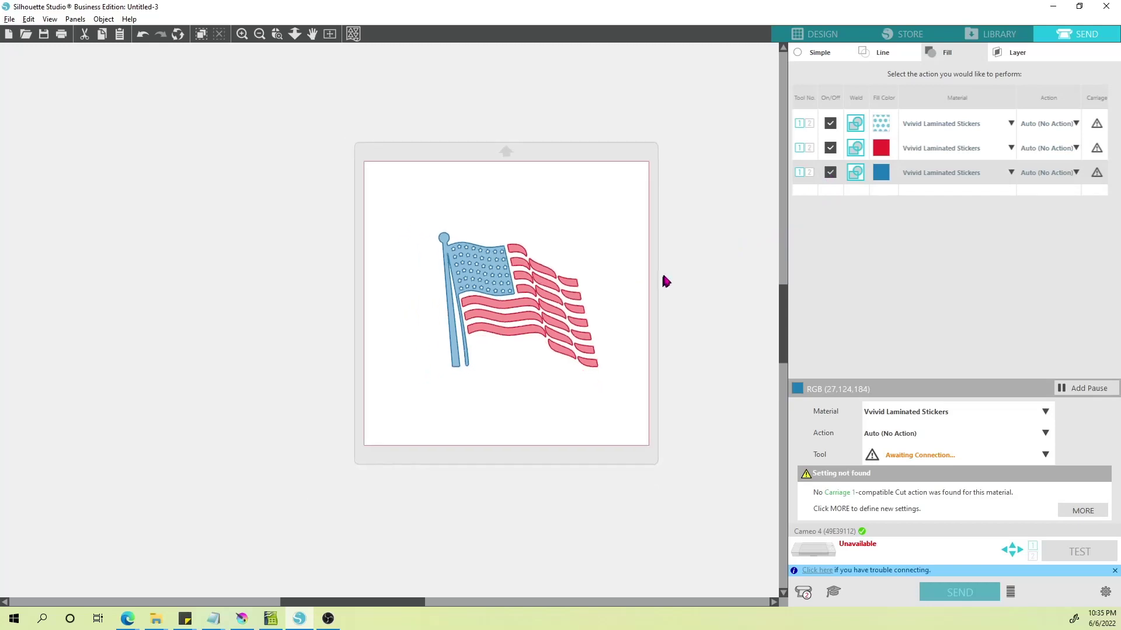
- Return to the design and move the blue and red traced flag off the cutting mat, beside the original flag image
click(820, 35)
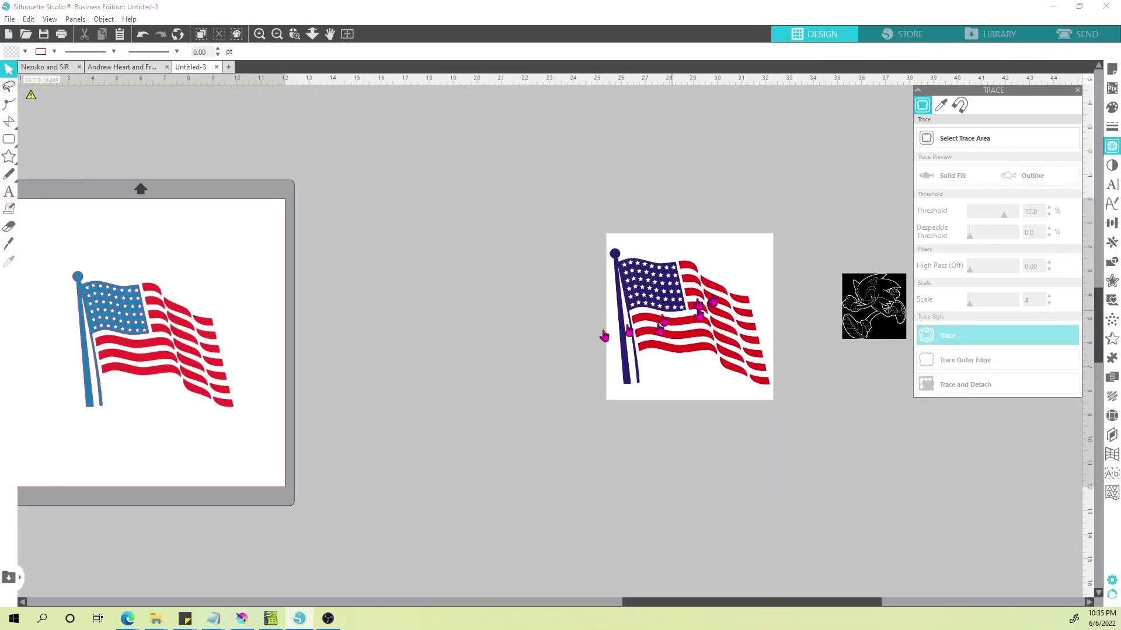
drag(101, 294, 417, 285)
drag(172, 346, 472, 324)
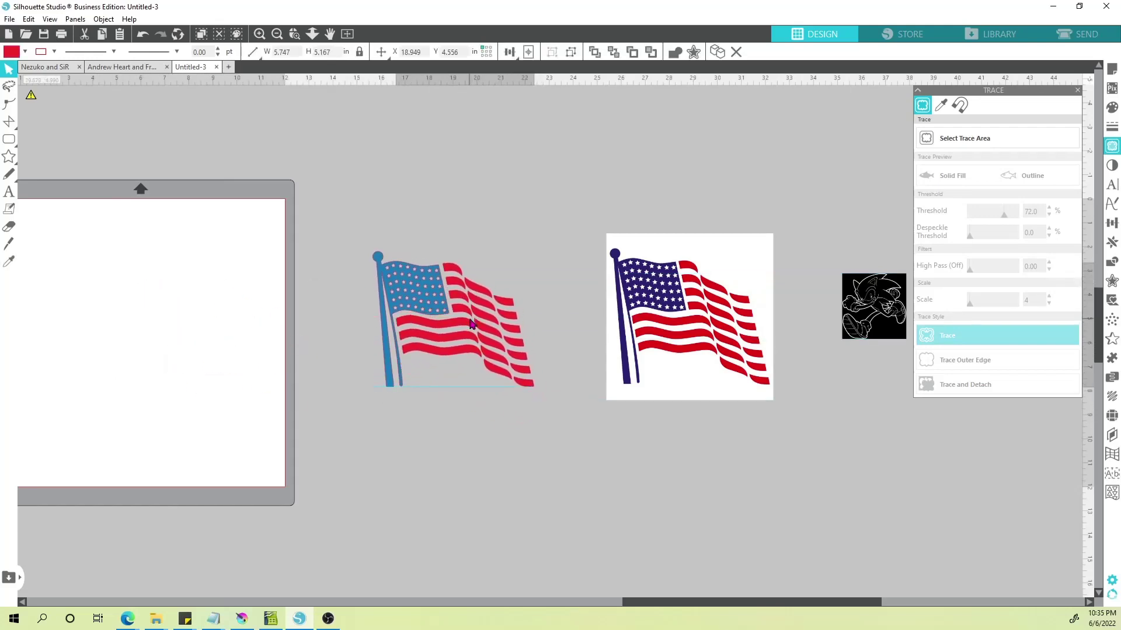
click(352, 285)
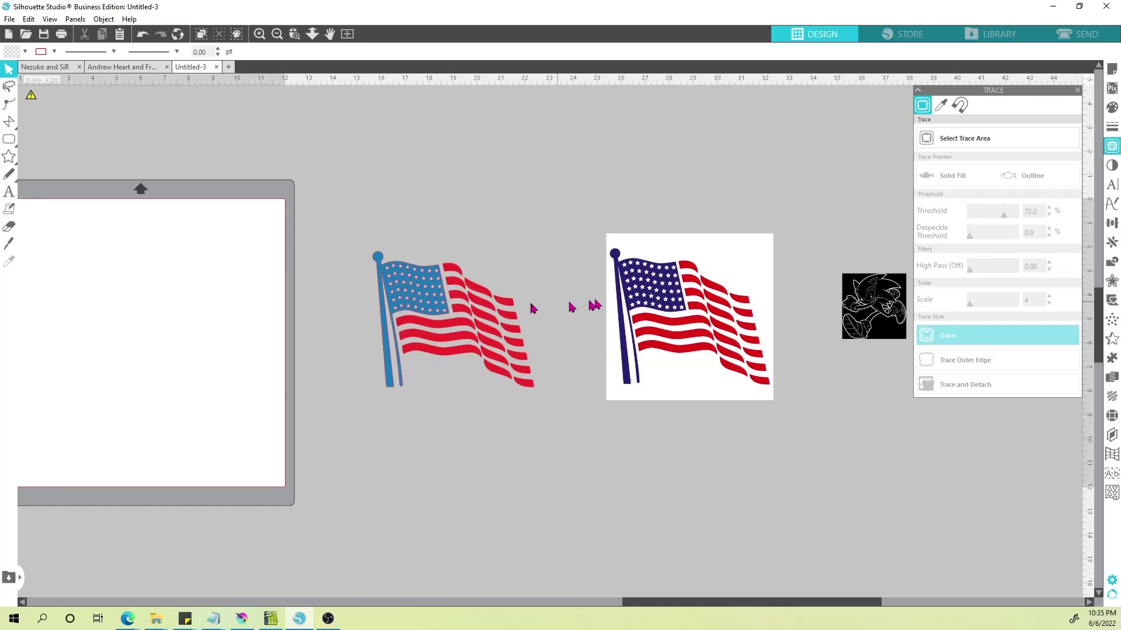
- Trace the original flag image with the standard trace at 71% threshold and scale 4, and pull the image off its trace lines
click(1074, 138)
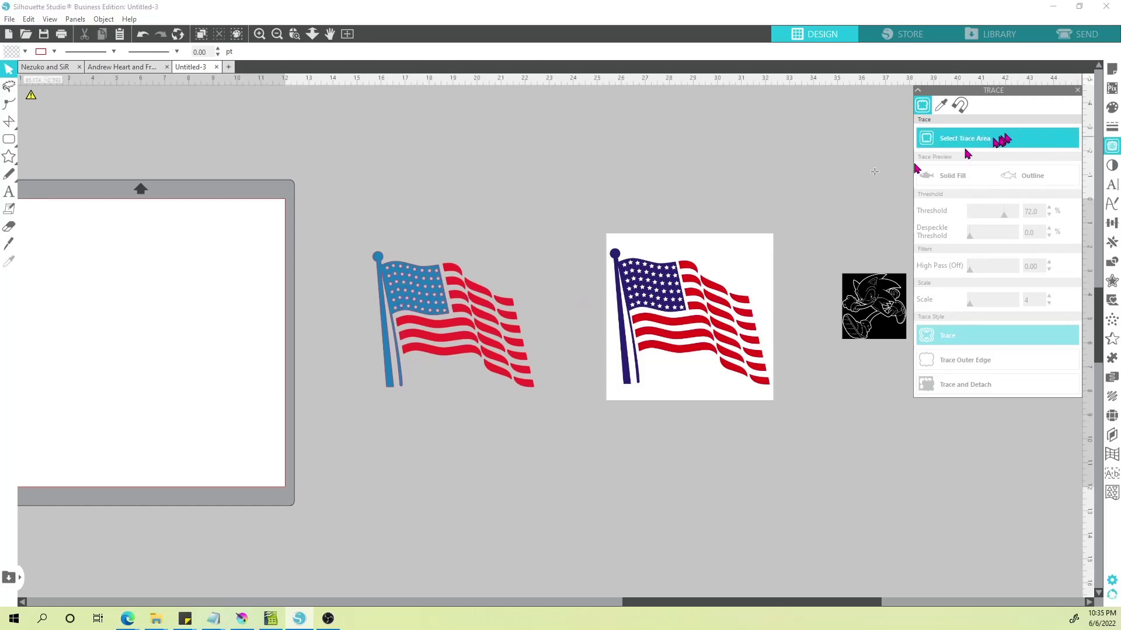
drag(590, 230, 827, 460)
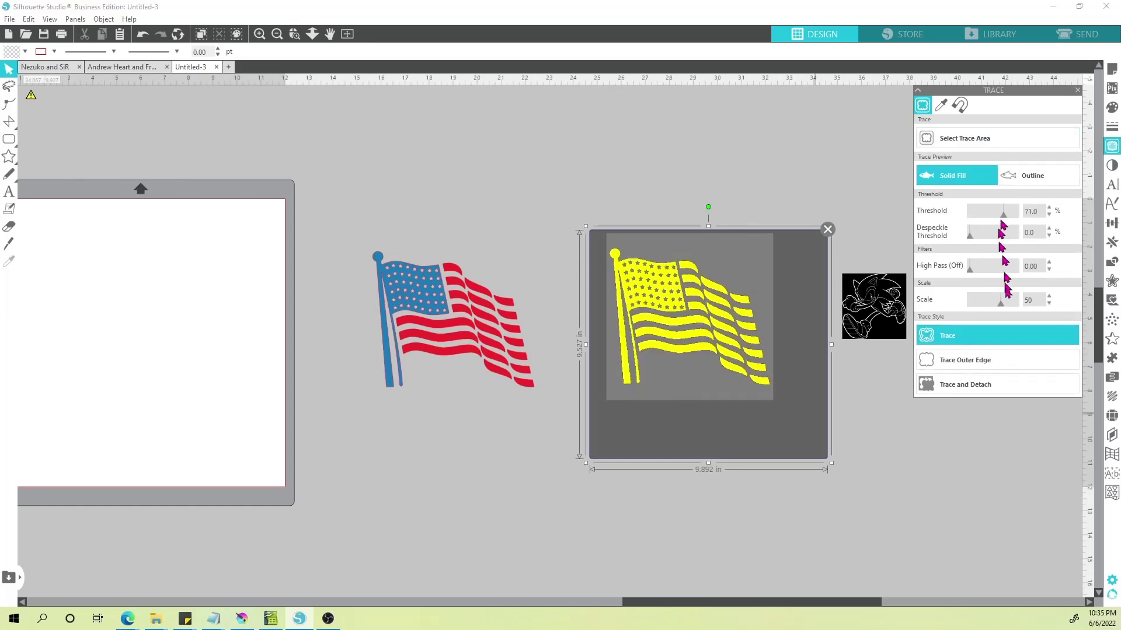
drag(1000, 303, 999, 304)
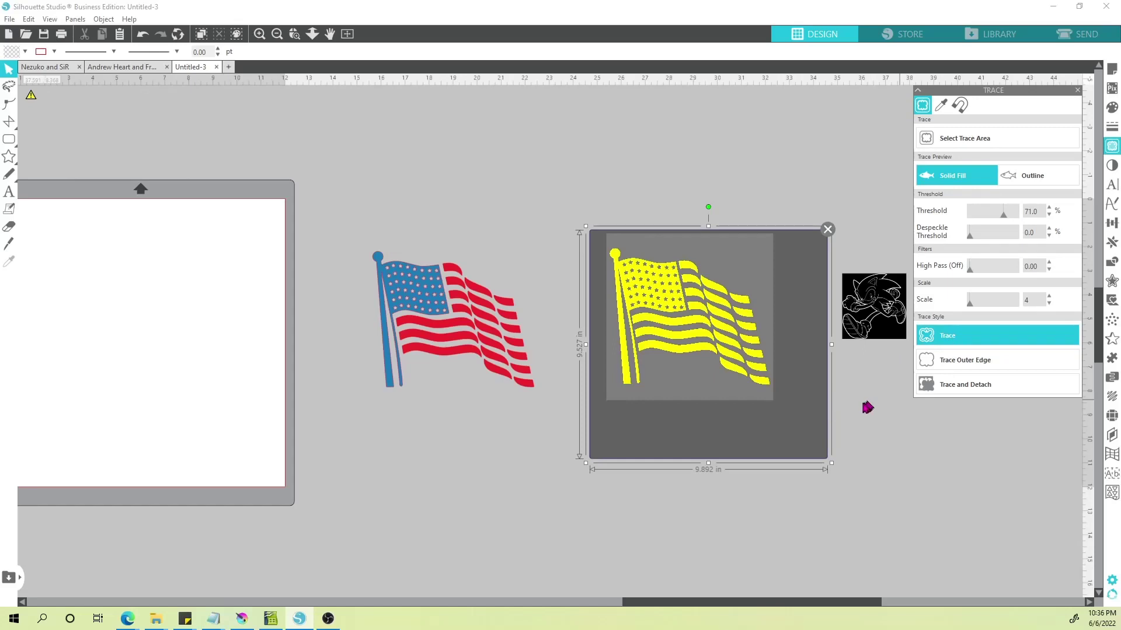
drag(698, 383, 702, 286)
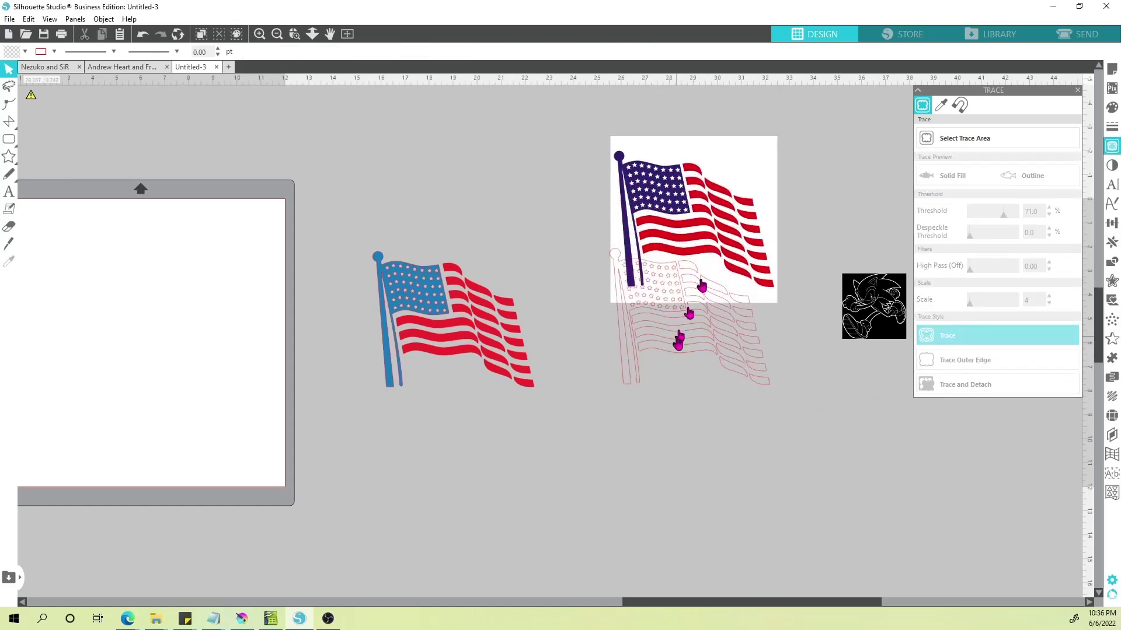
- Fill the new flag trace with white and place it below the blue and red traced flag
drag(679, 344, 638, 430)
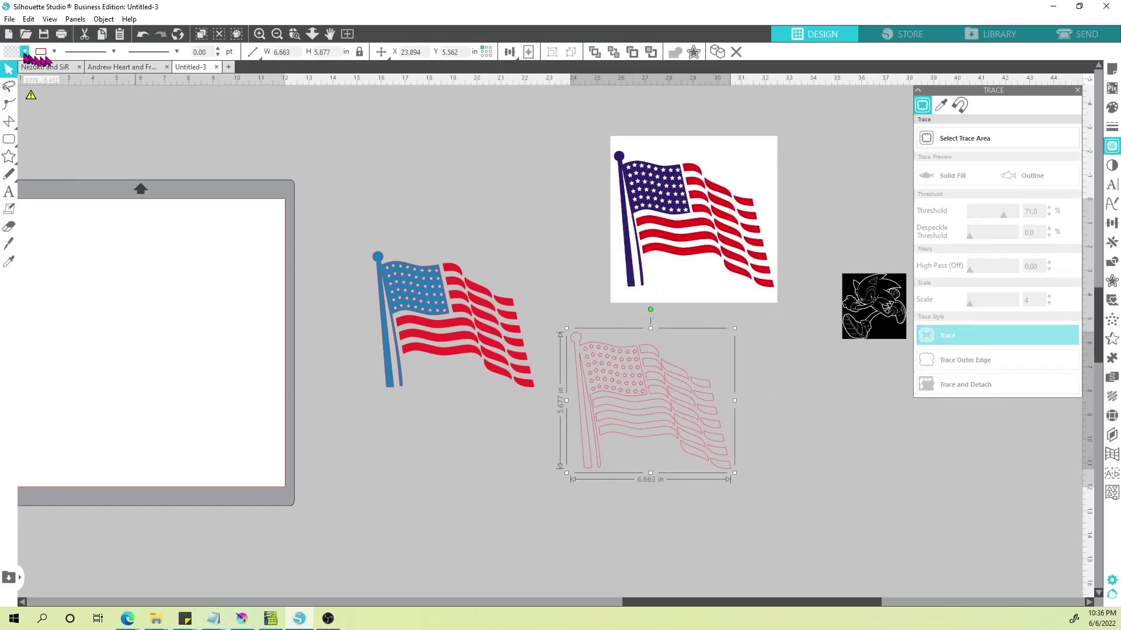
click(24, 52)
click(52, 69)
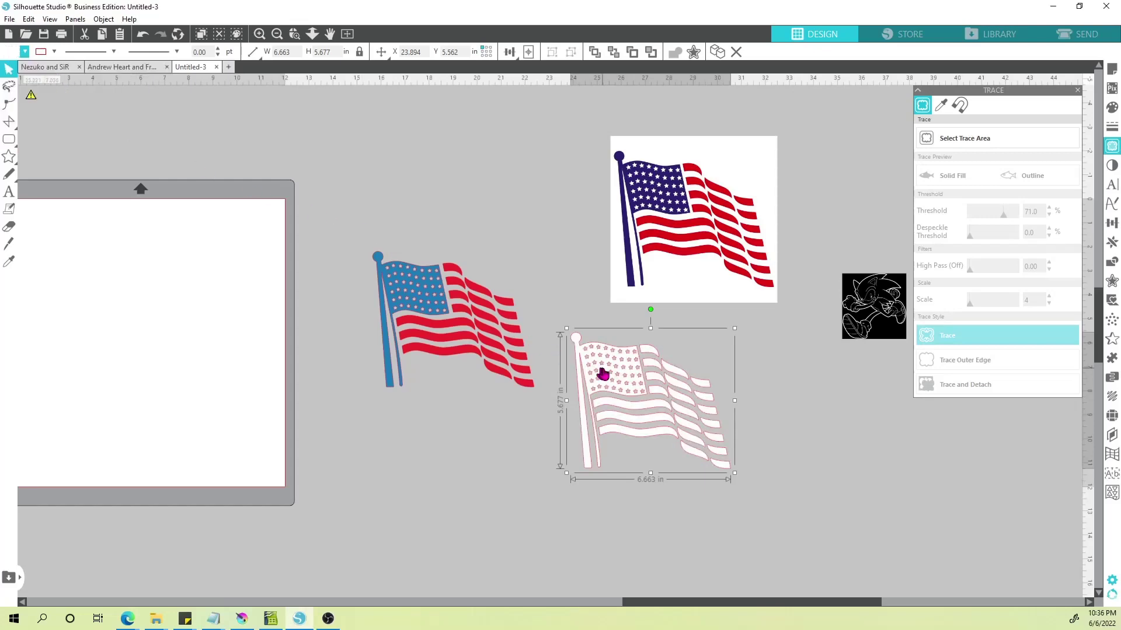
mouse_move(603, 375)
mouse_down()
mouse_move(178, 281)
mouse_move(474, 456)
mouse_up()
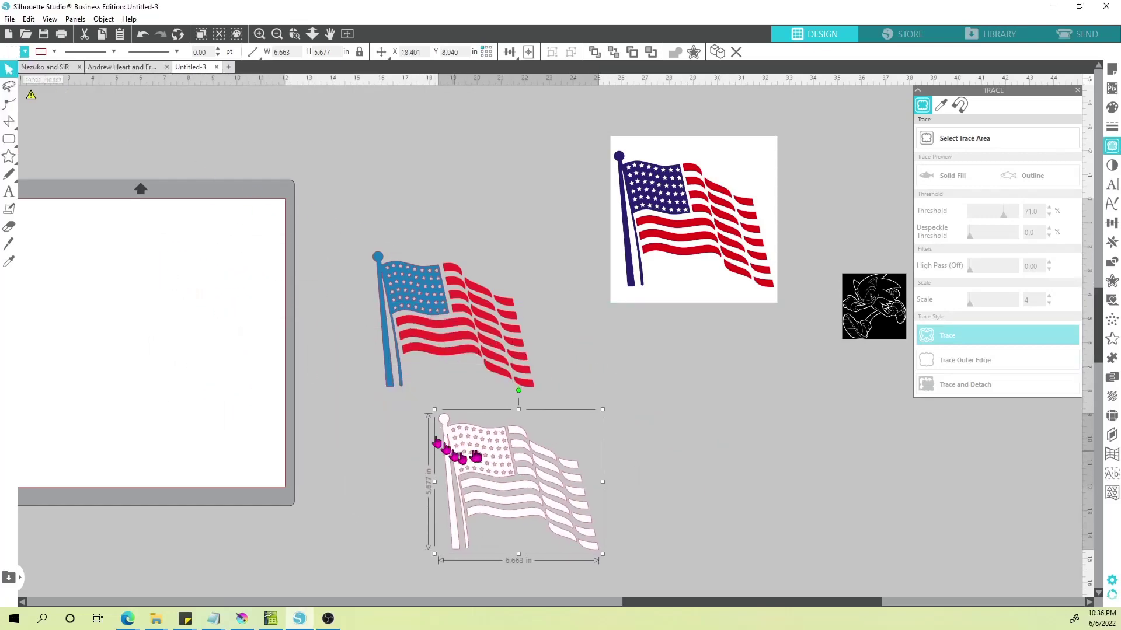
click(586, 517)
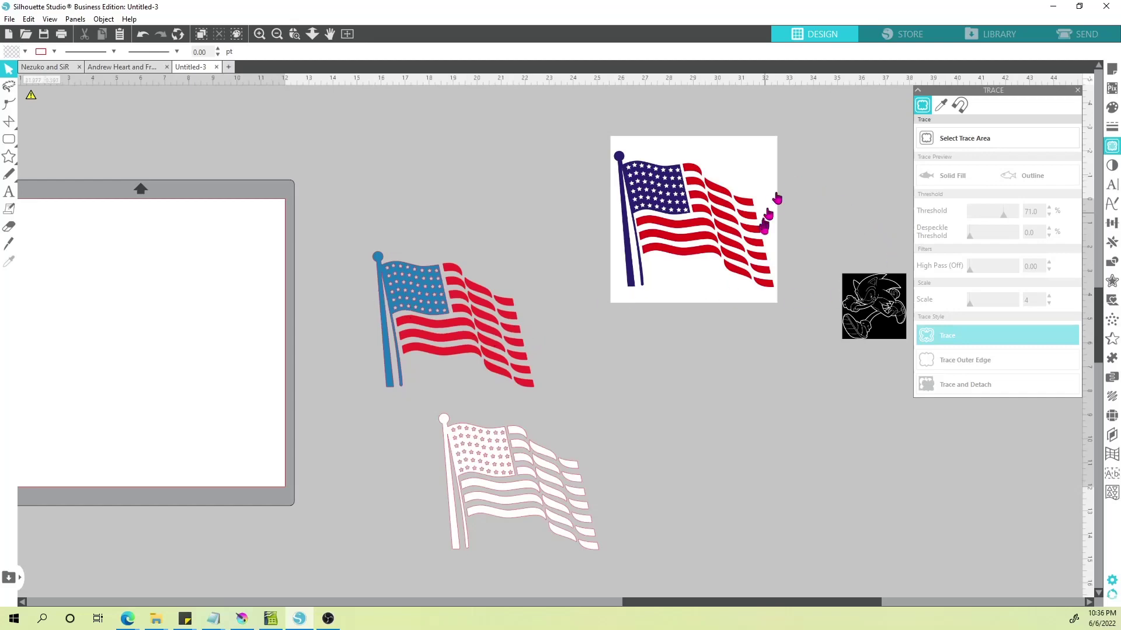
drag(777, 380, 700, 385)
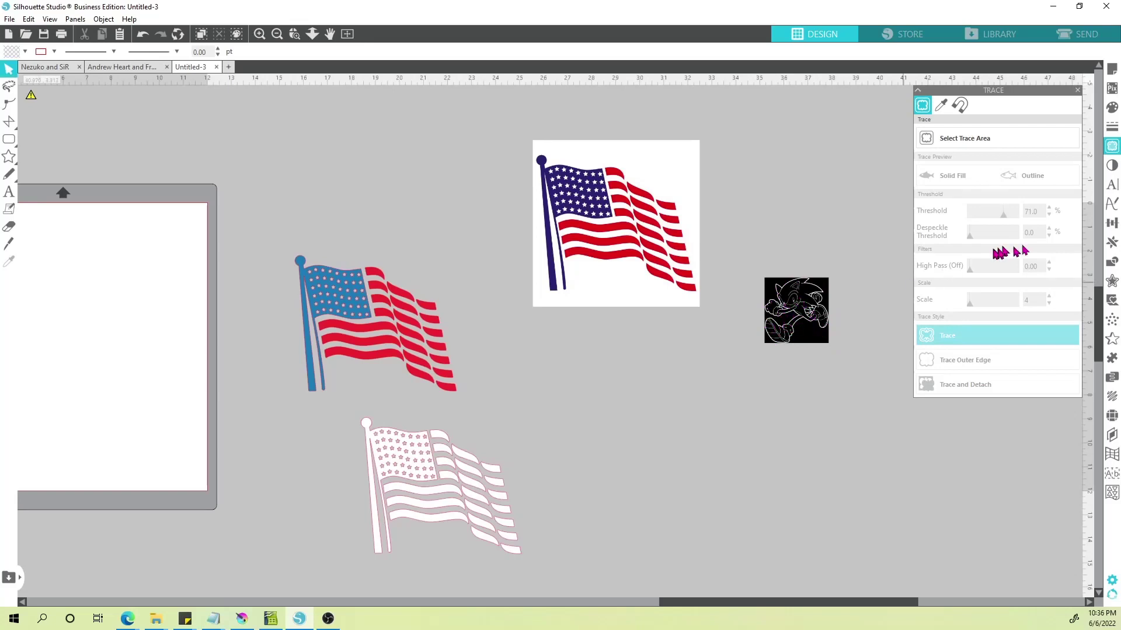
click(1112, 166)
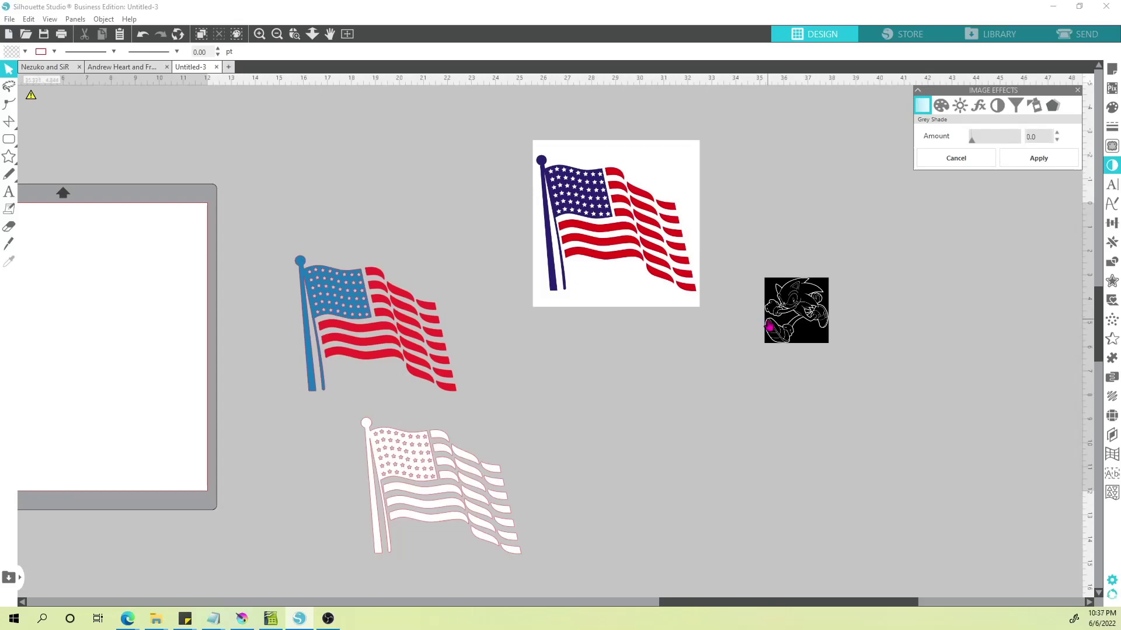
scroll(769, 326, up, 4)
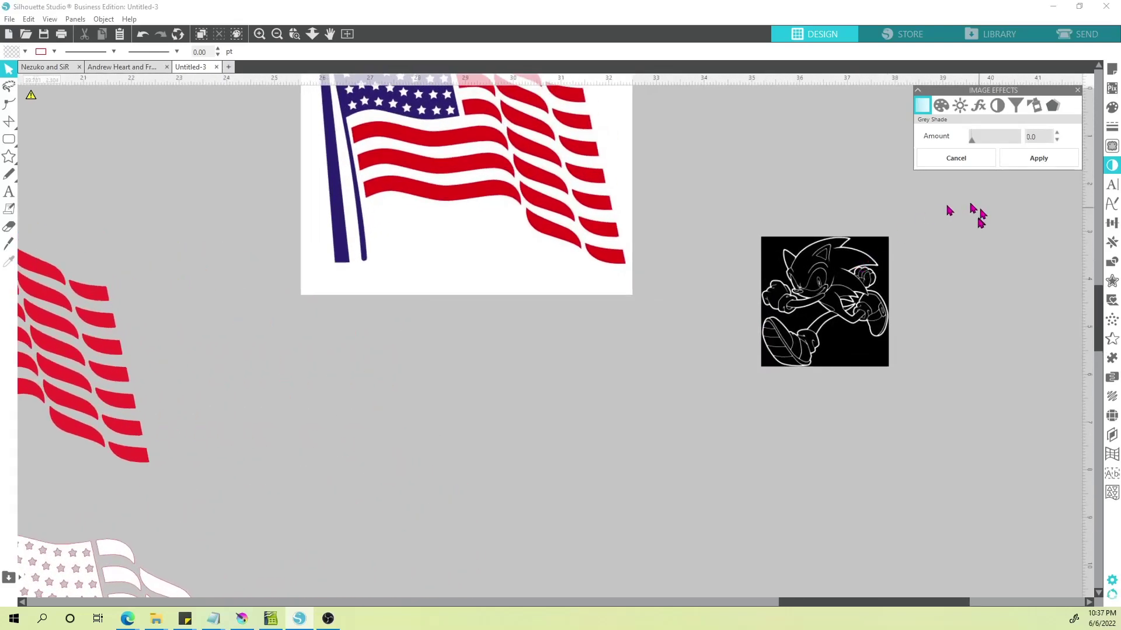
click(1112, 146)
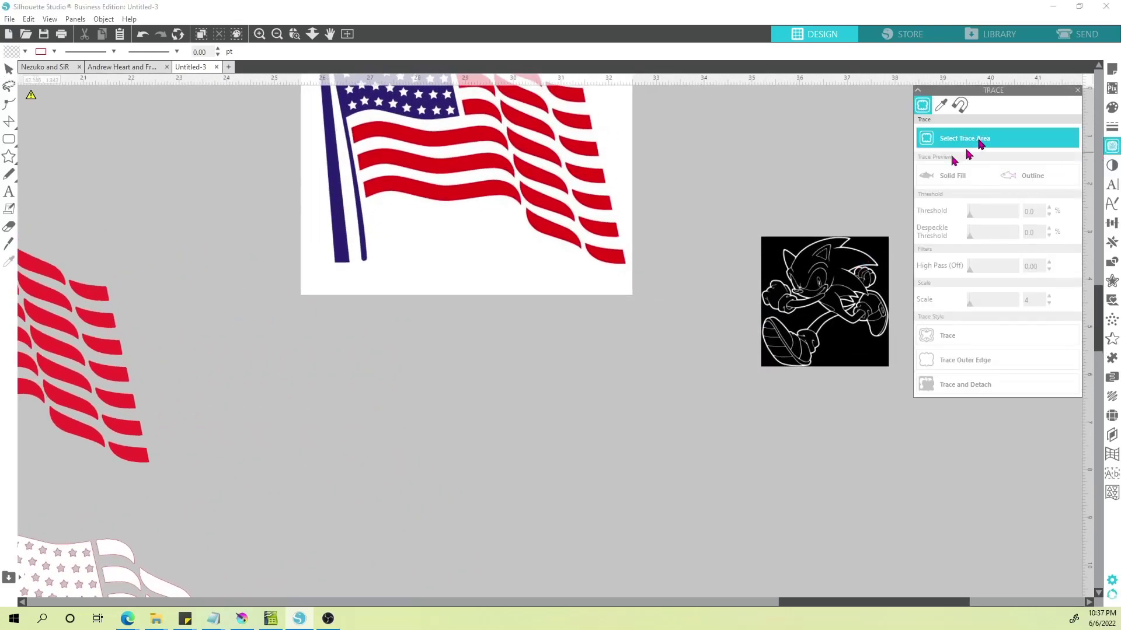
mouse_move(723, 199)
mouse_down()
mouse_move(829, 275)
mouse_move(915, 409)
mouse_up()
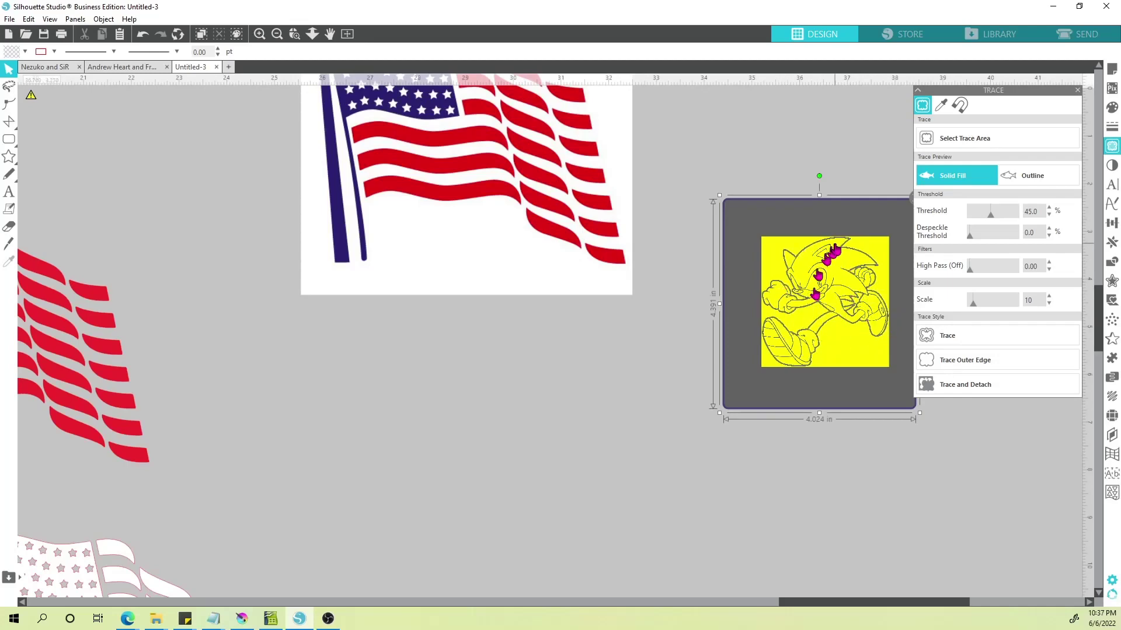
drag(864, 212, 808, 214)
click(860, 199)
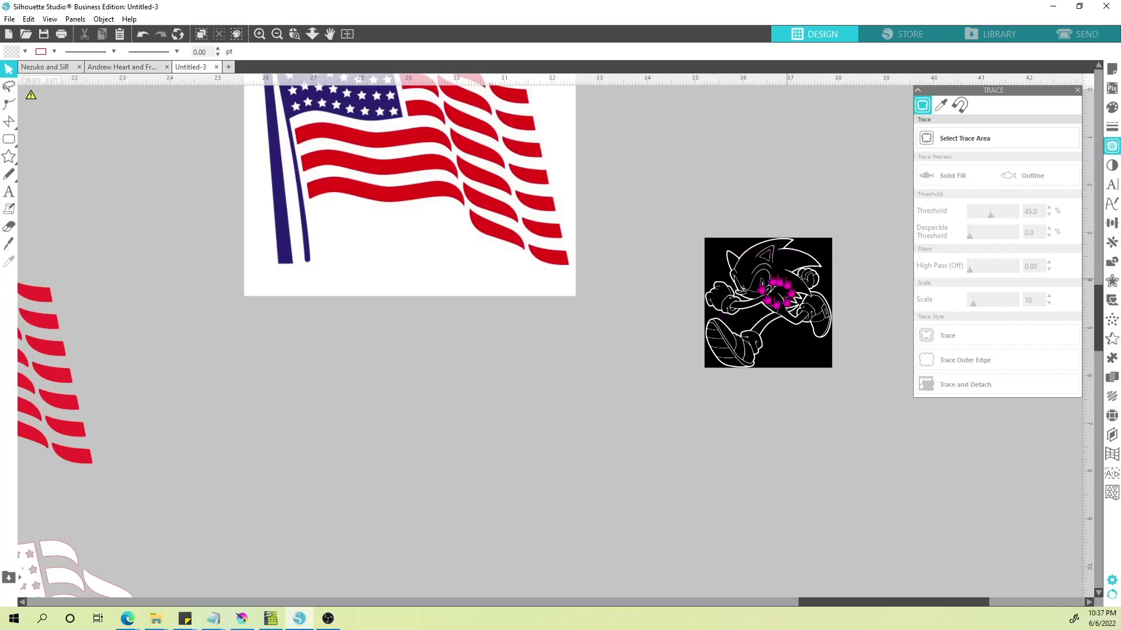
- Trace the black Sonic line-art image with the standard trace at 45% threshold and scale 4, and move the image off its trace
click(976, 139)
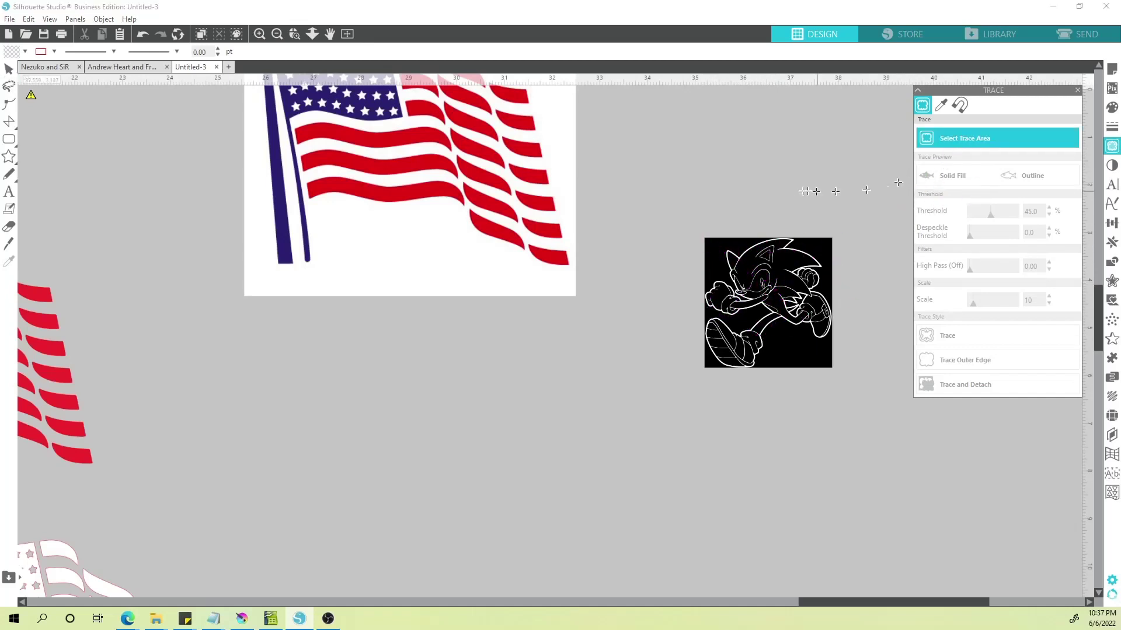
mouse_move(685, 218)
mouse_down()
mouse_move(805, 259)
mouse_move(849, 388)
mouse_up()
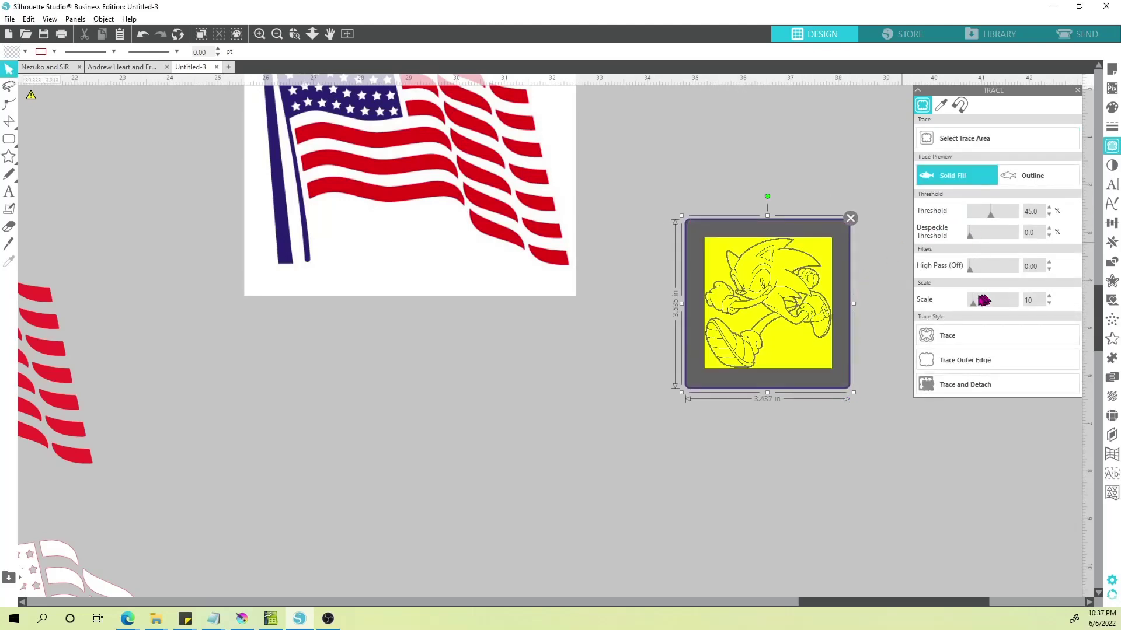
drag(973, 304, 951, 308)
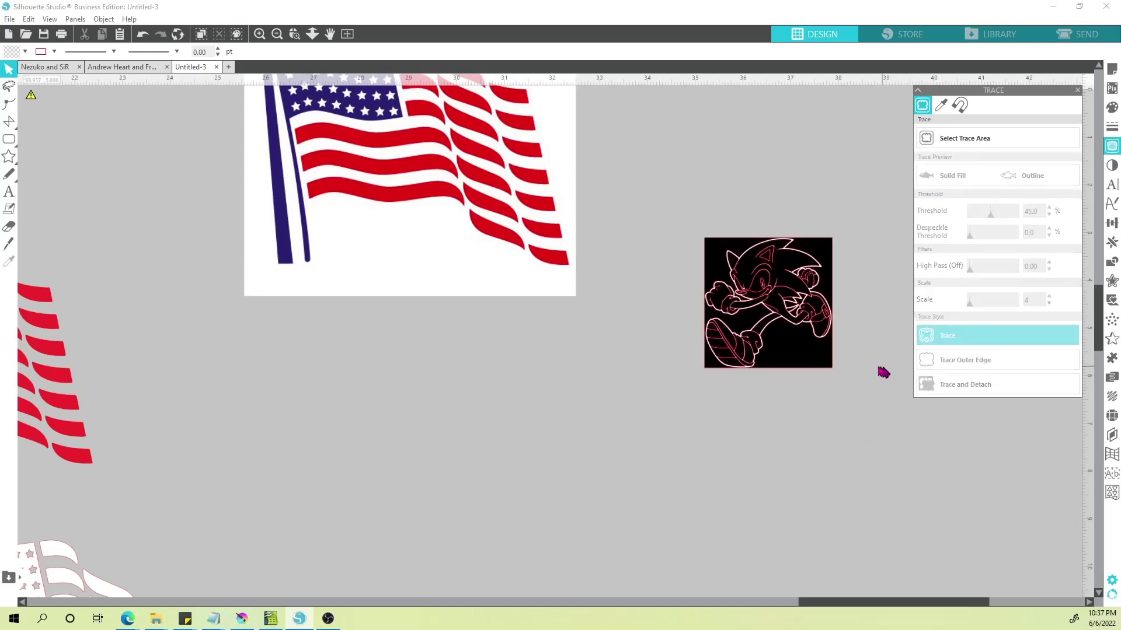
drag(801, 366, 615, 467)
- Fill the Sonic trace with dark blue and inspect its outlines against the original image
click(739, 292)
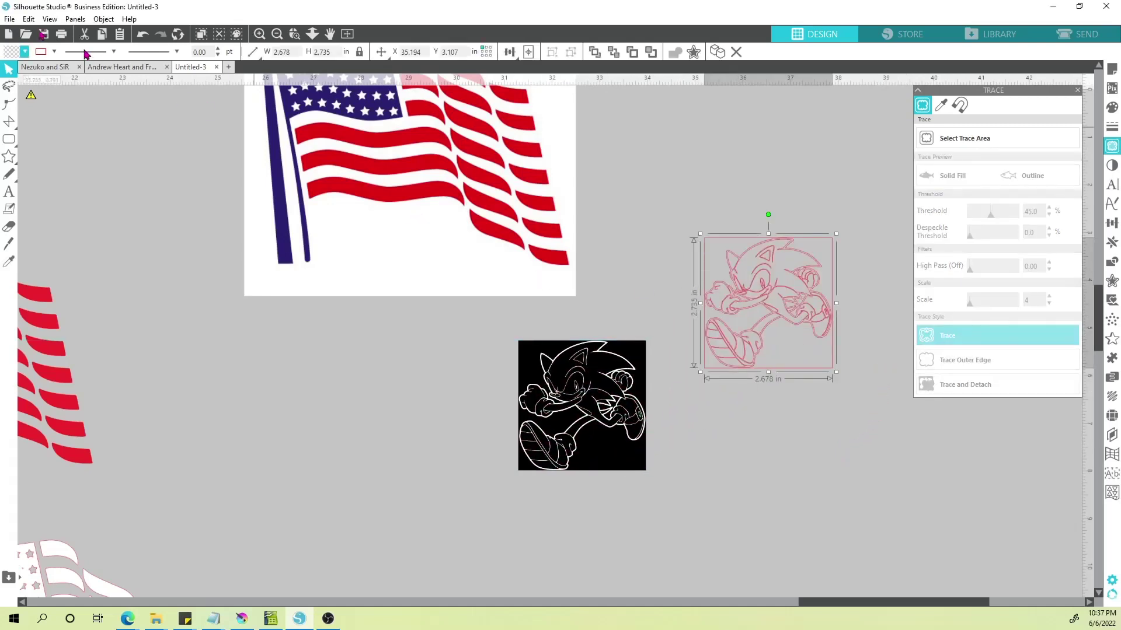
click(24, 52)
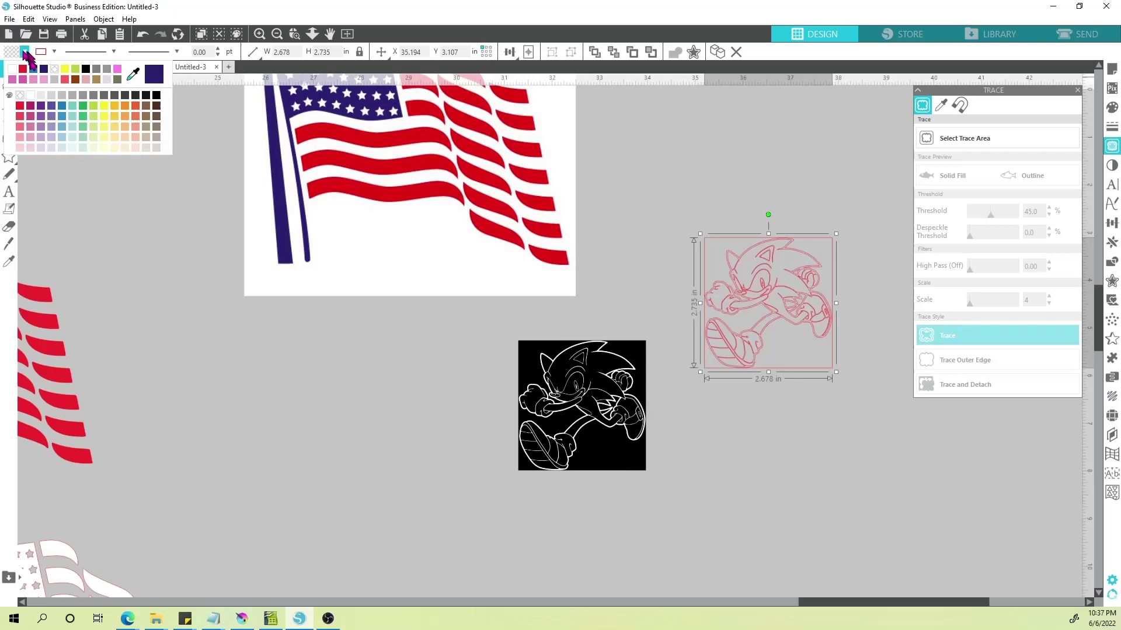
click(44, 70)
scroll(683, 318, up, 3)
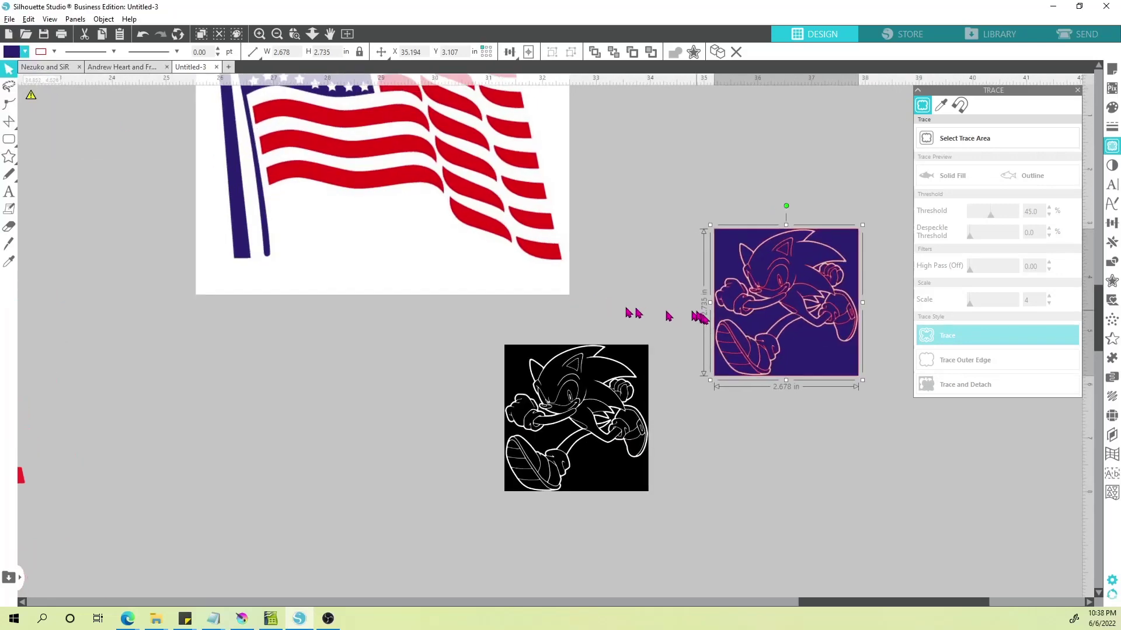
scroll(740, 331, up, 2)
drag(782, 309, 648, 325)
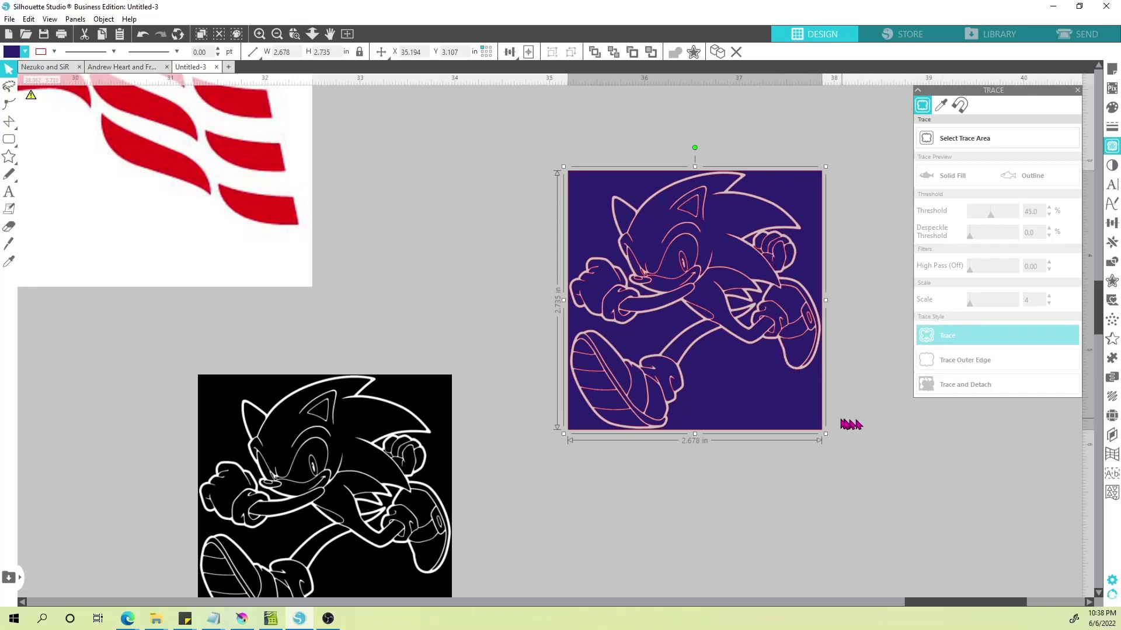
click(678, 489)
scroll(658, 335, down, 2)
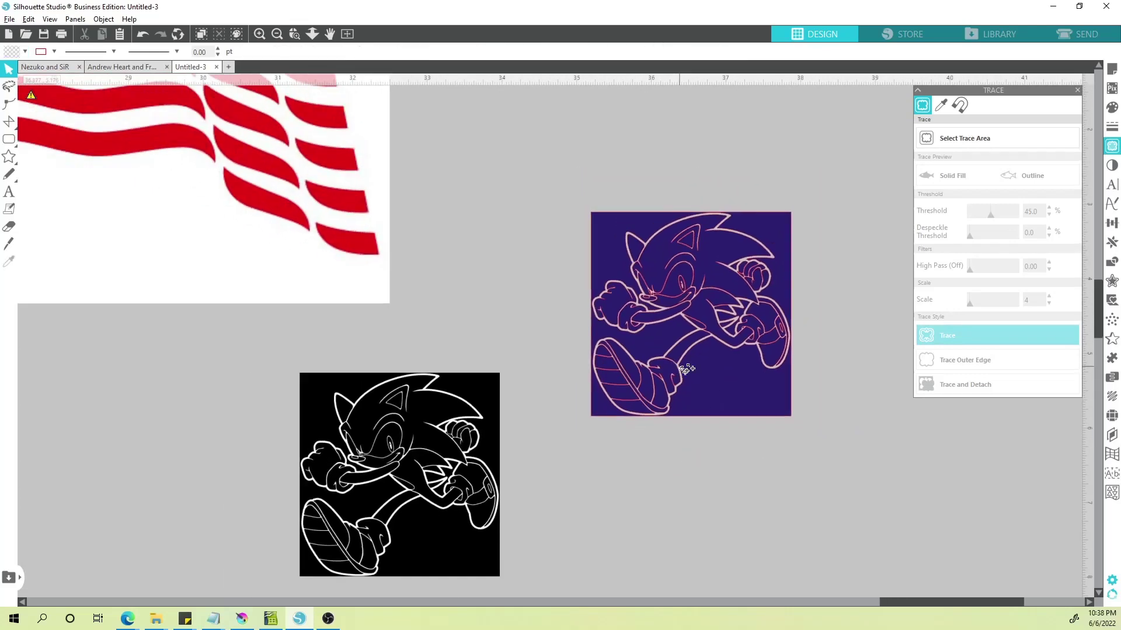
scroll(671, 379, down, 2)
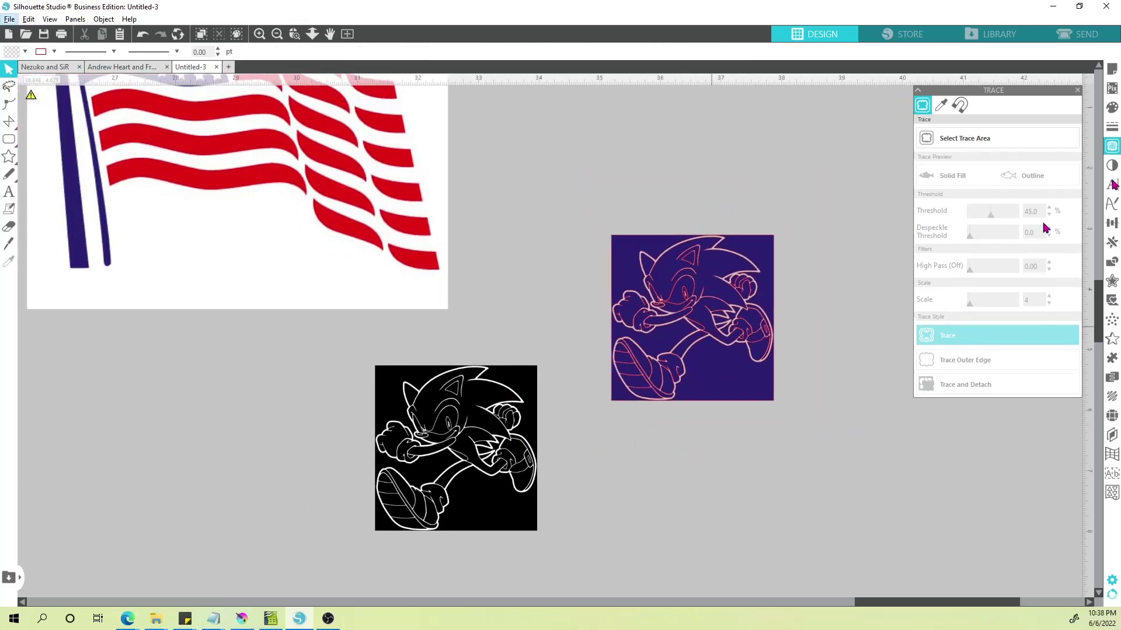
- Try the Grey Shade image effect on the original flag image at an amount of 100
click(487, 427)
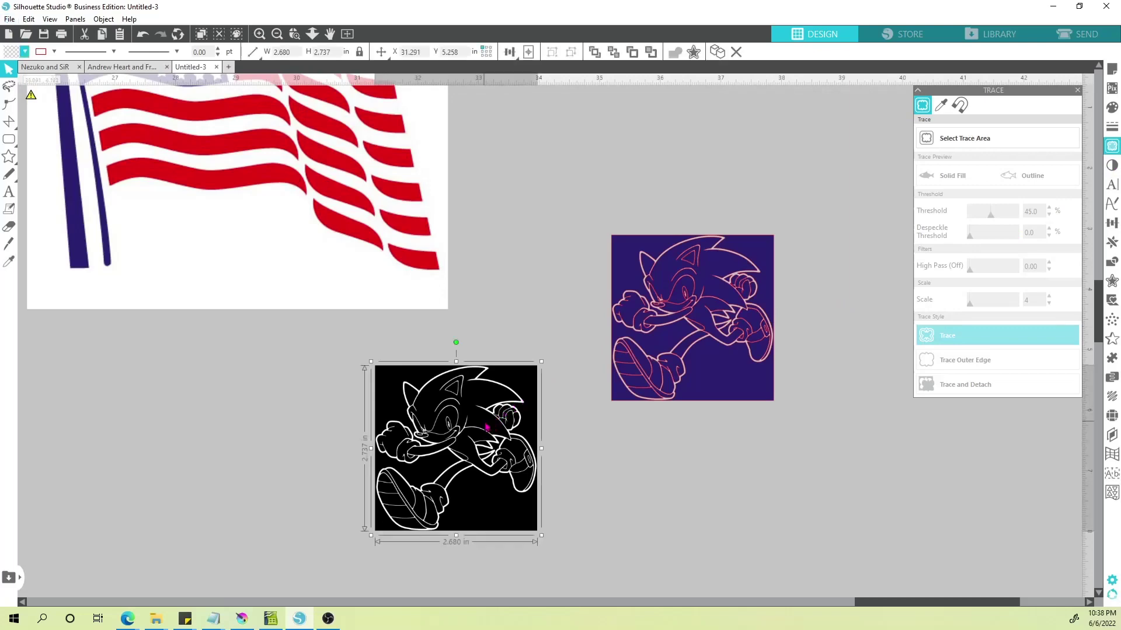
click(1112, 166)
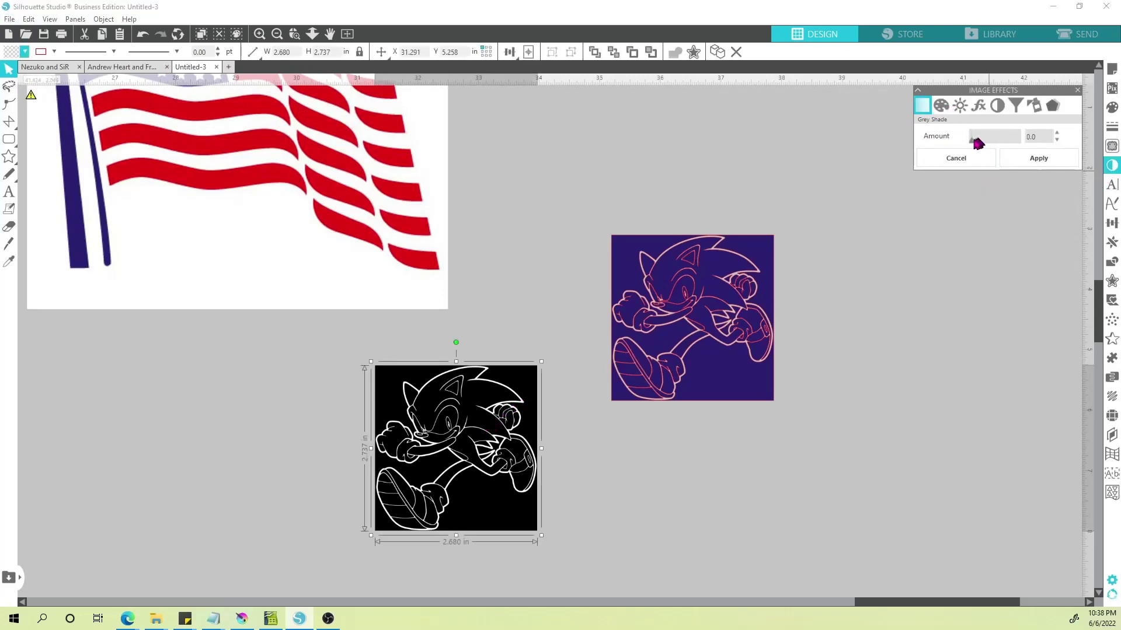
click(408, 198)
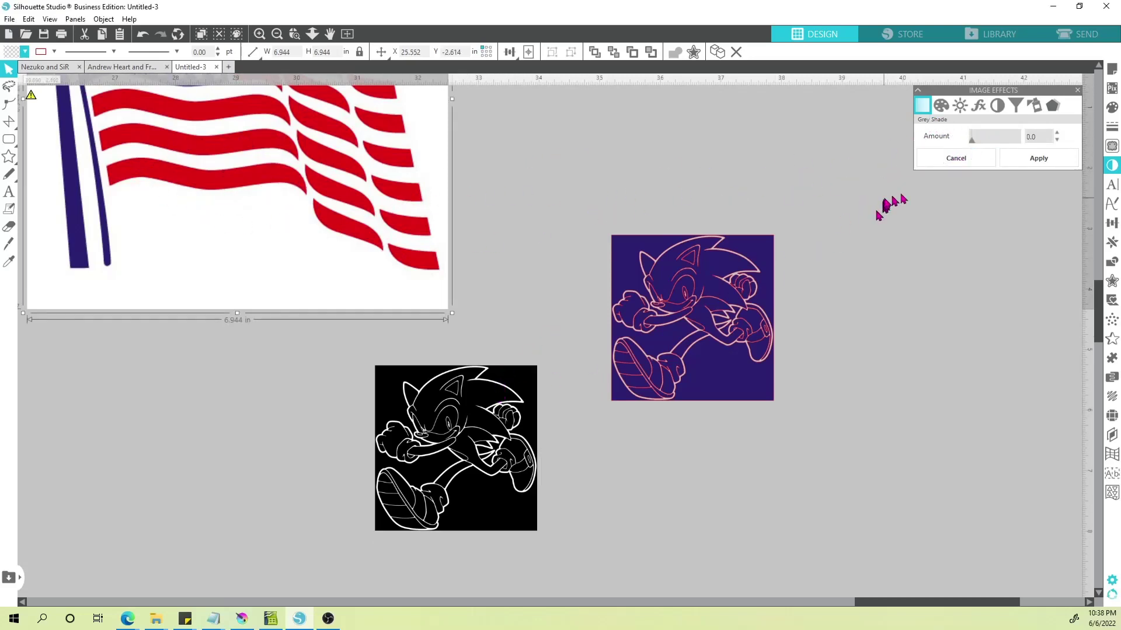
drag(973, 145, 1005, 143)
drag(648, 182, 914, 352)
click(1016, 154)
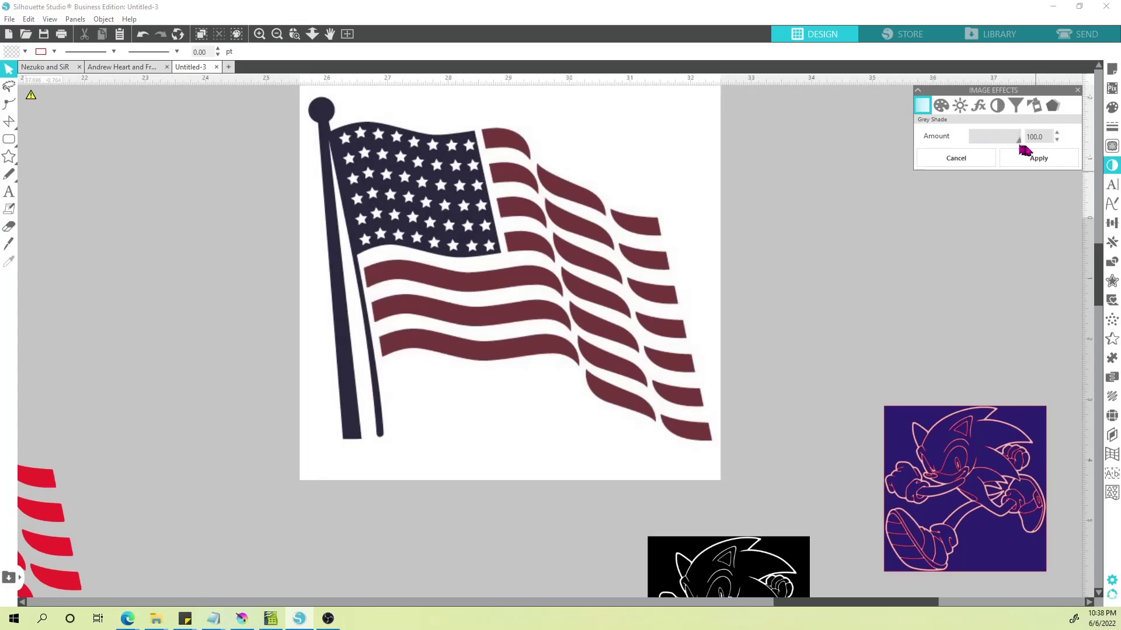
click(649, 235)
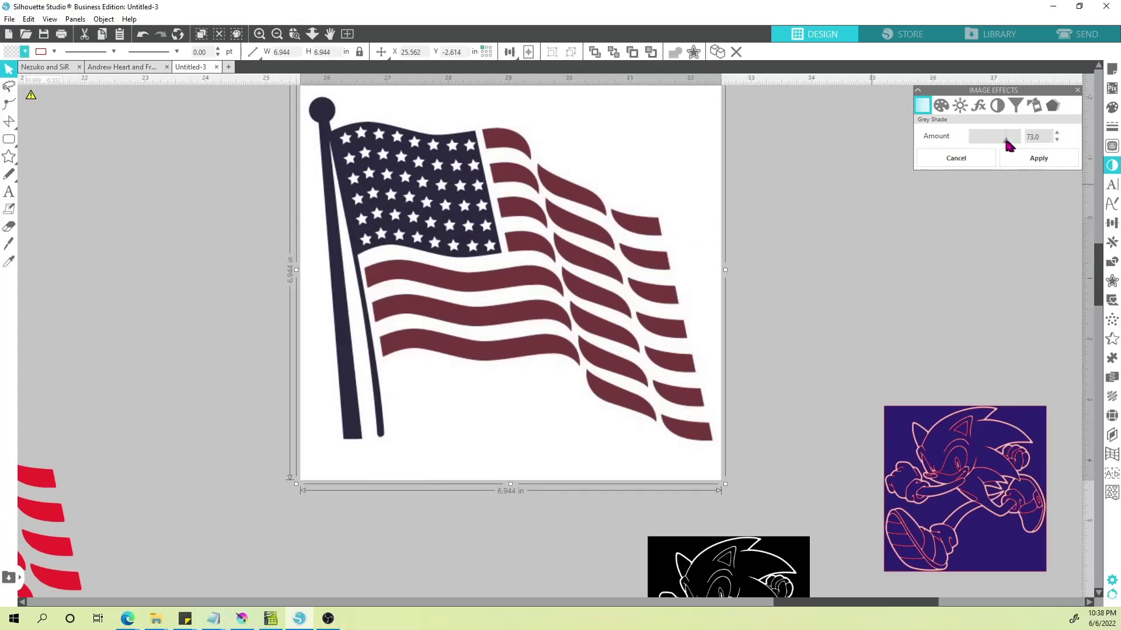
drag(1006, 140, 1035, 150)
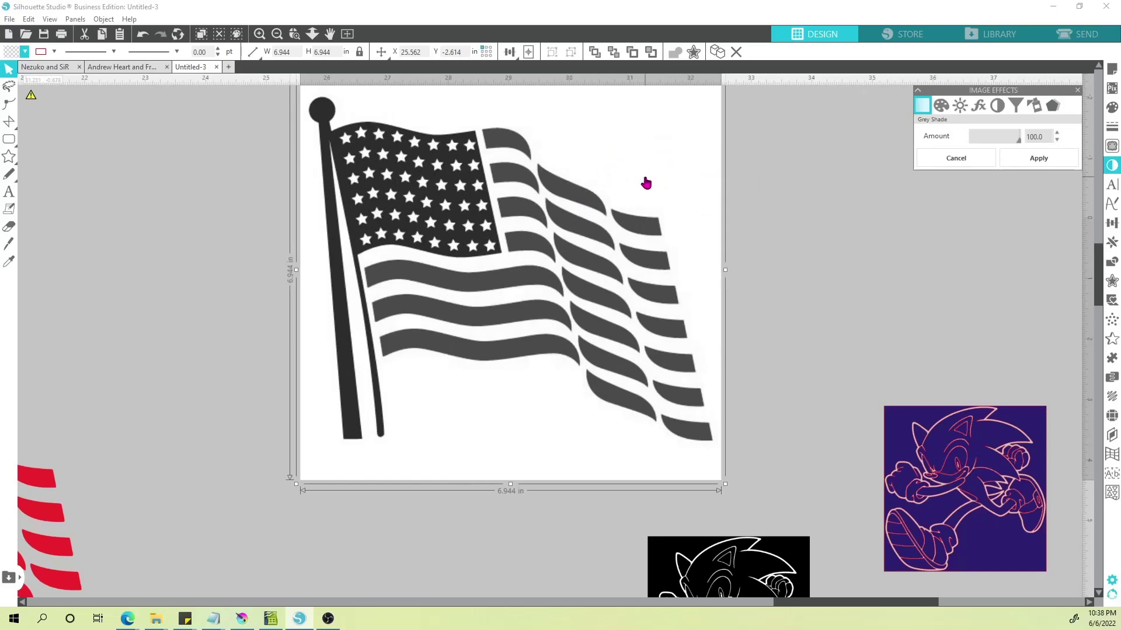
mouse_move(1018, 139)
mouse_down()
mouse_move(999, 141)
mouse_move(1019, 146)
mouse_up()
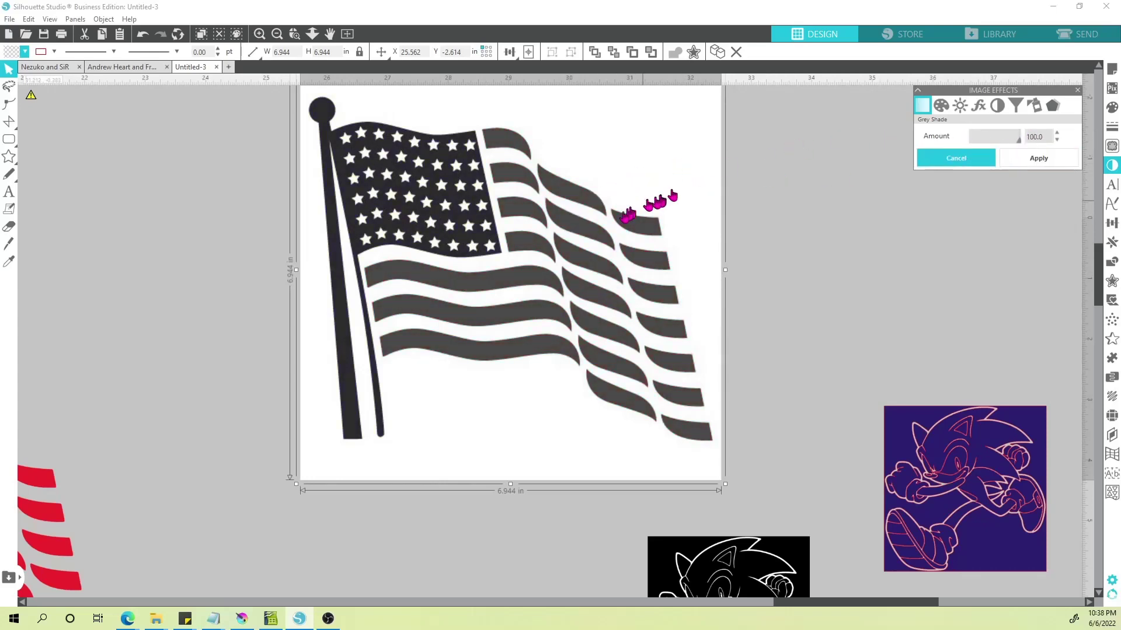
- Try the Colorize hue effect on the original flag image and a brightness of -74 with contrast and saturation at 100
click(939, 108)
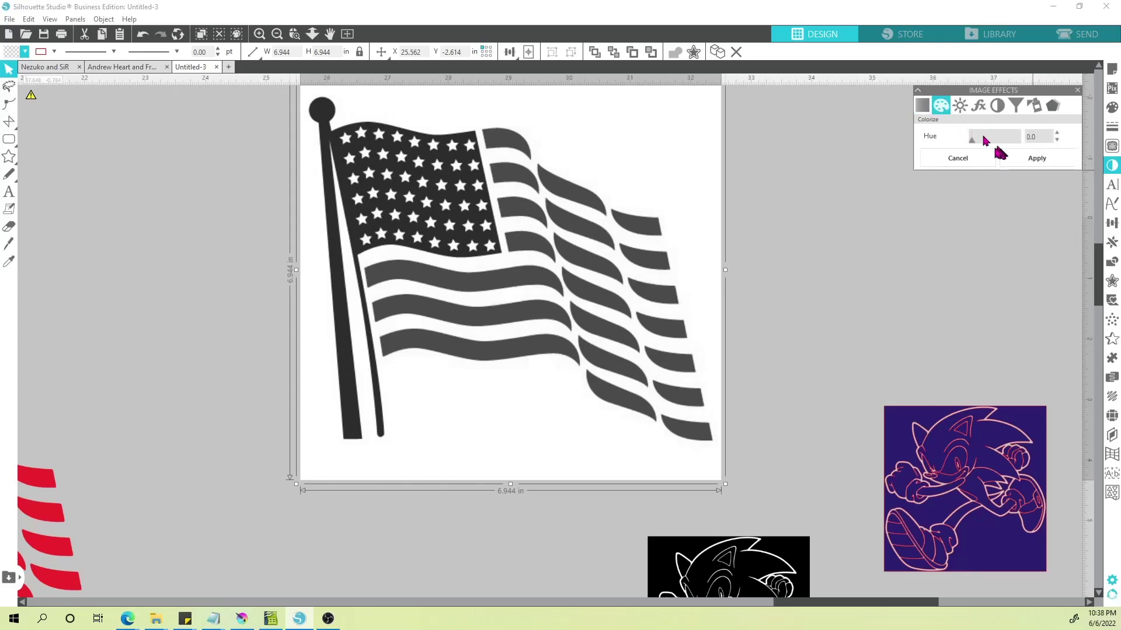
drag(979, 144, 1022, 150)
click(960, 105)
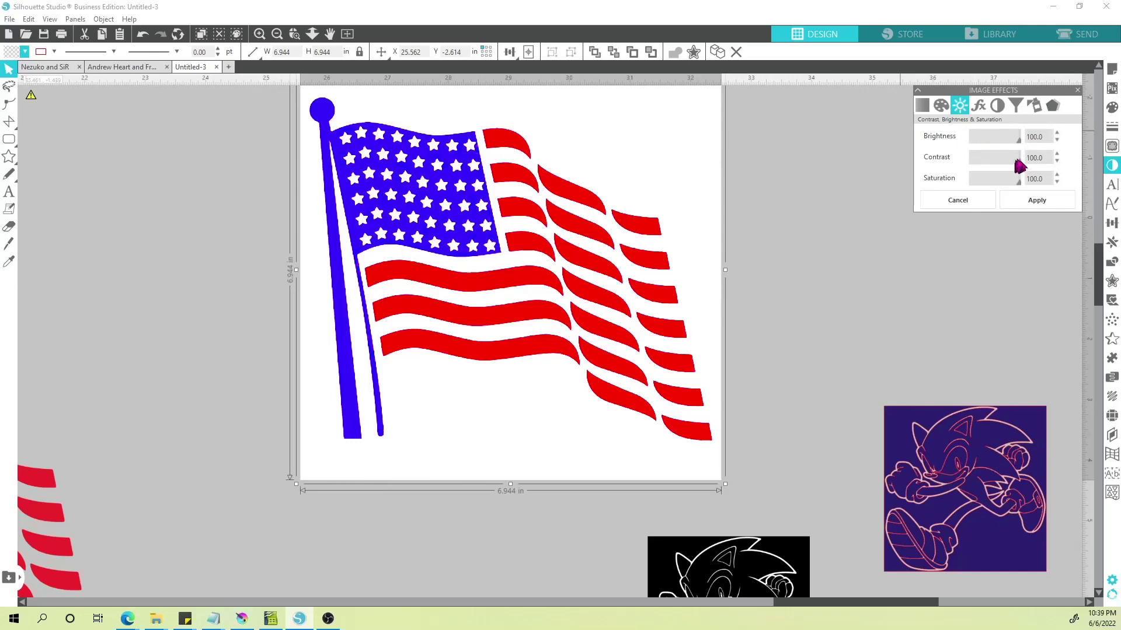
drag(1018, 146, 977, 150)
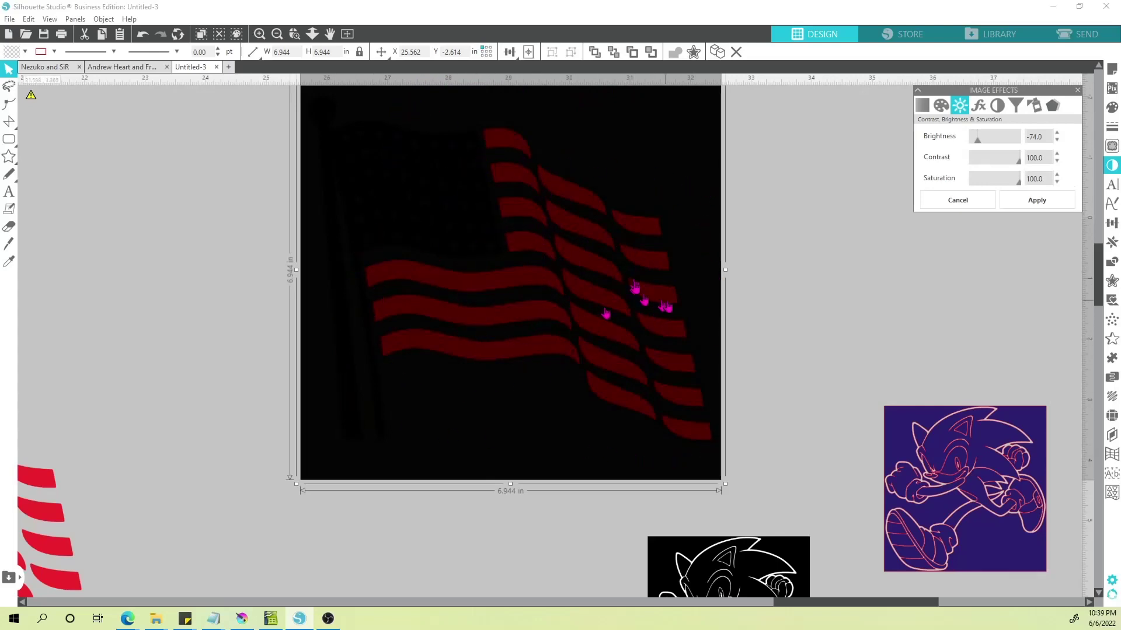
key(space)
drag(941, 346, 824, 271)
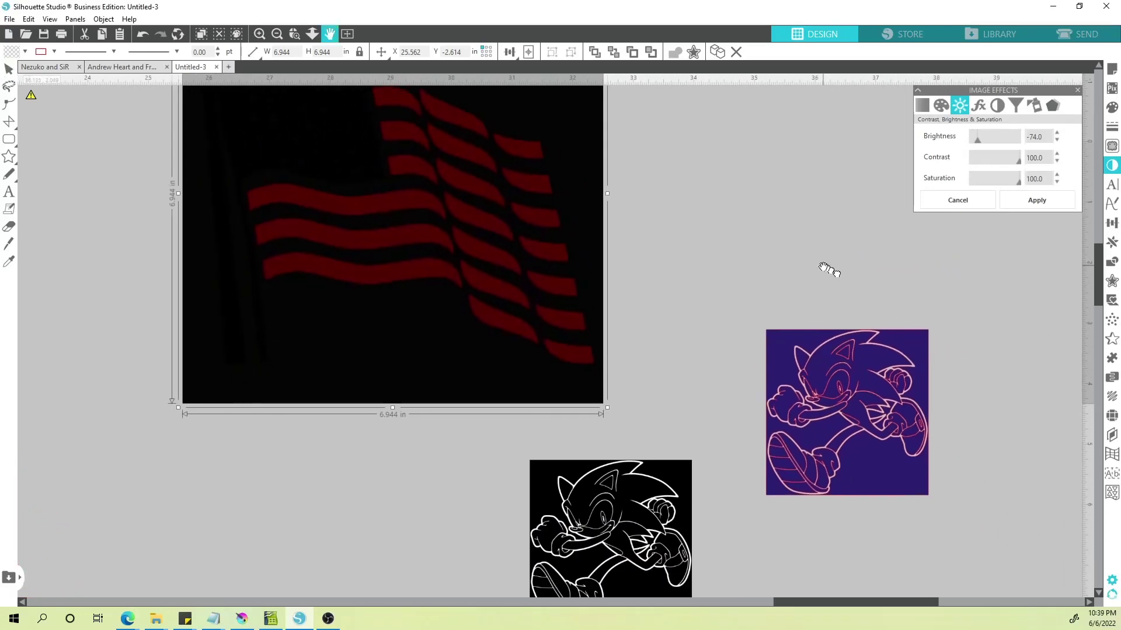
- Invert the colours of the original flag image with an inversion amount of 100
click(997, 106)
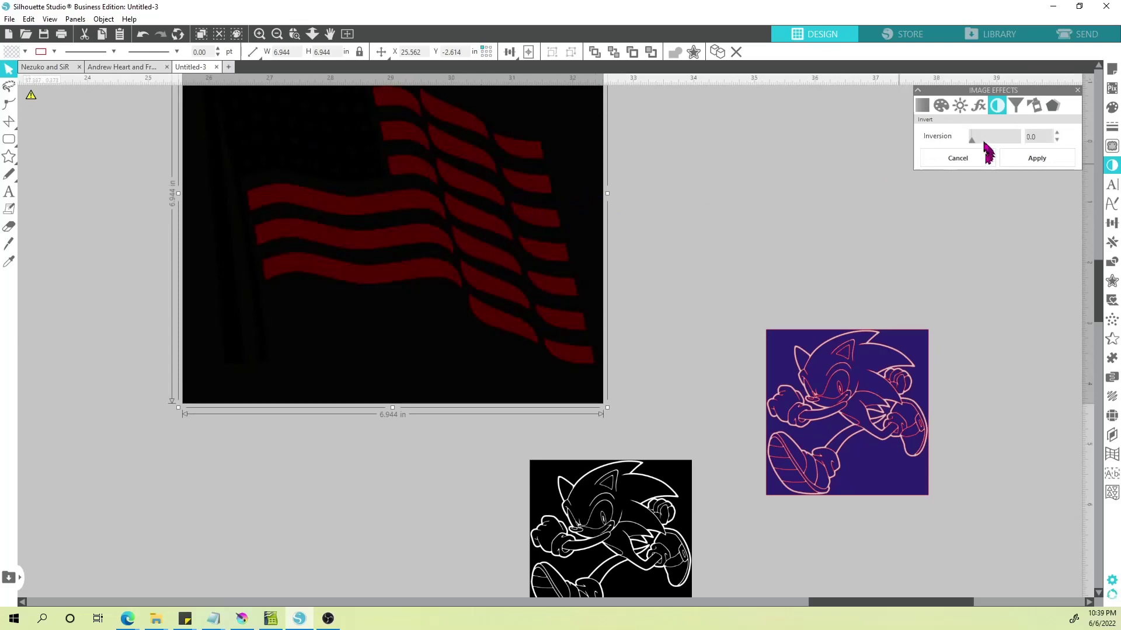
drag(972, 141, 968, 142)
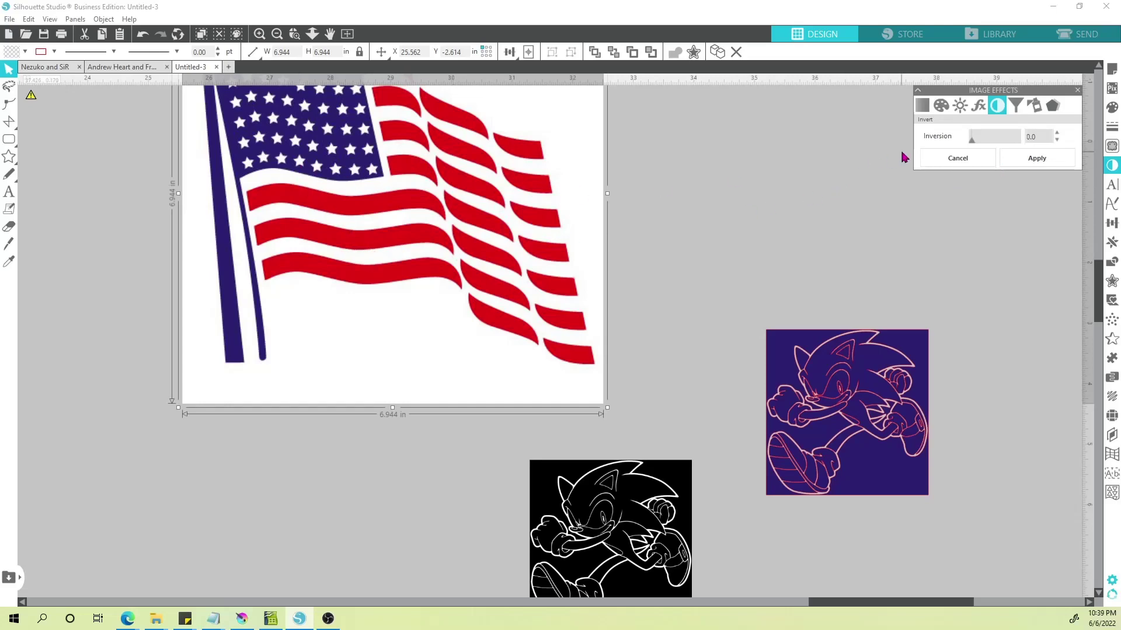
drag(972, 146, 1024, 147)
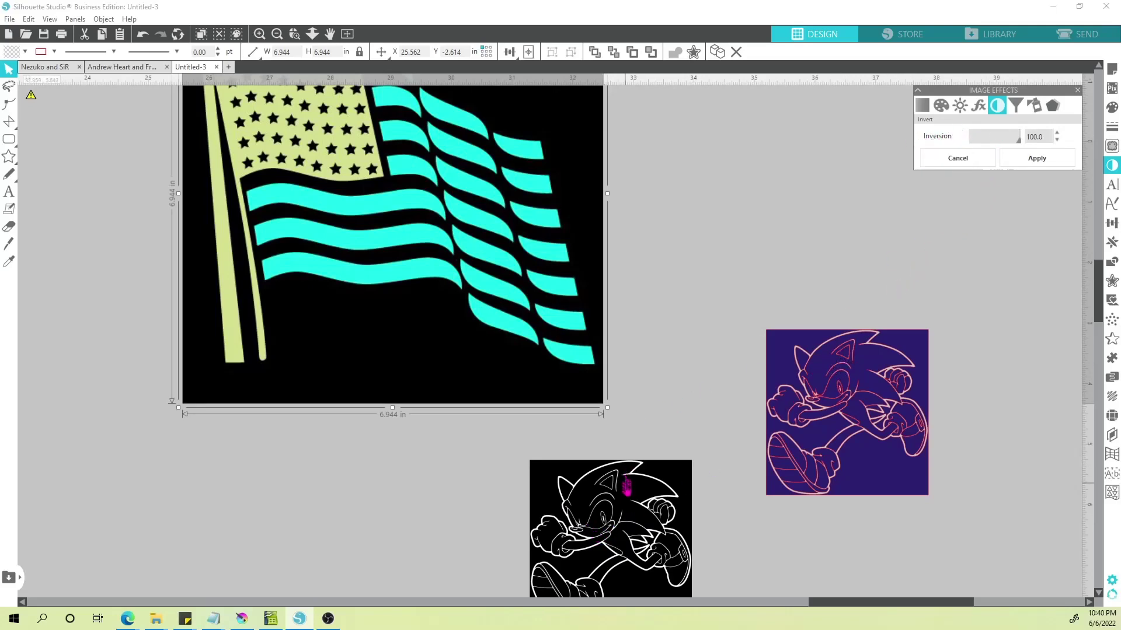
- Apply the Invert effect at 100 to the white-on-black Sonic image and move it above its dark blue trace
click(625, 485)
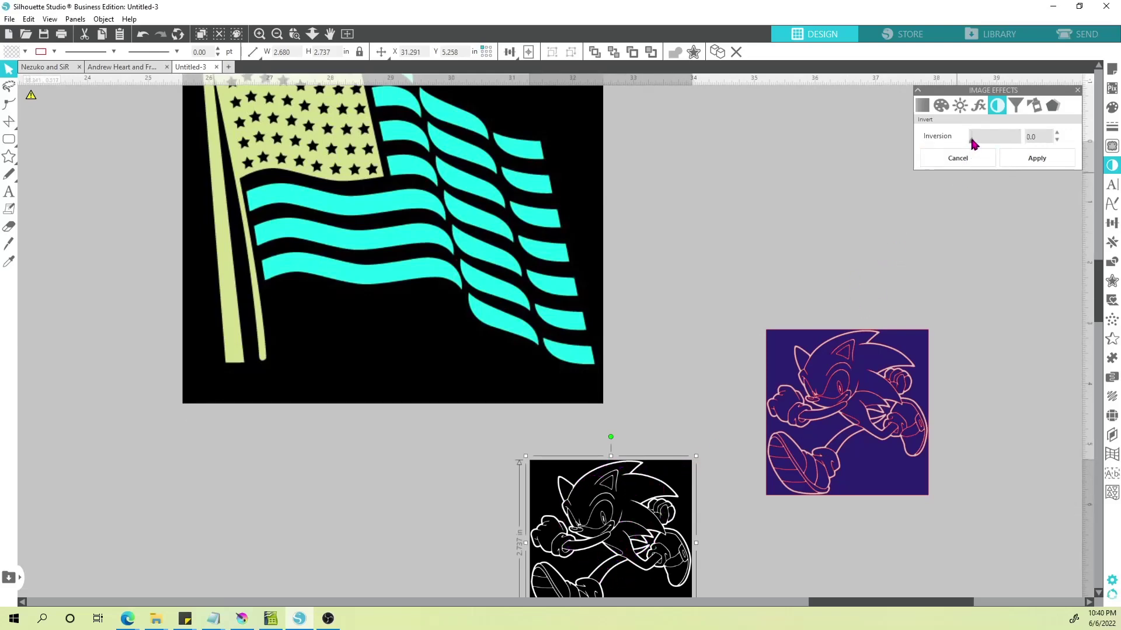
drag(972, 143, 1022, 143)
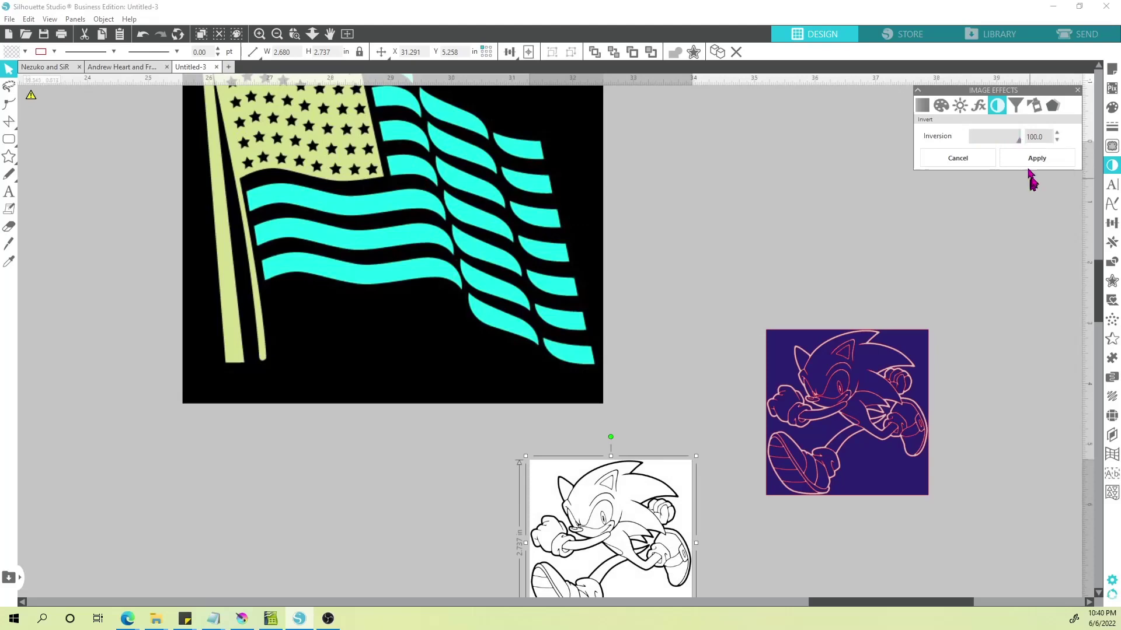
click(1030, 165)
drag(620, 534, 781, 205)
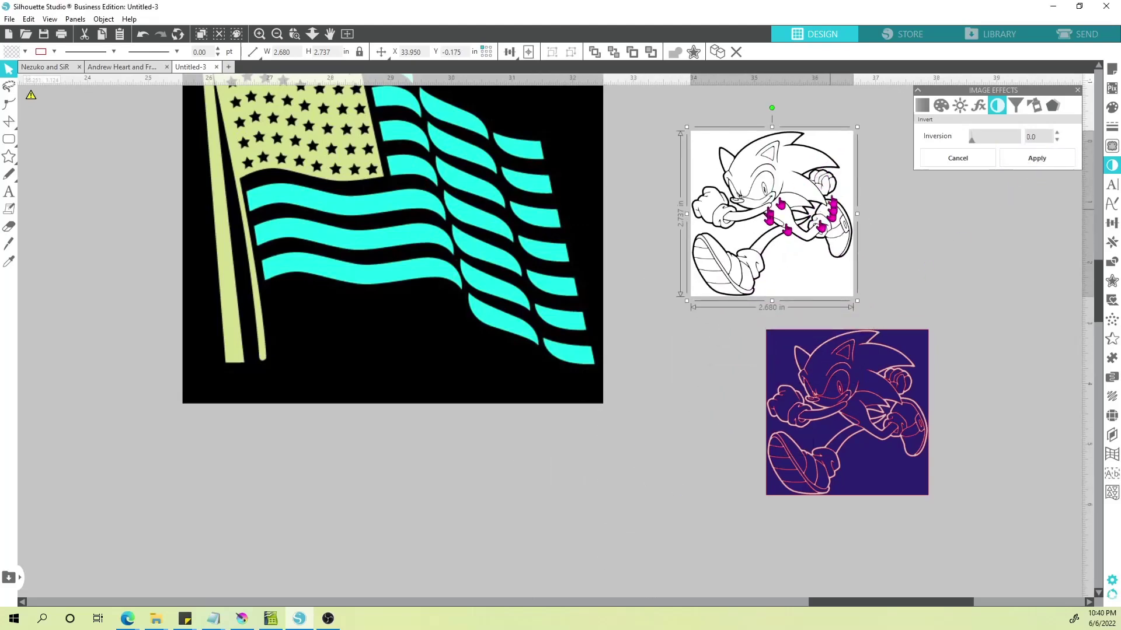
click(902, 241)
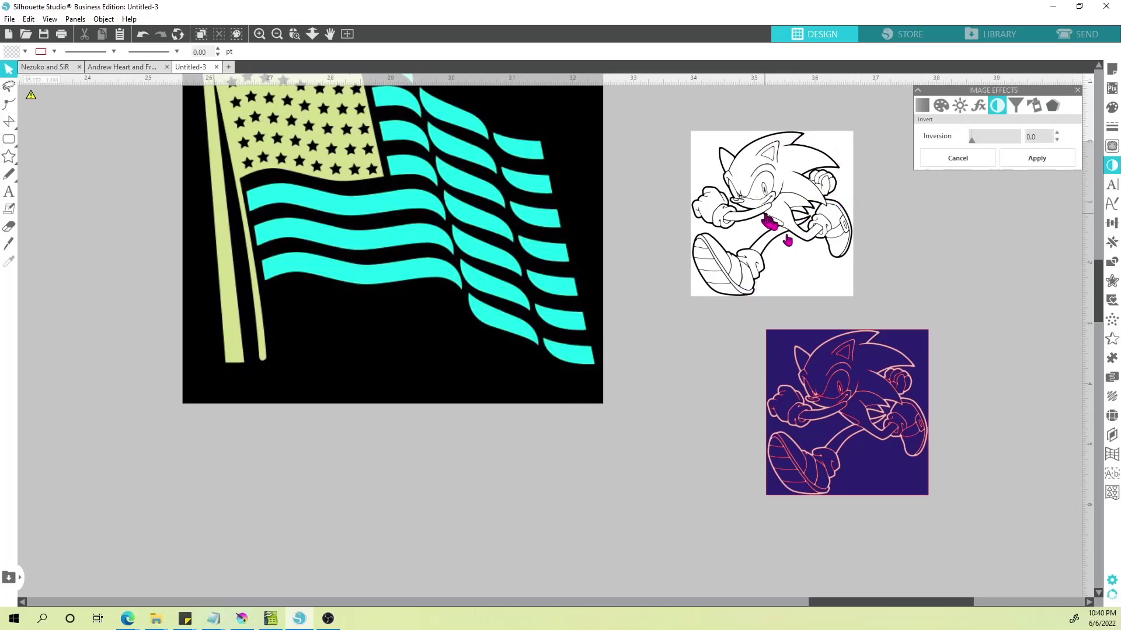
- Define a trace area around the whole inverted Sonic image
click(1112, 146)
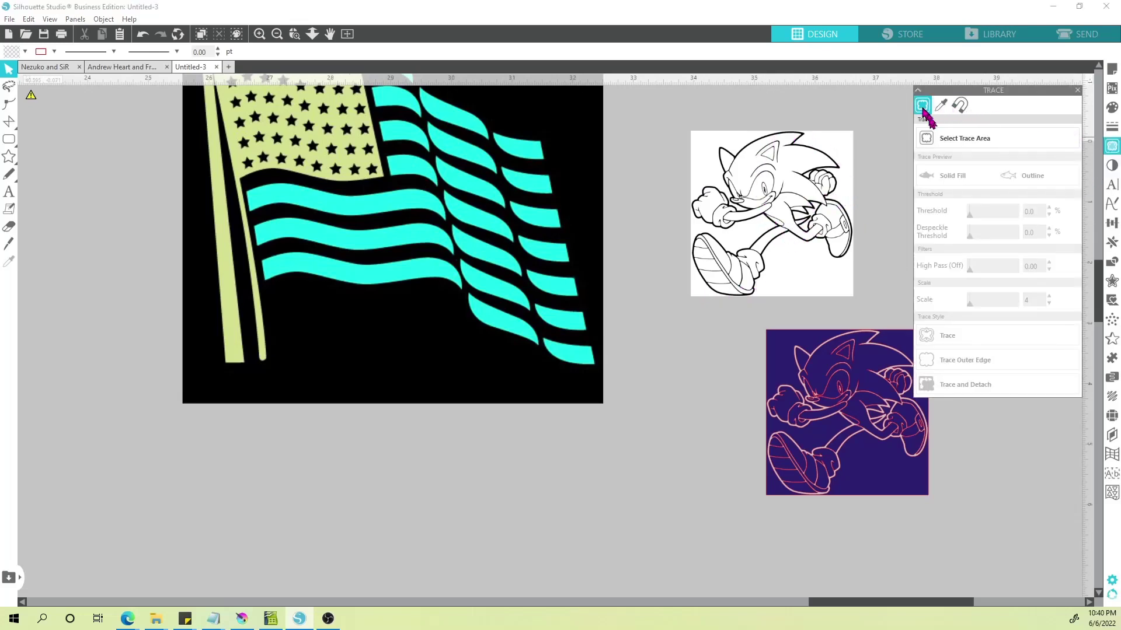
click(936, 140)
mouse_move(667, 118)
mouse_down()
mouse_move(881, 272)
mouse_move(890, 315)
mouse_up()
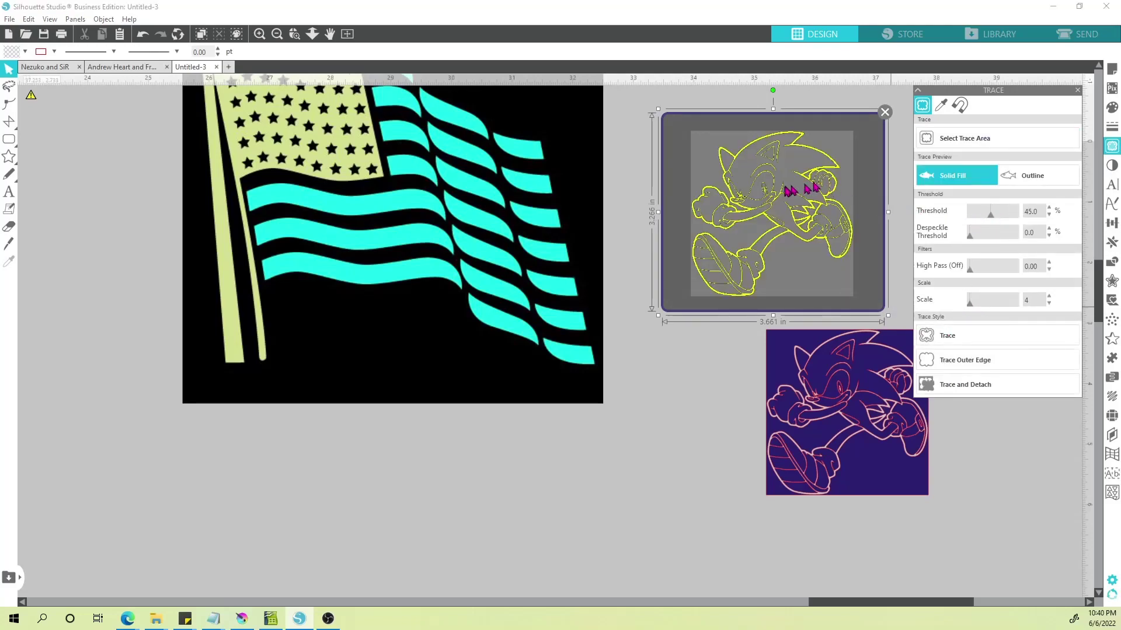
- Test trace thresholds from 4% to 90% on the Sonic preview and compare the line thickness up close
scroll(789, 191, up, 4)
scroll(788, 191, up, 3)
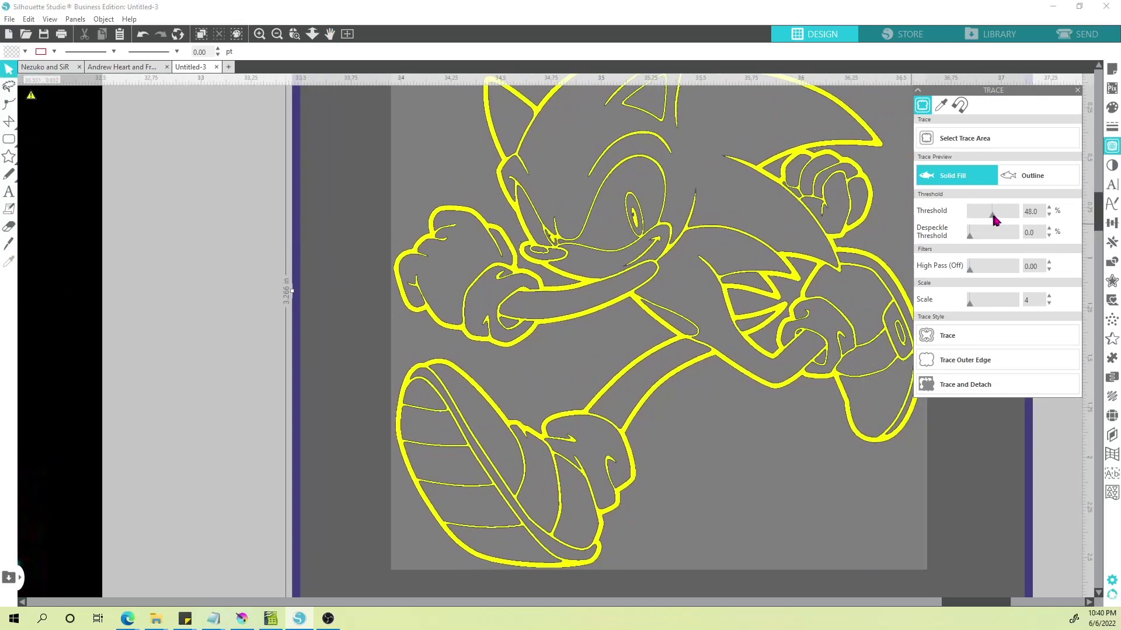
drag(990, 213, 1009, 222)
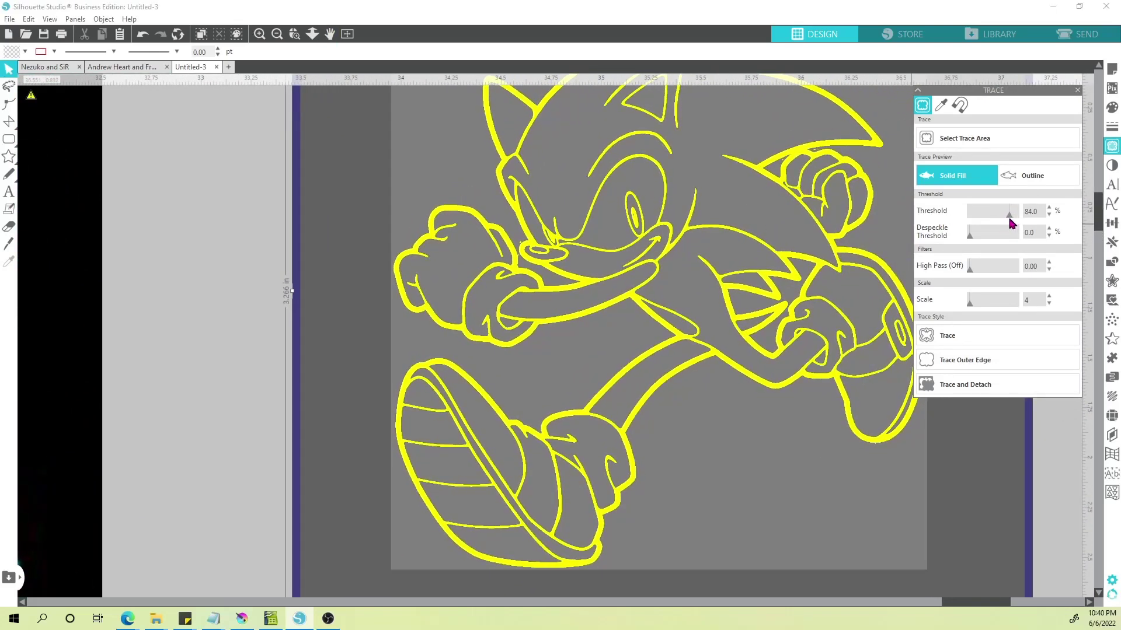
mouse_move(1003, 219)
mouse_down()
mouse_move(991, 223)
mouse_move(1001, 219)
mouse_up()
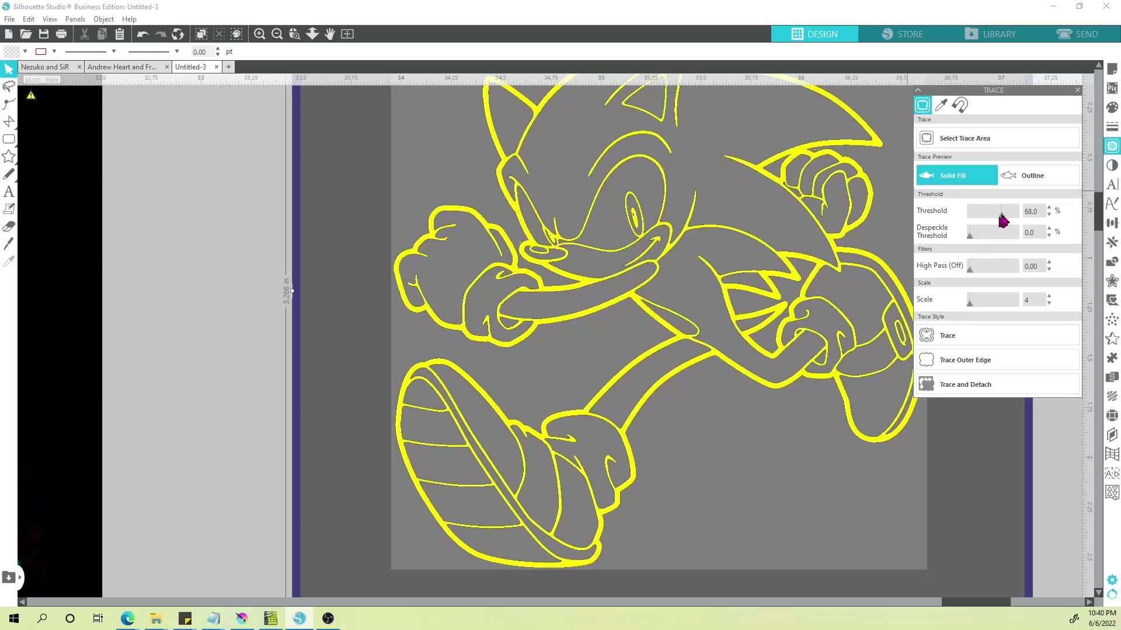
drag(1004, 219, 1010, 220)
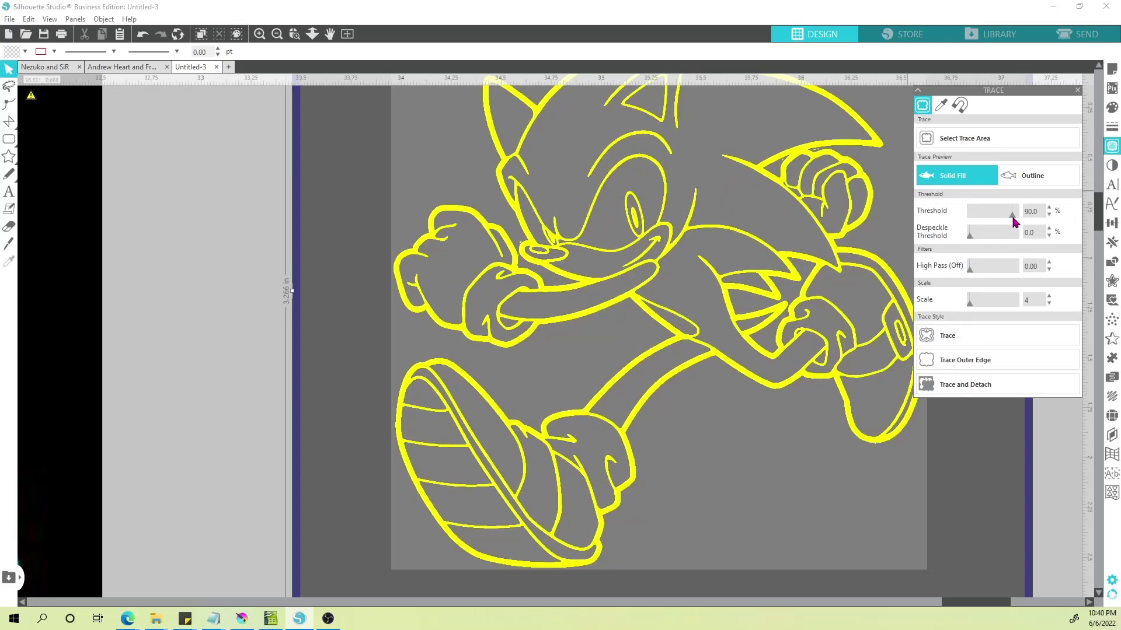
scroll(795, 252, up, 5)
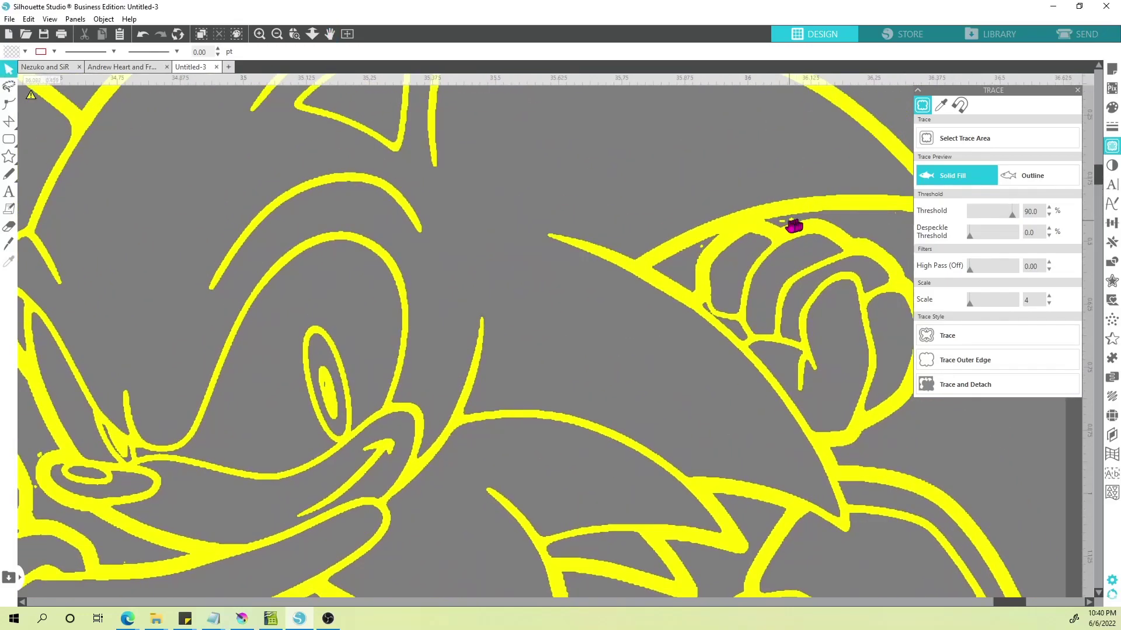
drag(711, 333, 746, 338)
drag(1013, 217, 989, 220)
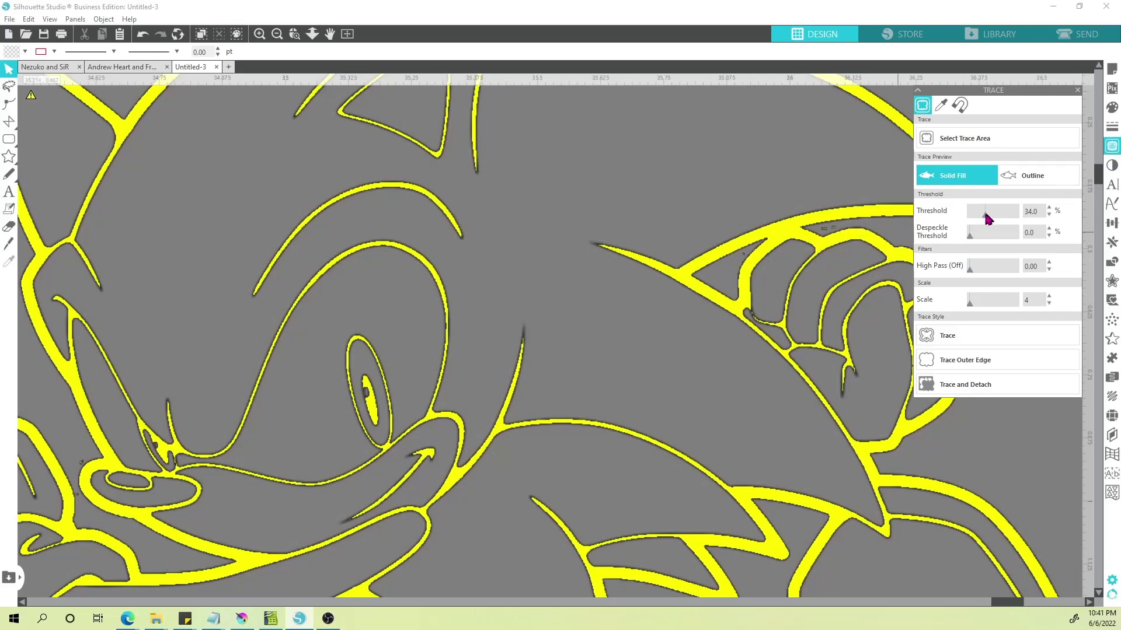
drag(986, 217, 974, 220)
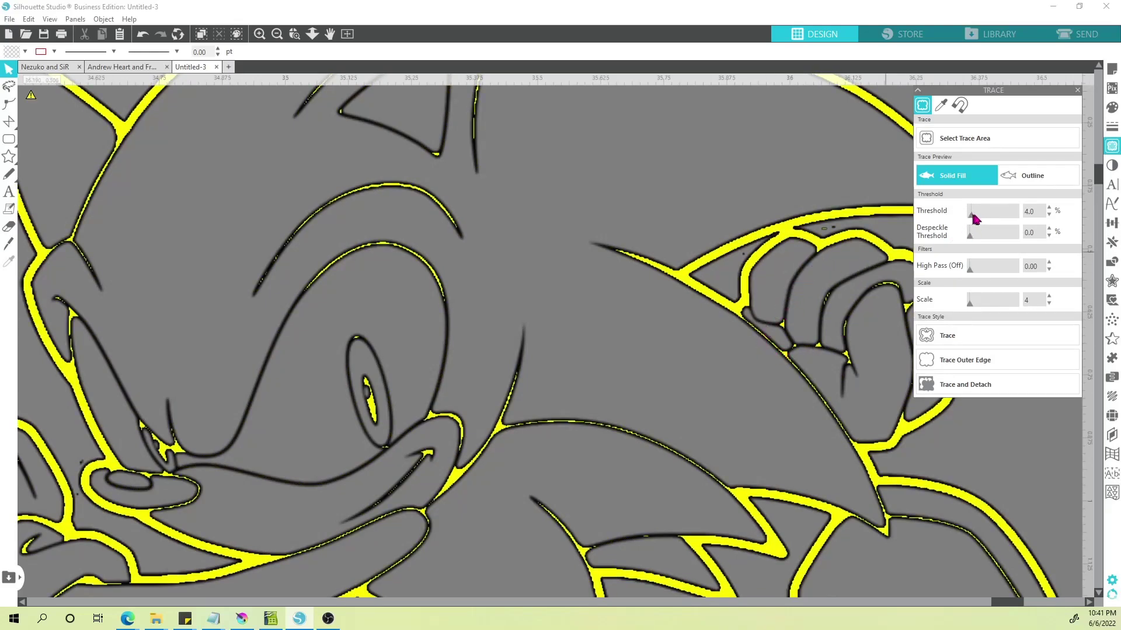
- Set the trace threshold to 93% and inspect the preview lines across the whole Sonic figure
drag(974, 218, 1013, 218)
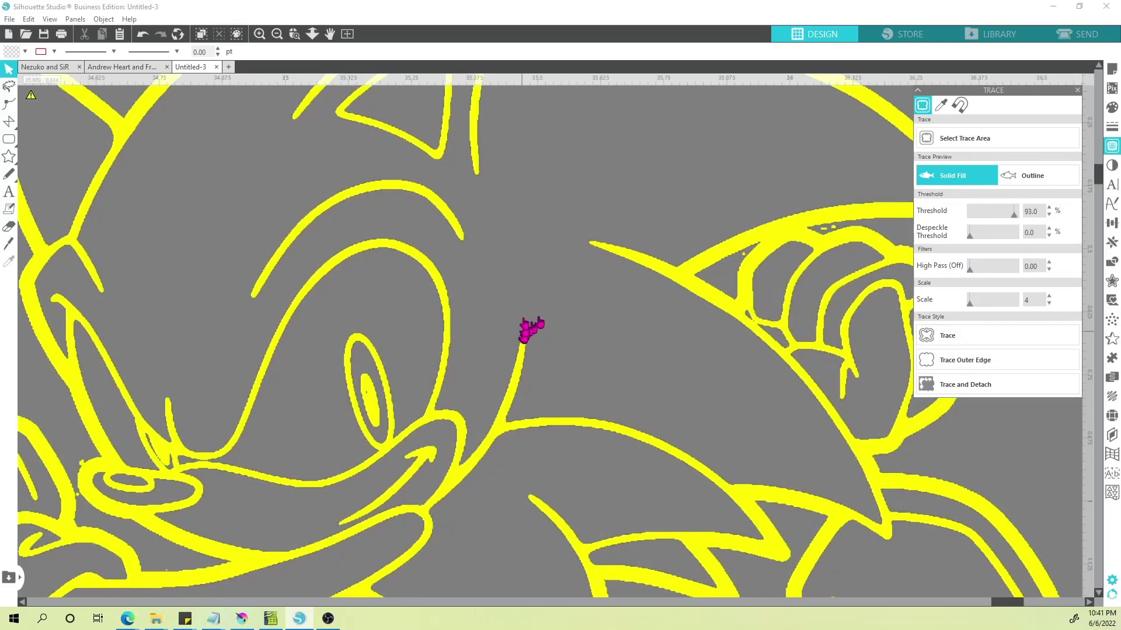
scroll(726, 383, down, 3)
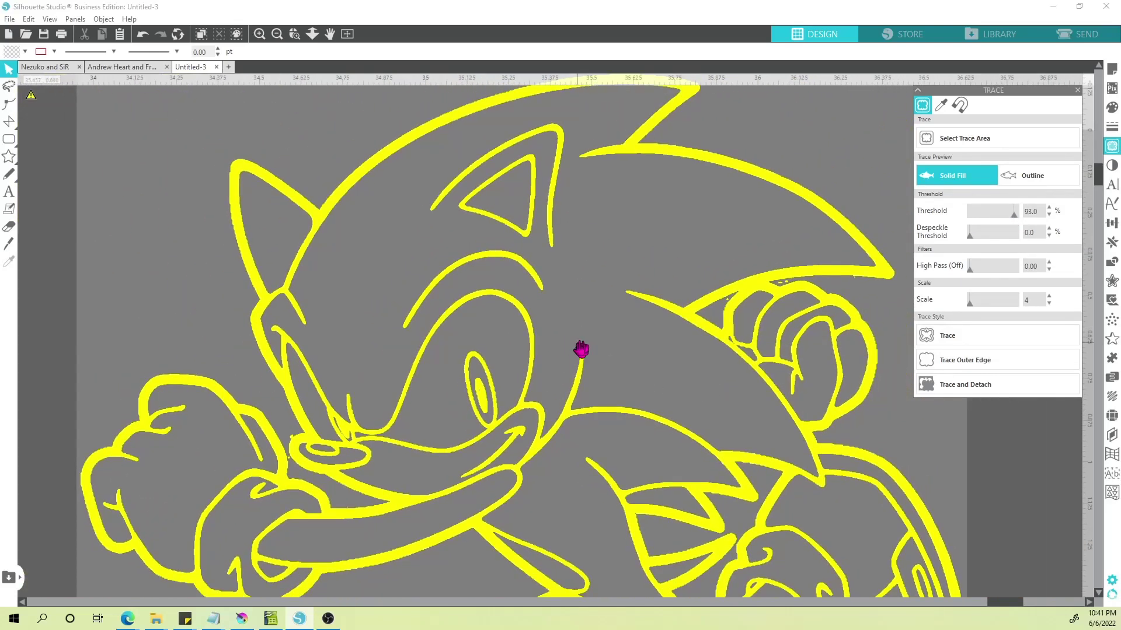
drag(581, 349, 393, 46)
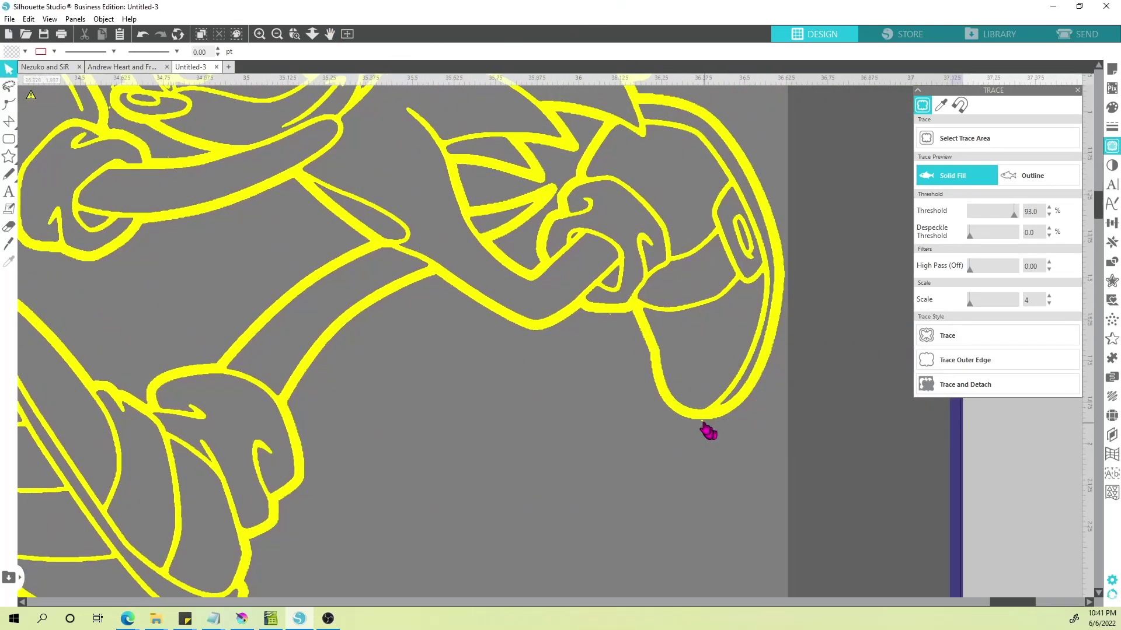
drag(462, 297, 612, 447)
scroll(572, 414, down, 3)
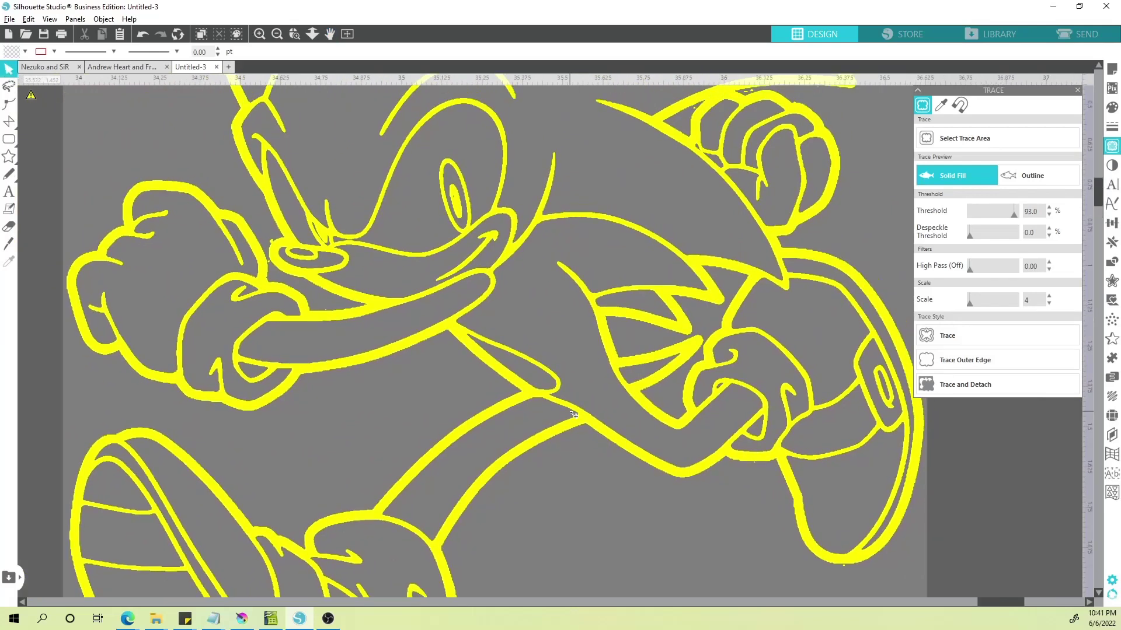
scroll(573, 415, down, 2)
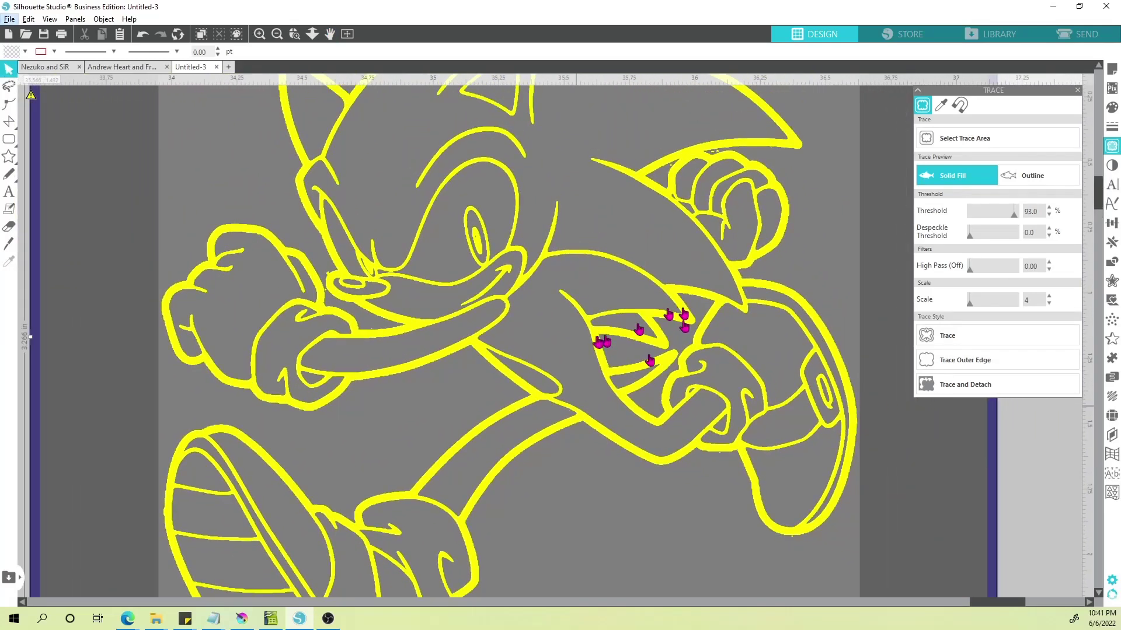
- Create a standard trace of the inverted Sonic image and move the image off its trace
click(952, 340)
scroll(693, 347, down, 1)
scroll(693, 348, down, 3)
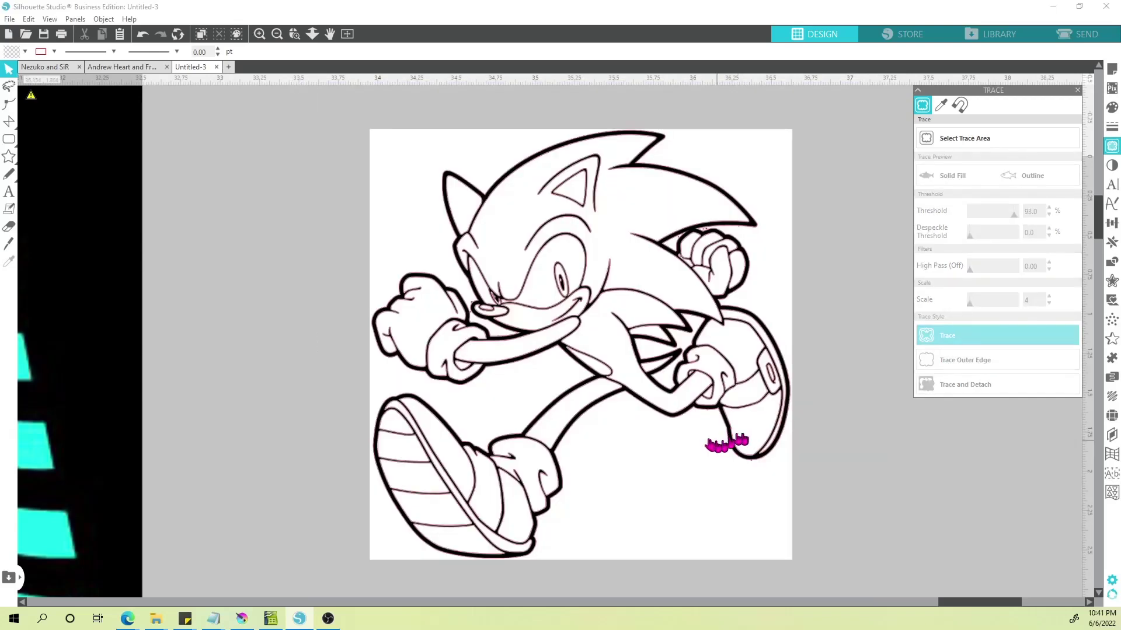
mouse_move(709, 450)
mouse_down()
mouse_move(1120, 459)
mouse_move(1062, 469)
mouse_up()
- Fill the new Sonic trace with dark blue
click(615, 383)
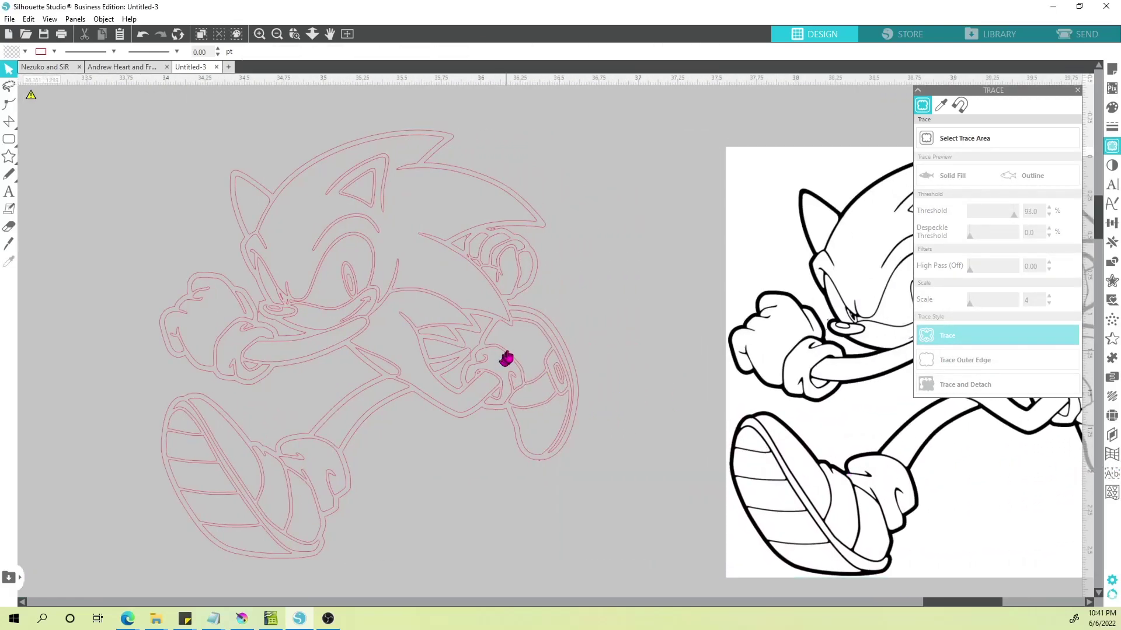
click(505, 358)
click(10, 51)
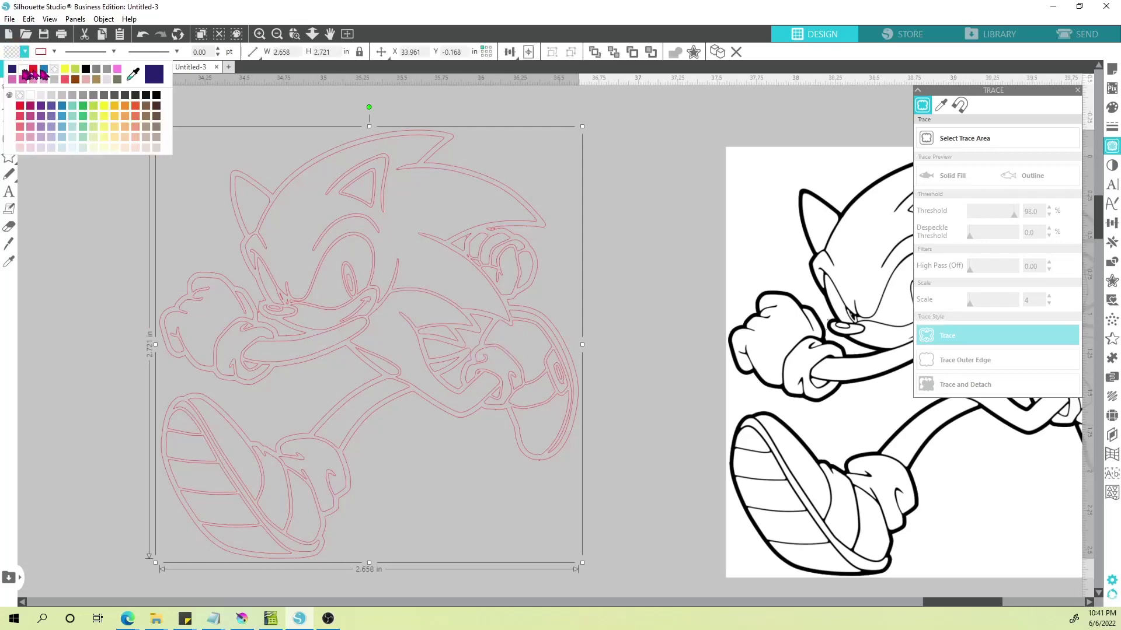
click(12, 69)
click(662, 292)
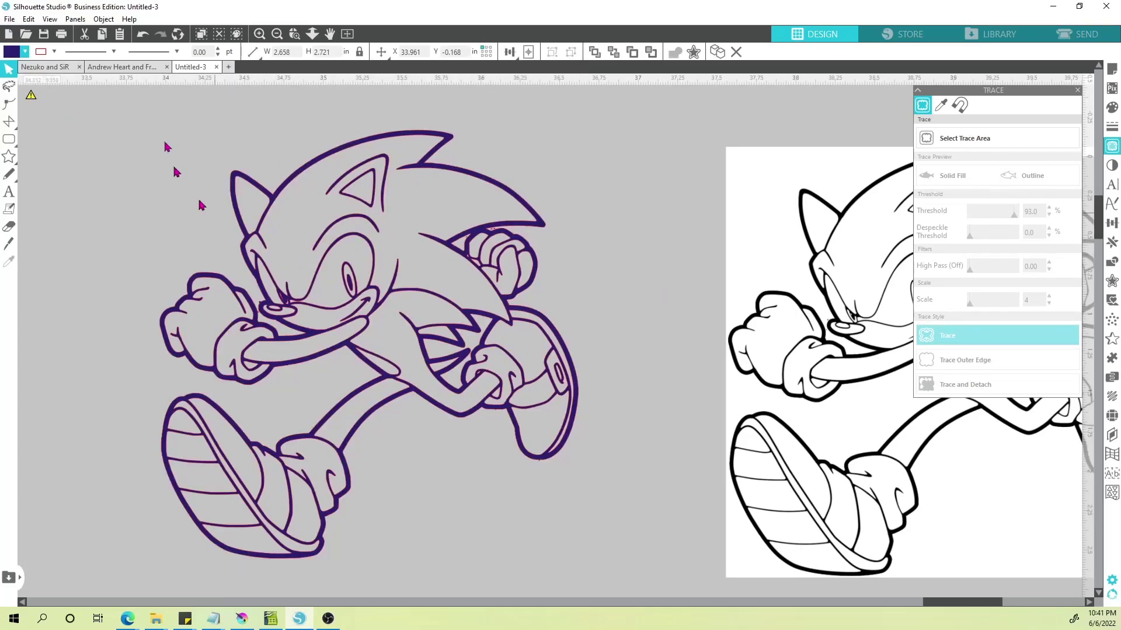
- Make the line colour of the new Sonic trace transparent
click(303, 239)
click(47, 50)
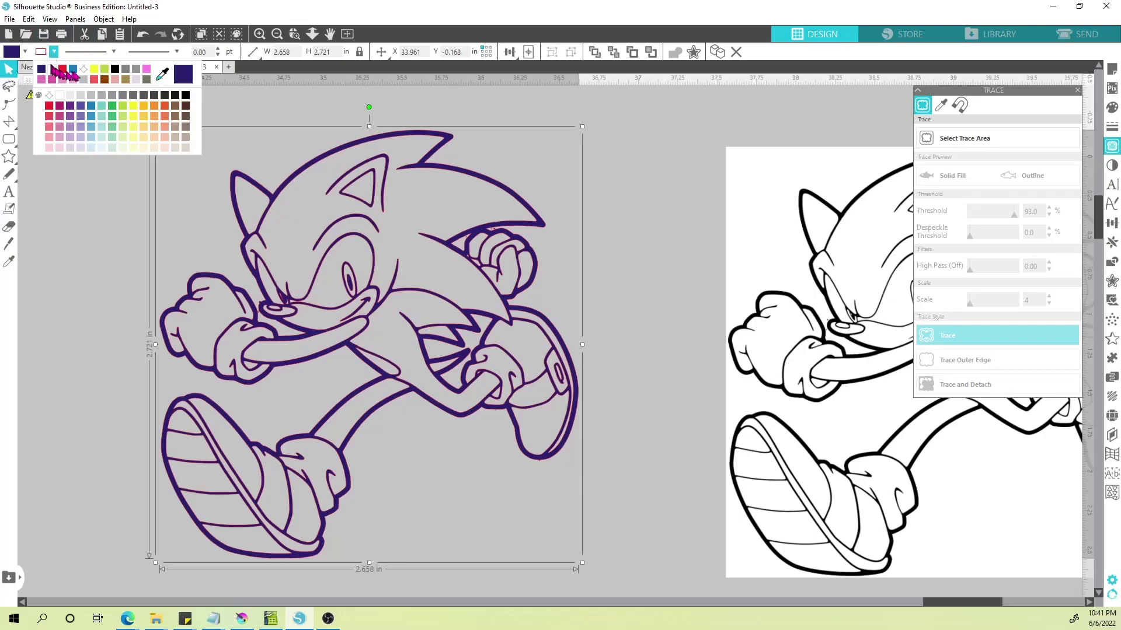
click(81, 70)
click(602, 270)
- Overlay the earlier solid blue Sonic trace on the black-on-white image for comparison, and move it back below both figures
scroll(601, 271, down, 5)
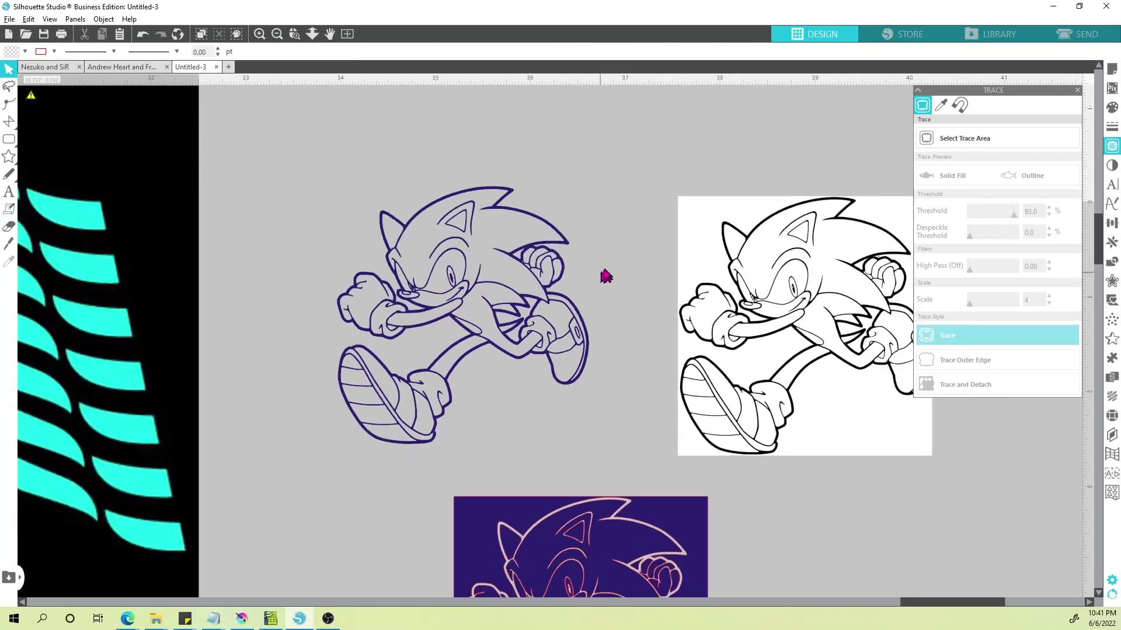
scroll(605, 275, down, 2)
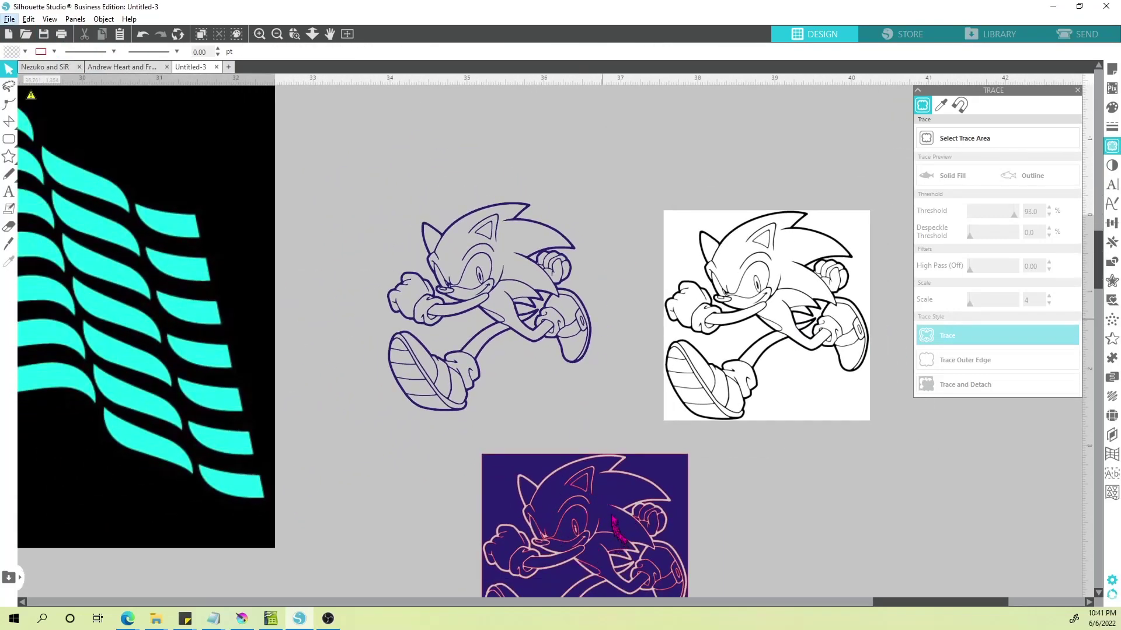
drag(613, 517, 810, 265)
mouse_move(785, 269)
mouse_down()
mouse_move(737, 312)
mouse_move(637, 451)
mouse_move(604, 476)
mouse_move(611, 469)
mouse_up()
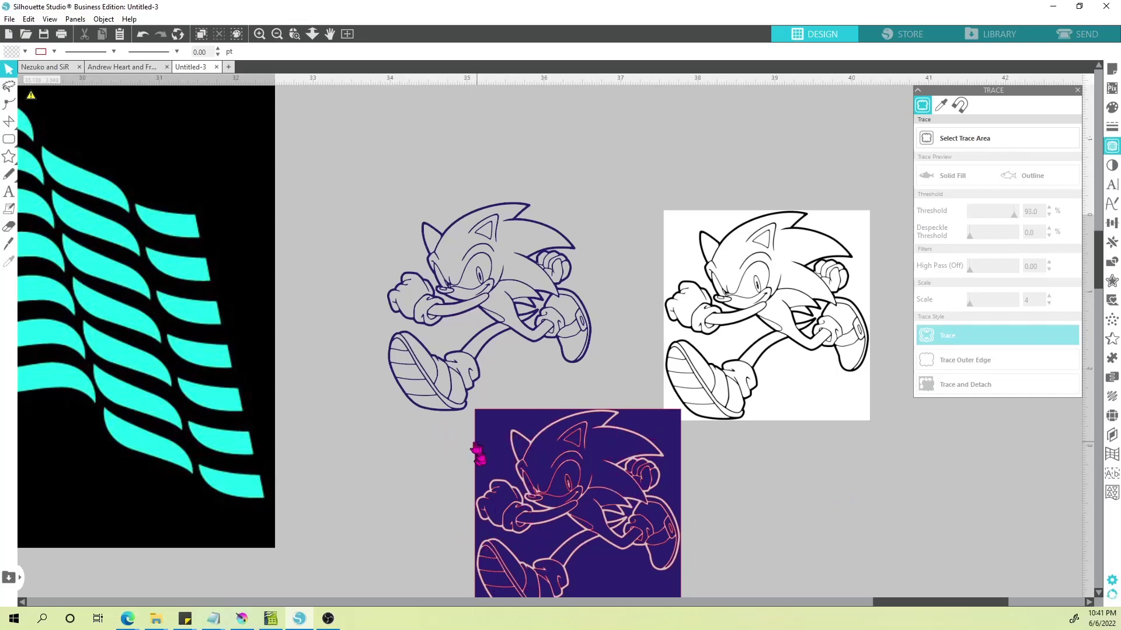
drag(589, 478, 557, 585)
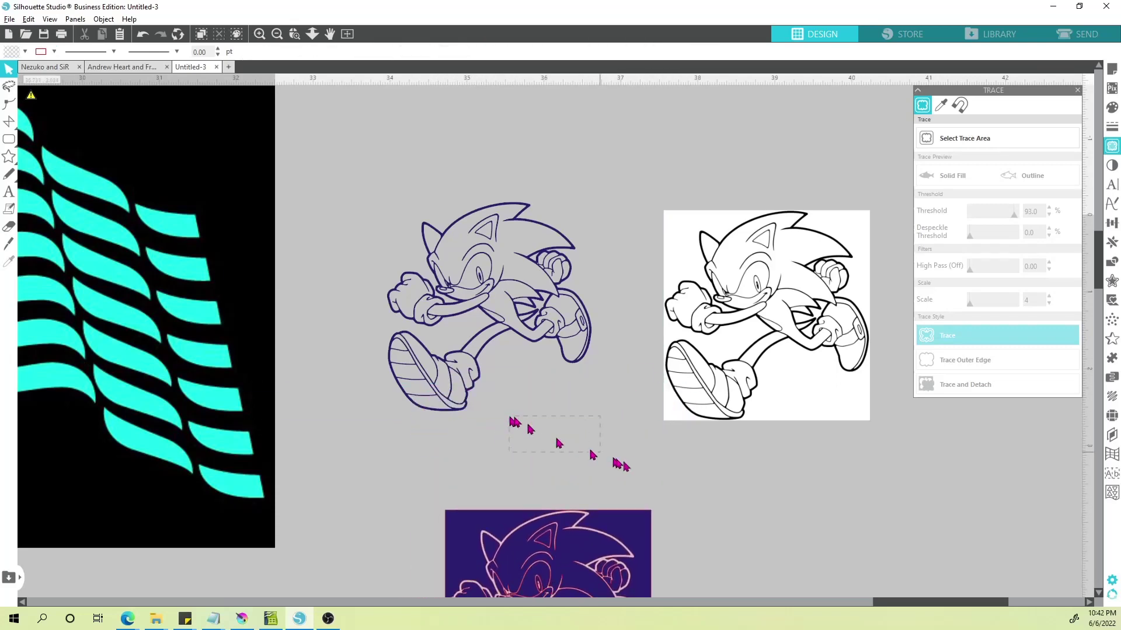
- Edit the points of the solid blue Sonic trace, deleting the stray speck and the bump beside the nose
click(484, 289)
scroll(455, 315, up, 1)
scroll(455, 315, up, 5)
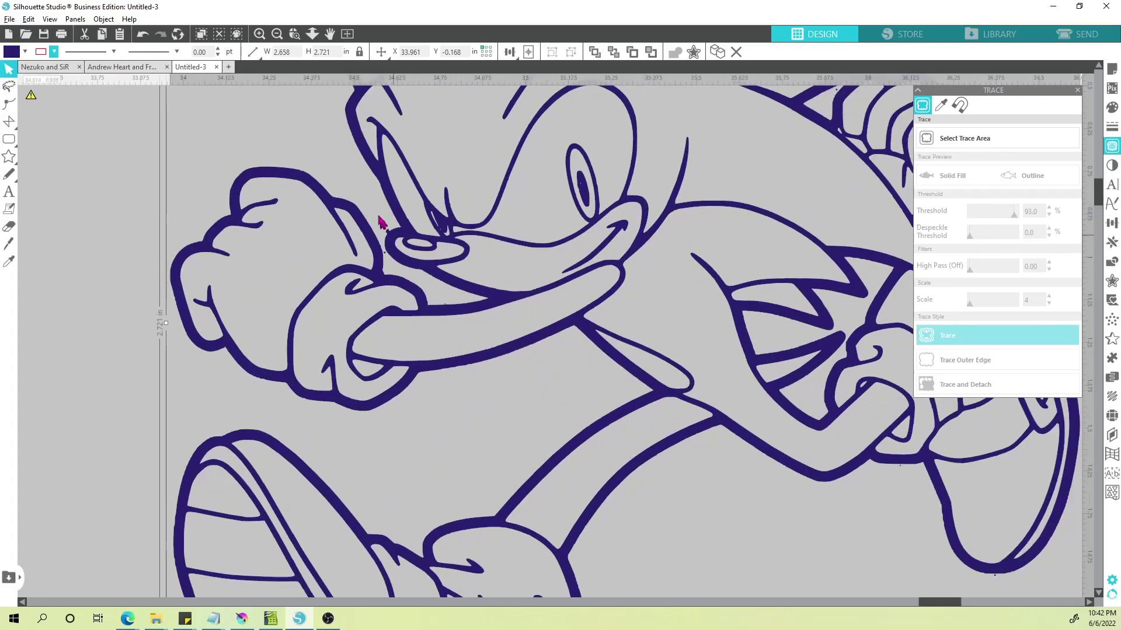
scroll(380, 233, up, 4)
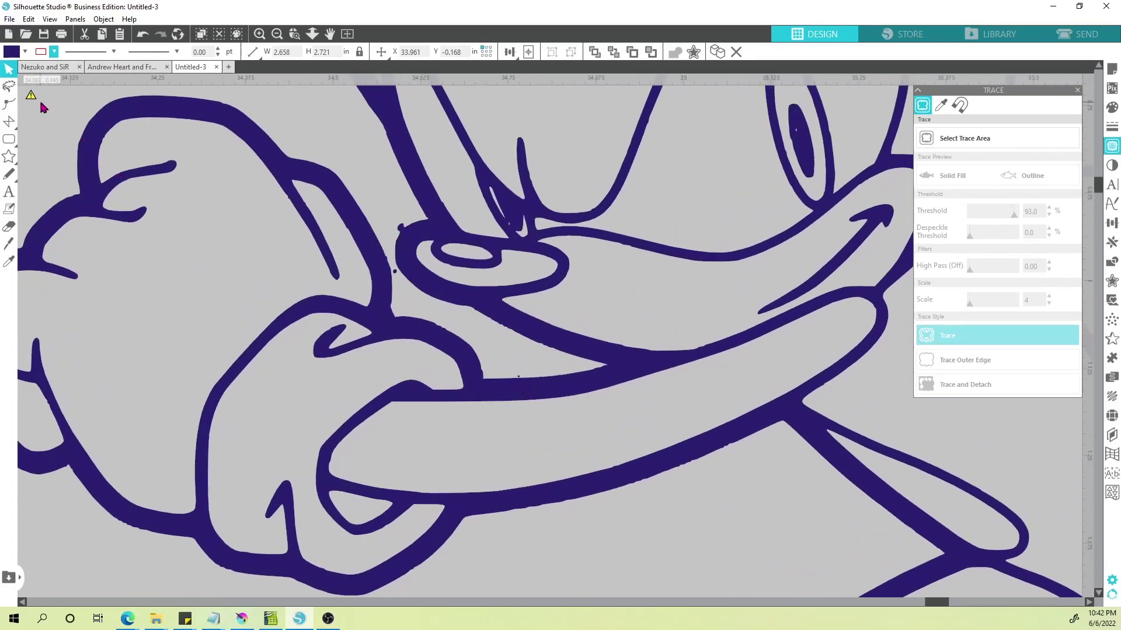
click(9, 105)
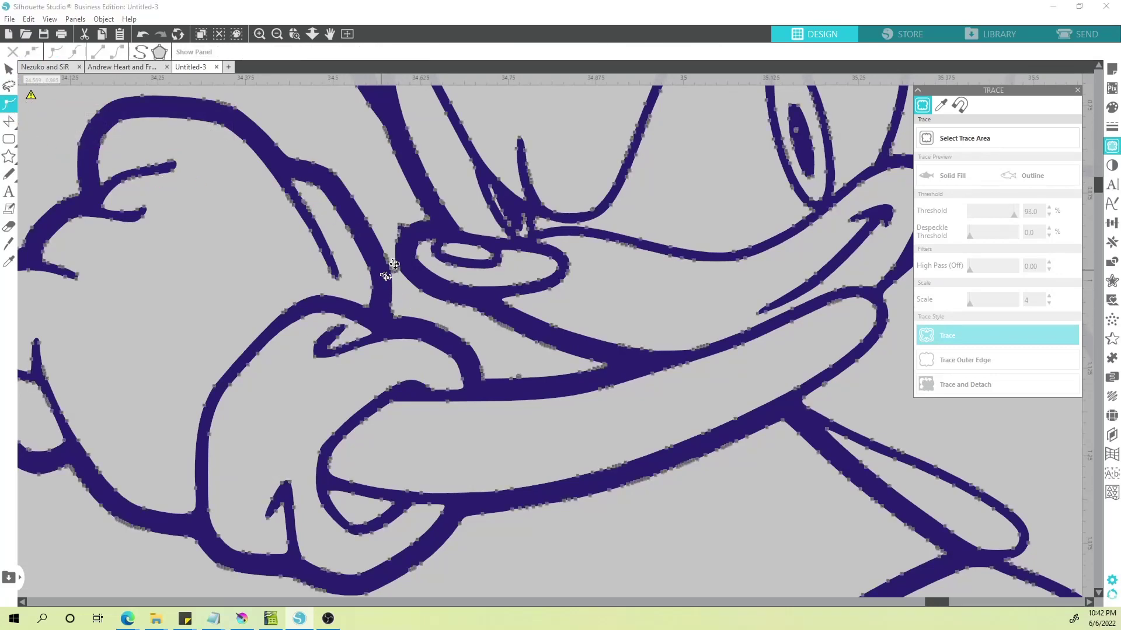
scroll(386, 276, up, 2)
scroll(405, 343, up, 1)
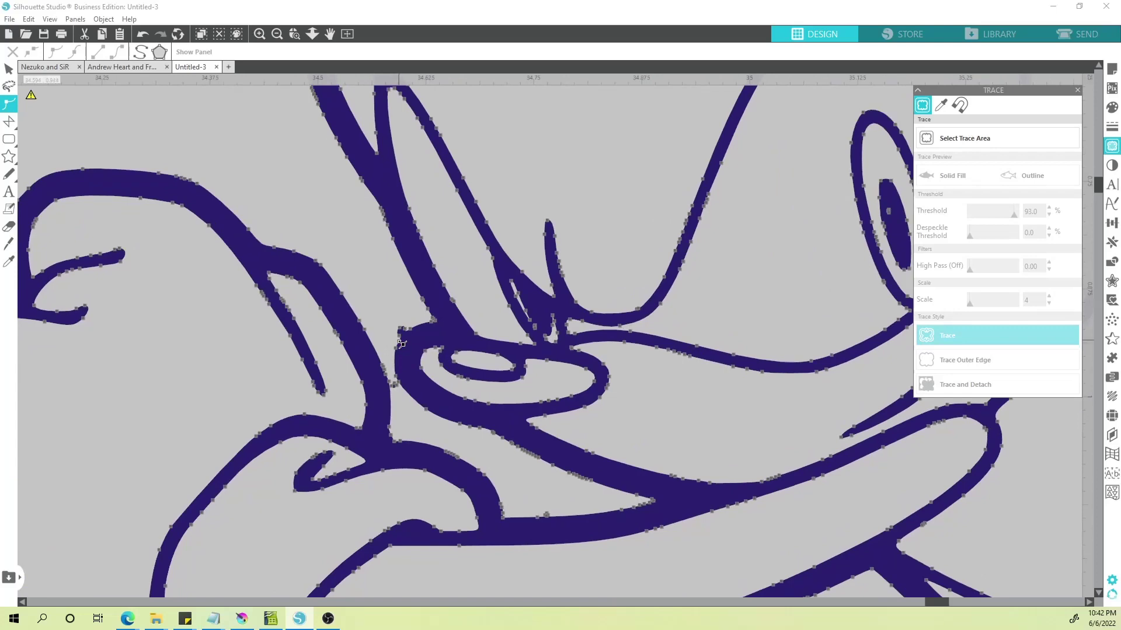
scroll(402, 345, up, 3)
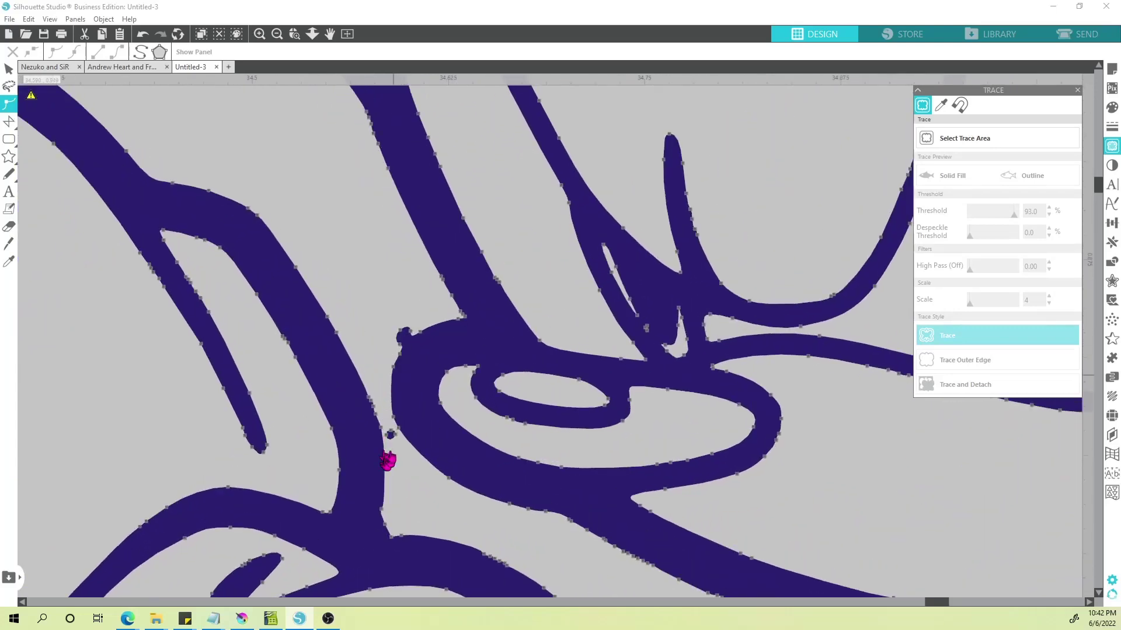
scroll(395, 442, up, 3)
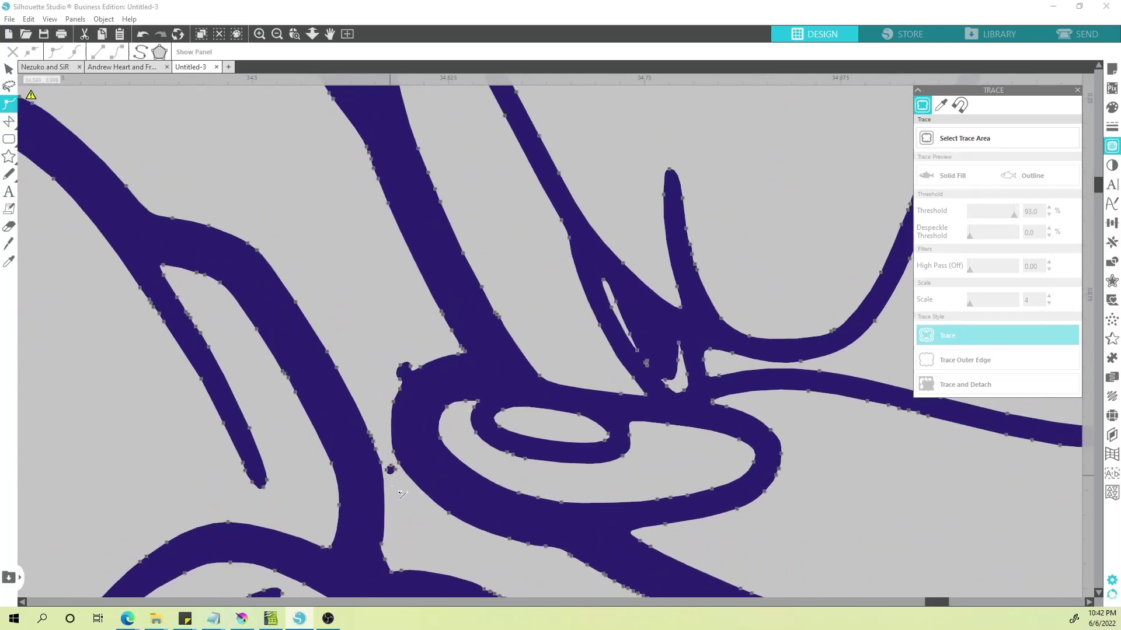
scroll(394, 505, up, 6)
drag(394, 504, 399, 384)
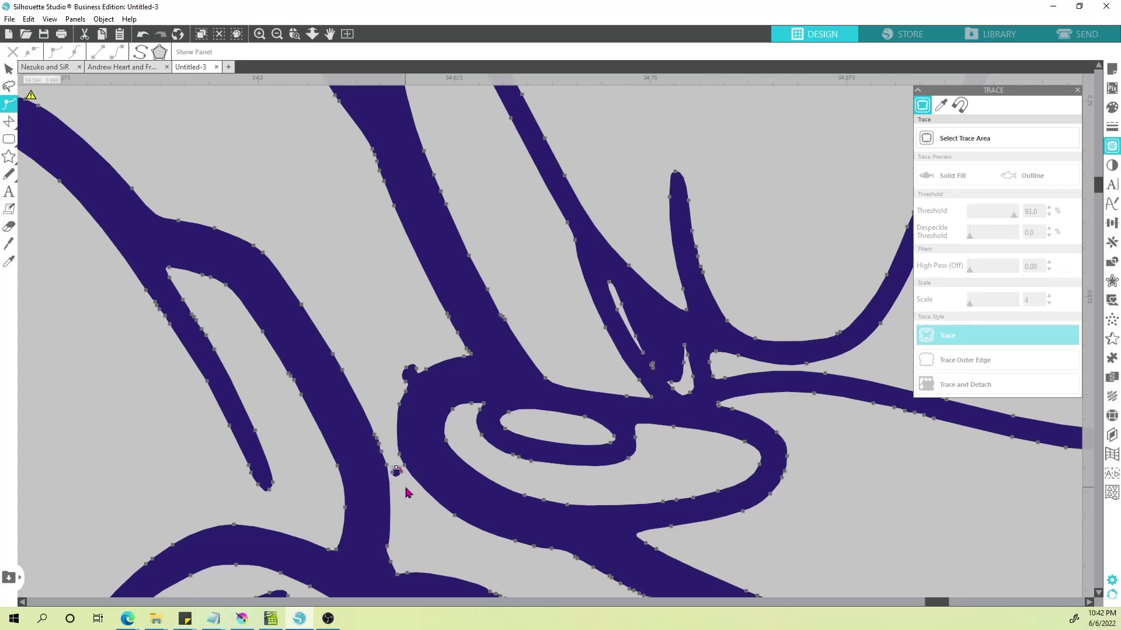
key(Delete)
click(406, 382)
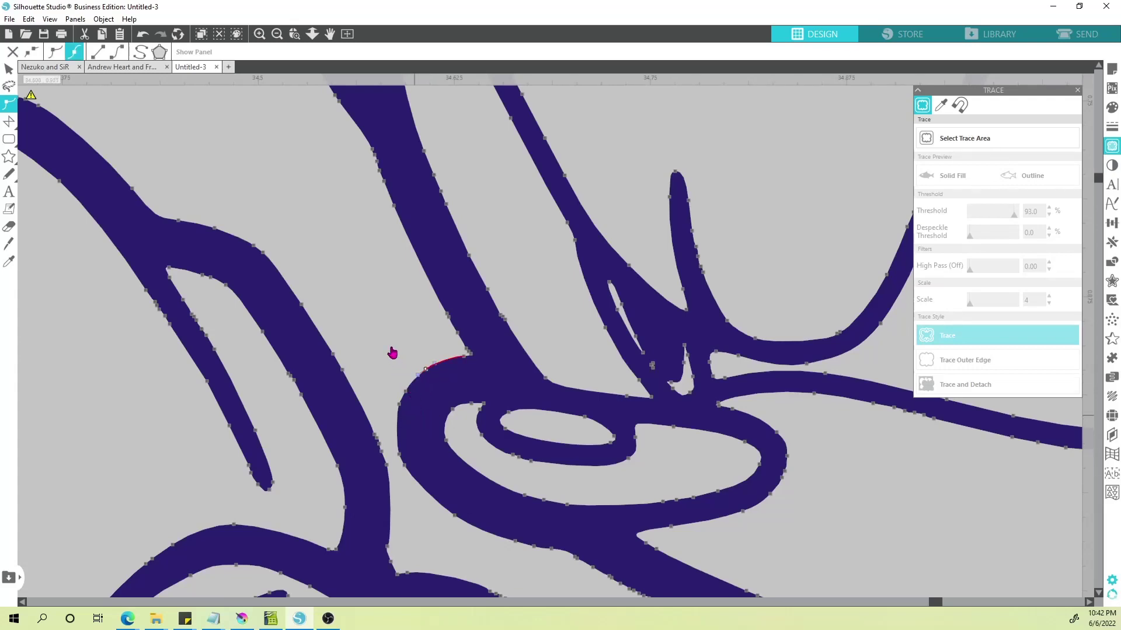
key(Escape)
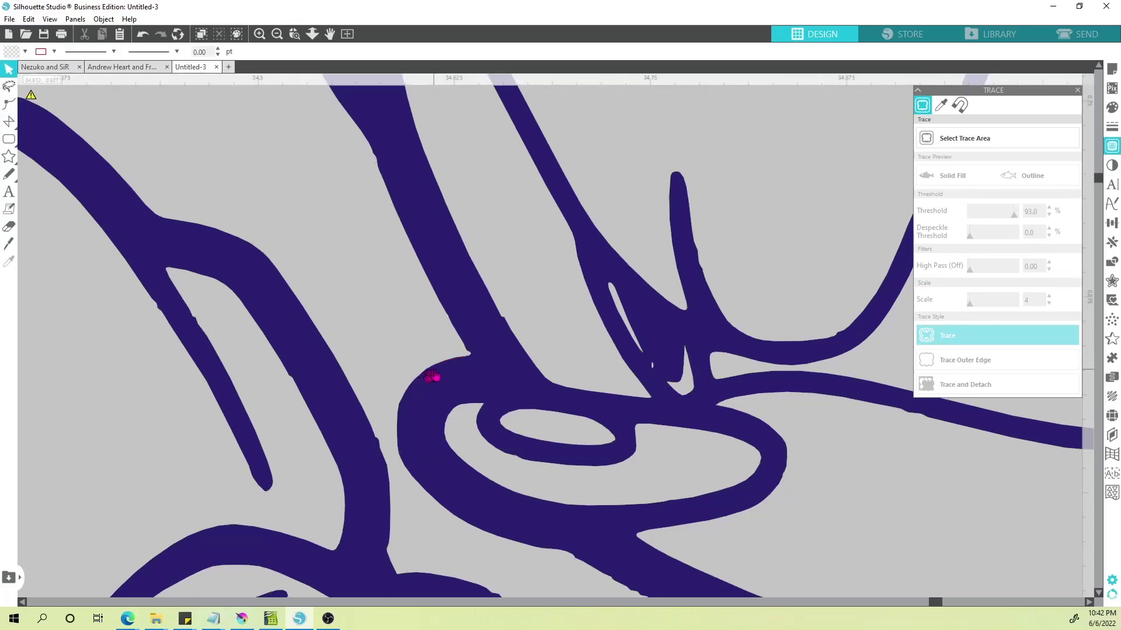
- Adjust the points and curve handles along the upper outer edge of the nose to smooth its outline
double_click(412, 394)
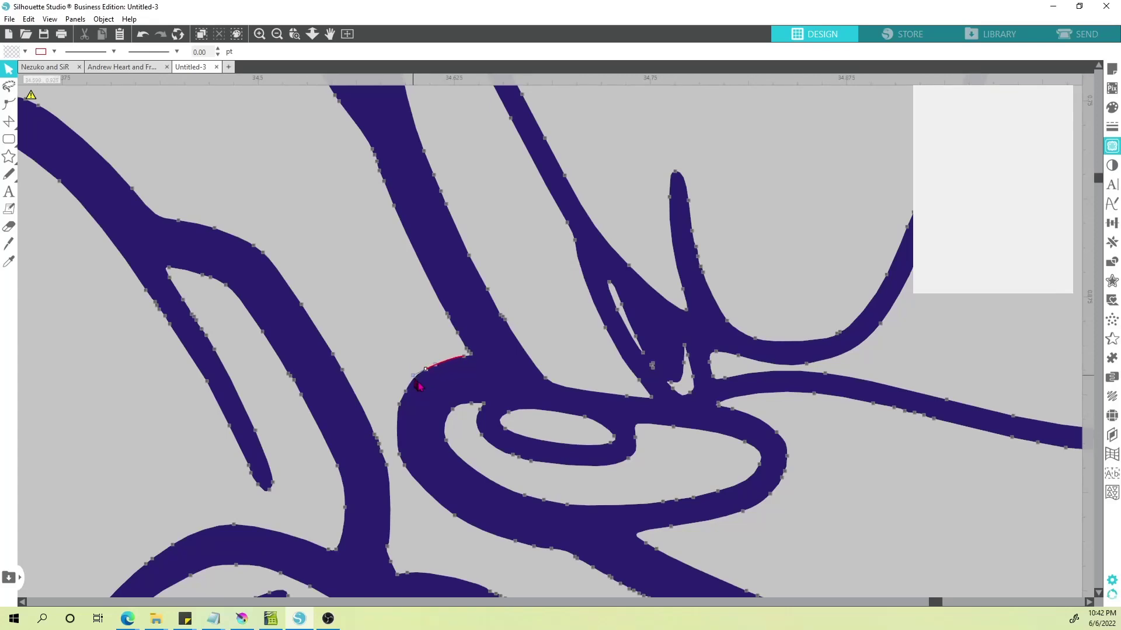
drag(414, 375, 415, 377)
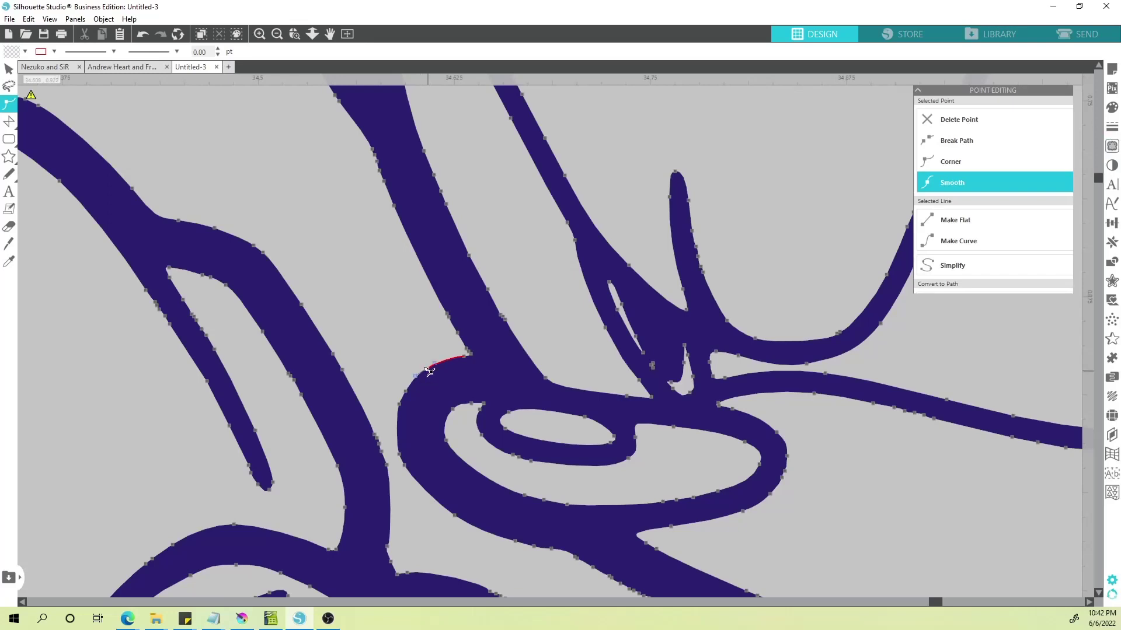
drag(428, 369, 430, 373)
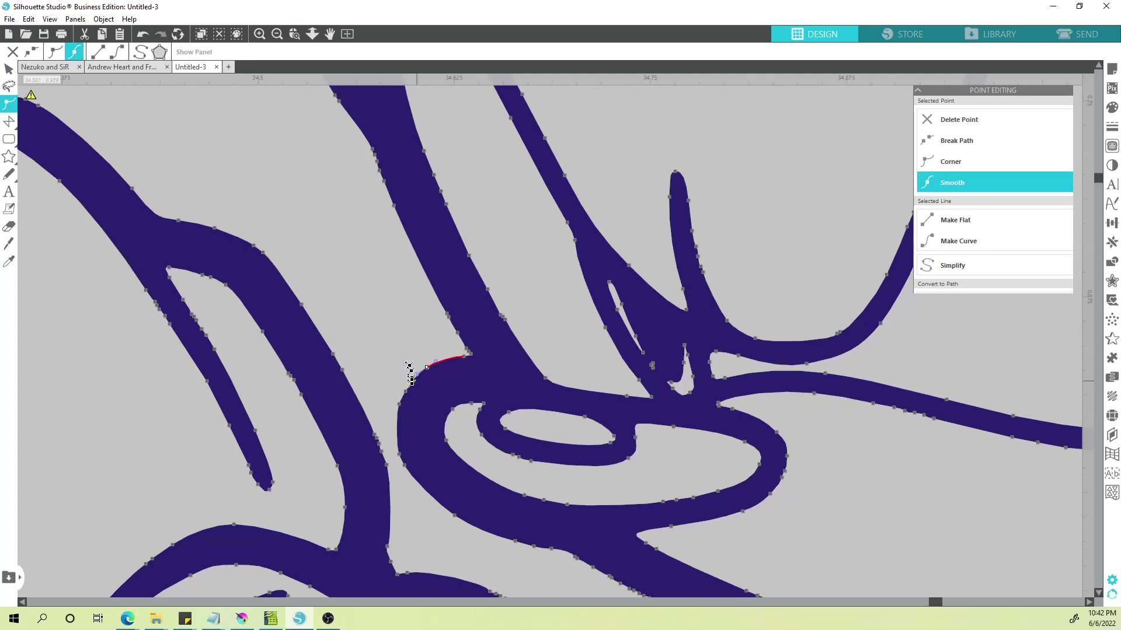
drag(402, 398, 407, 396)
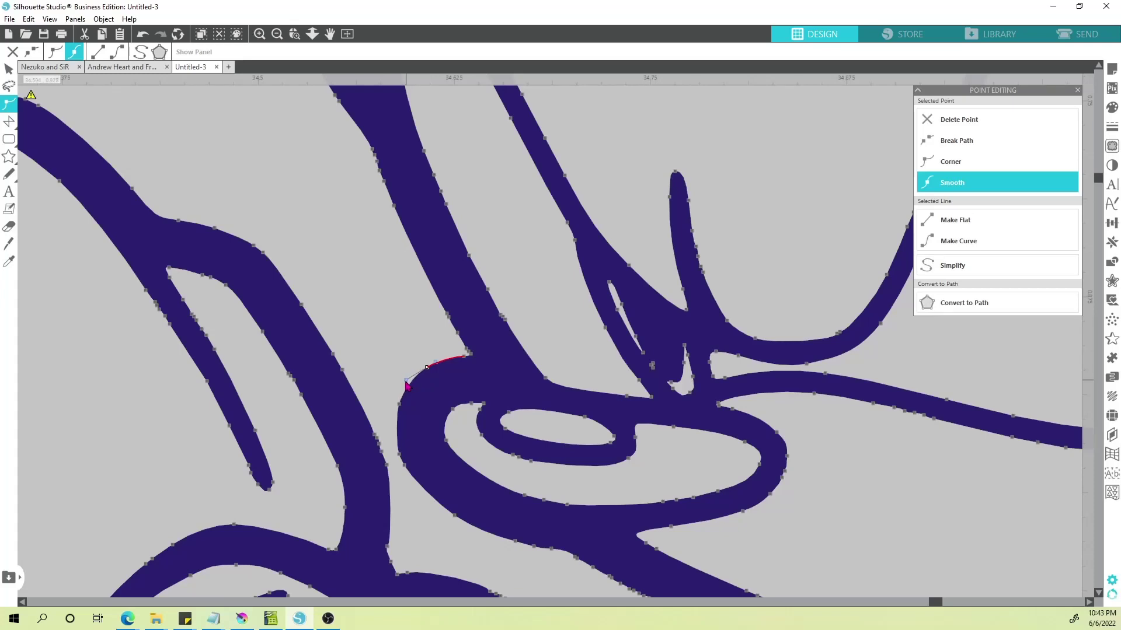
click(396, 411)
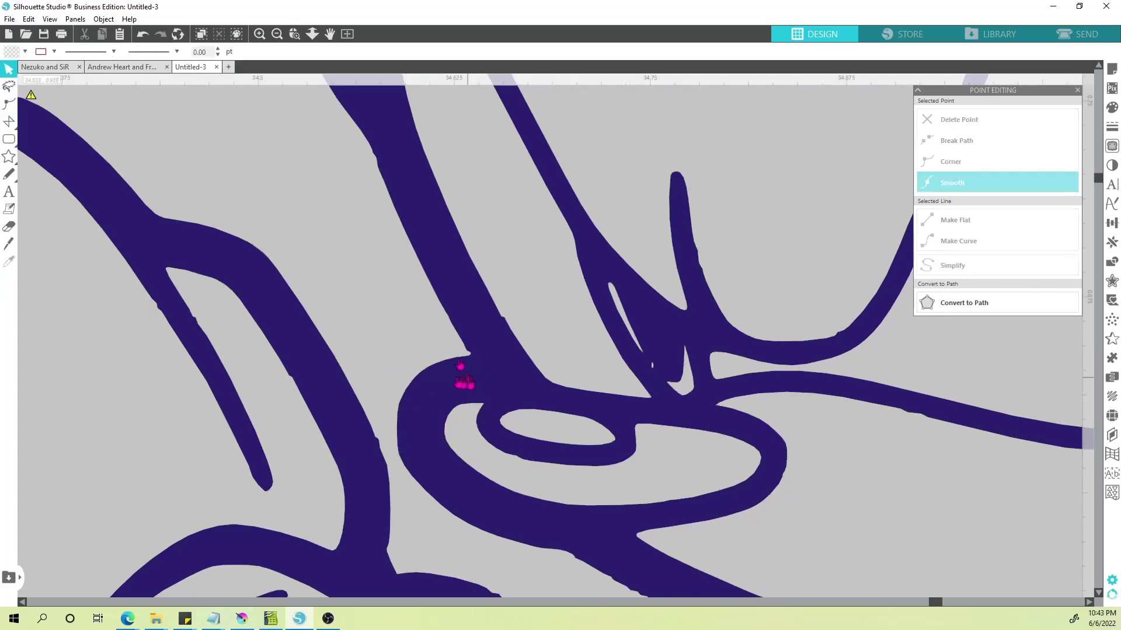
- Invert the colours of the black-on-white Sonic image with the Invert image effect
scroll(438, 377, down, 4)
scroll(477, 386, down, 3)
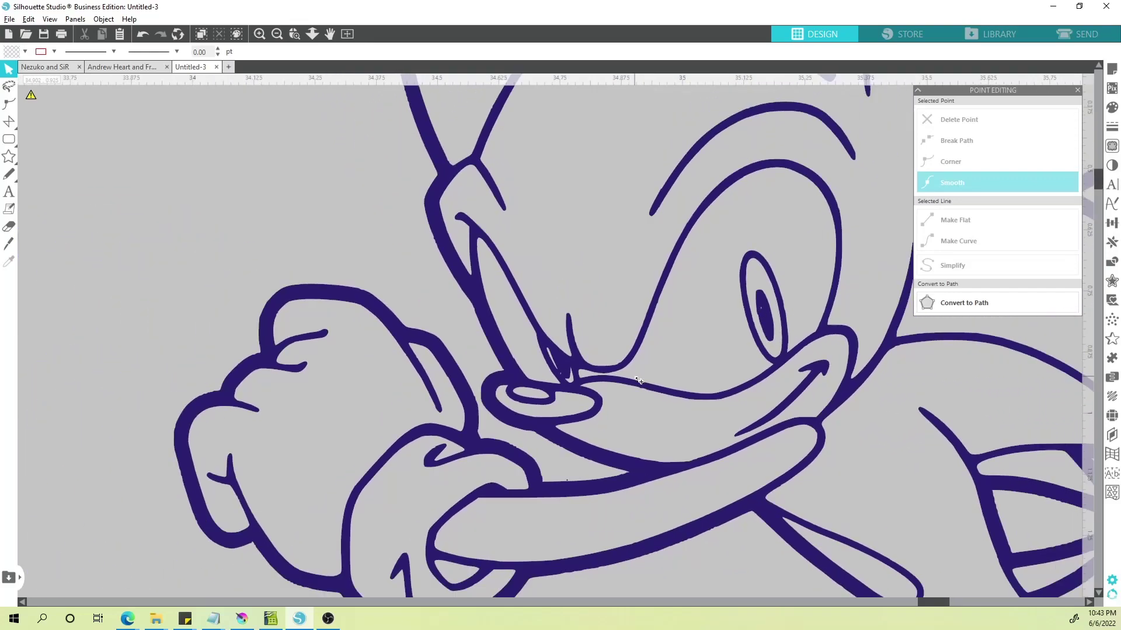
scroll(719, 415, down, 4)
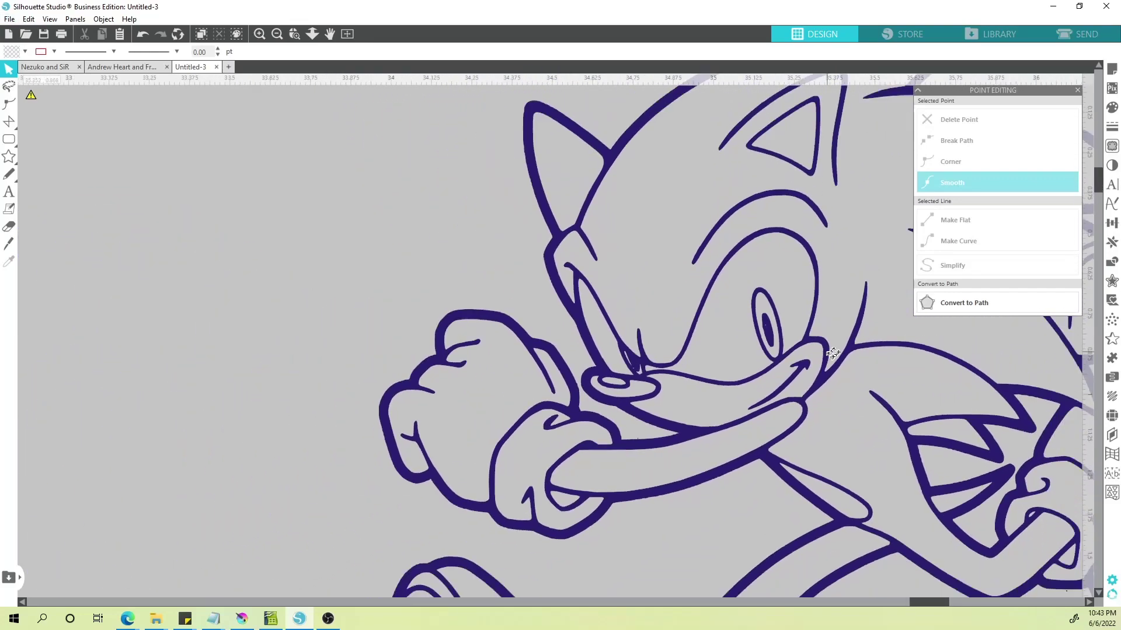
scroll(564, 355, down, 8)
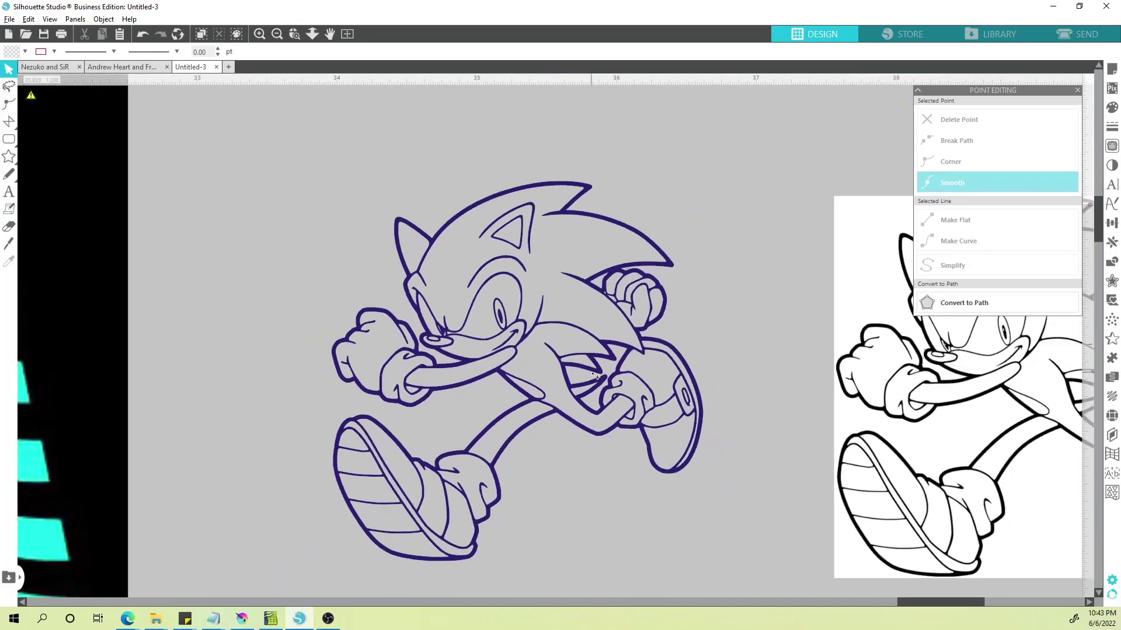
scroll(610, 377, down, 2)
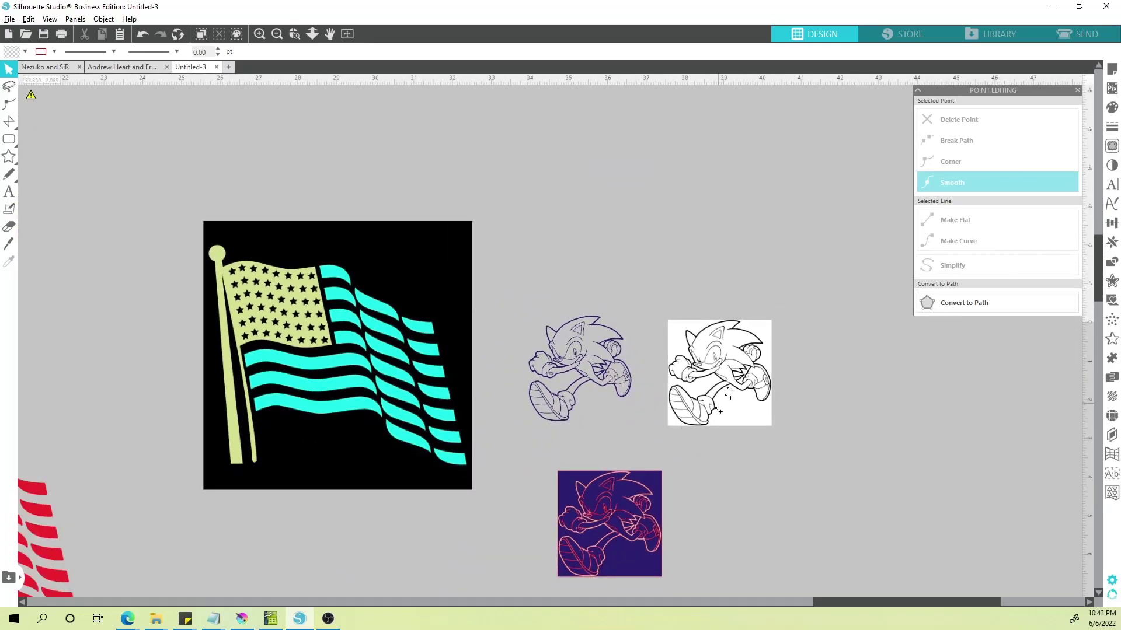
click(742, 388)
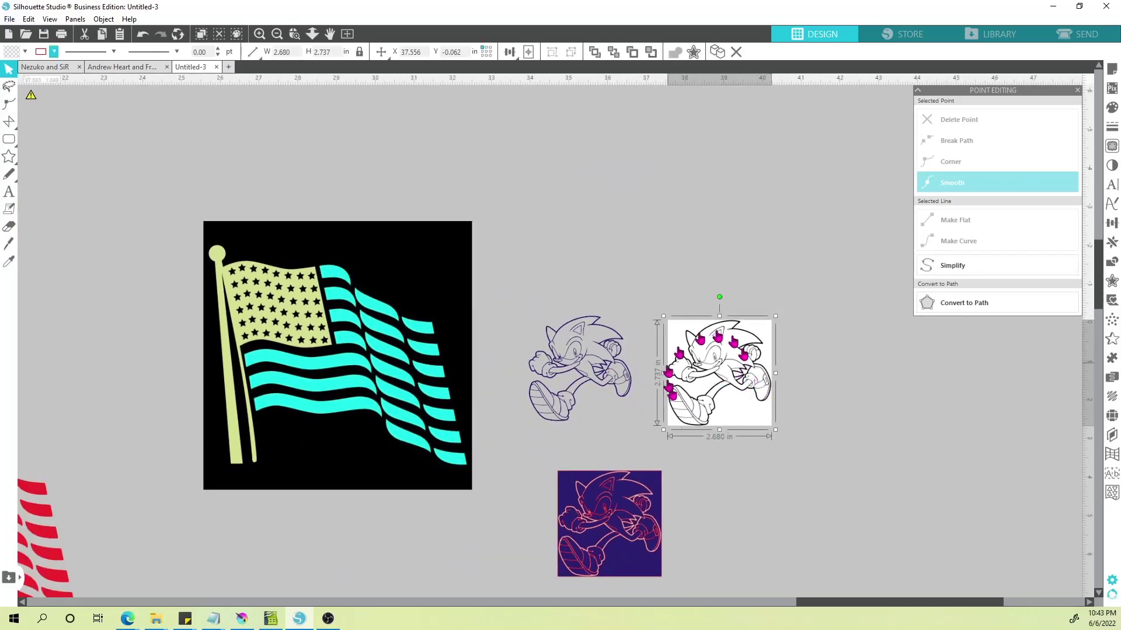
click(1113, 168)
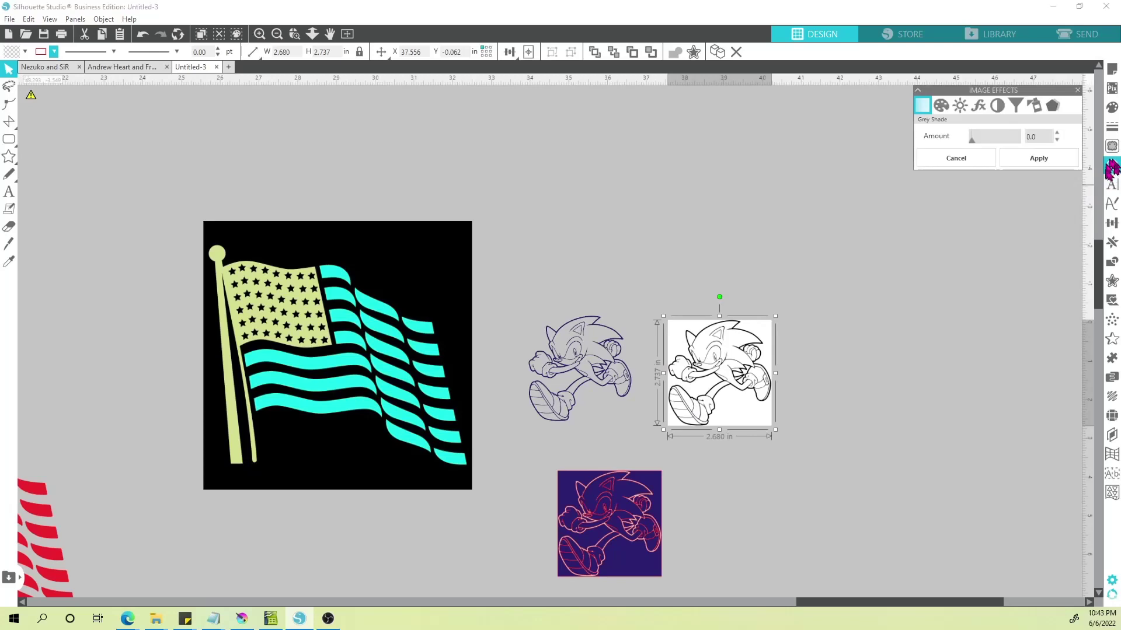
click(999, 106)
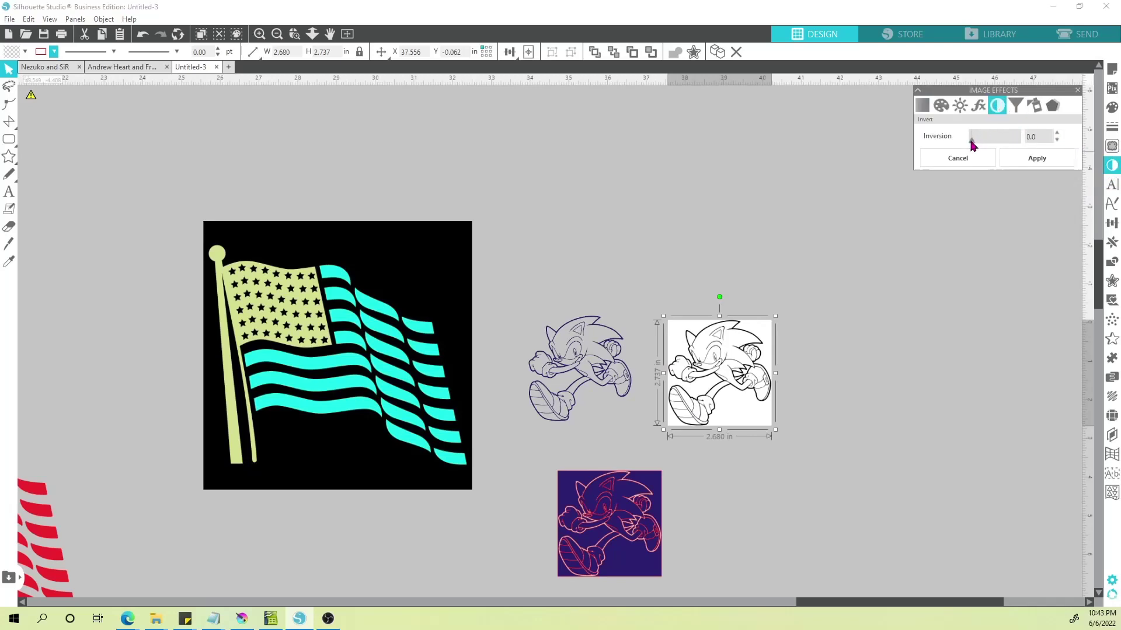
drag(972, 140, 1064, 150)
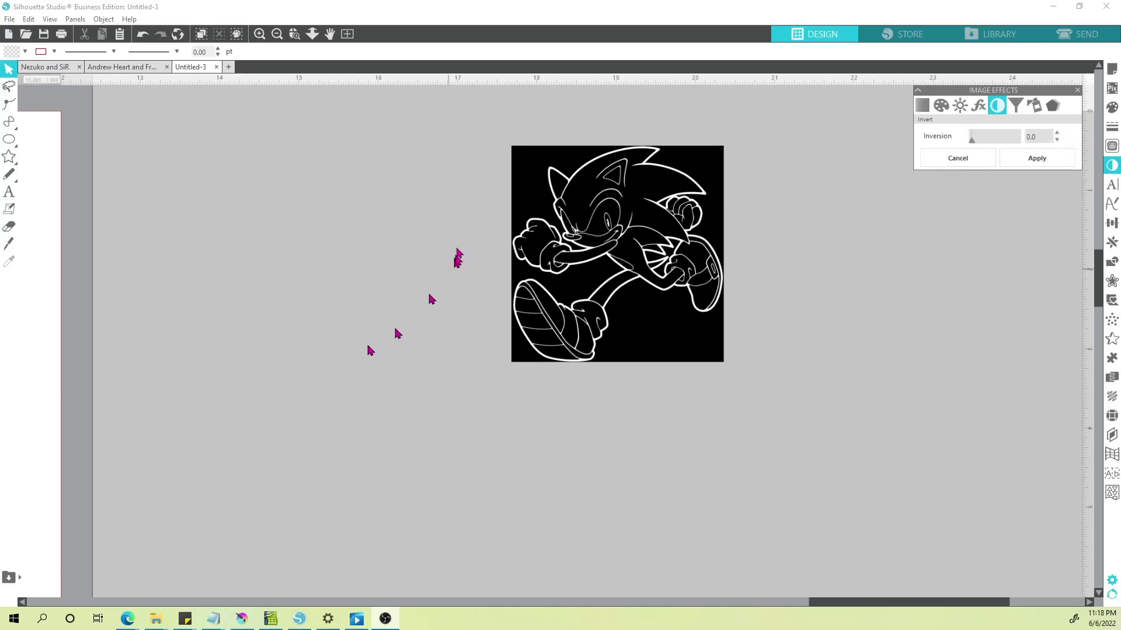
- Trace the whole inverted Sonic image with scale 4 and a 40% threshold using the standard Trace style, and move the image off its trace
click(1111, 146)
click(986, 141)
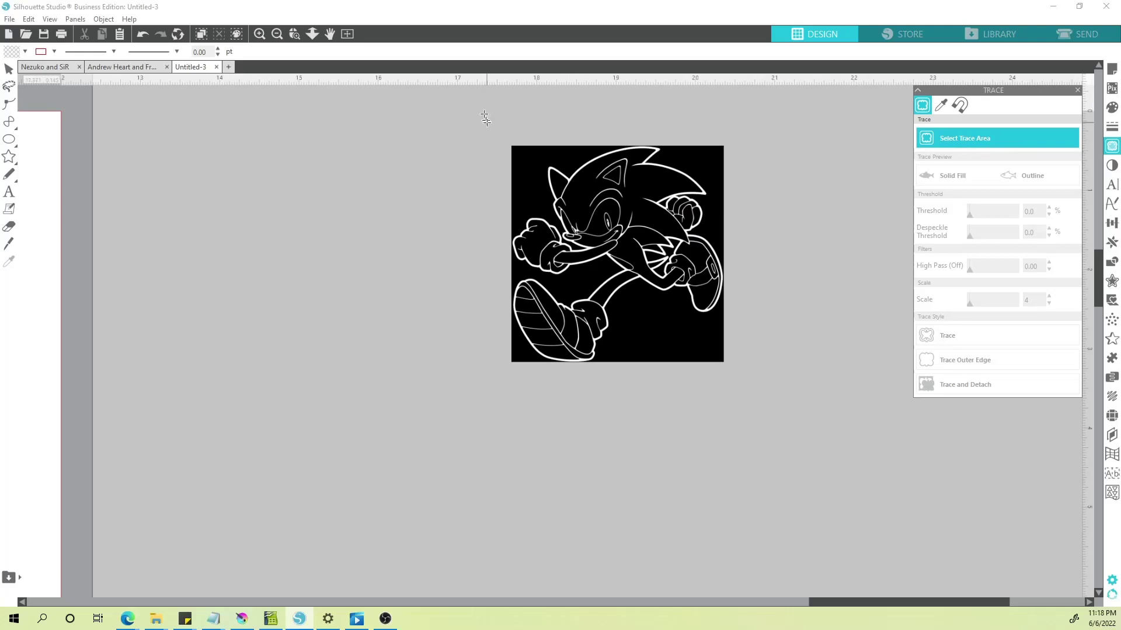
mouse_move(486, 121)
mouse_down()
mouse_move(790, 393)
mouse_move(763, 403)
mouse_up()
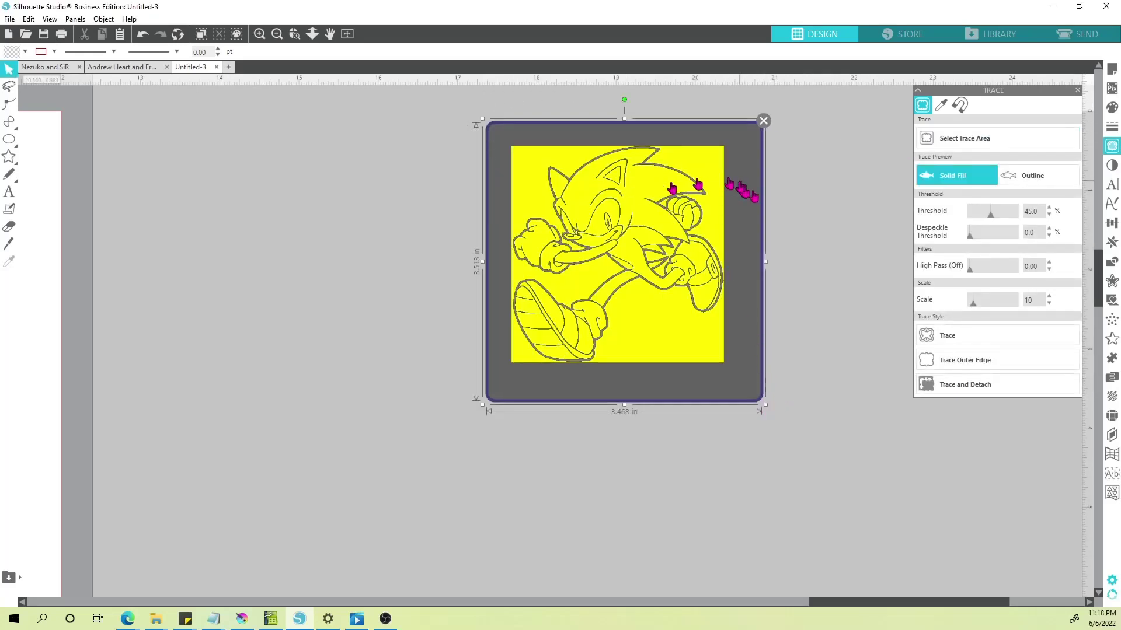
drag(973, 303, 969, 305)
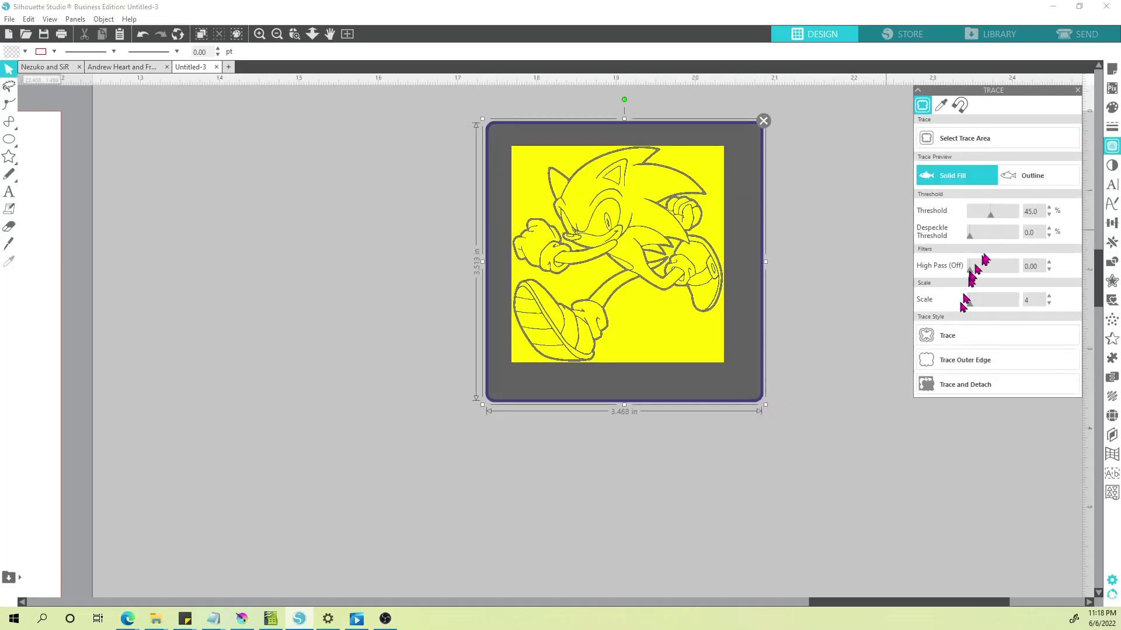
drag(990, 214, 988, 214)
click(960, 337)
mouse_move(697, 347)
mouse_down()
mouse_move(507, 350)
mouse_move(421, 376)
mouse_up()
- Fill the new trace of the inverted Sonic image with white and inspect its line work up close
click(559, 211)
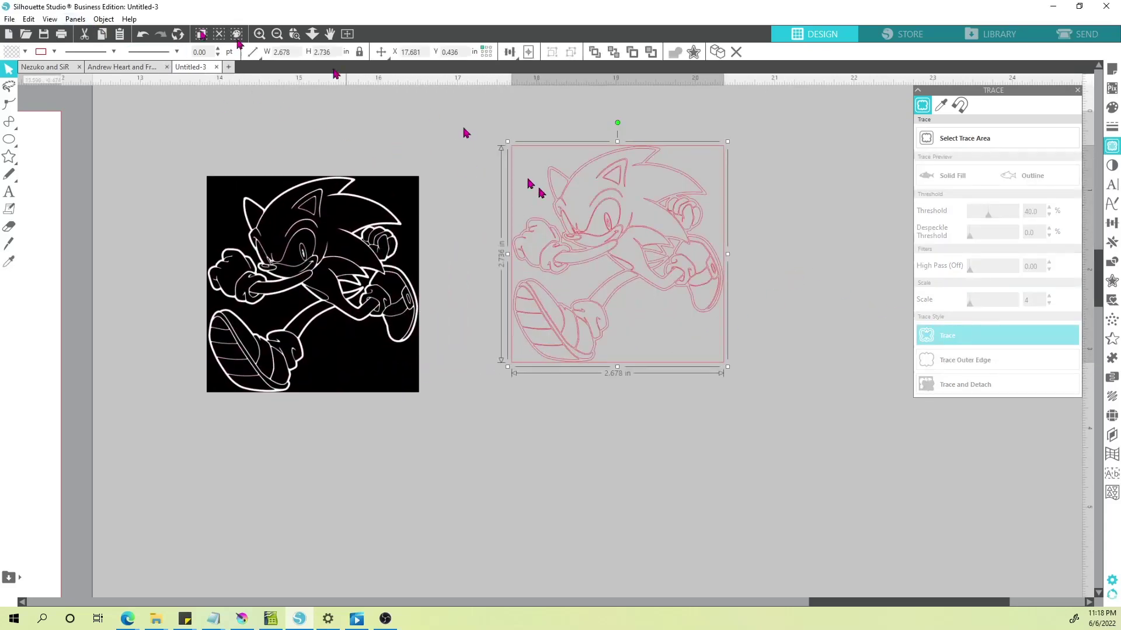
click(25, 51)
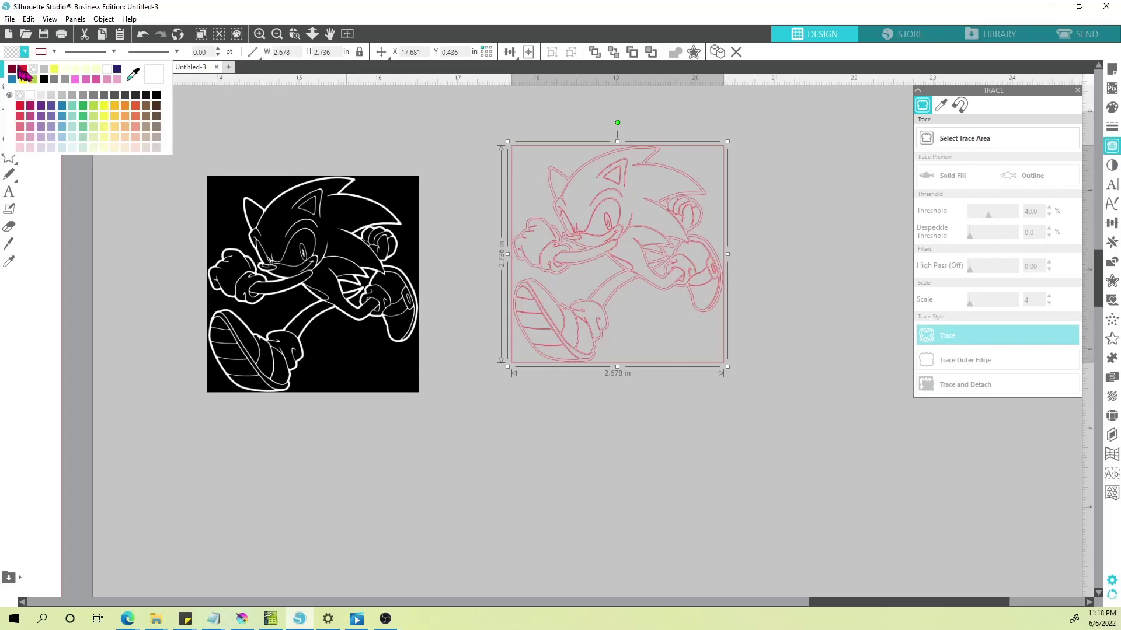
click(36, 94)
click(488, 175)
scroll(540, 270, up, 1)
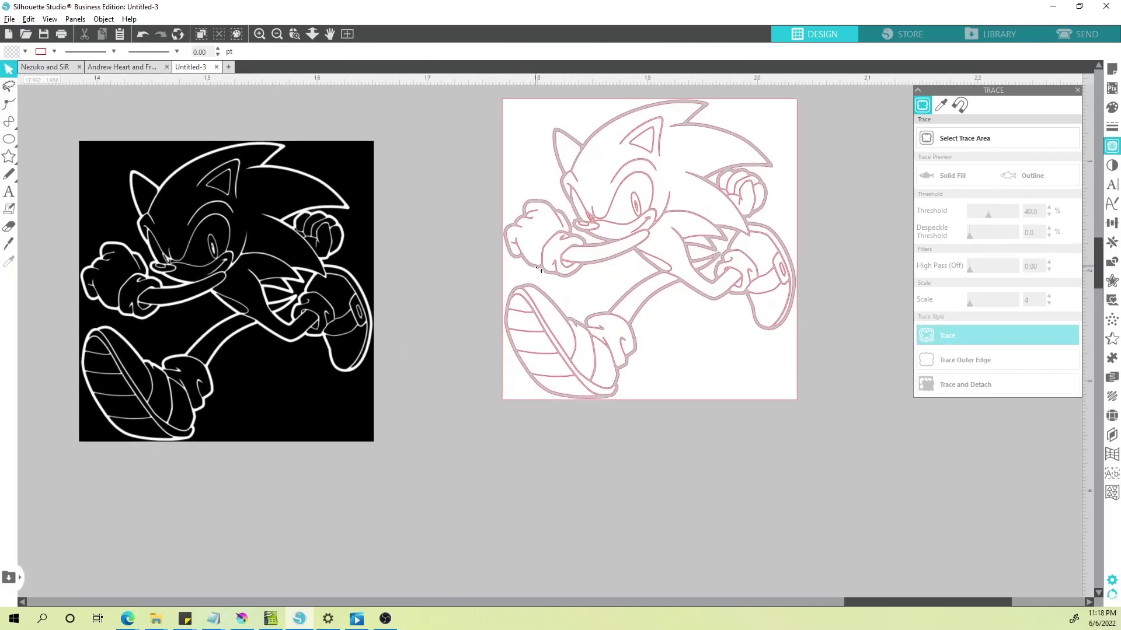
scroll(540, 270, up, 3)
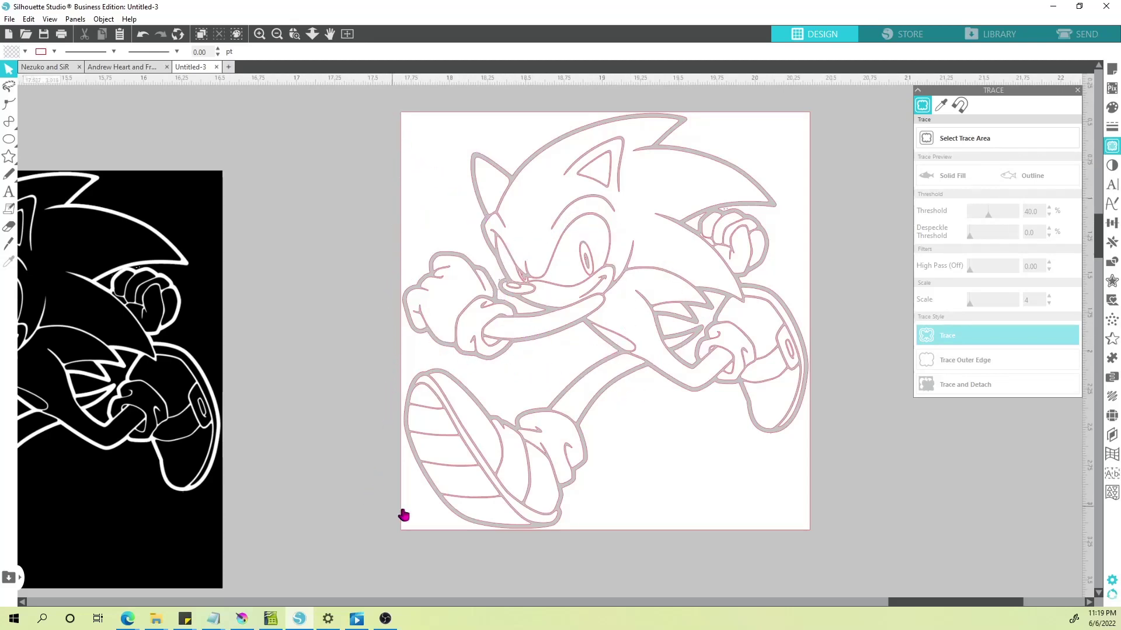
- Delete all the points of the outer rectangular border from the traced Sonic, leaving only the line art
double_click(426, 217)
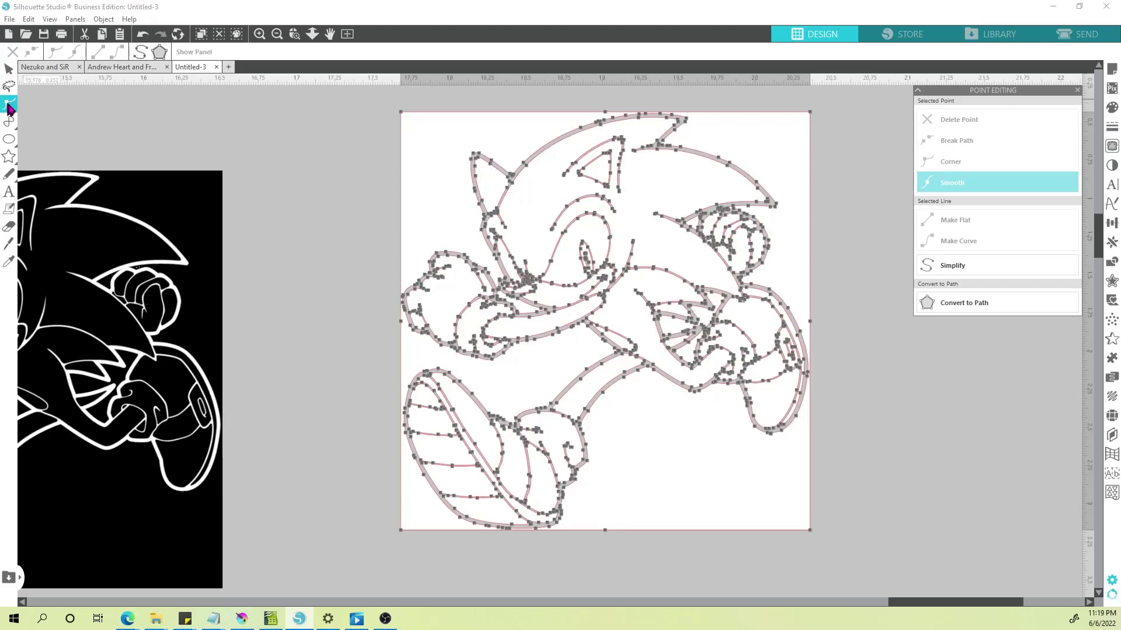
click(404, 115)
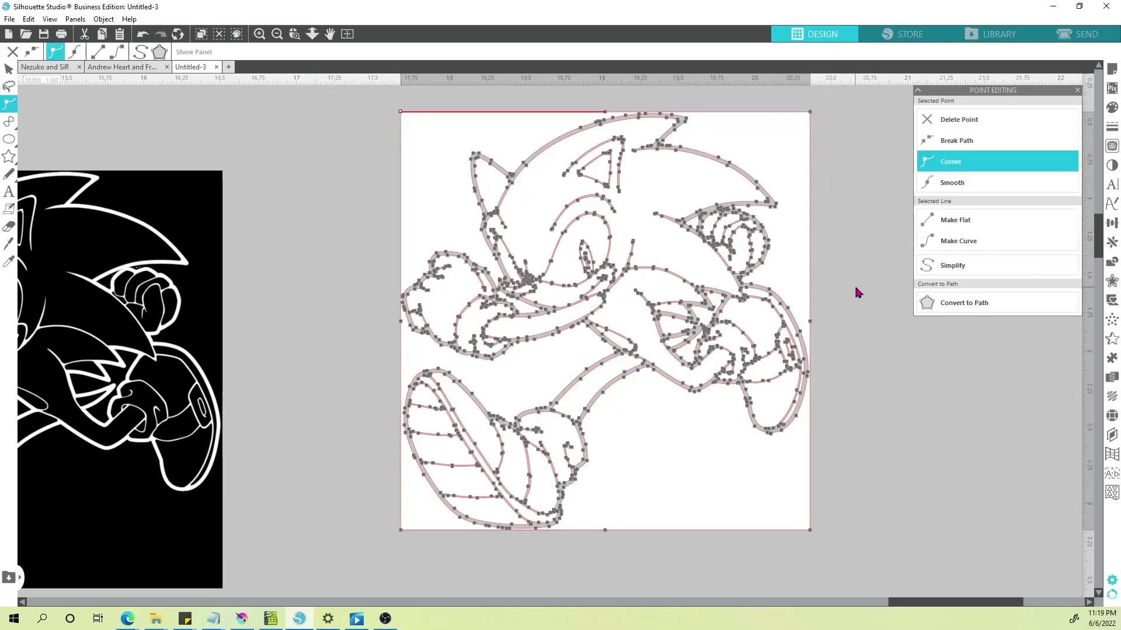
key(Delete)
key(Delete)
key(Delete)
key(Delete)
key(Delete)
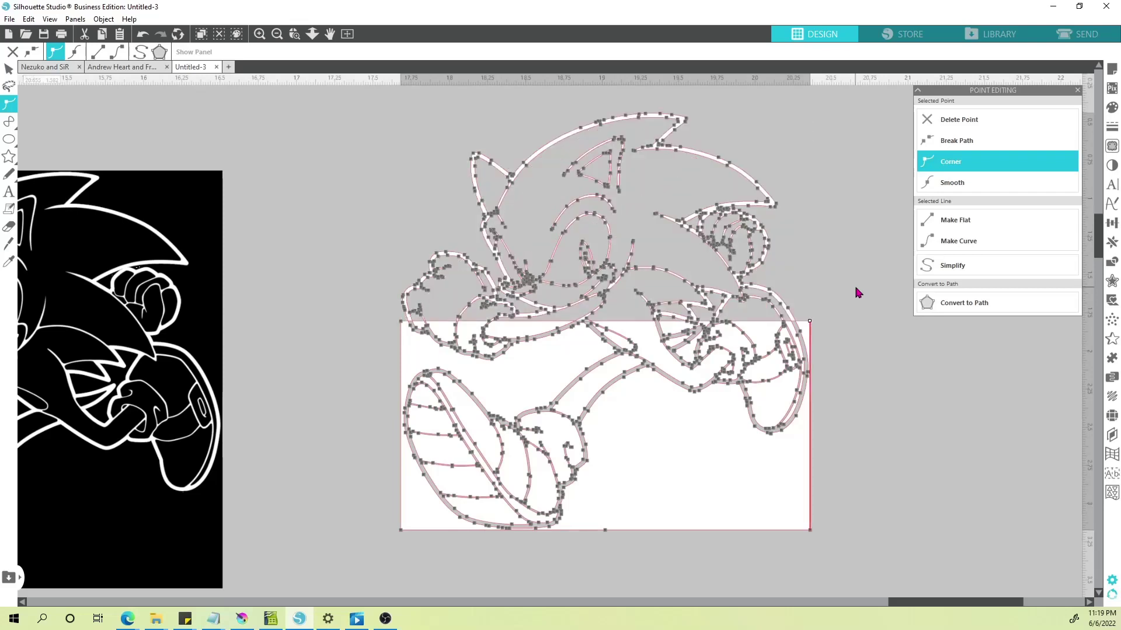
key(Delete)
key(Delete)
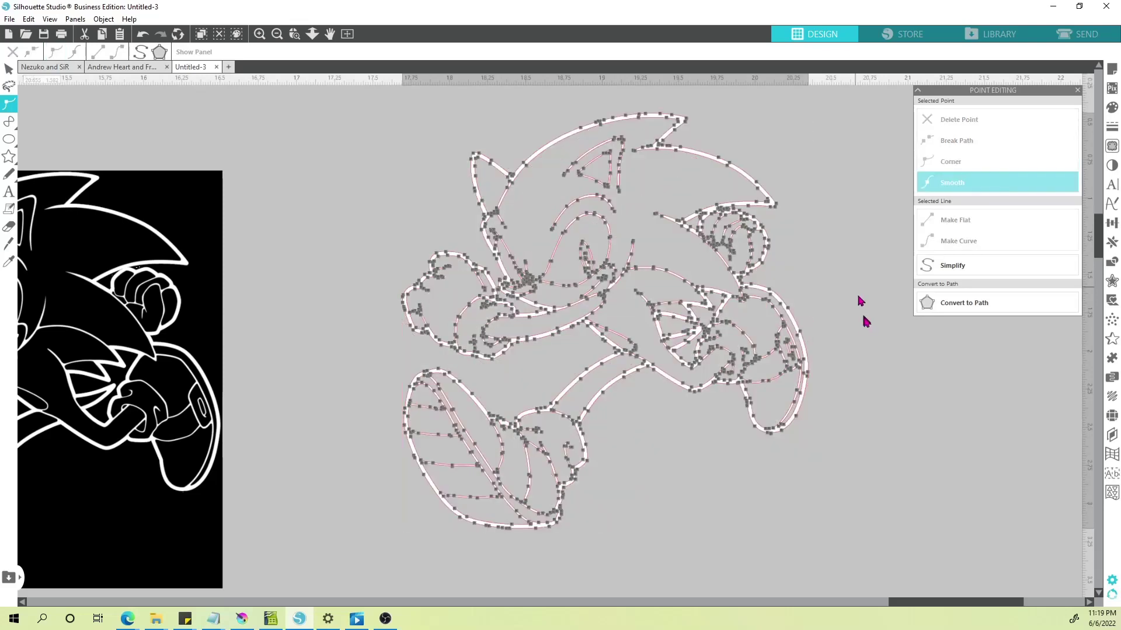
click(863, 315)
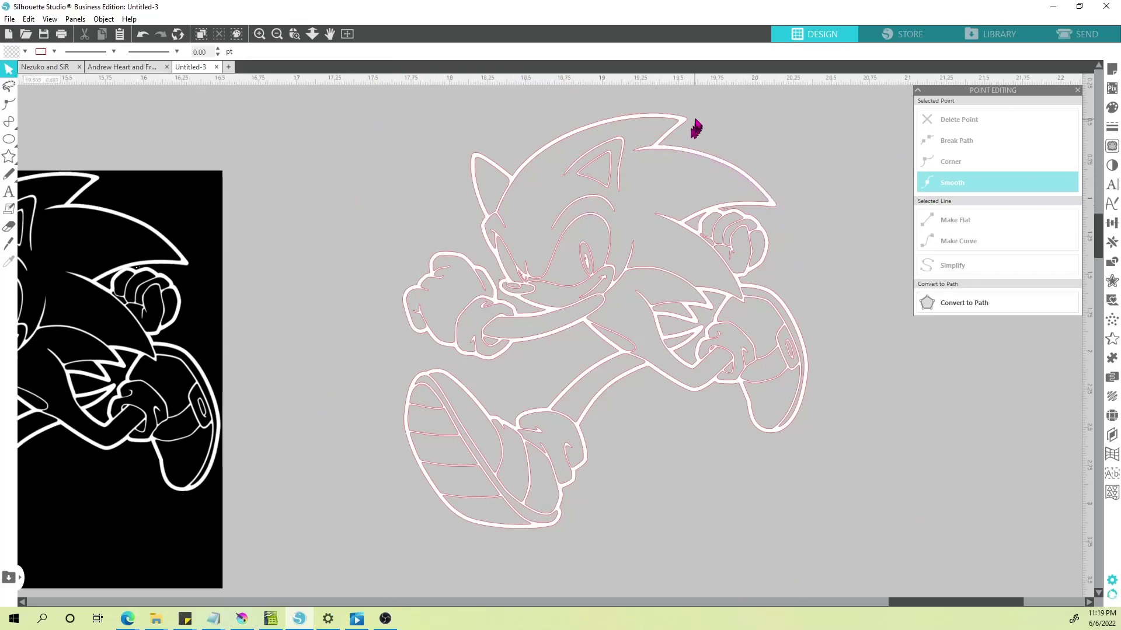
- Set the line colour of the traced Sonic line art to white
click(475, 191)
click(54, 51)
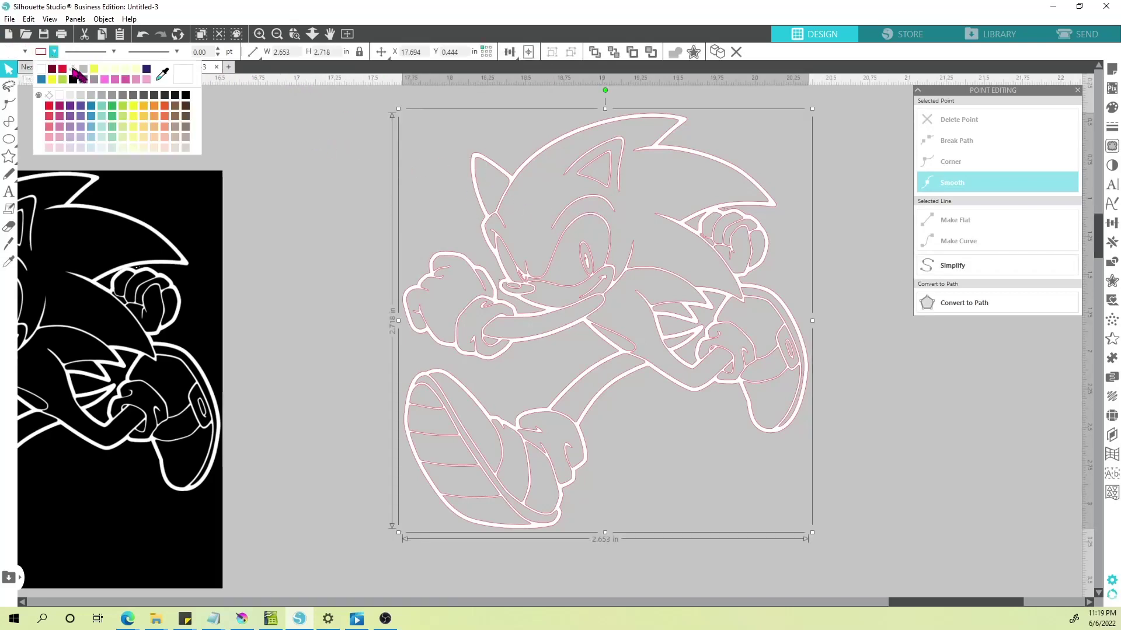
click(72, 69)
click(920, 476)
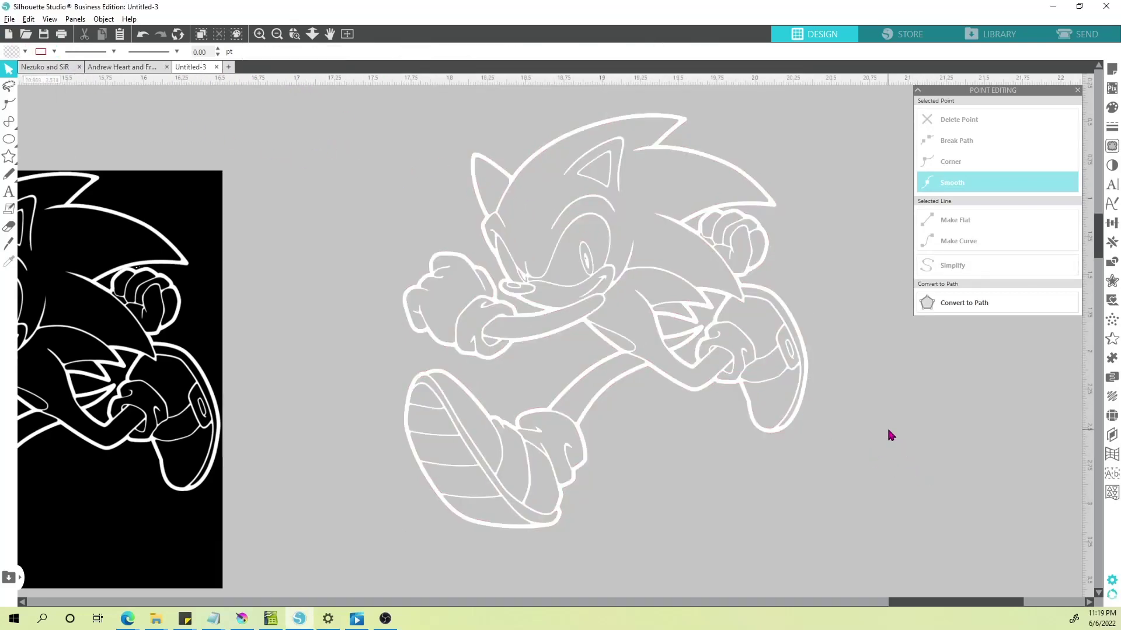
- Remove the two stray specks beside Sonic's nose from the traced line art by deleting their points
scroll(817, 433, down, 3)
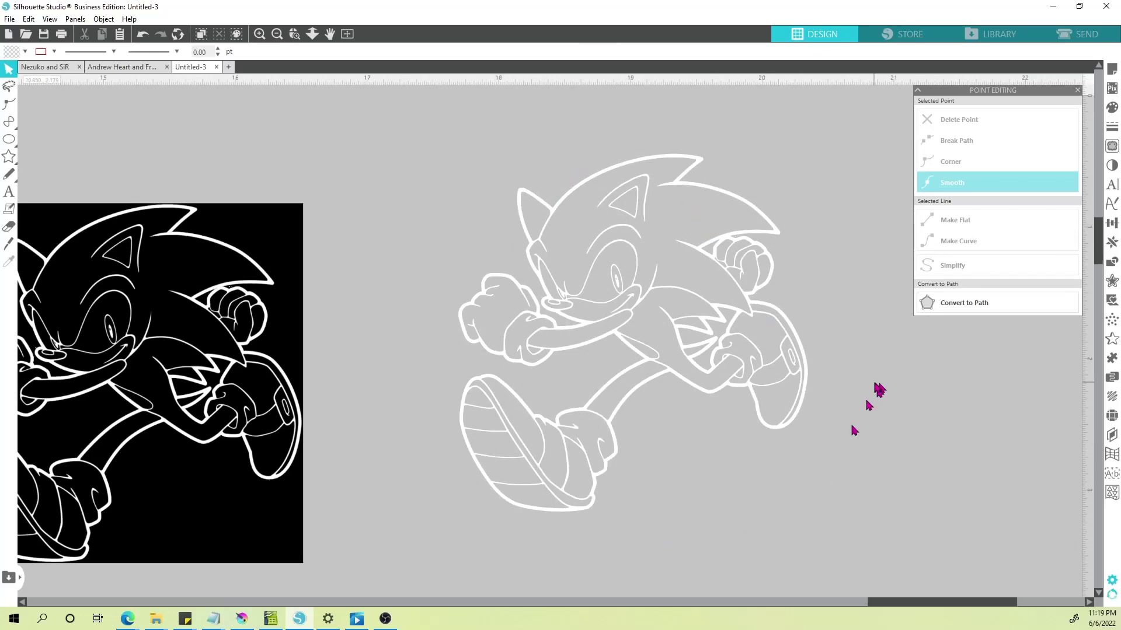
scroll(543, 193, up, 5)
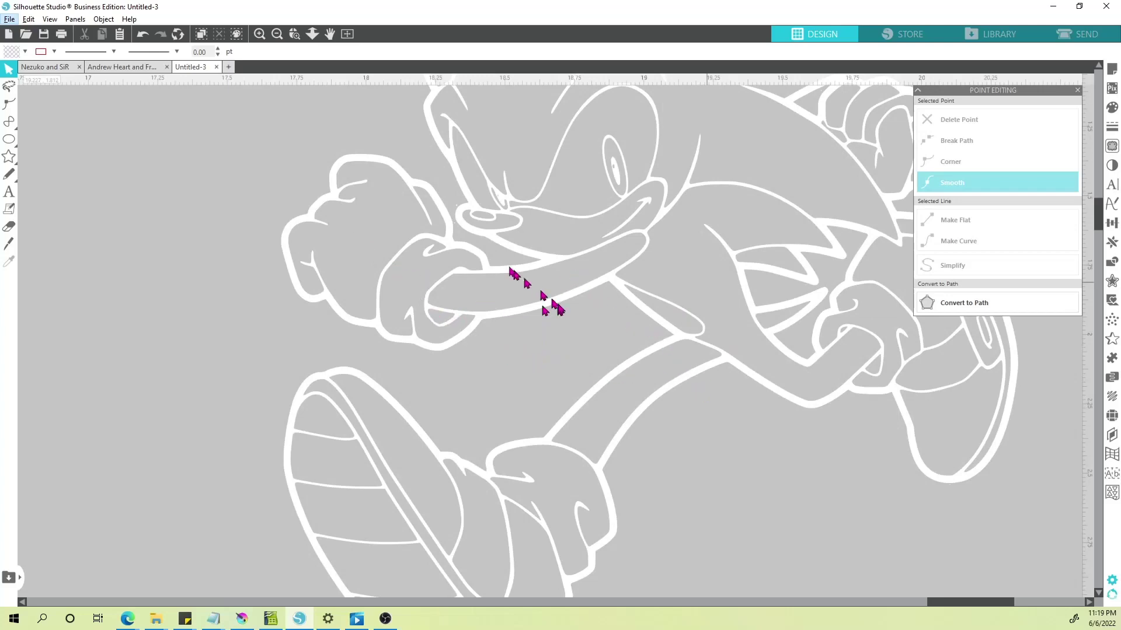
scroll(494, 236, up, 2)
scroll(421, 212, up, 8)
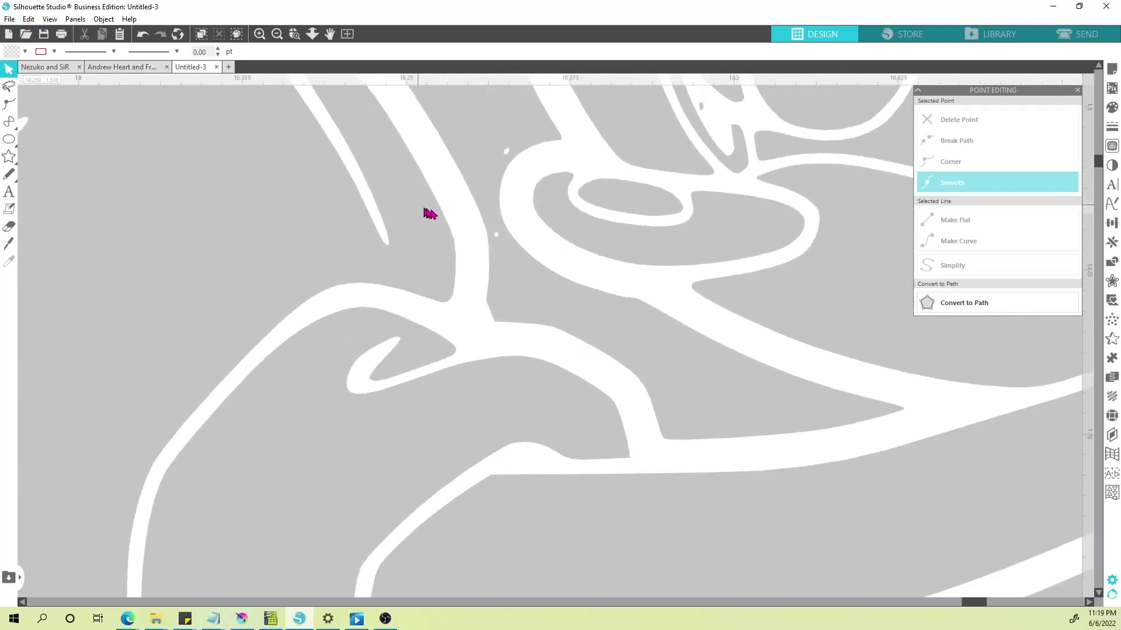
double_click(508, 156)
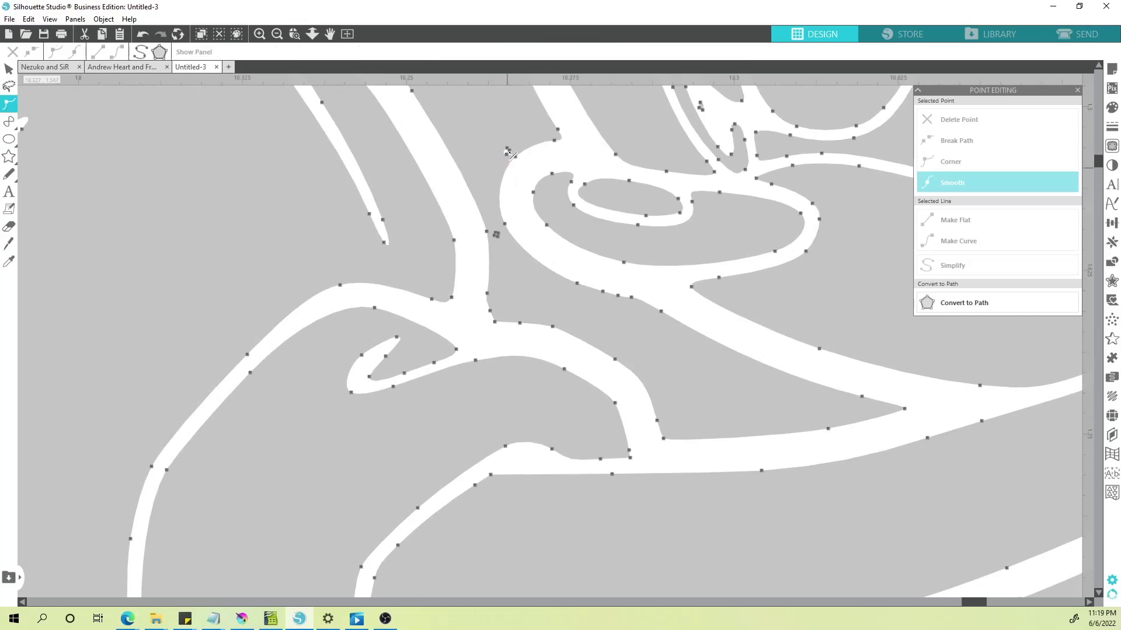
click(509, 156)
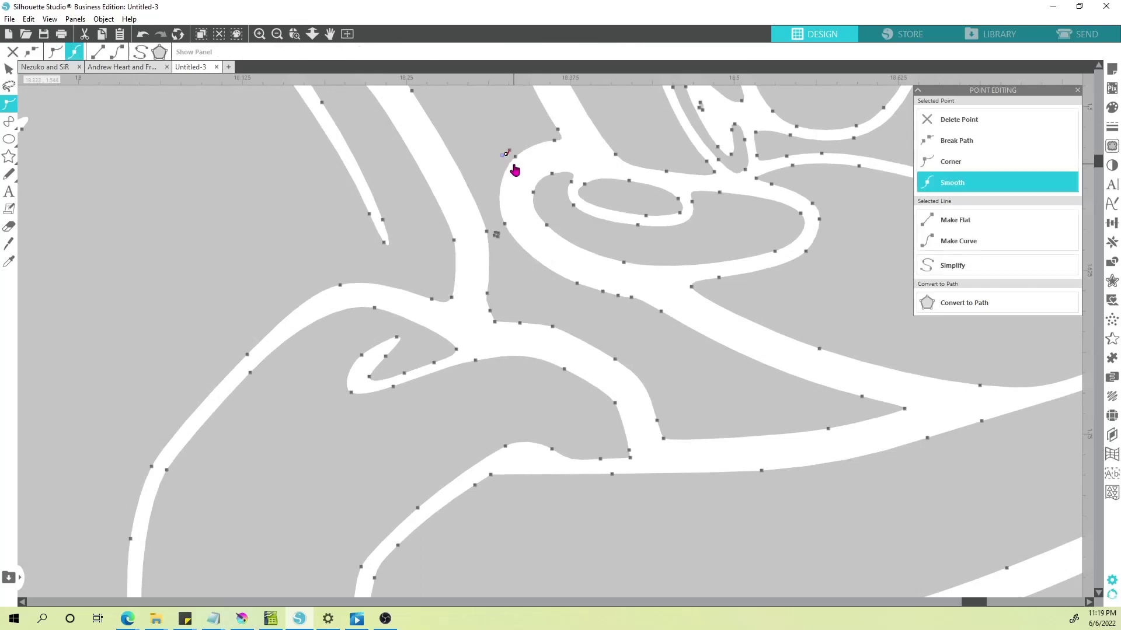
click(515, 170)
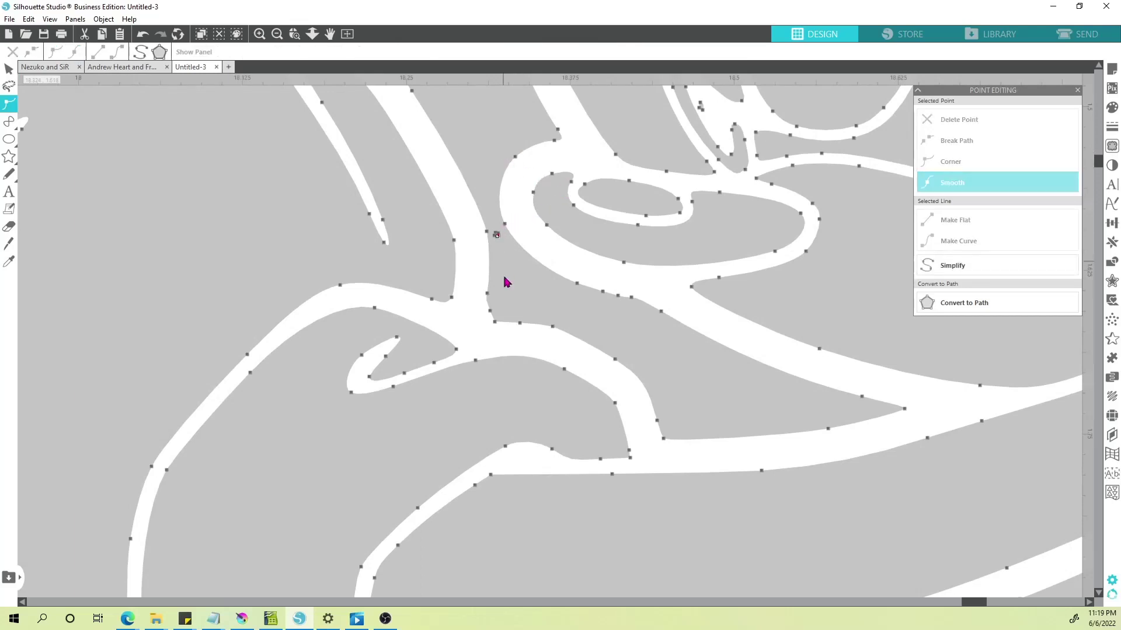
key(Delete)
click(713, 374)
- Examine the glove, legs and shoes of the traced Sonic for remaining stray specks
scroll(715, 377, down, 6)
scroll(869, 467, down, 1)
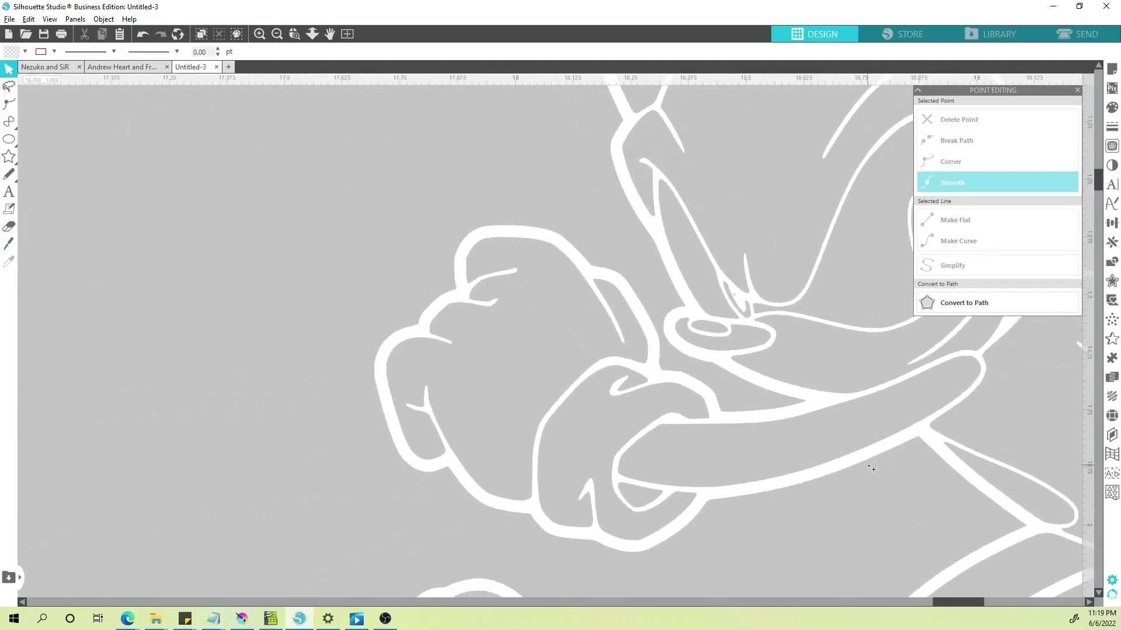
scroll(870, 468, down, 1)
key(space)
drag(916, 487, 523, 288)
drag(709, 415, 503, 345)
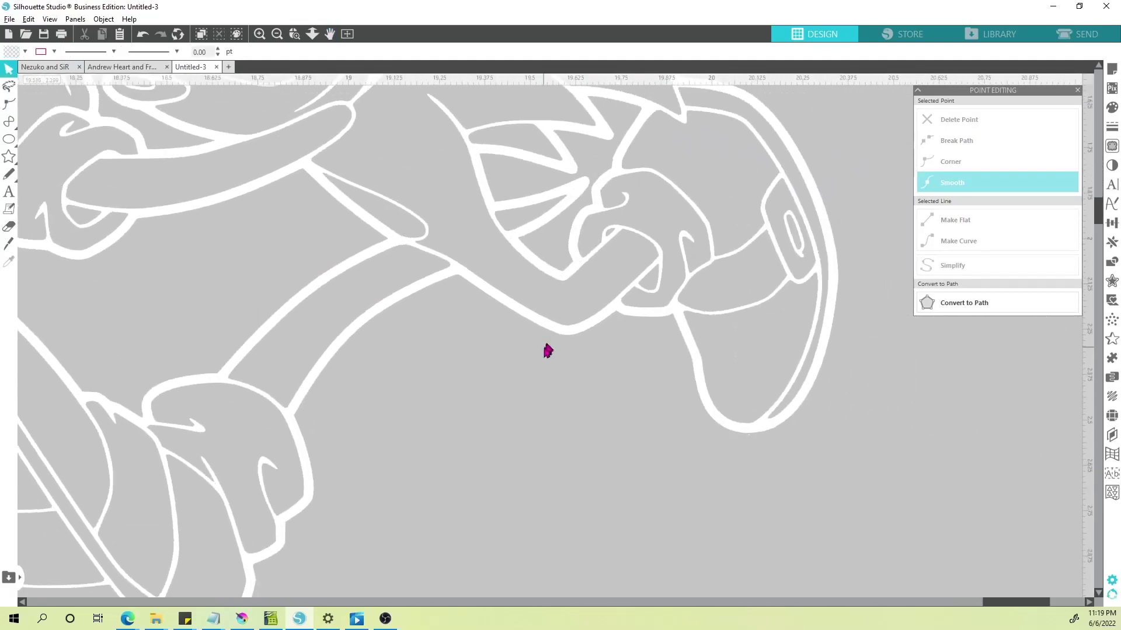
scroll(545, 349, down, 7)
- Apply the Invert image effect at 100 to the black-background Sonic image
key(space)
drag(315, 313, 448, 312)
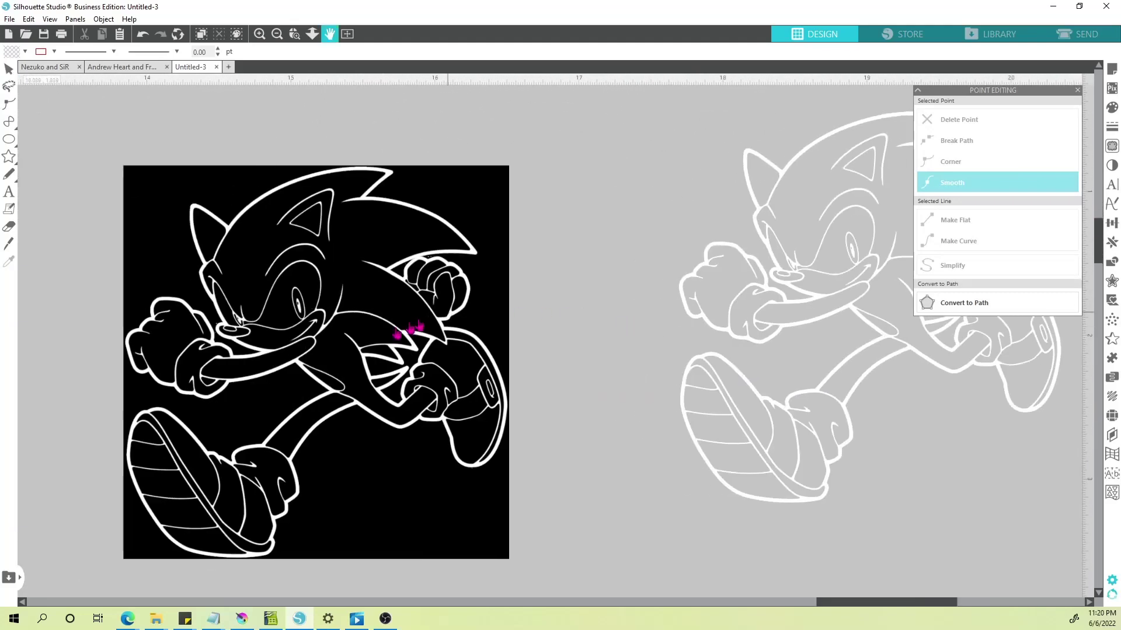
click(335, 280)
click(1112, 165)
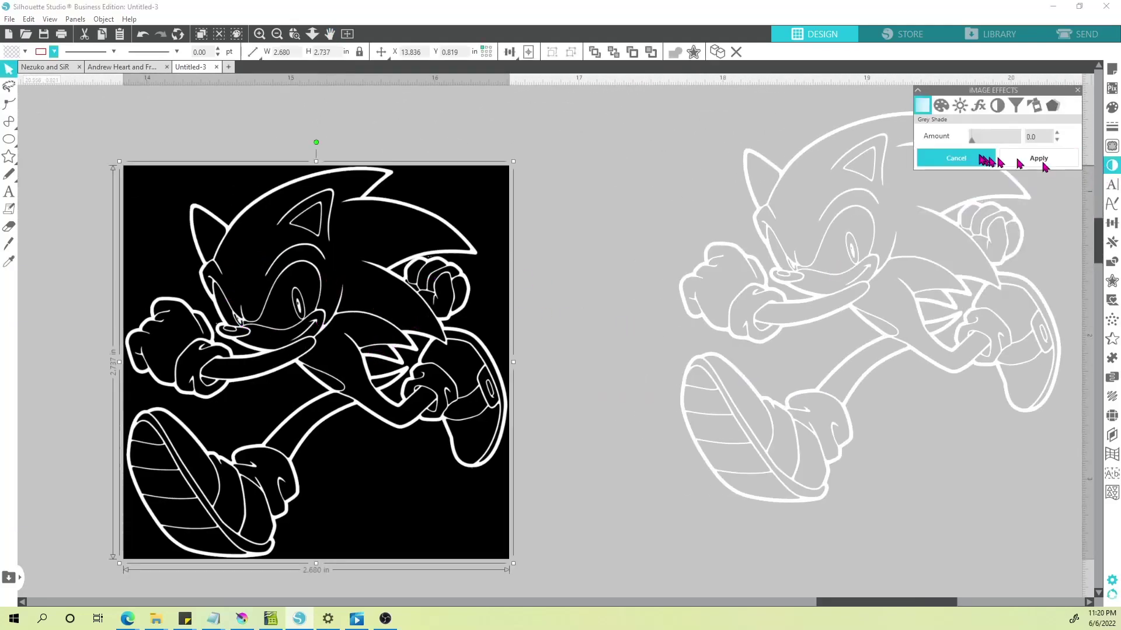
click(996, 106)
drag(972, 141, 1019, 141)
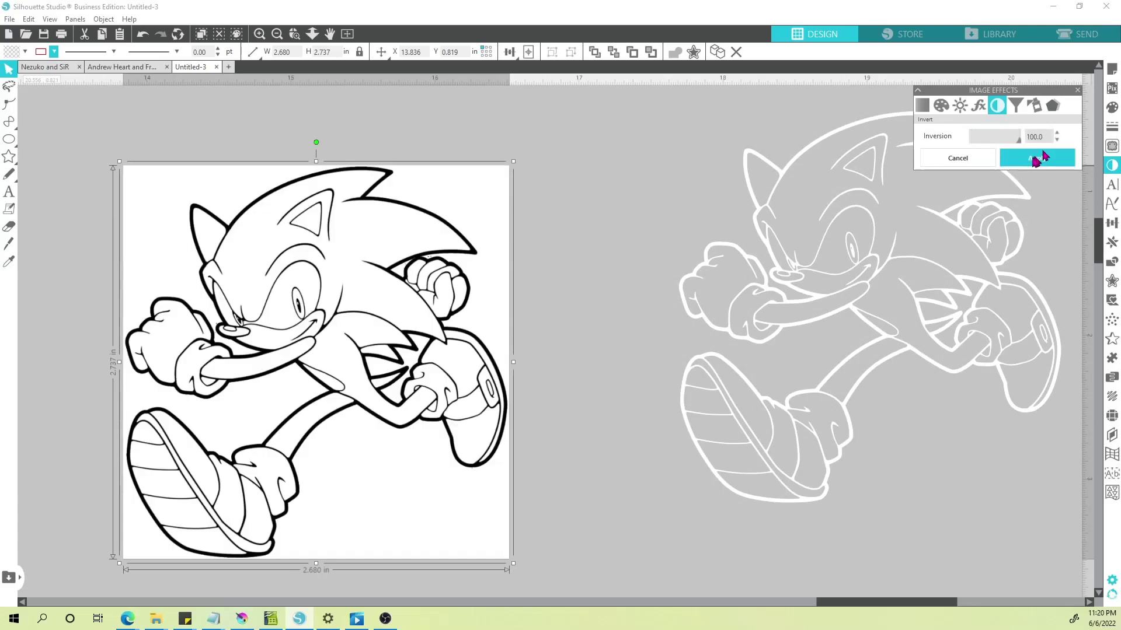
click(1037, 159)
click(557, 241)
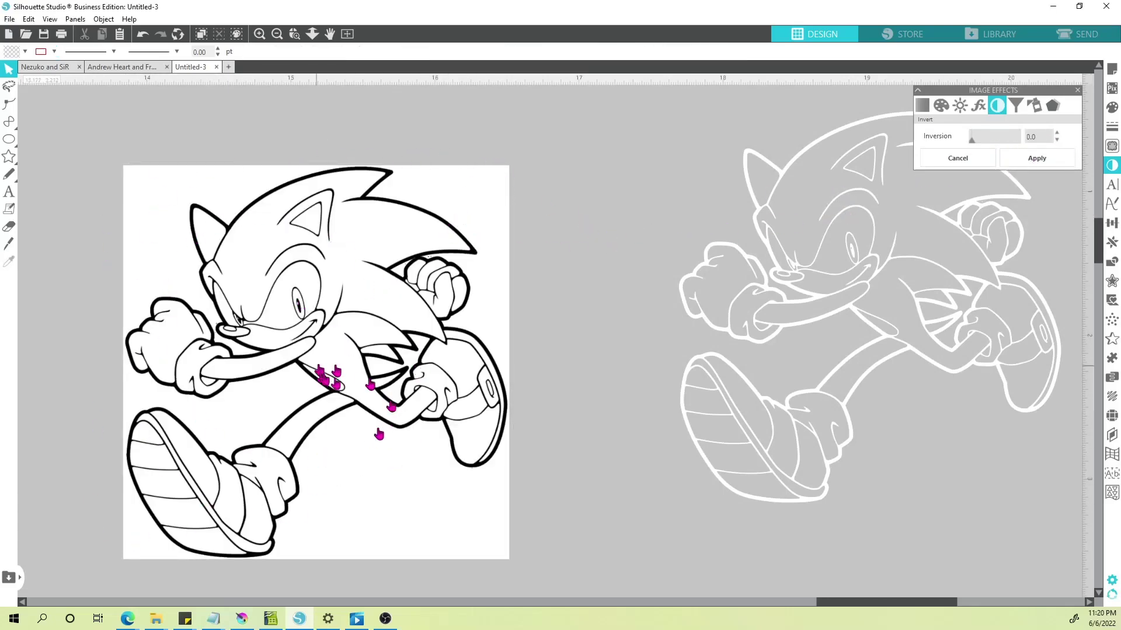
- Replace the inverted flag image on the black background with the original red, white and blue flag image from the file folder
drag(980, 465, 733, 485)
scroll(784, 475, down, 1)
scroll(784, 475, down, 1)
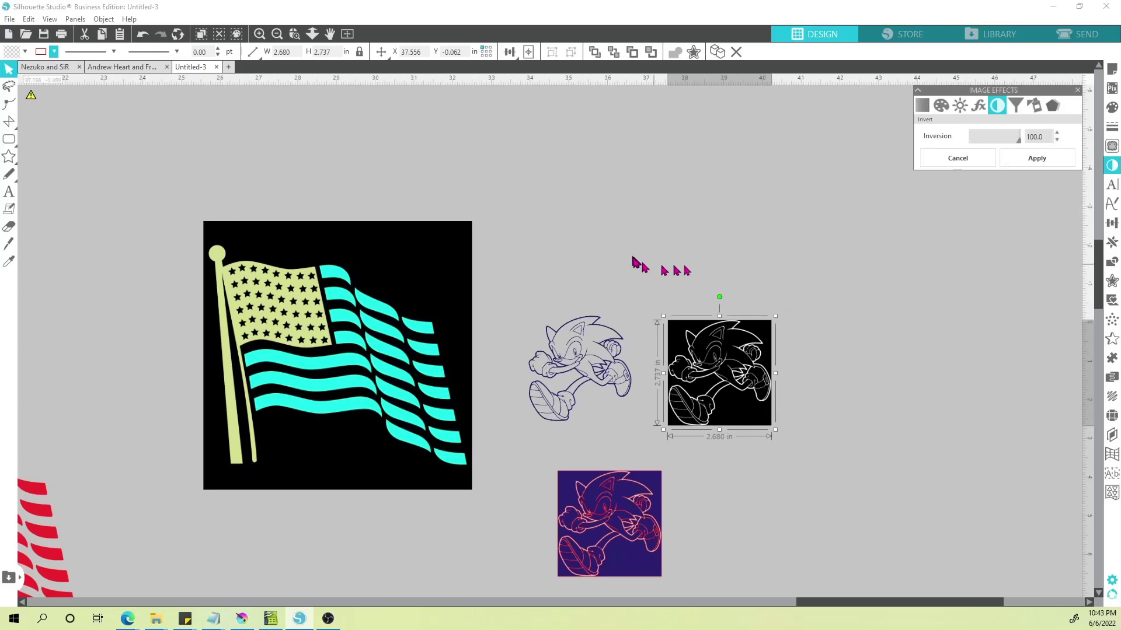
drag(629, 266, 928, 172)
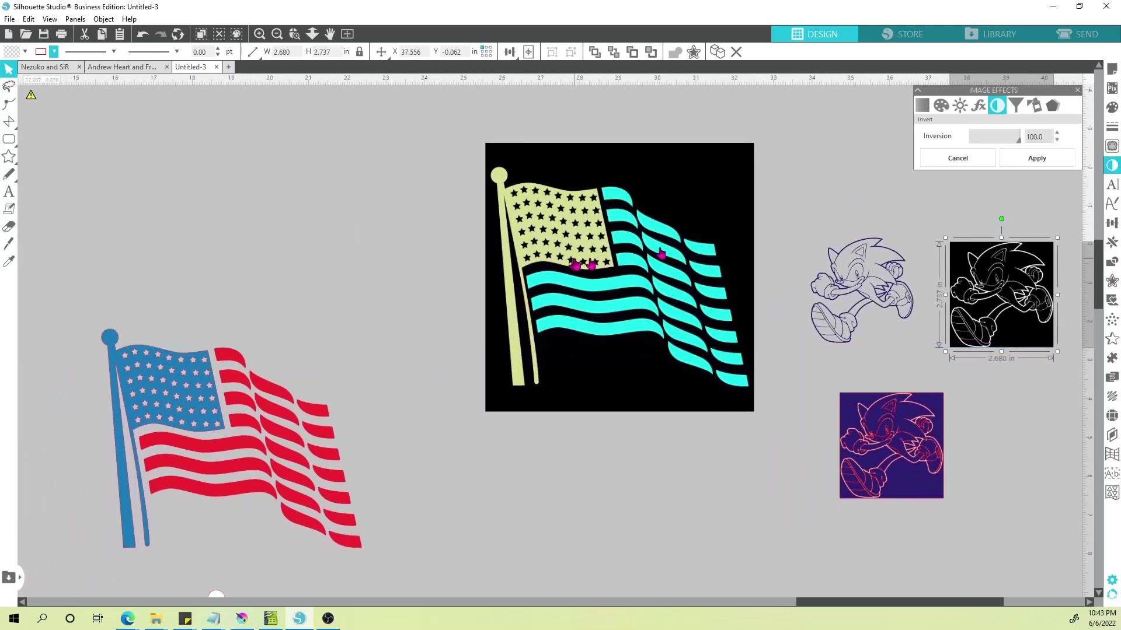
click(576, 258)
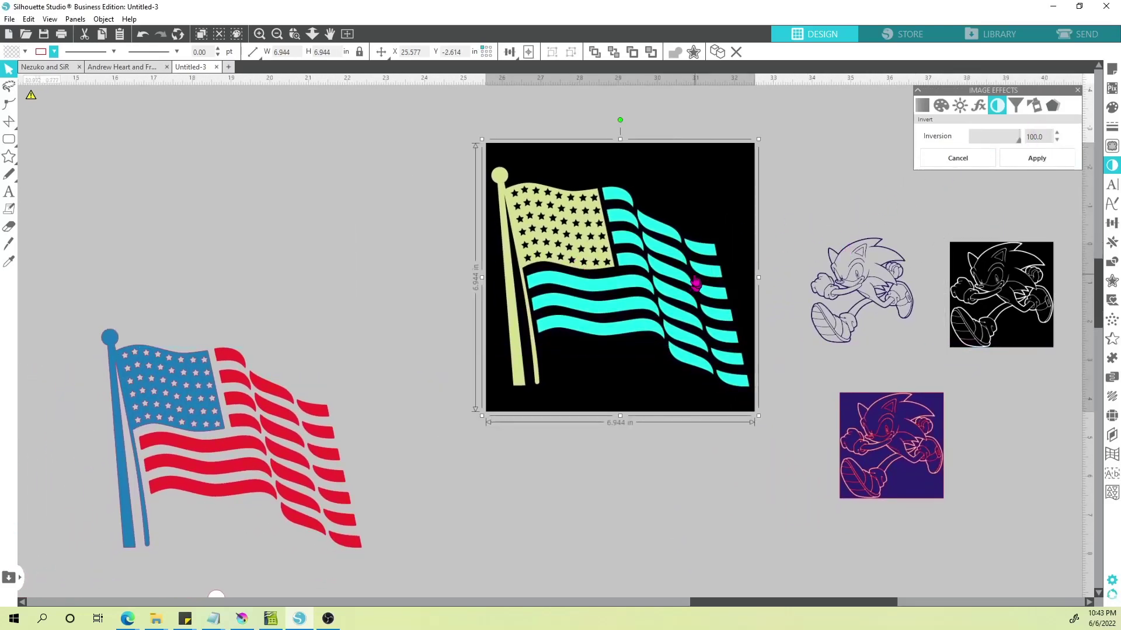
key(Delete)
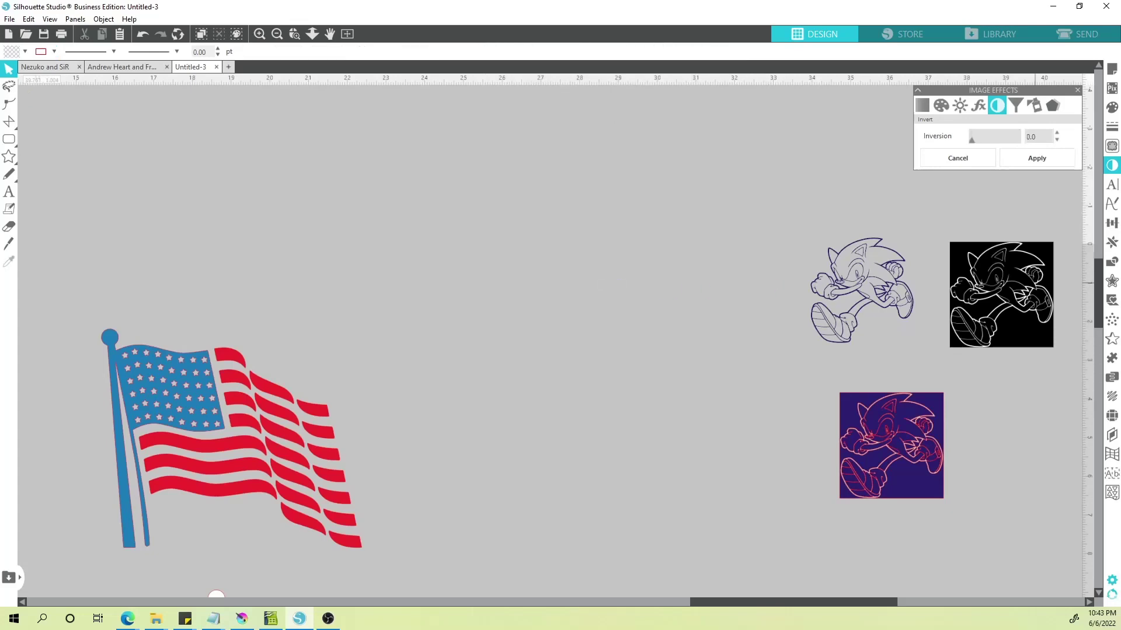
key(alt+Tab)
drag(1118, 359, 544, 274)
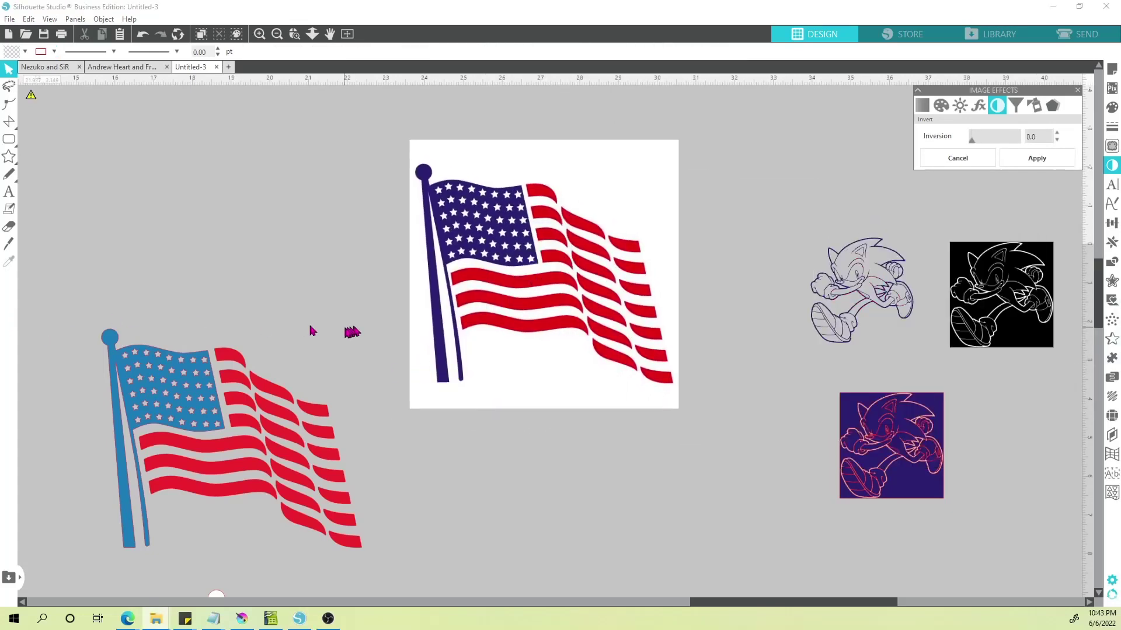
- Delete the traced blue-and-red flag and the three Sonic designs, leaving only the original flag image
click(204, 434)
key(Delete)
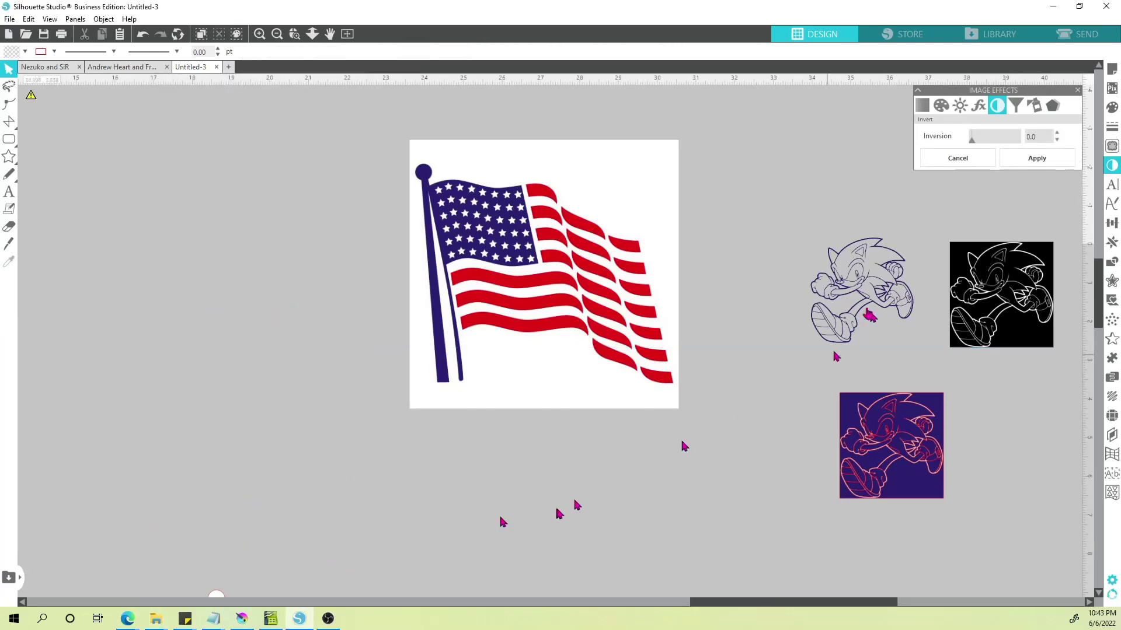
drag(785, 190, 1021, 471)
key(Delete)
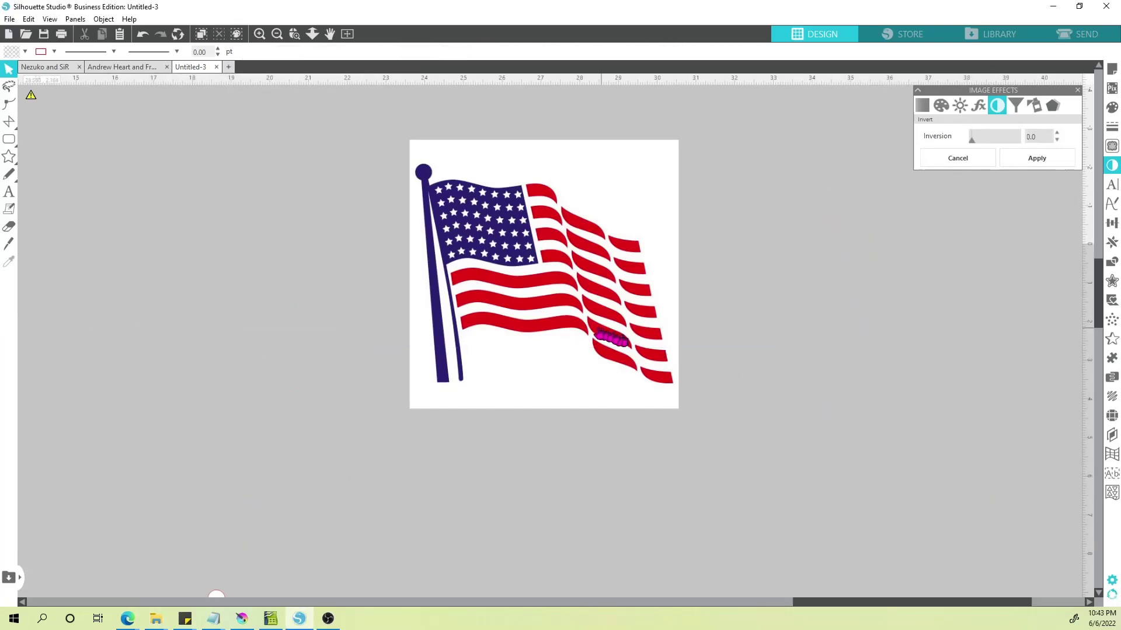
- Start a polygon below the flagpole, running it up between the pole and the stripes and along the lower edge of the star field
drag(431, 405, 572, 473)
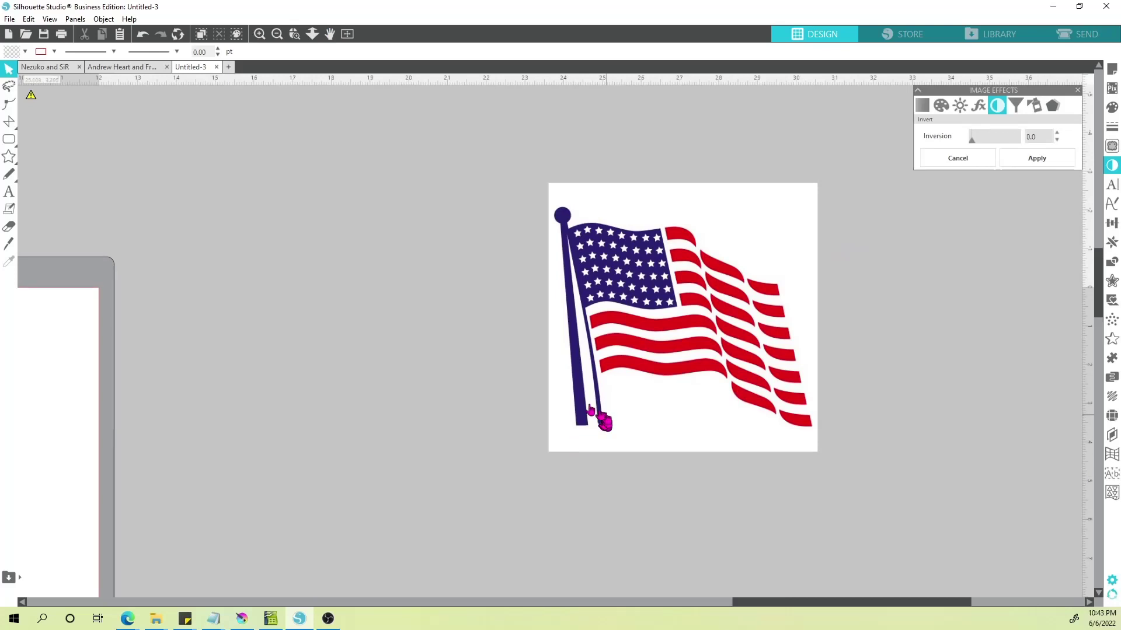
scroll(516, 387, up, 3)
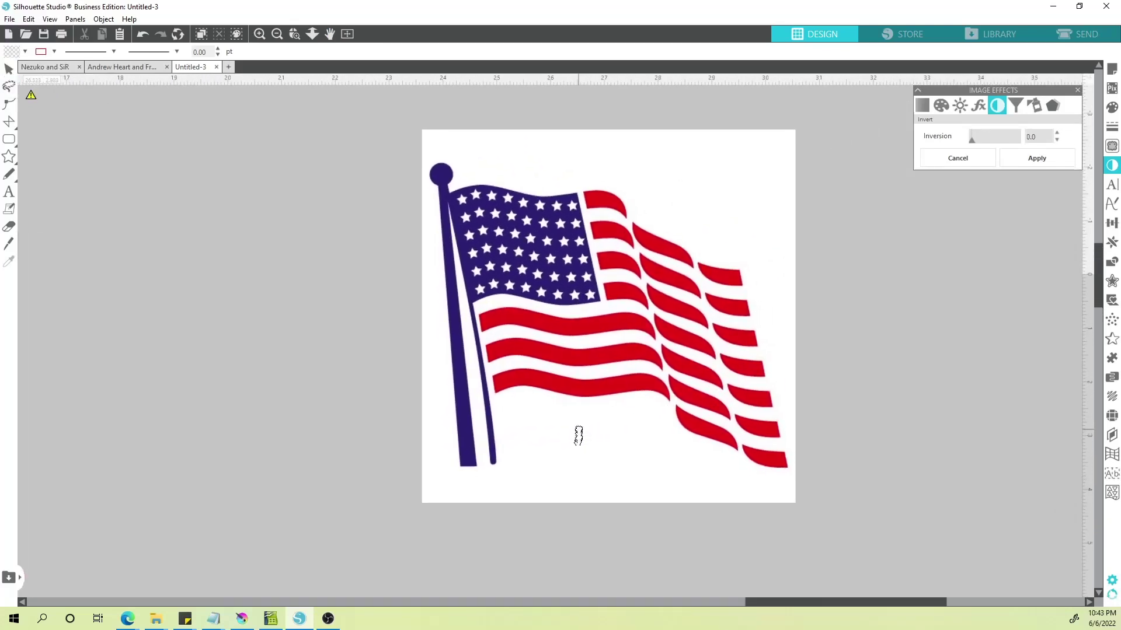
drag(578, 436, 575, 424)
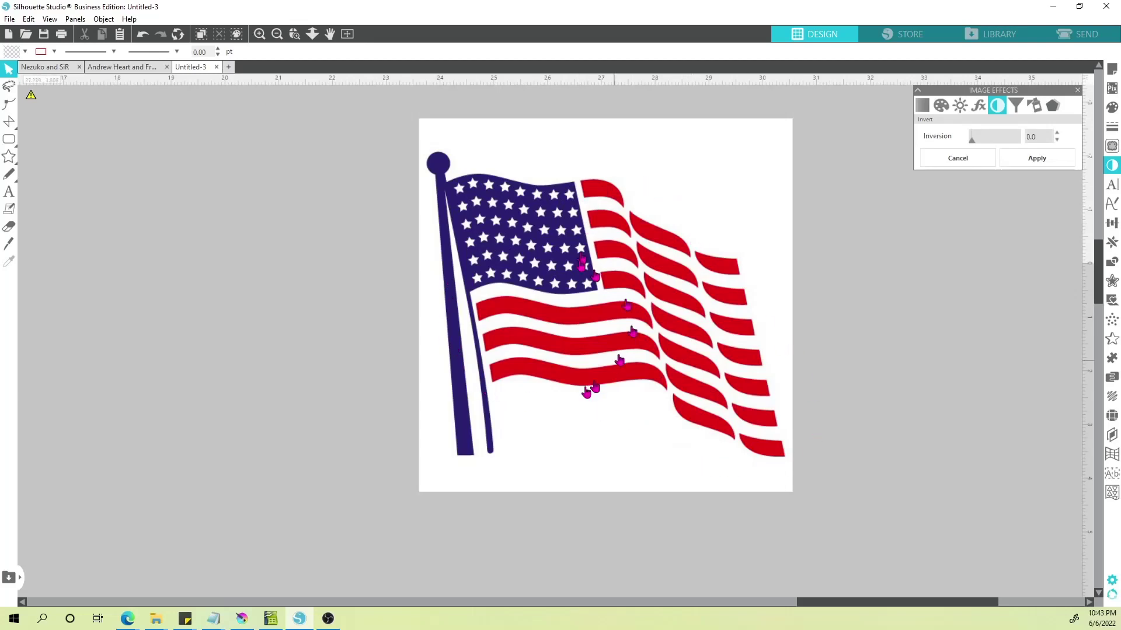
mouse_move(11, 124)
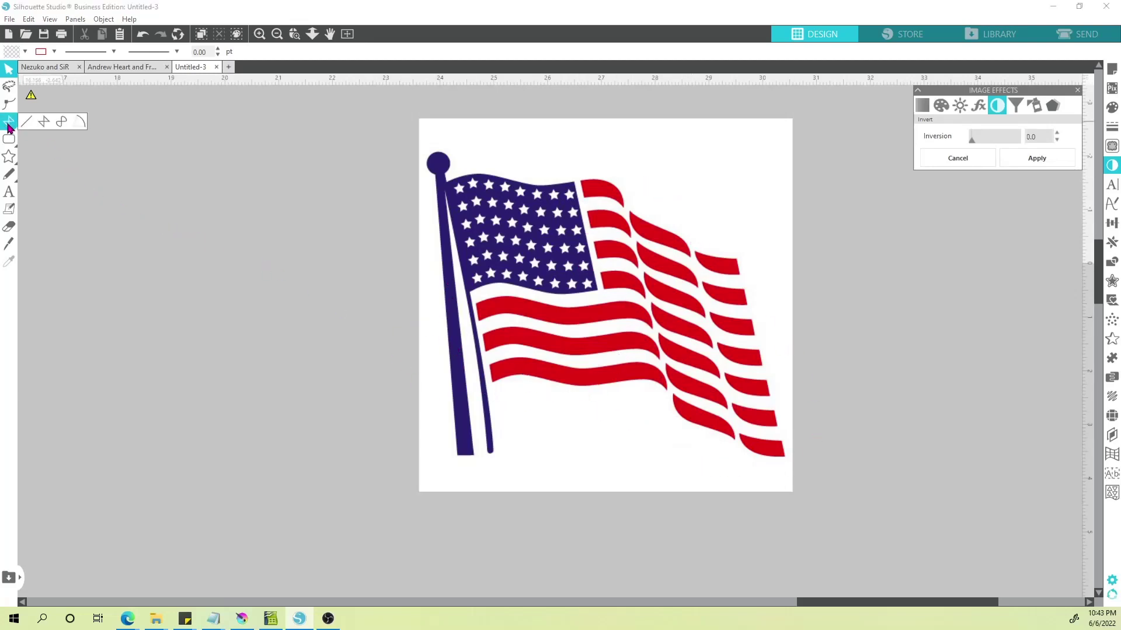
click(44, 122)
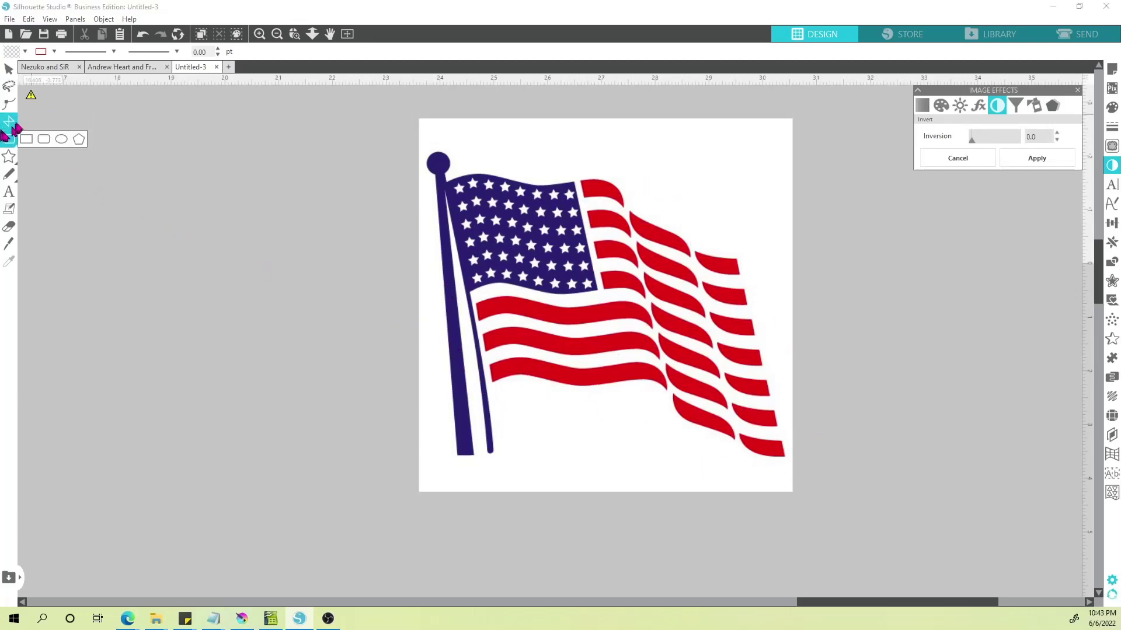
mouse_move(10, 123)
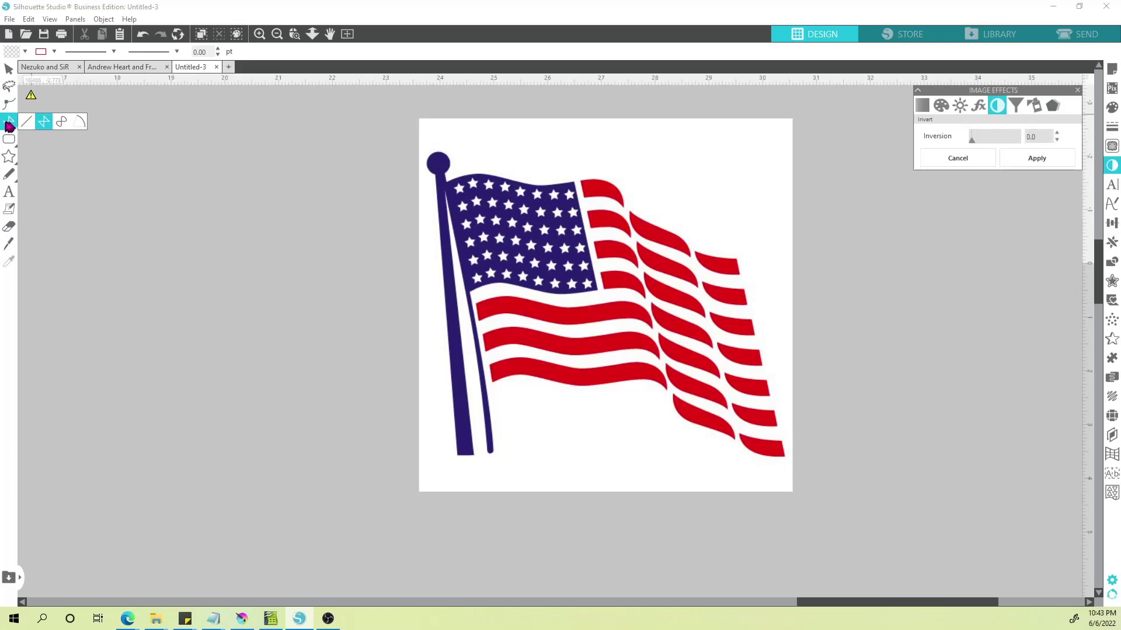
click(51, 125)
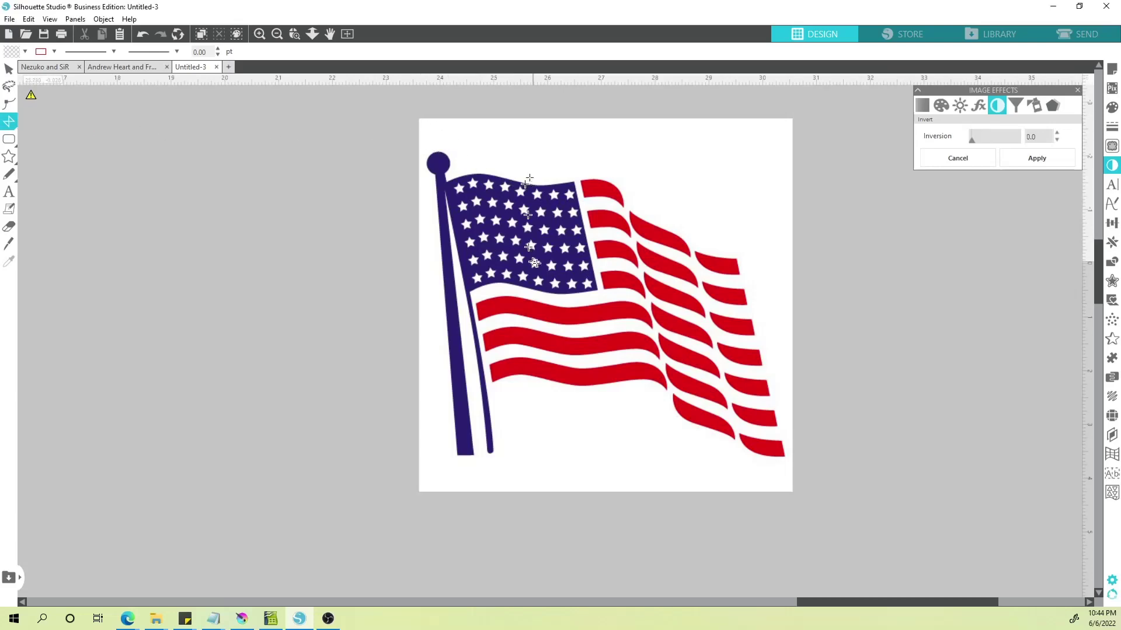
click(505, 469)
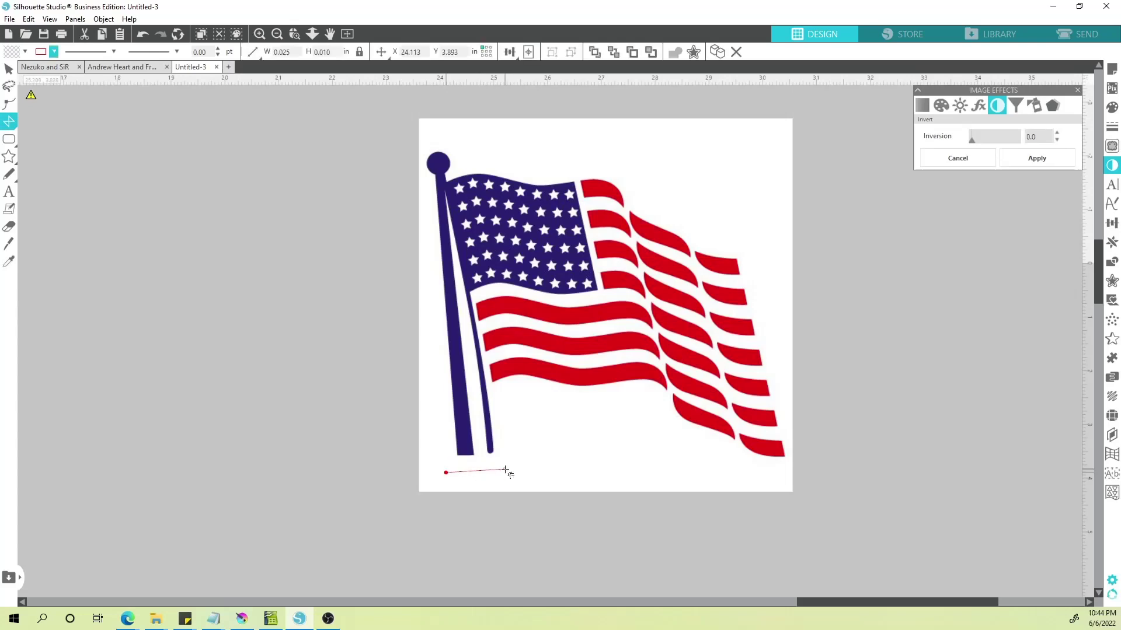
scroll(508, 467, up, 3)
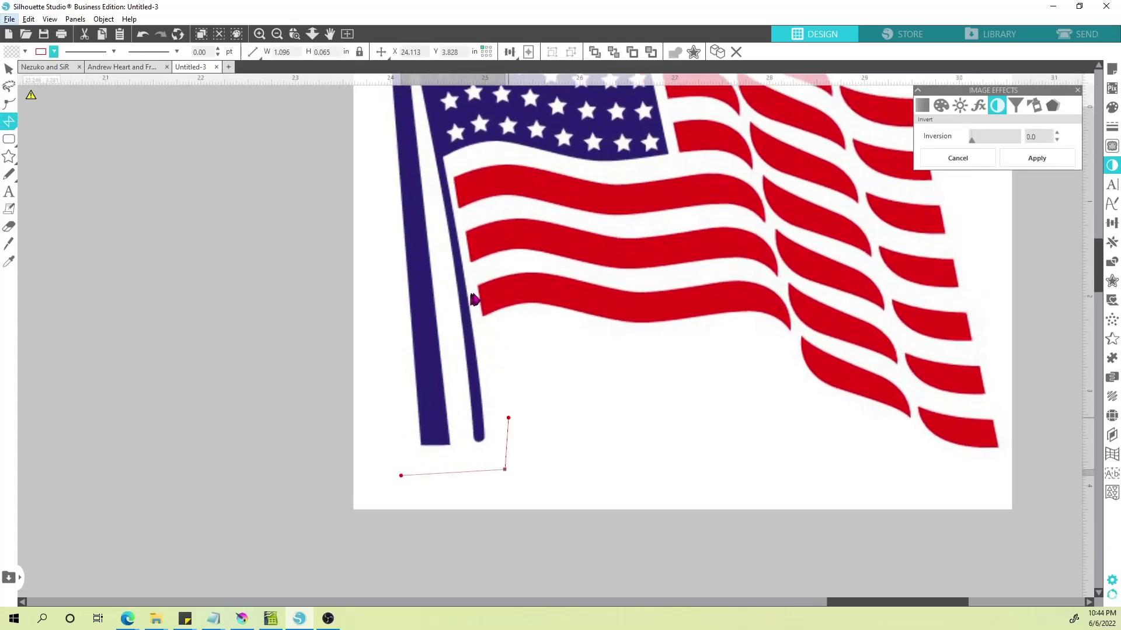
click(448, 166)
click(553, 159)
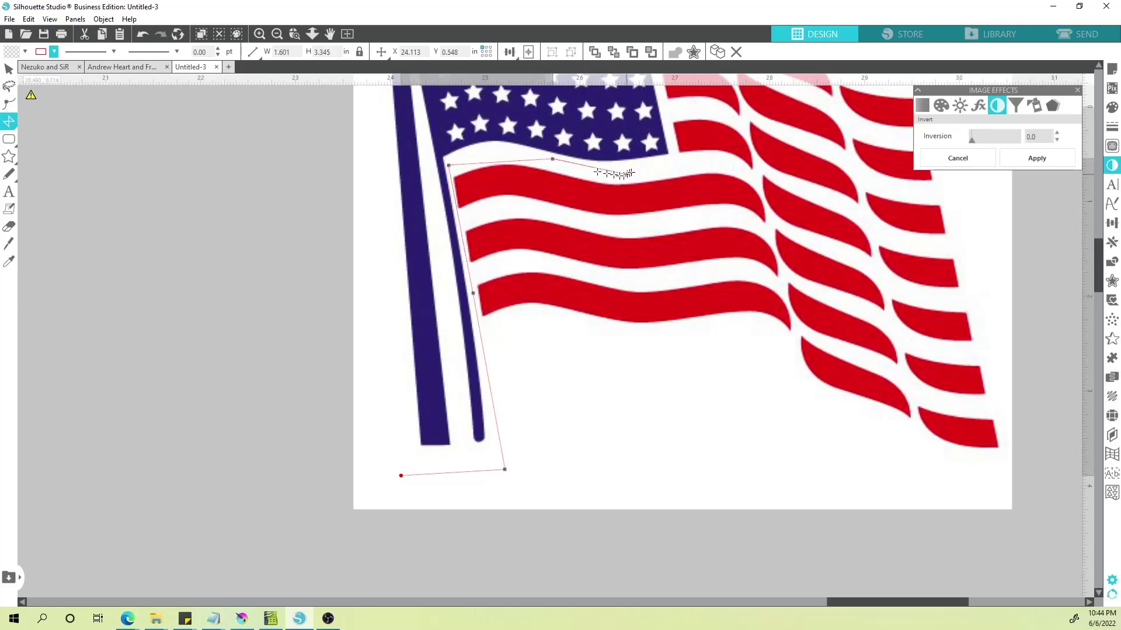
click(638, 171)
click(675, 164)
- Continue the polygon around the star field and the flagpole and close it, about 4.1 by 6.4 in overall
drag(664, 148, 703, 311)
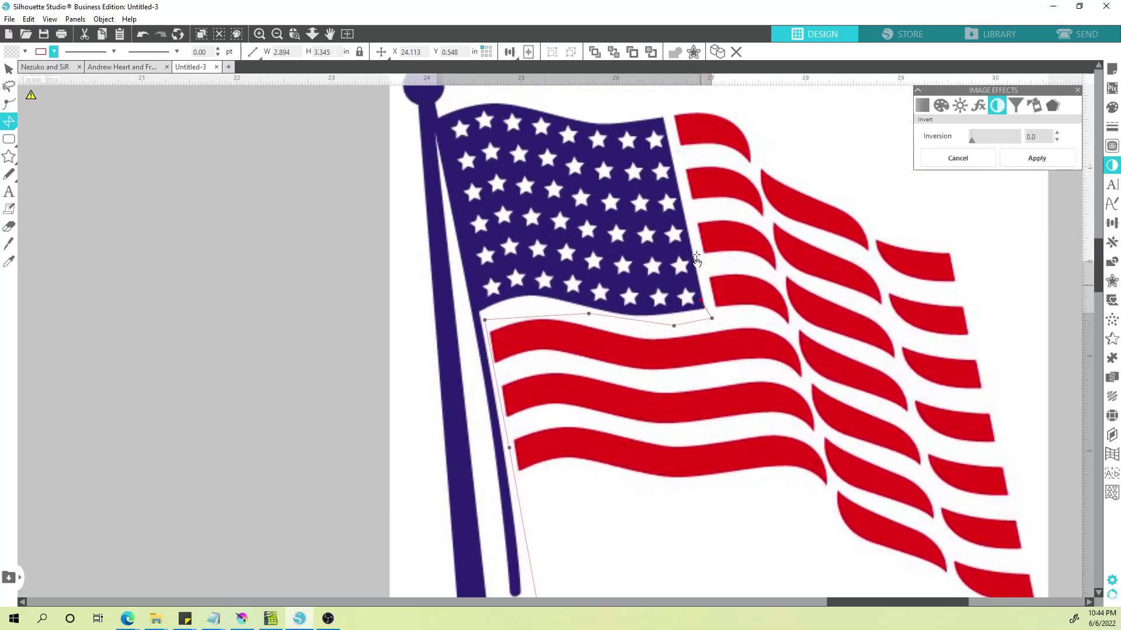
click(665, 101)
drag(583, 149, 708, 263)
click(446, 142)
drag(501, 406, 420, 89)
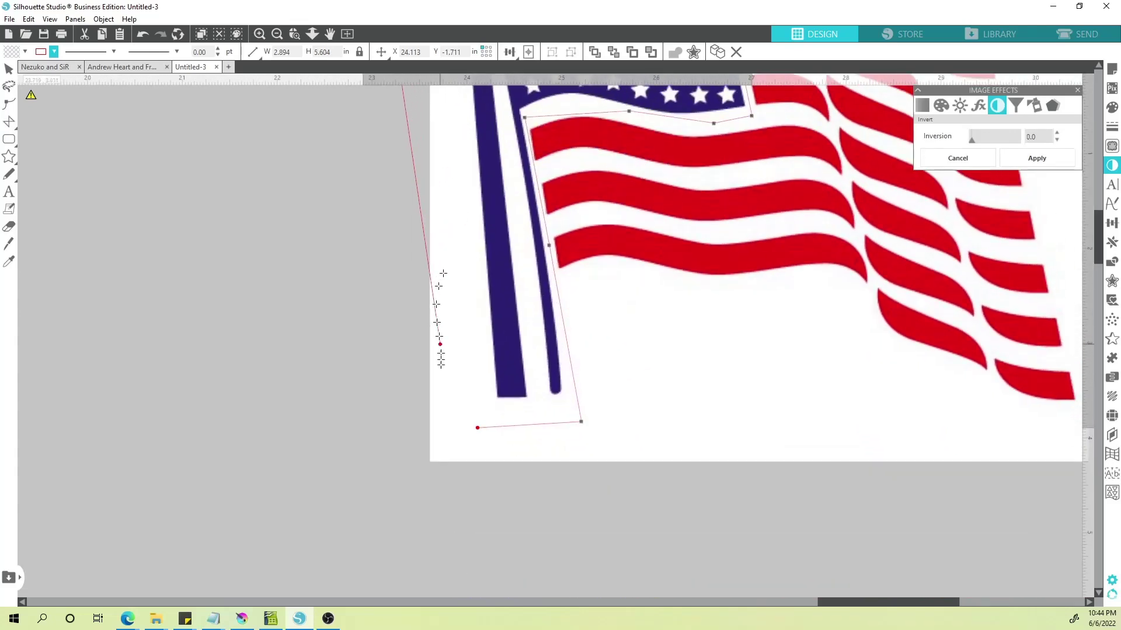
click(478, 429)
scroll(401, 352, down, 2)
scroll(401, 356, down, 1)
drag(372, 292, 485, 453)
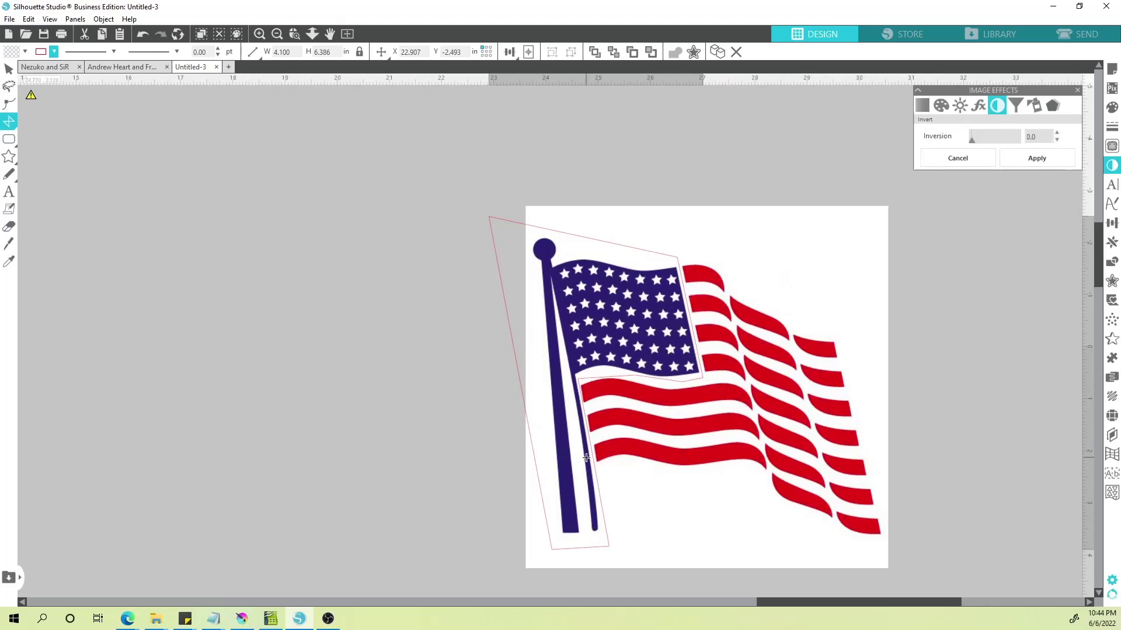
- Fill the polygon with white sampled from the flag image's background and set its outline colour to white
click(12, 55)
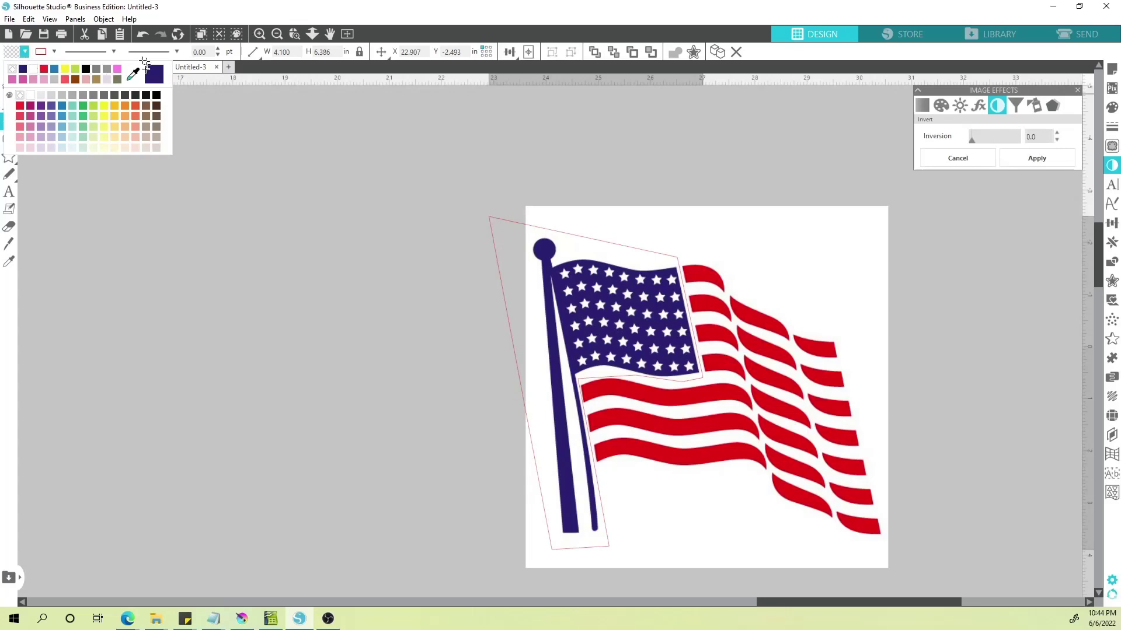
click(7, 52)
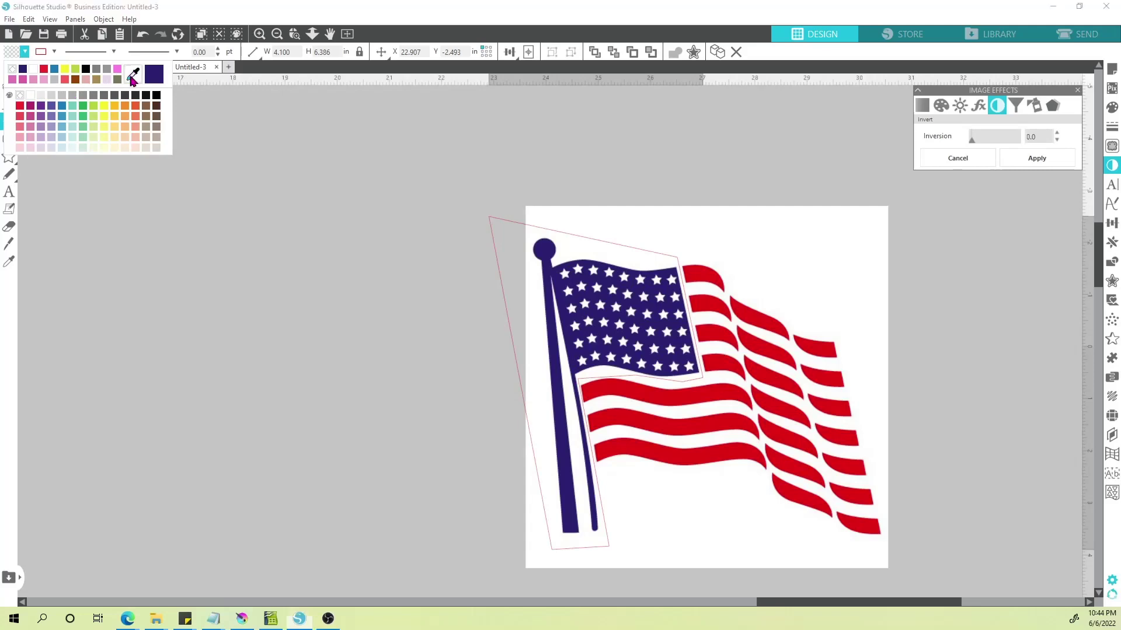
click(133, 73)
click(655, 216)
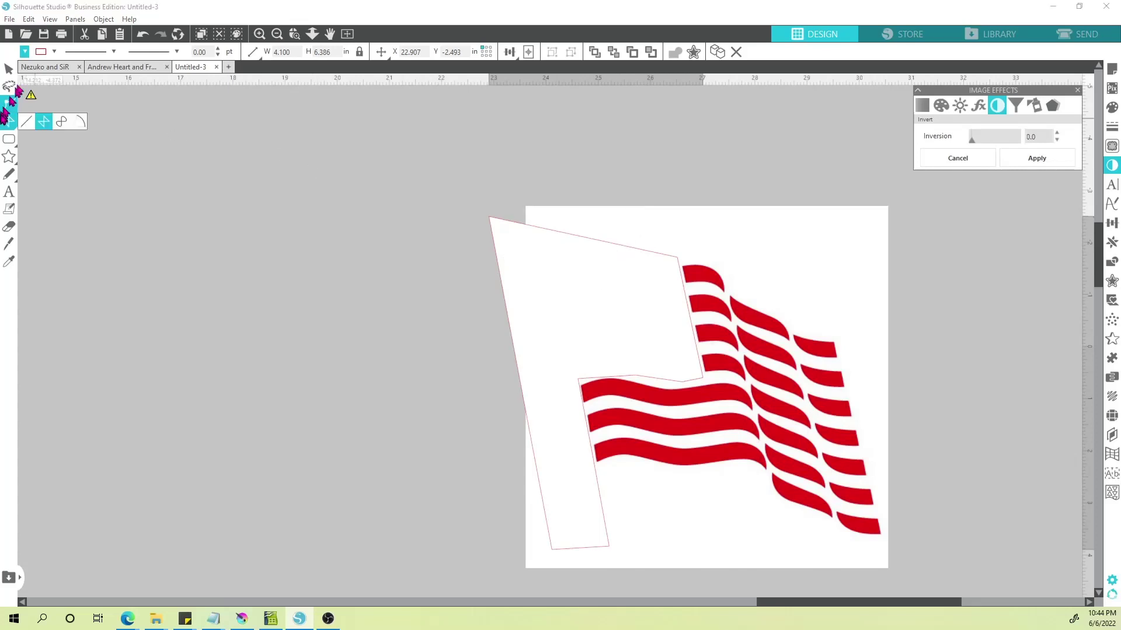
click(8, 70)
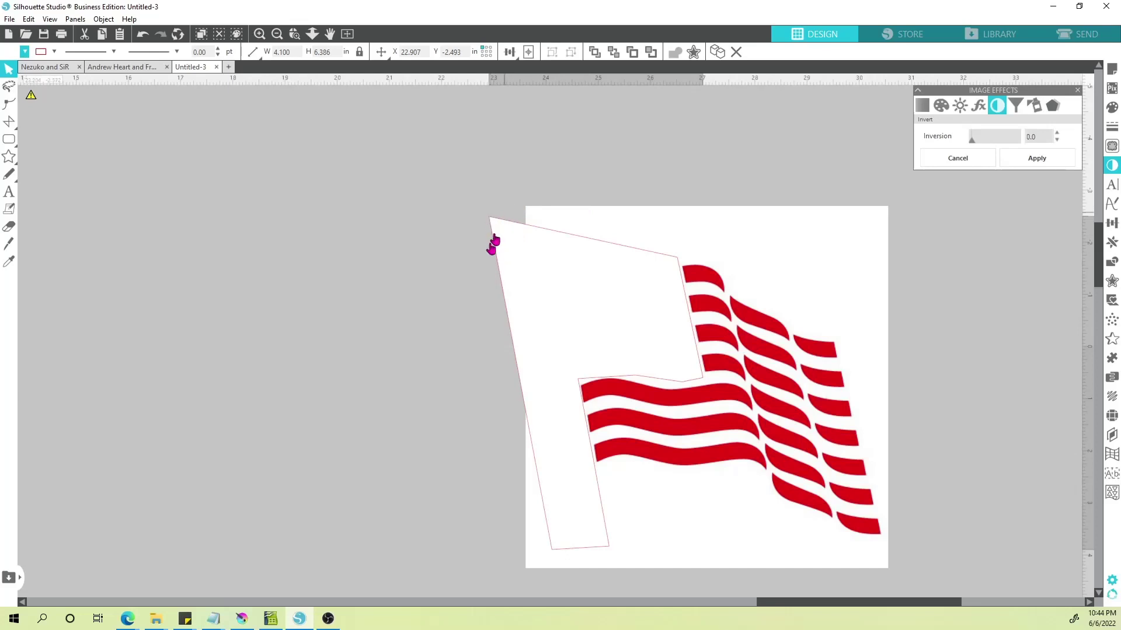
click(54, 52)
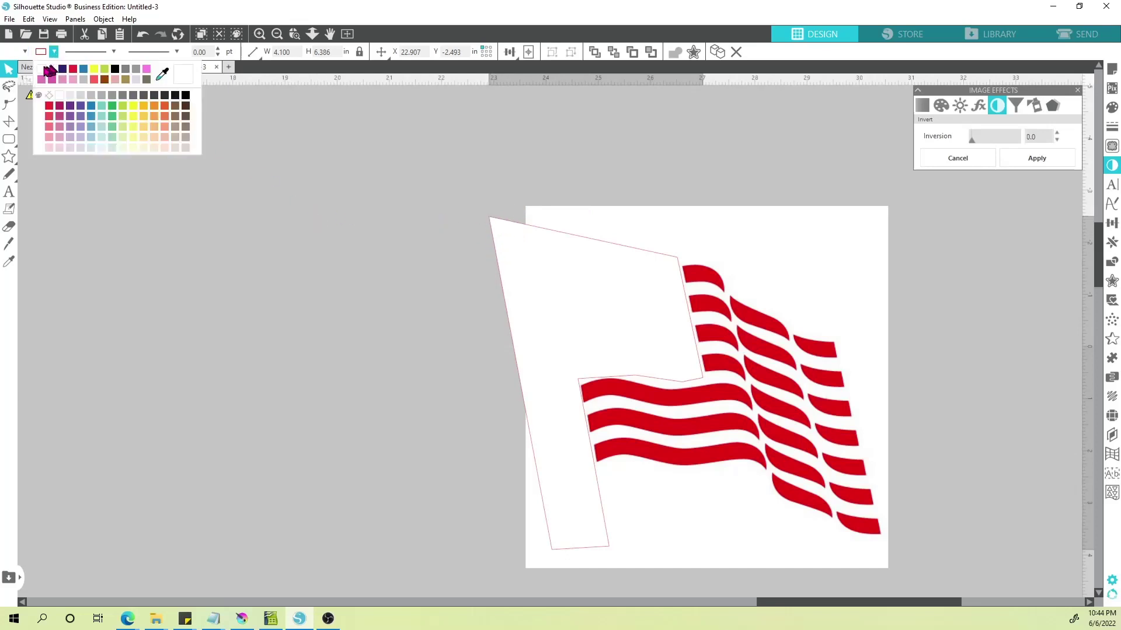
click(53, 70)
click(324, 206)
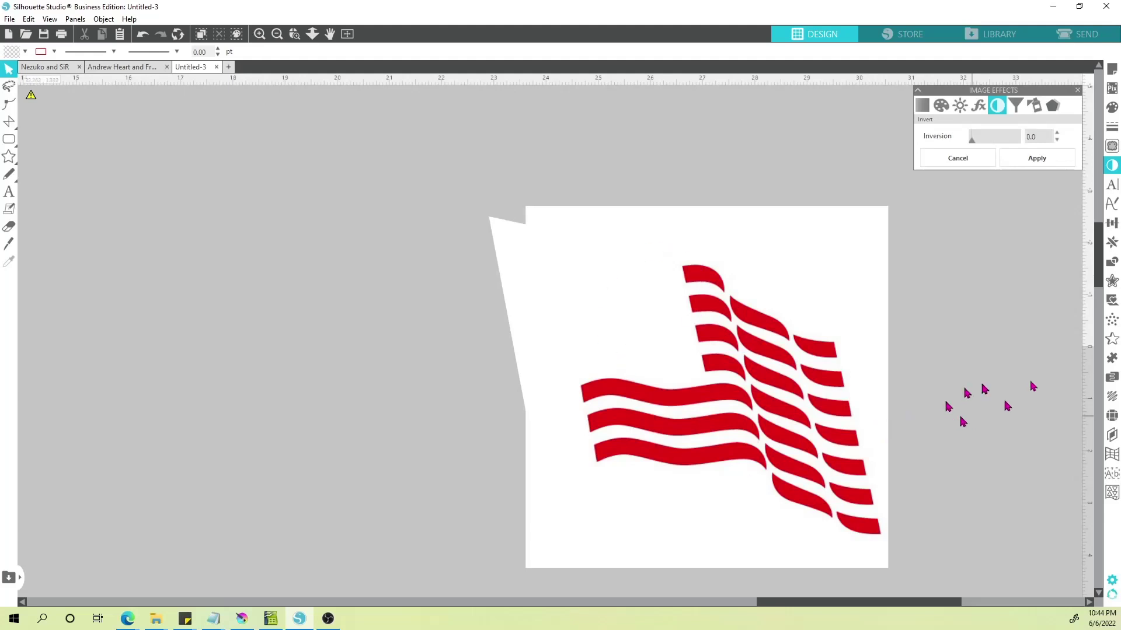
- Trace the masked flag image with a trace area around it, scale 4 and threshold 68
click(1110, 148)
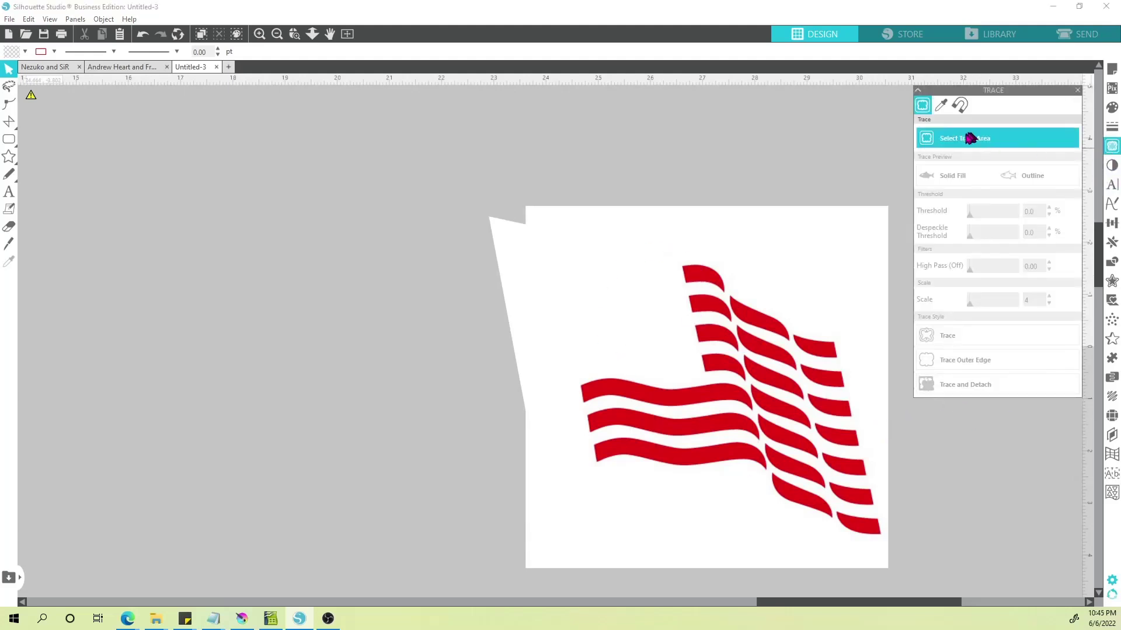
click(970, 138)
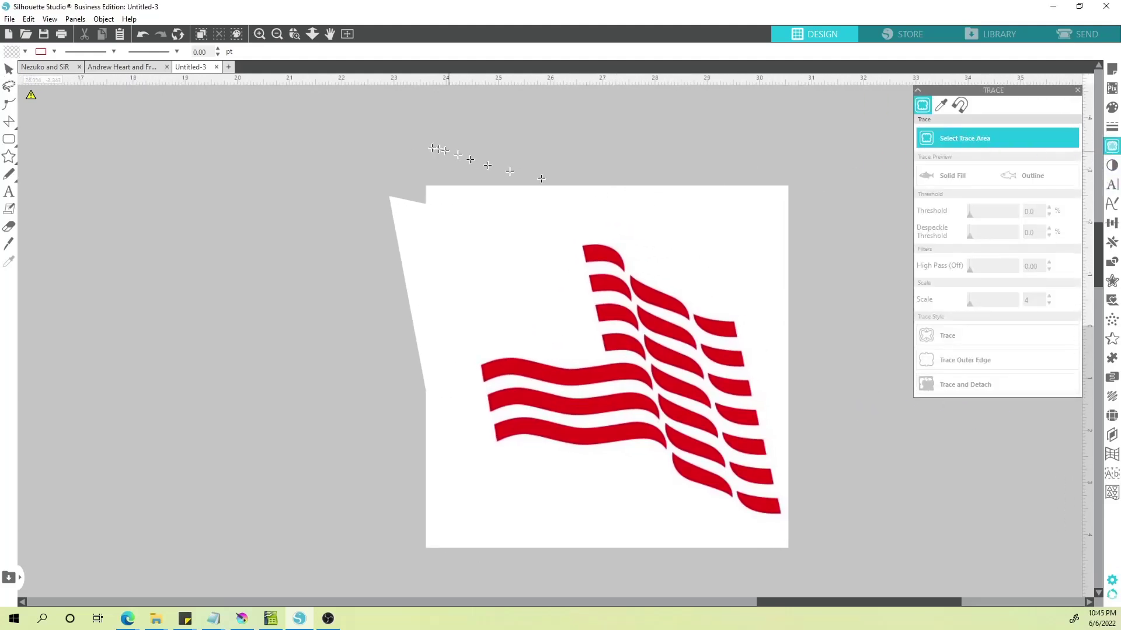
mouse_move(420, 142)
mouse_down()
mouse_move(841, 544)
mouse_move(841, 570)
mouse_up()
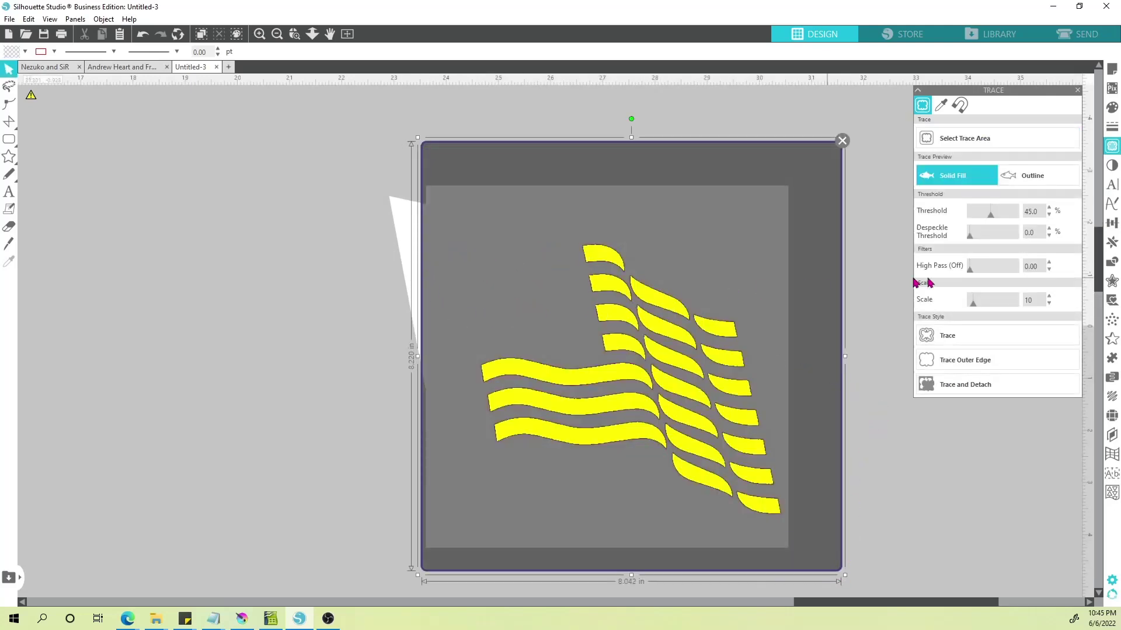
drag(974, 304, 953, 306)
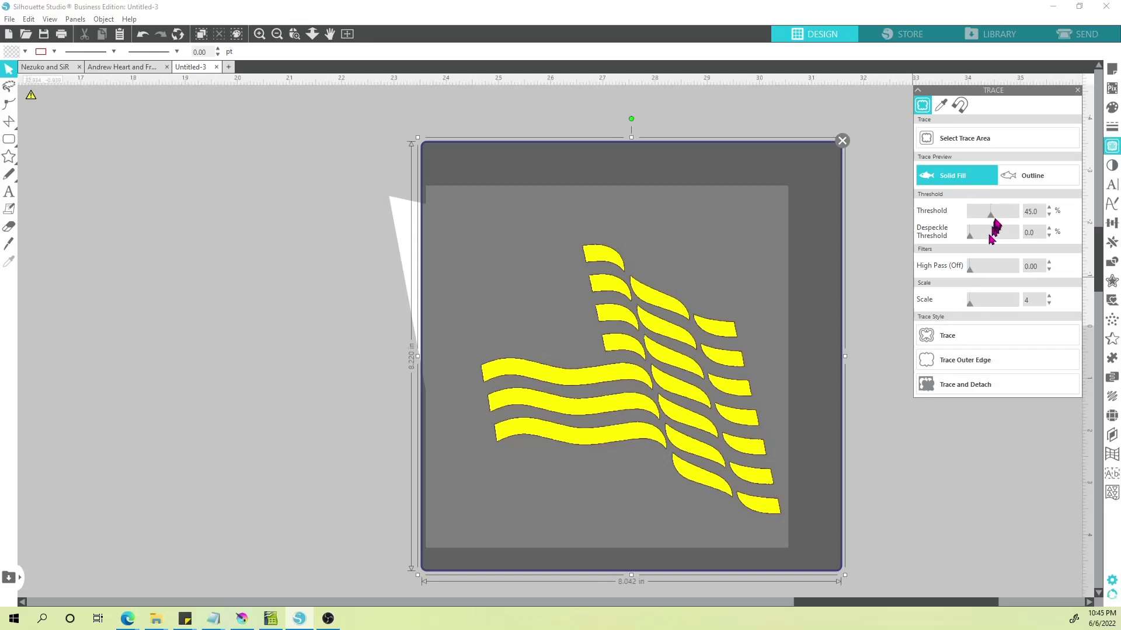
drag(997, 218, 1002, 219)
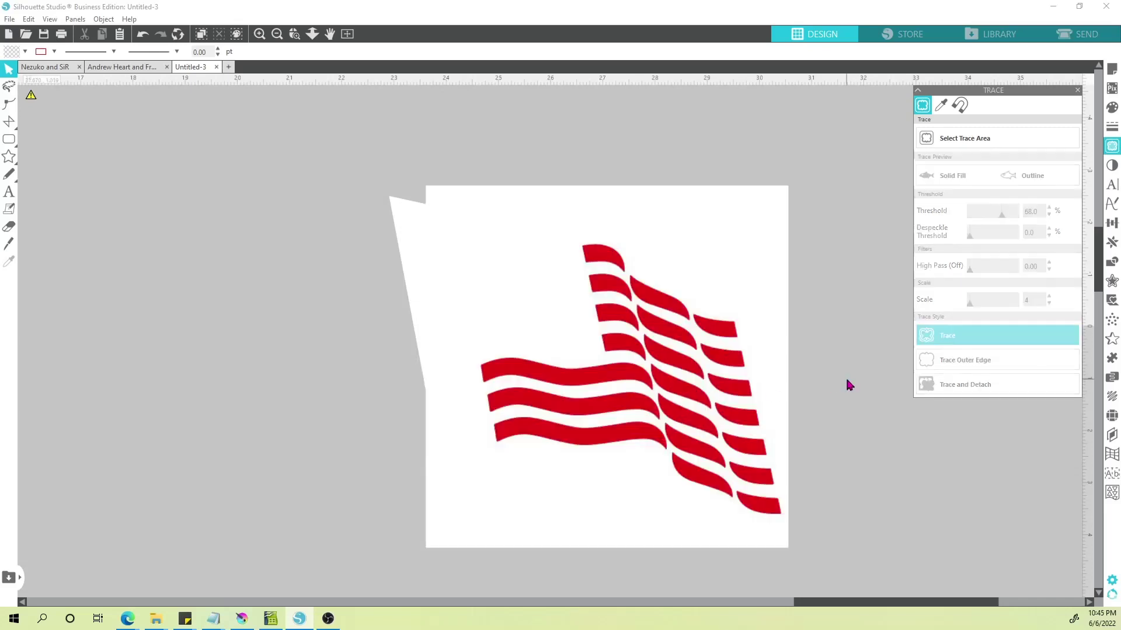
- Move the traced stripes to the left of the flag image and delete the white masking polygon
click(721, 396)
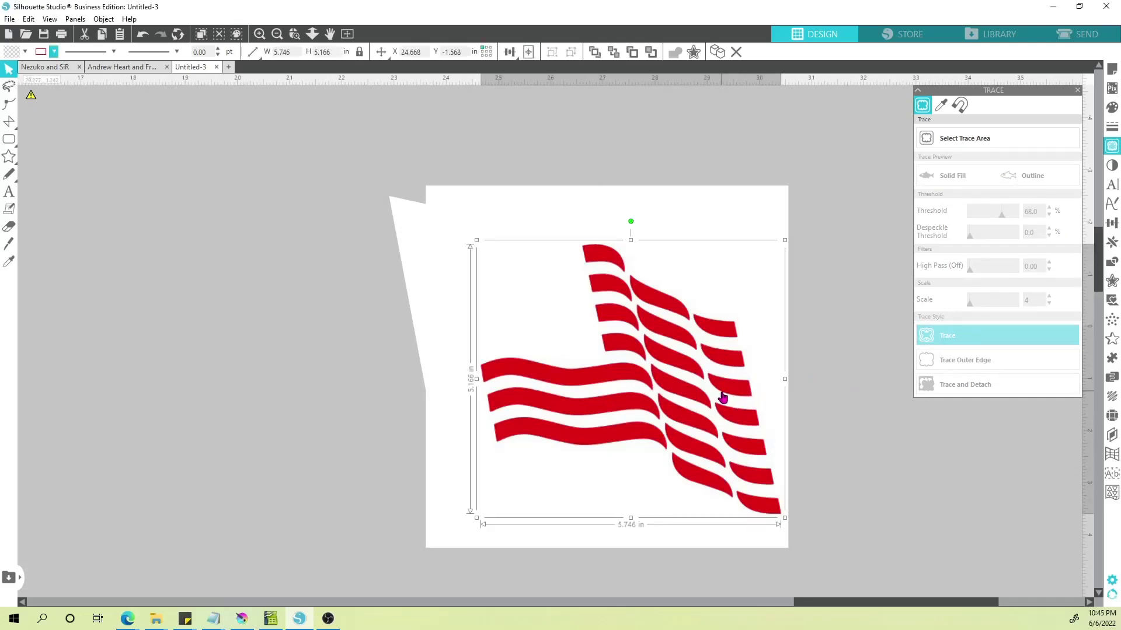
click(722, 395)
click(725, 397)
drag(723, 397, 293, 392)
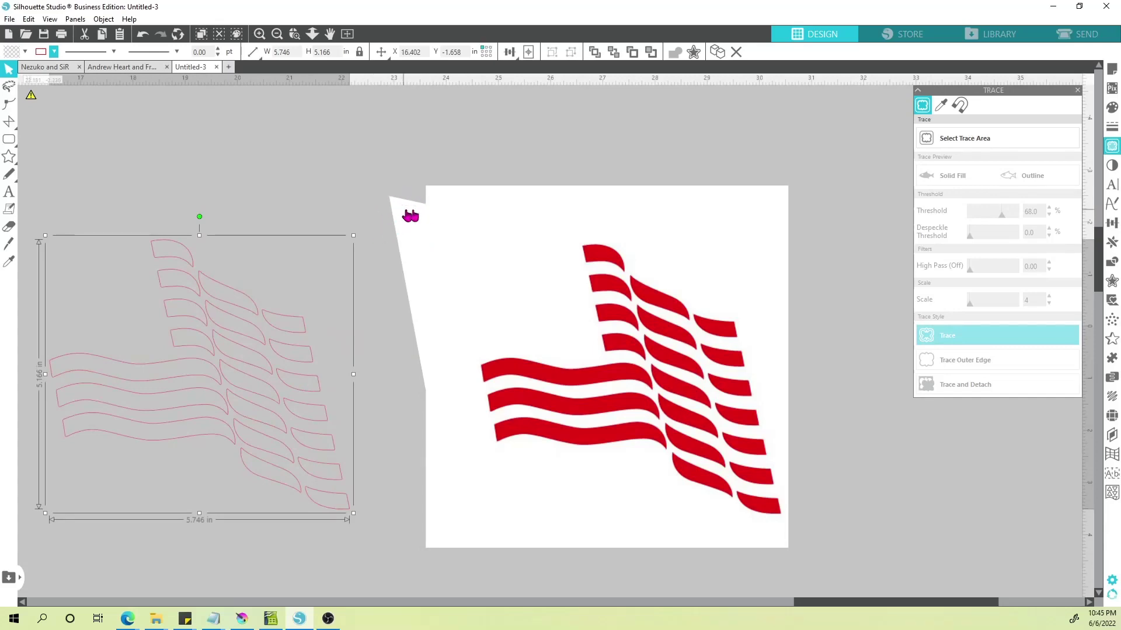
click(403, 216)
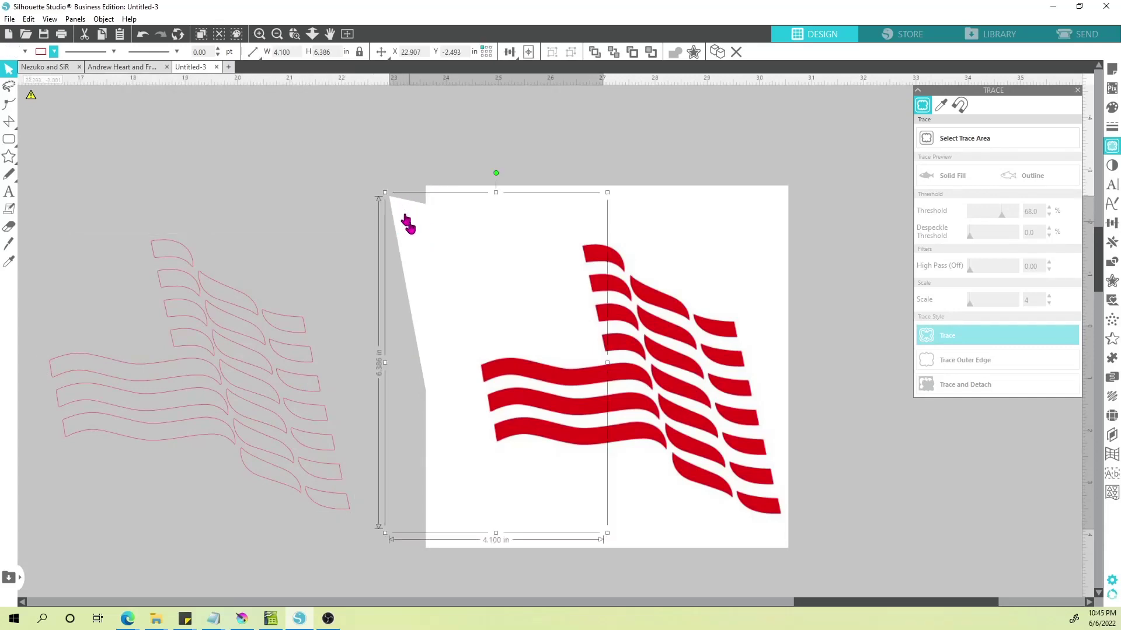
key(Delete)
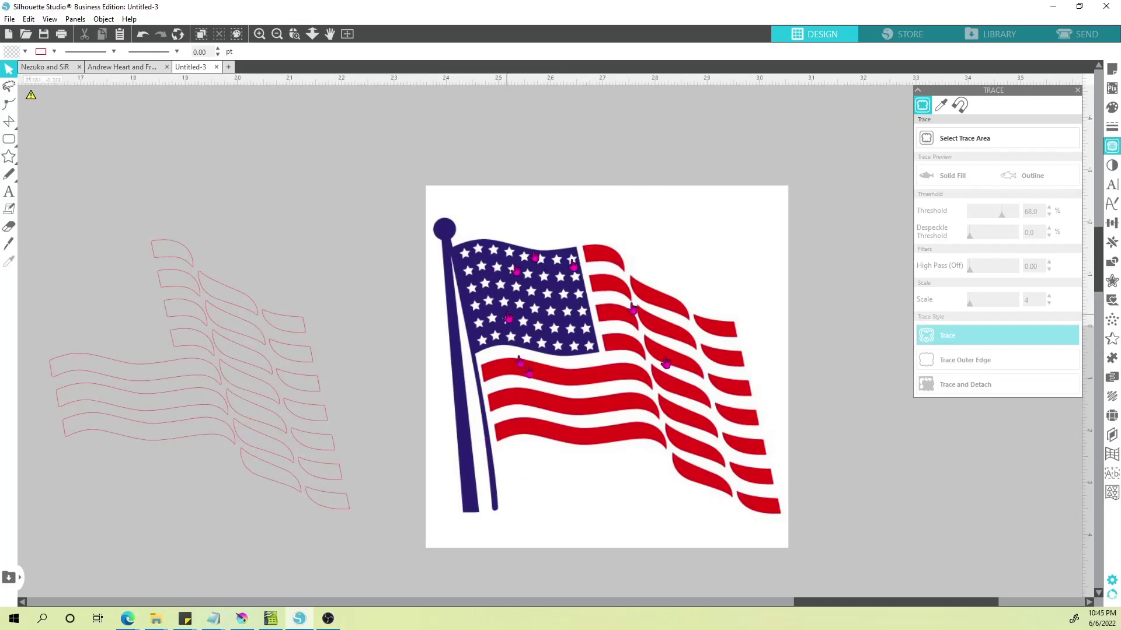
- Fill the traced stripes with red
click(245, 331)
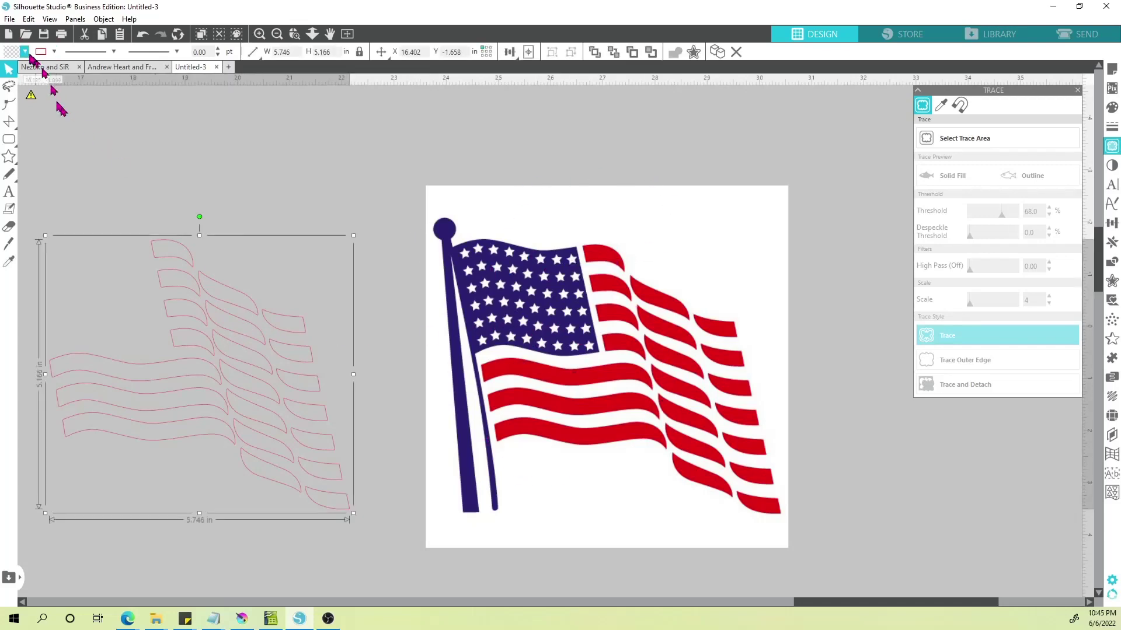
click(24, 52)
click(45, 70)
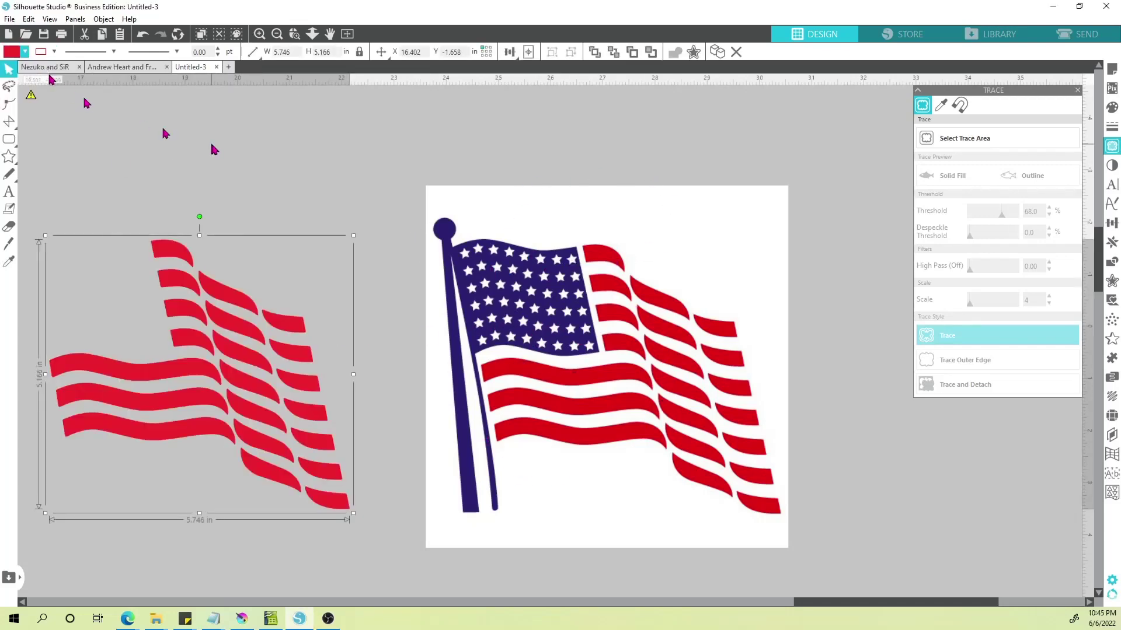
click(165, 131)
- Start a polygon above the star field's upper stripe-side corner, running down between stars and stripes and along its lower edge to the rope
scroll(292, 414, down, 3)
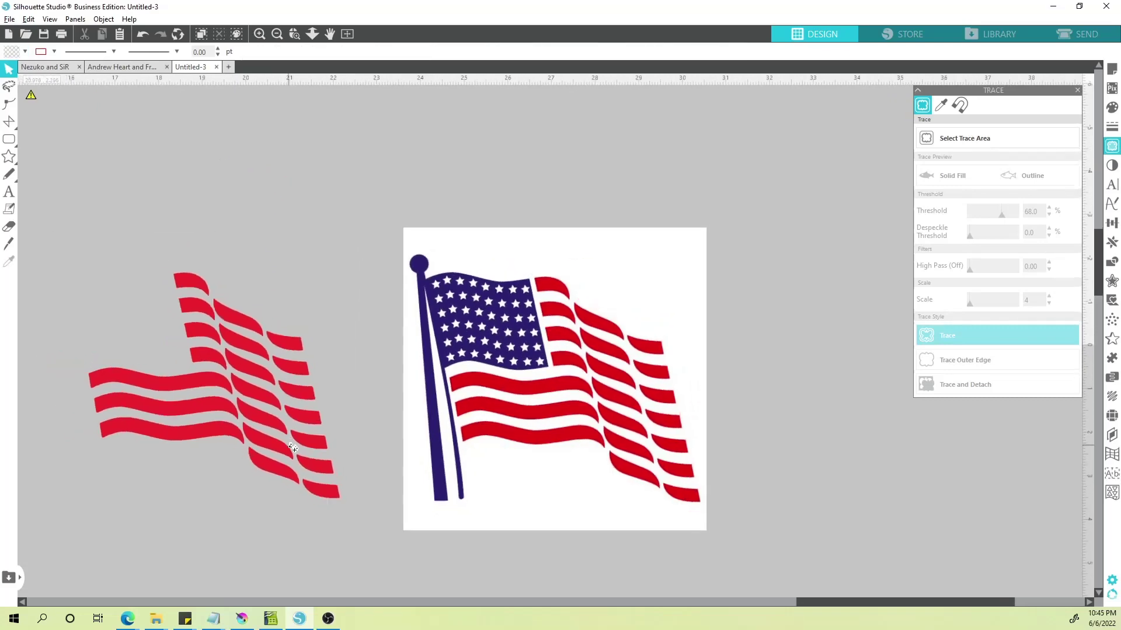
drag(296, 512, 554, 499)
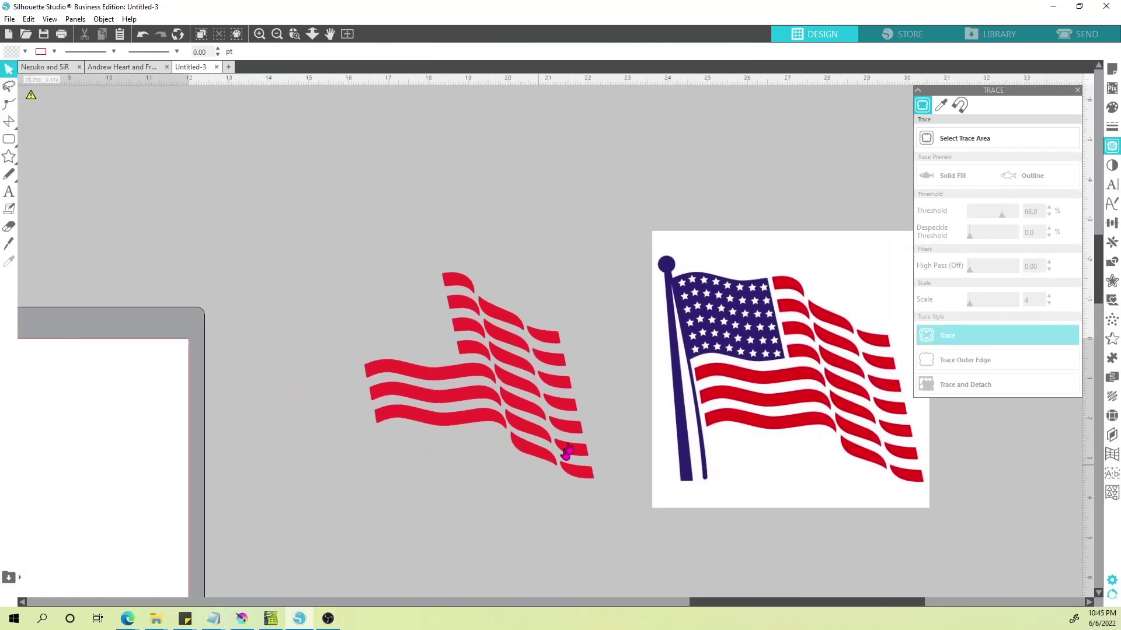
drag(603, 415, 538, 407)
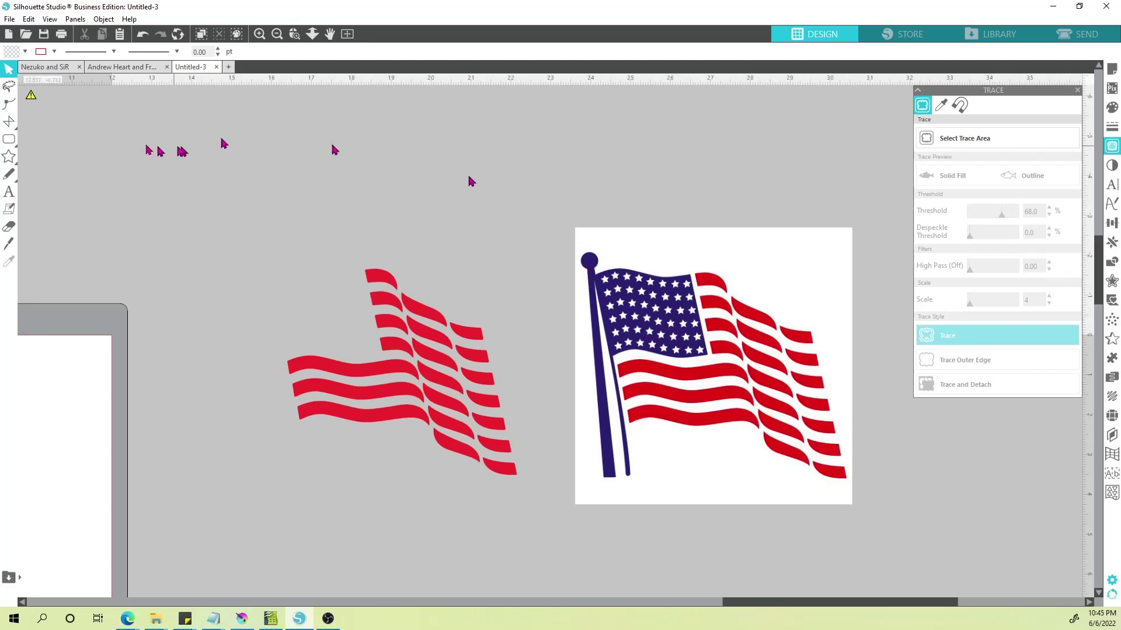
click(10, 122)
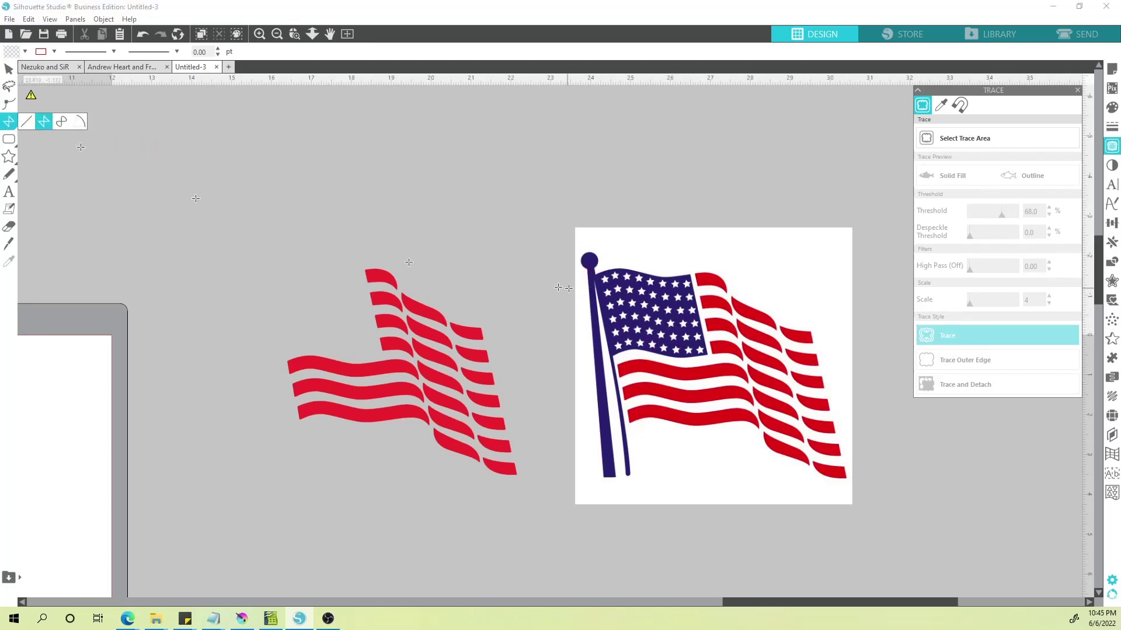
scroll(630, 407, up, 3)
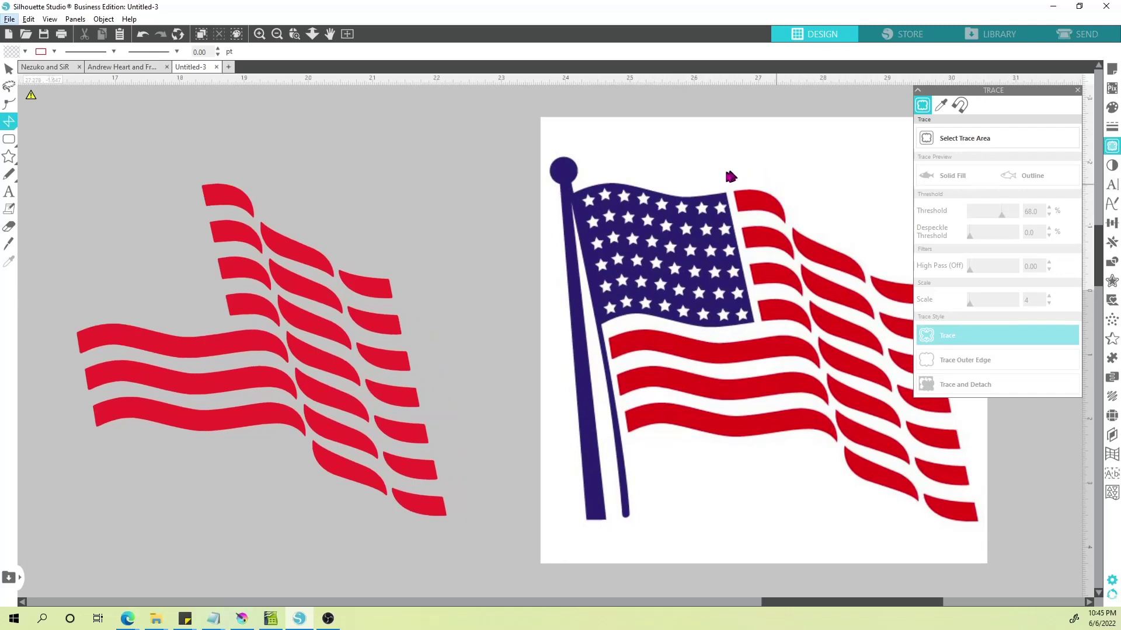
drag(736, 267, 753, 310)
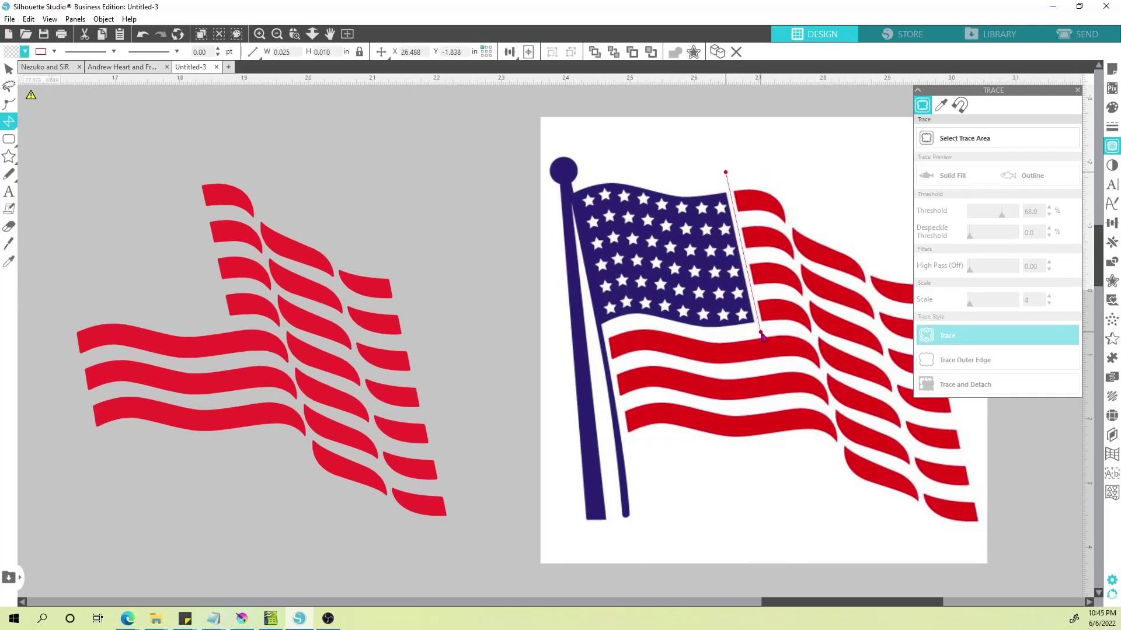
click(761, 334)
click(638, 319)
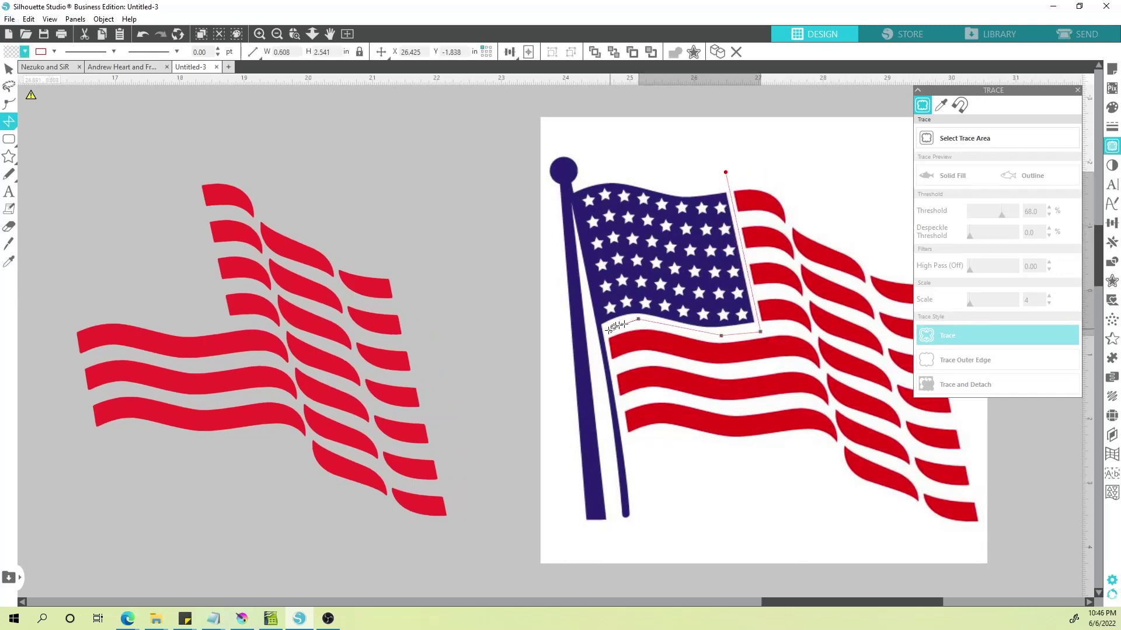
click(604, 333)
key(ctrl+z)
click(605, 332)
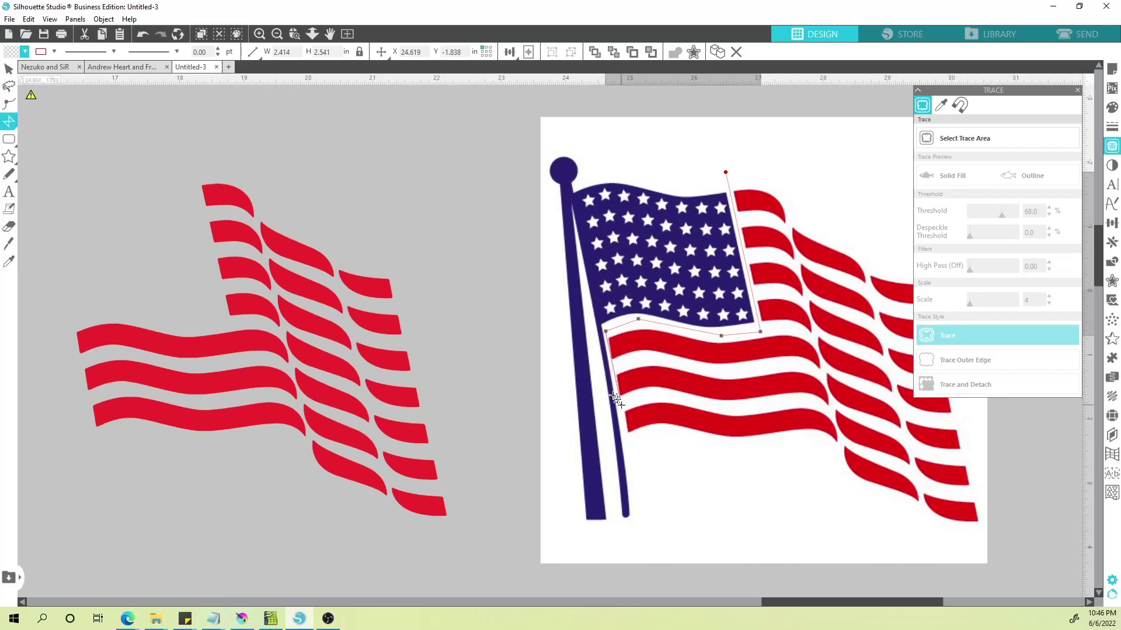
- Complete the polygon along the rope, below the stripes, out beyond the flag image's edge and back to its starting point
click(628, 452)
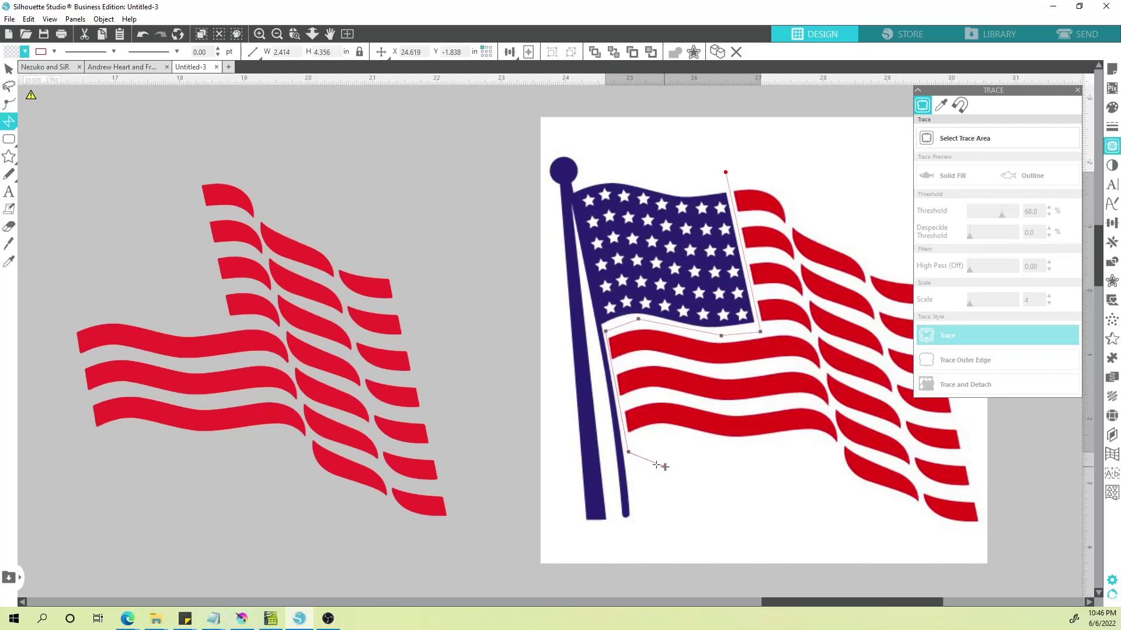
click(856, 519)
click(733, 487)
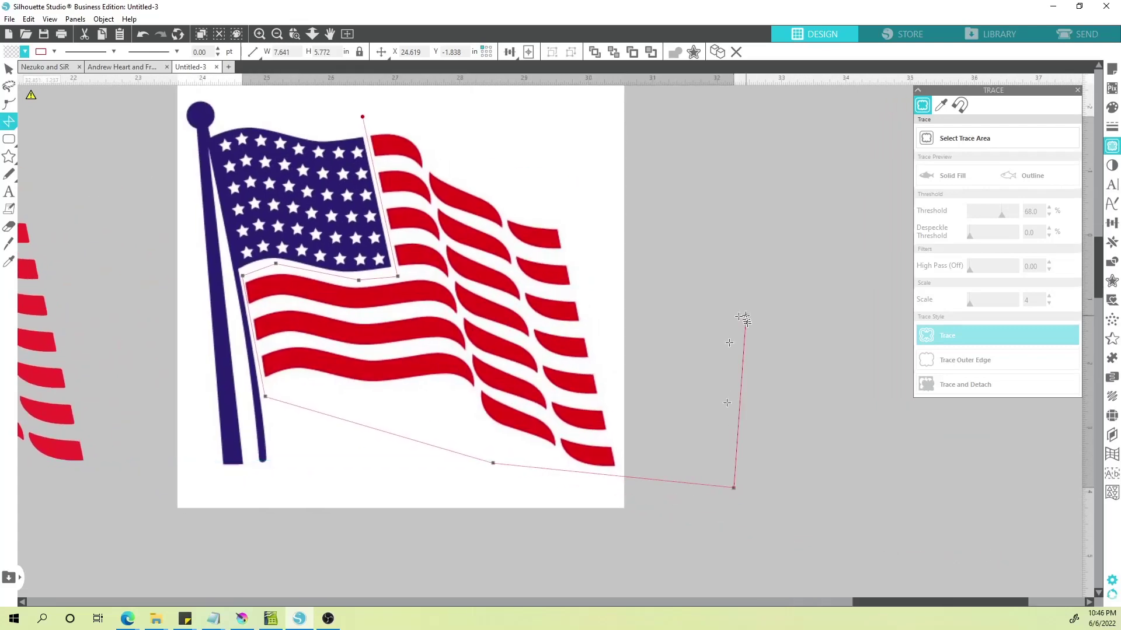
click(747, 310)
click(540, 140)
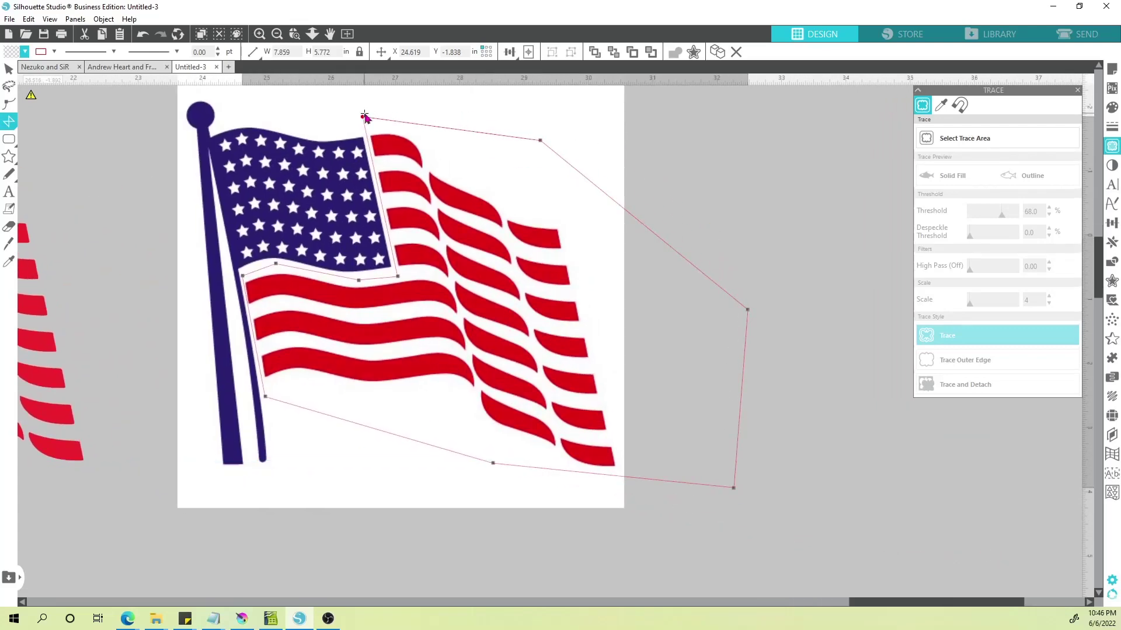
- Fill the polygon over the stripes with white and set its outline colour to white
click(24, 51)
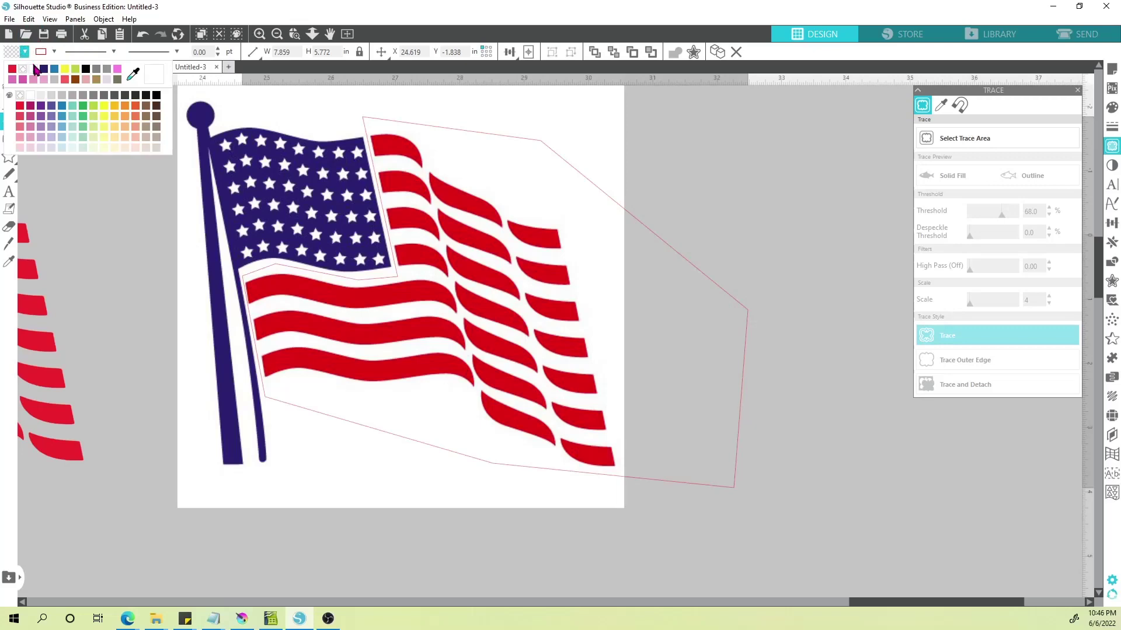
click(36, 68)
click(51, 53)
click(63, 71)
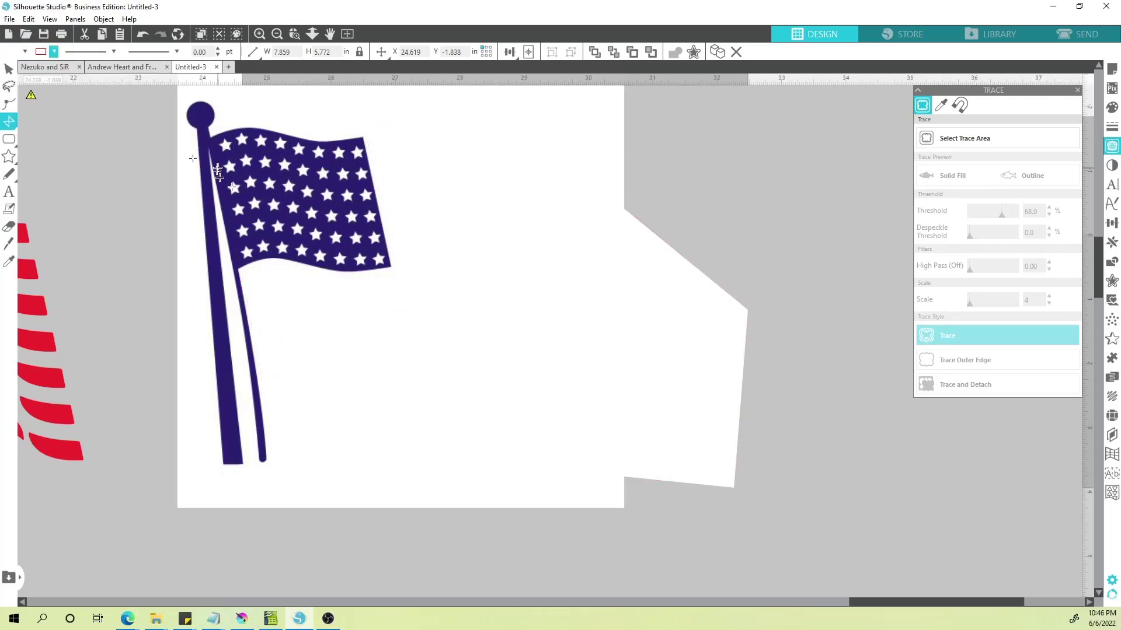
- Trace the blue star field and pole with a trace area around them, scale 4 and threshold 67
scroll(538, 345, down, 5)
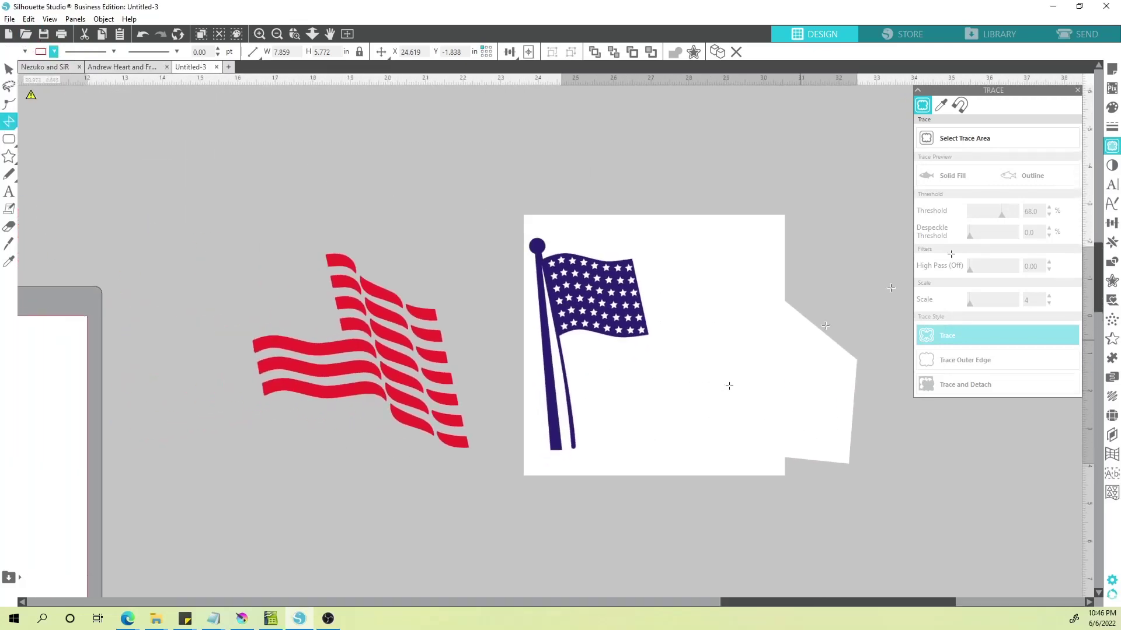
click(972, 140)
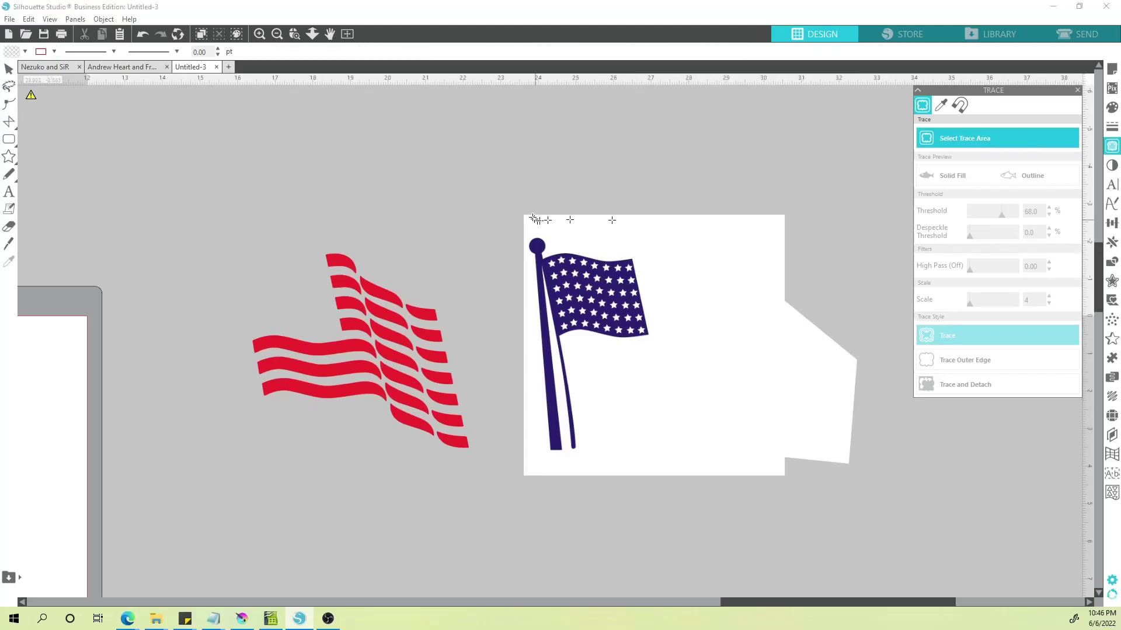
drag(507, 215, 654, 471)
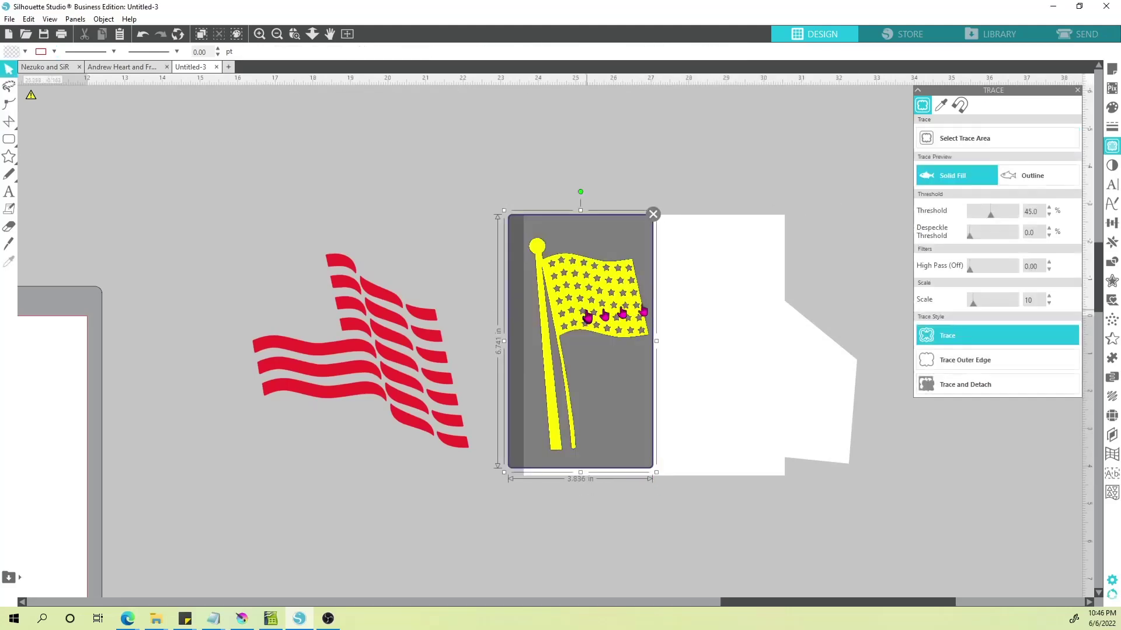
click(974, 302)
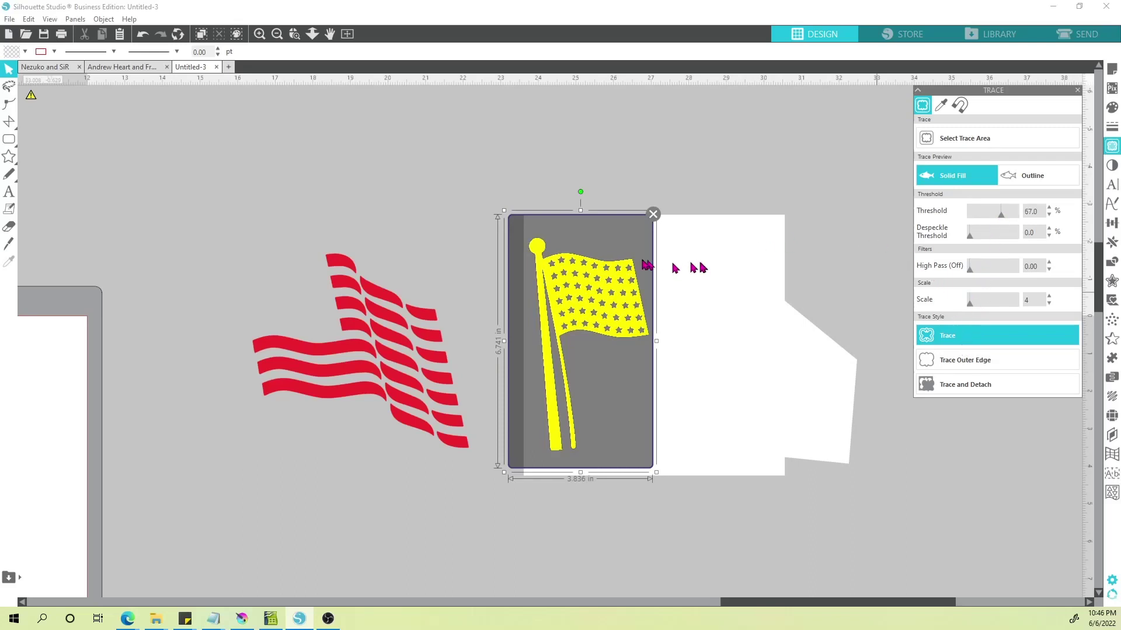
- Move the traced star field and pole off the flag image and line them up with the traced red stripes
click(546, 252)
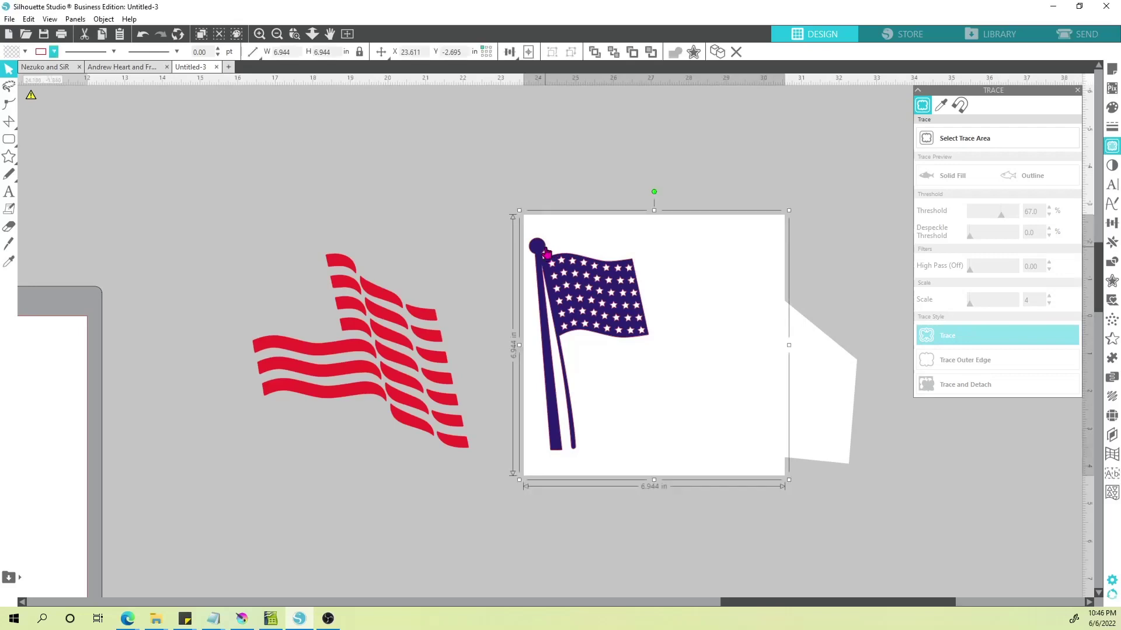
mouse_move(547, 246)
mouse_down()
mouse_move(213, 250)
mouse_move(233, 244)
mouse_up()
key(ctrl+z)
click(546, 248)
key(ctrl+z)
click(545, 249)
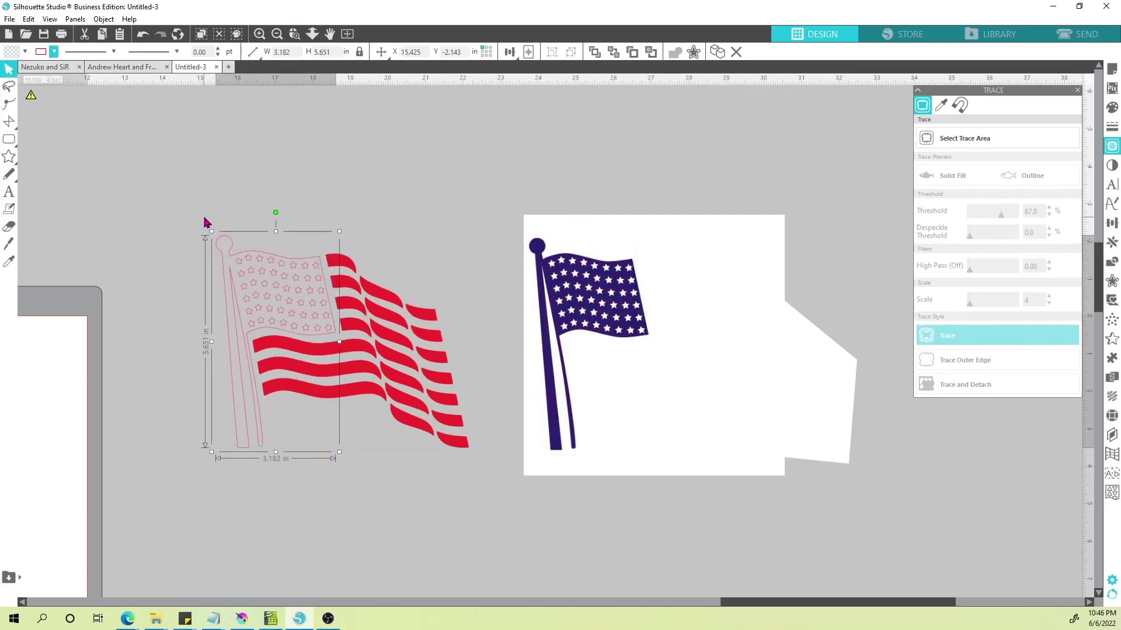
- Fill the traced star field and pole with dark blue and recolour their outline
click(25, 52)
click(43, 69)
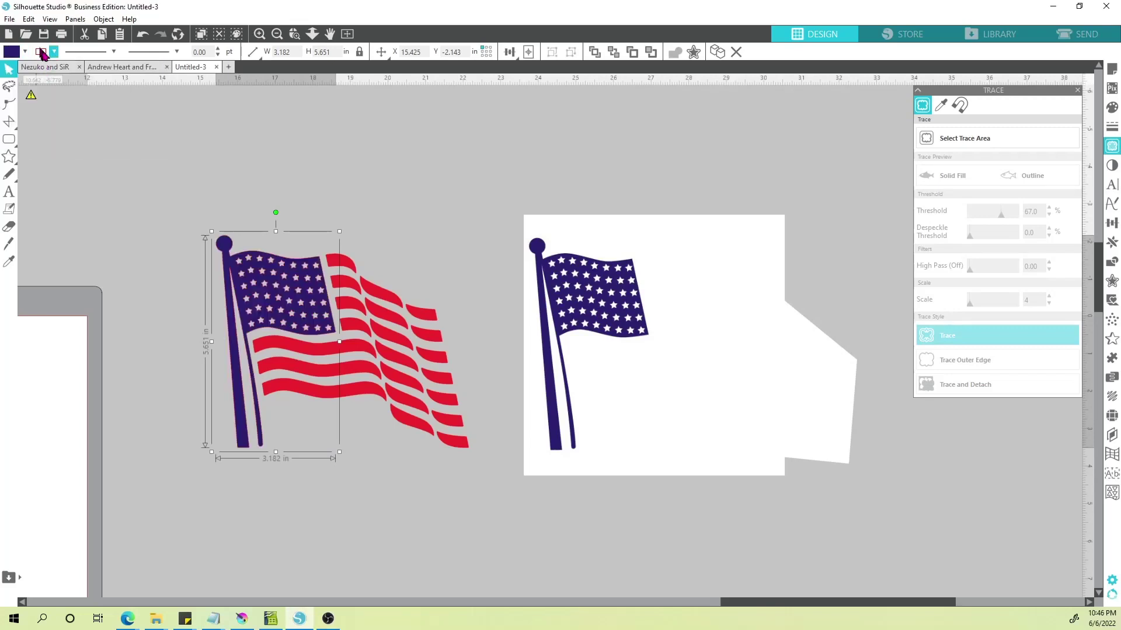
click(42, 52)
click(57, 69)
click(335, 201)
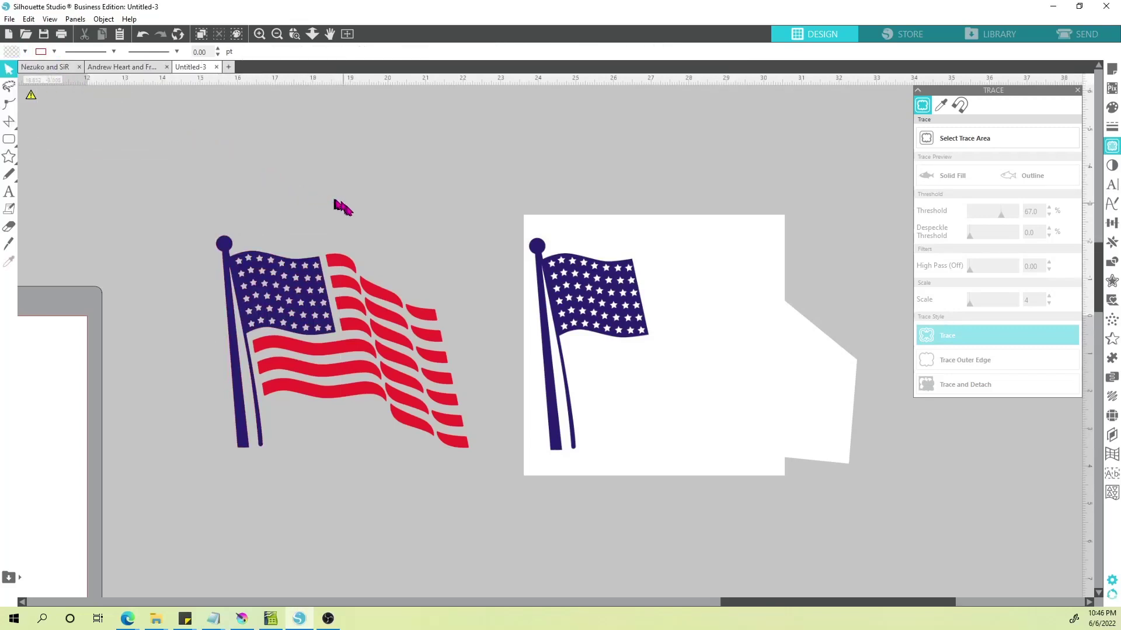
- Pull the traced blue and red pieces apart and fit the blue piece back against the stripes
drag(290, 286, 211, 211)
drag(366, 345, 333, 312)
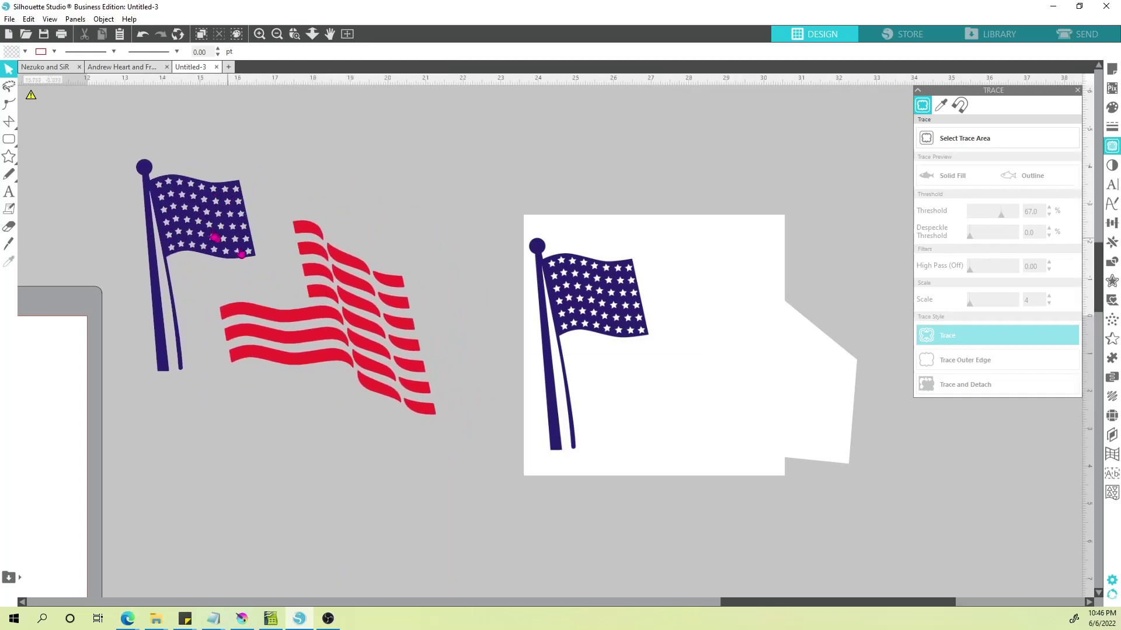
drag(199, 232, 246, 269)
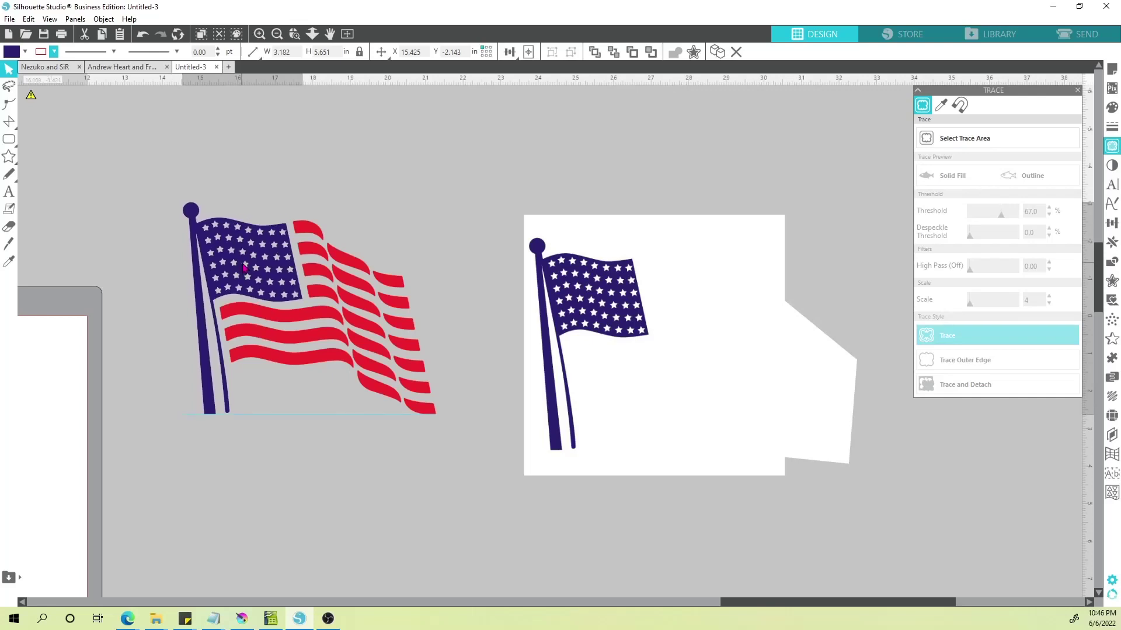
- Move the white masking polygon off the flag image and delete it
click(467, 321)
drag(739, 383, 938, 576)
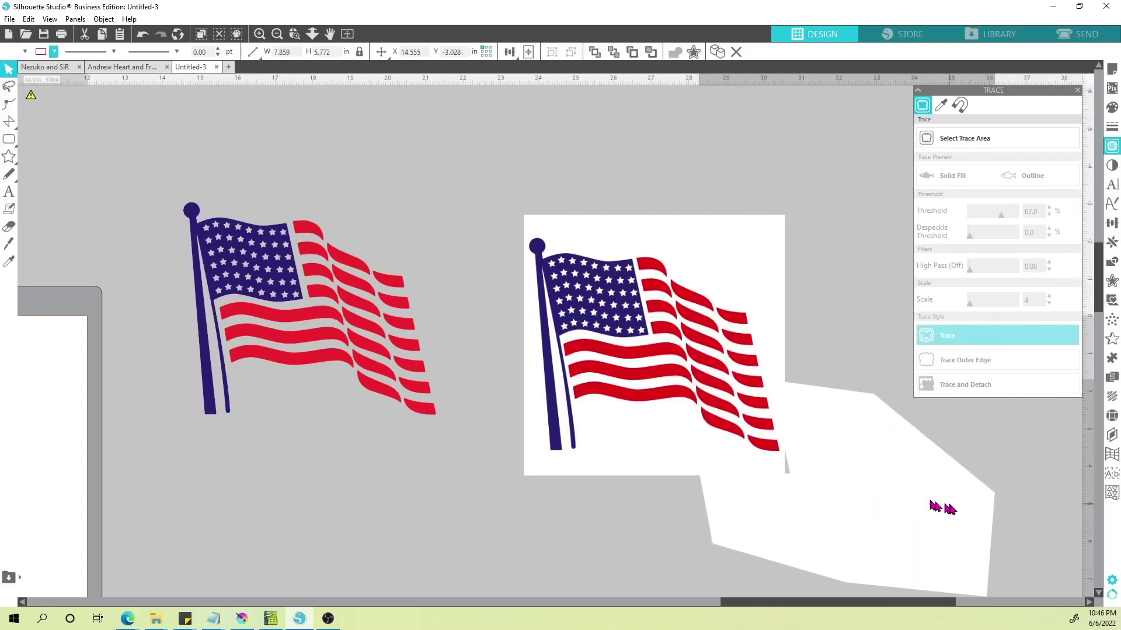
key(Delete)
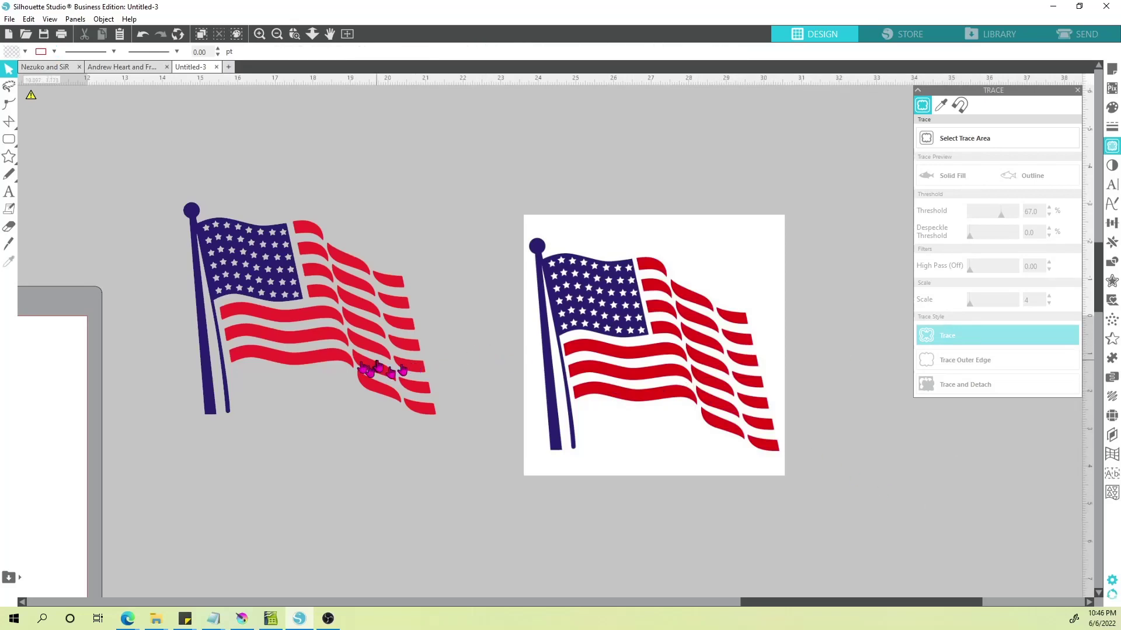
- Nudge the traced blue star field and pole slightly closer to the red stripes
scroll(201, 392, up, 1)
scroll(202, 392, up, 3)
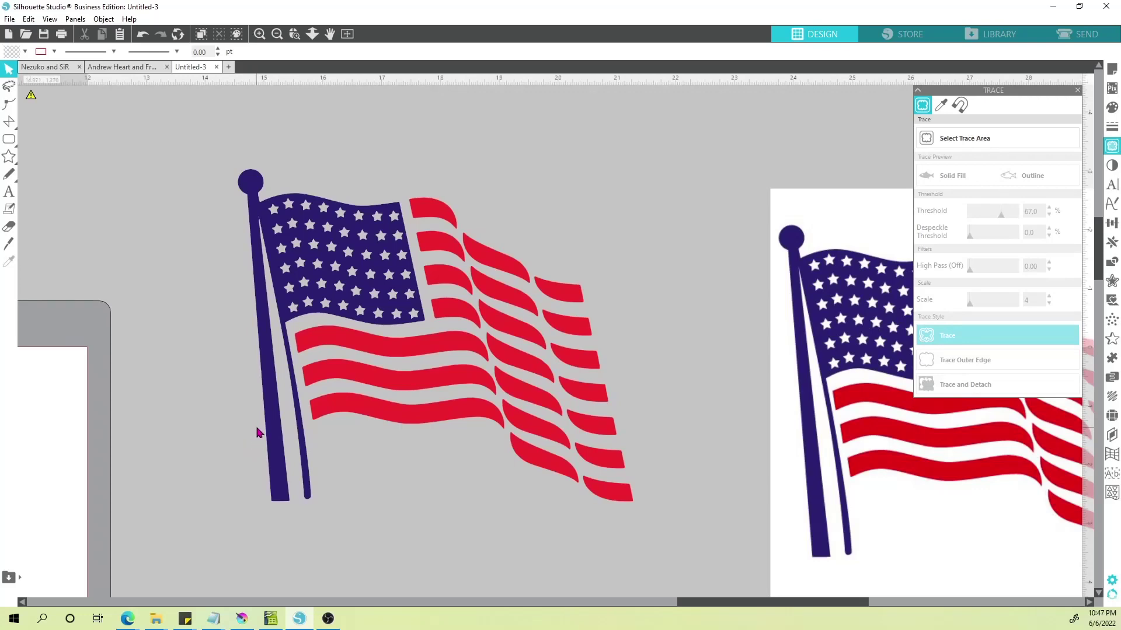
drag(226, 470, 301, 455)
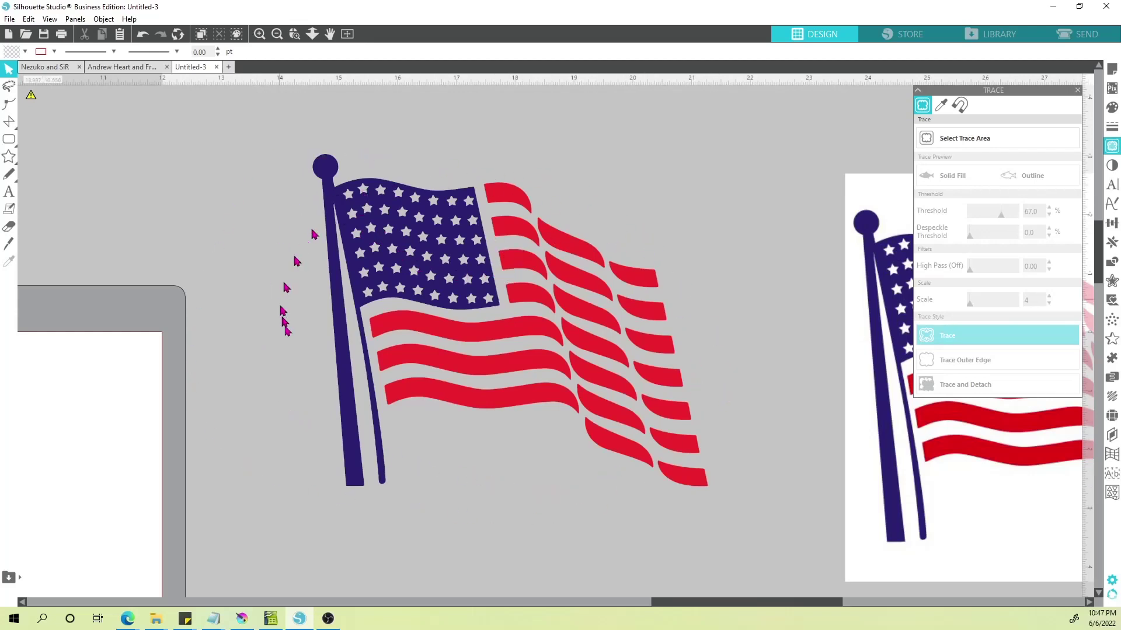
drag(390, 282, 393, 283)
key(ctrl+z)
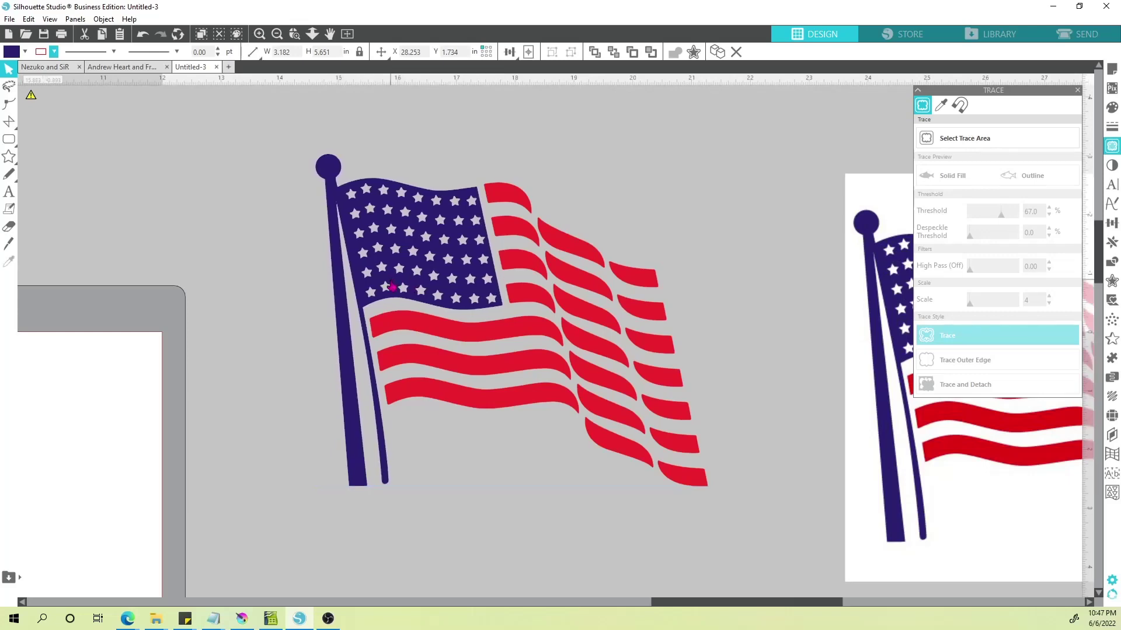
click(393, 286)
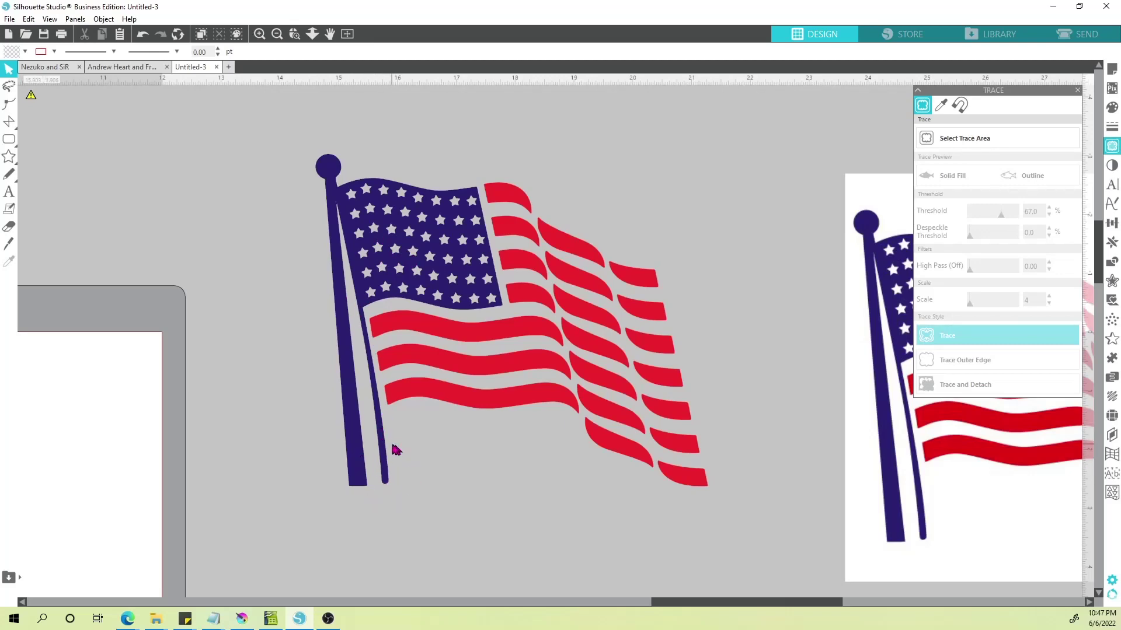
scroll(306, 405, up, 3)
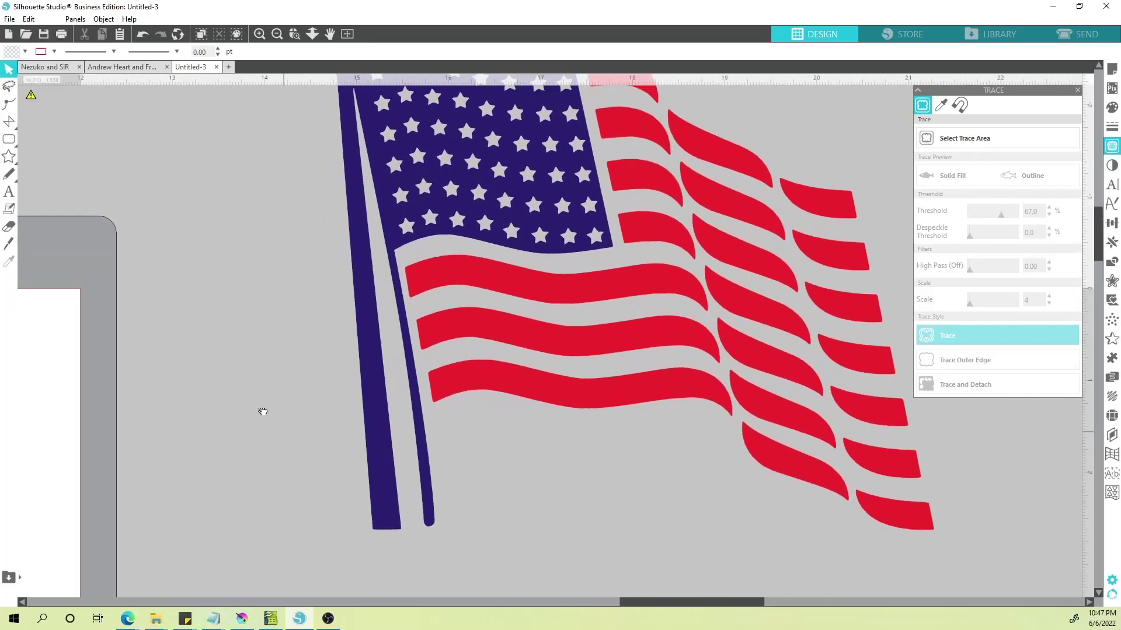
drag(261, 410, 368, 492)
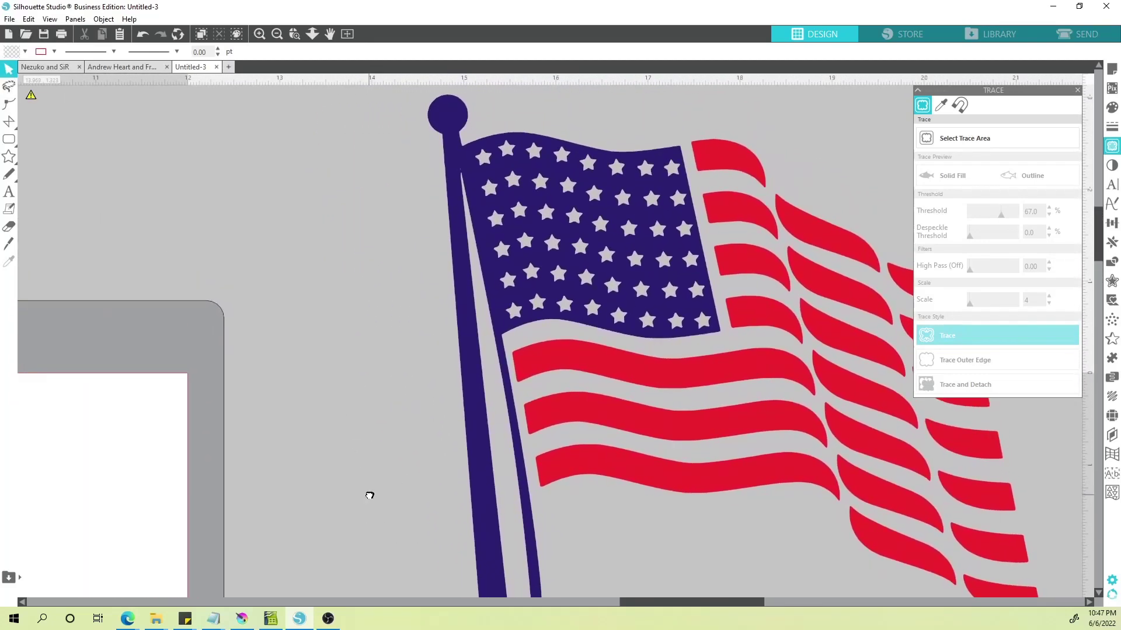
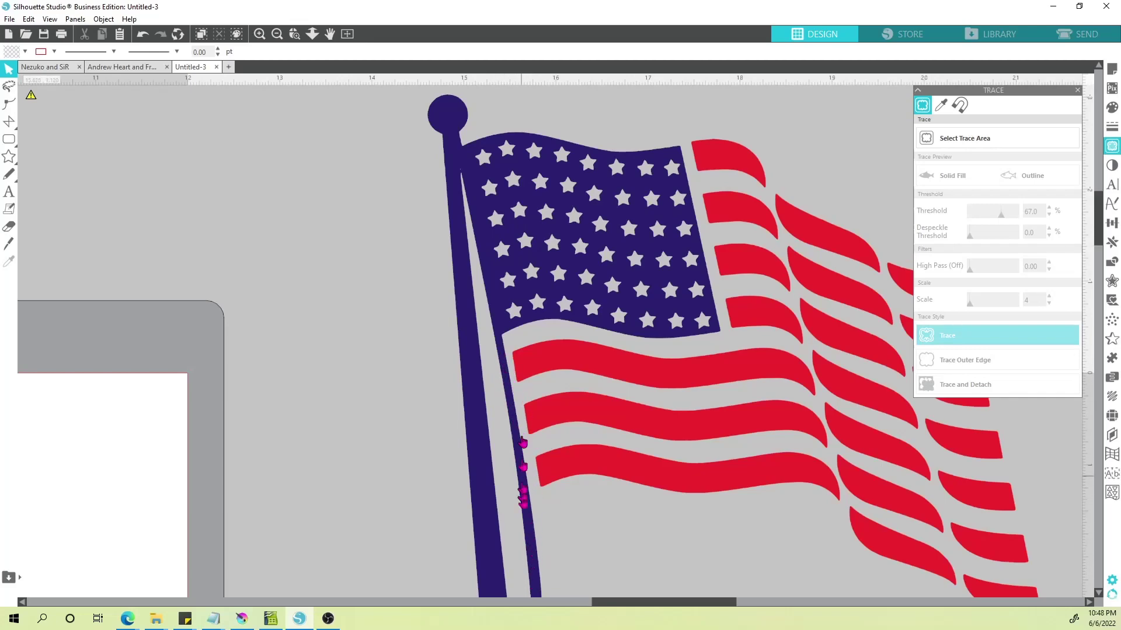
scroll(289, 359, down, 2)
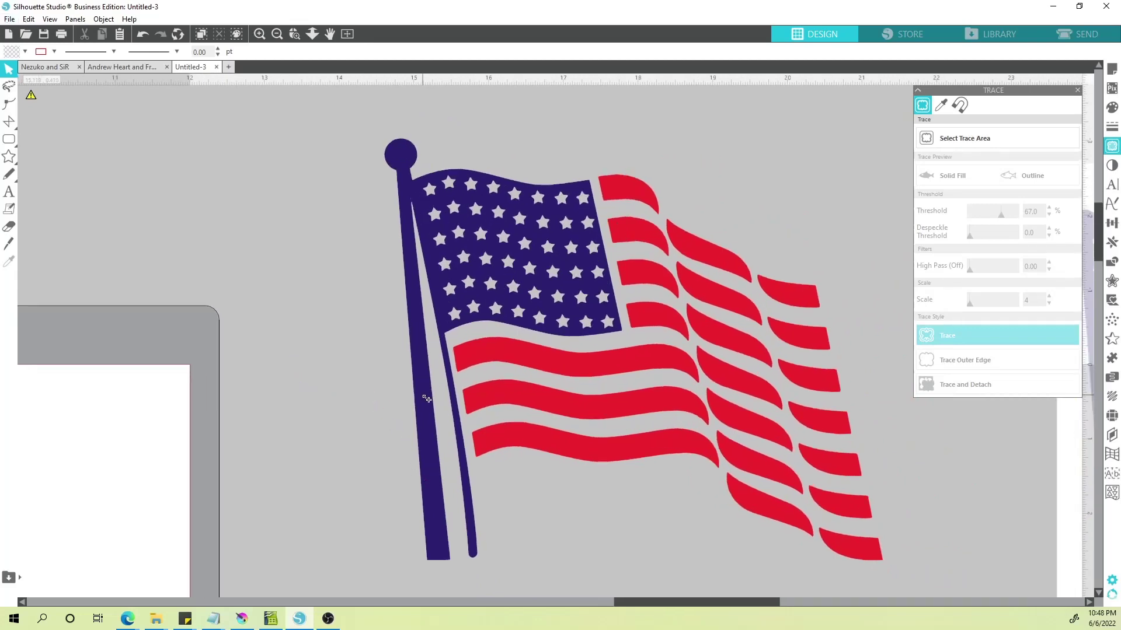
scroll(420, 397, up, 2)
drag(407, 367, 471, 375)
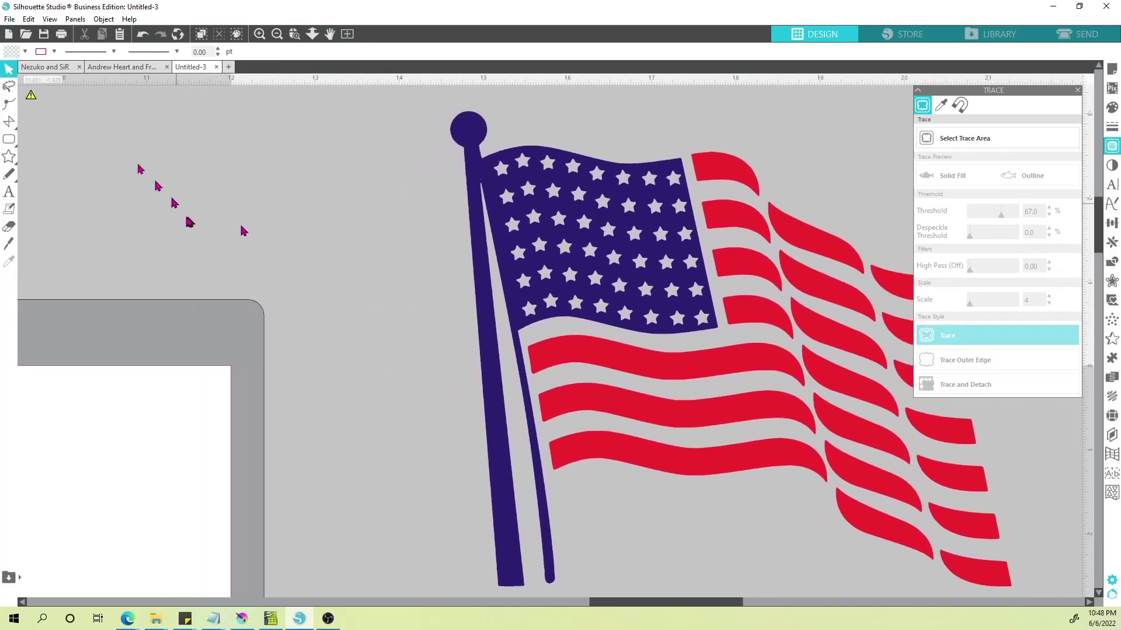
- Draw a closed four-sided polygon about 0.84 in wide and 3.29 in high around the thin blue strip below the star field
mouse_move(18, 122)
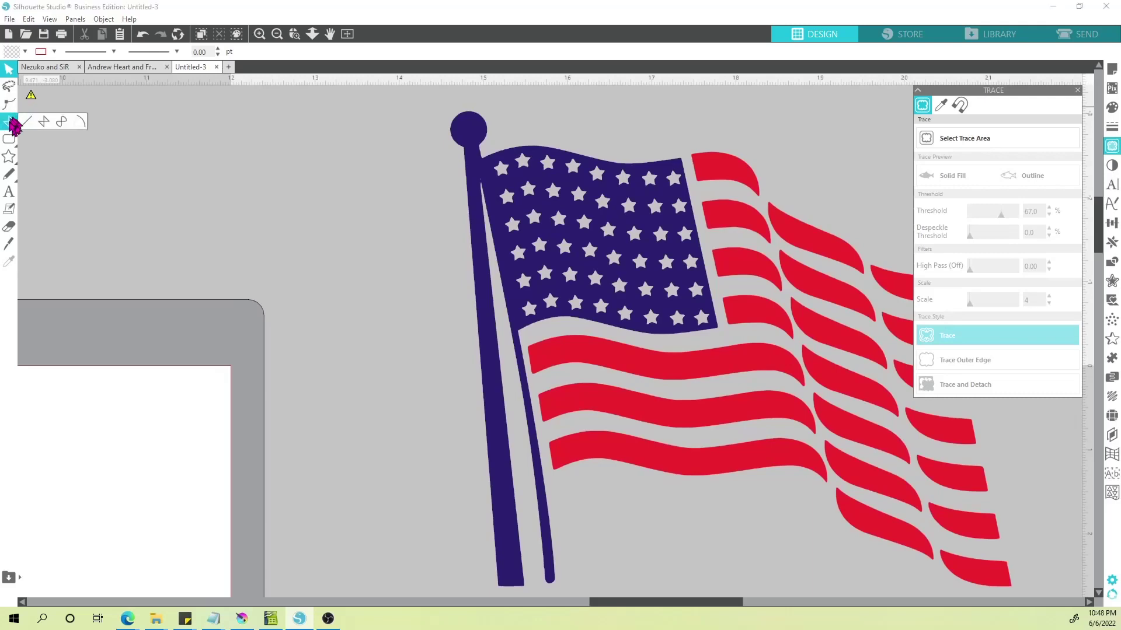
click(44, 124)
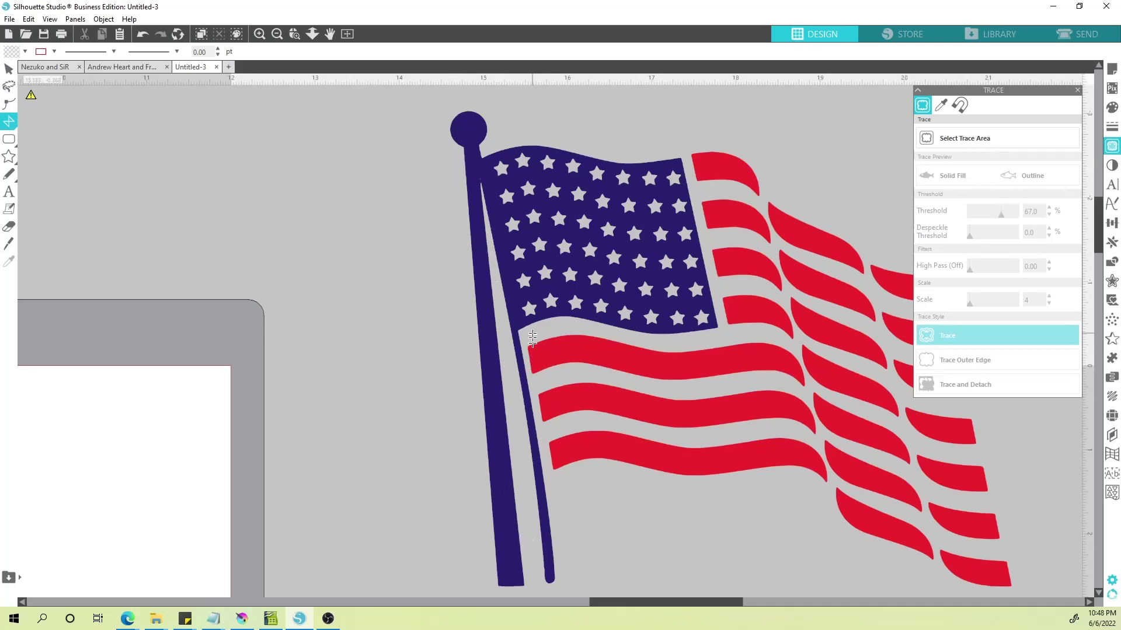
scroll(519, 335, up, 4)
key(alt+space)
key(space)
drag(519, 341, 546, 352)
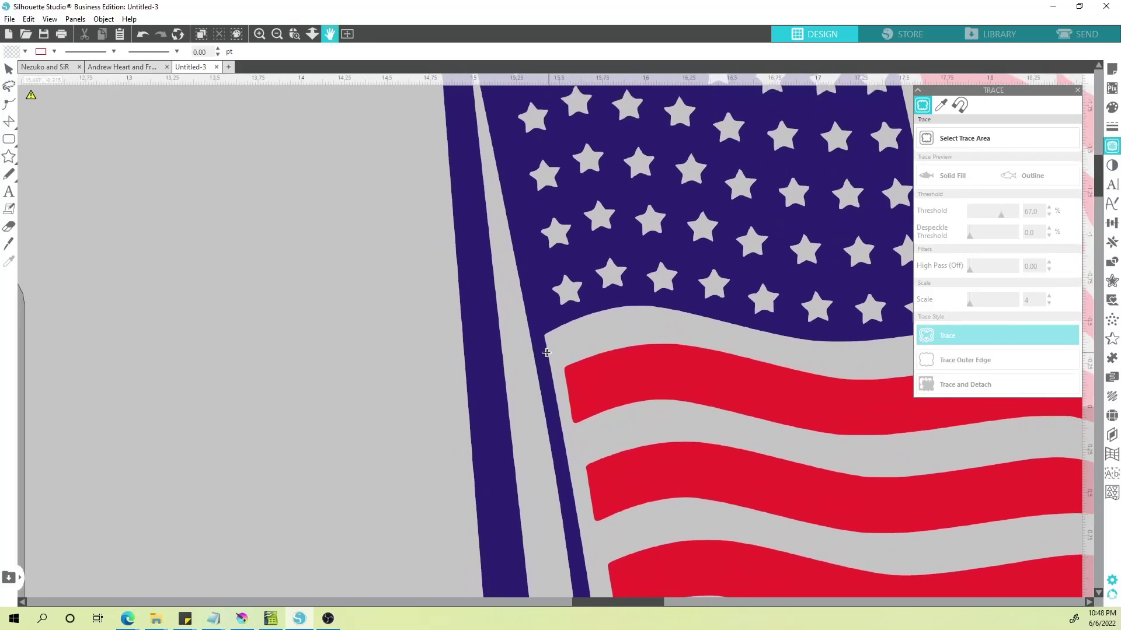
scroll(546, 353, up, 3)
key(alt)
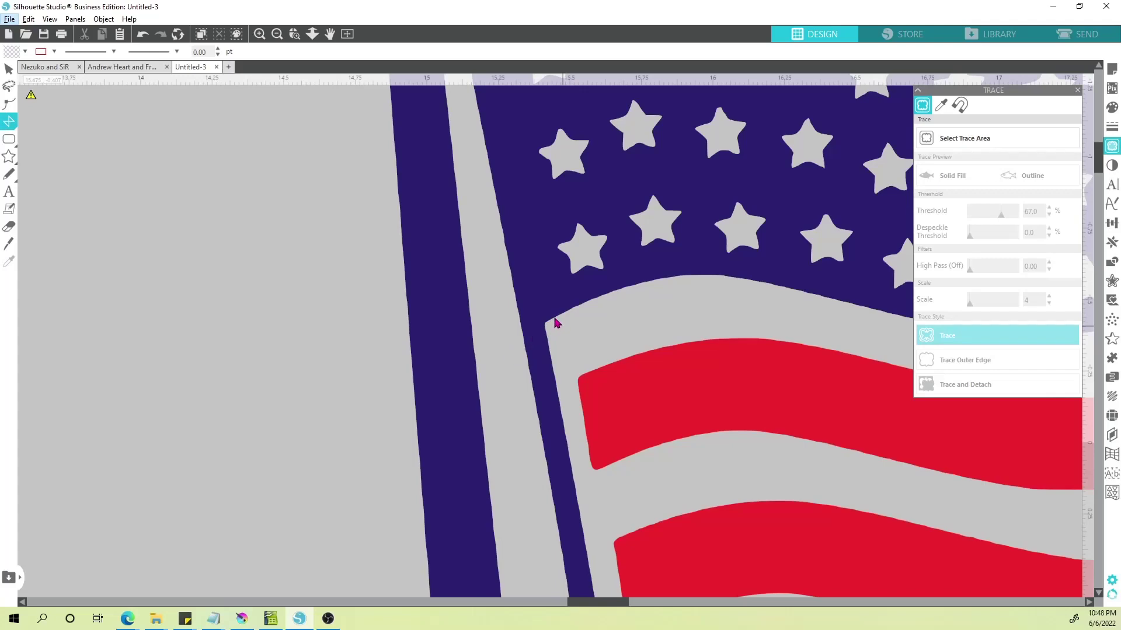
click(552, 319)
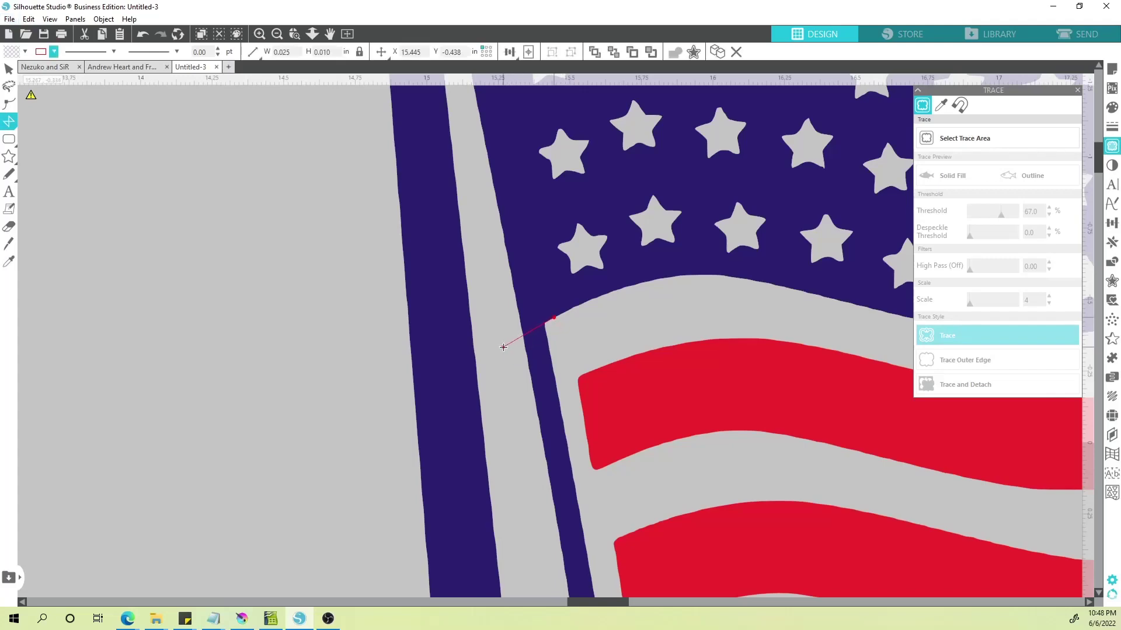
click(503, 348)
scroll(514, 430, down, 6)
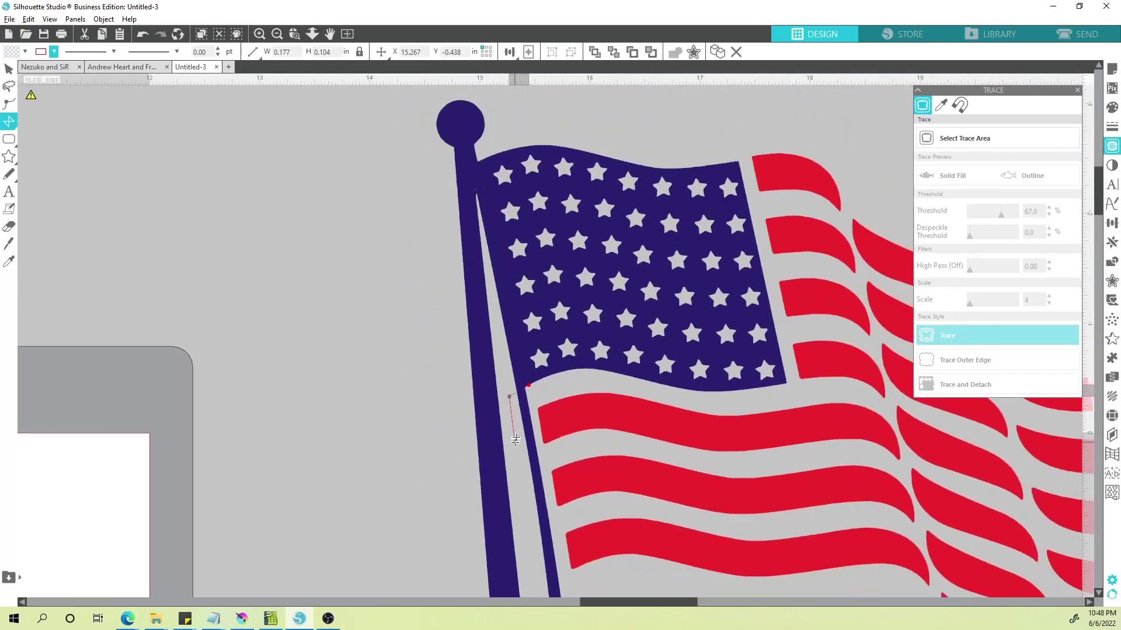
key(alt+space)
drag(525, 479, 481, 230)
click(504, 426)
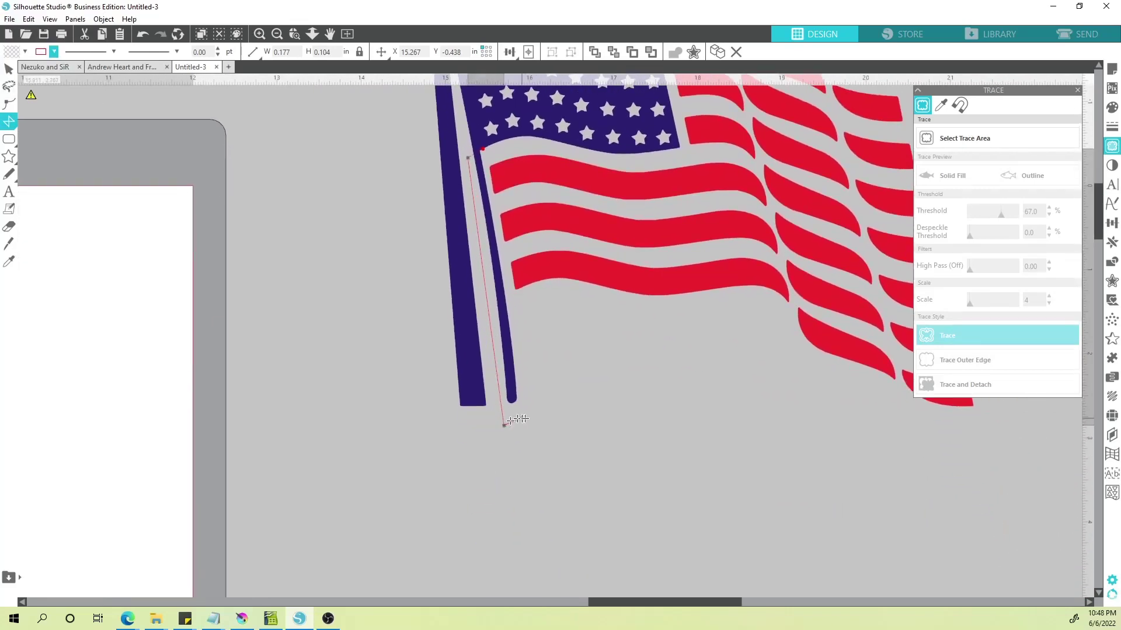
click(539, 411)
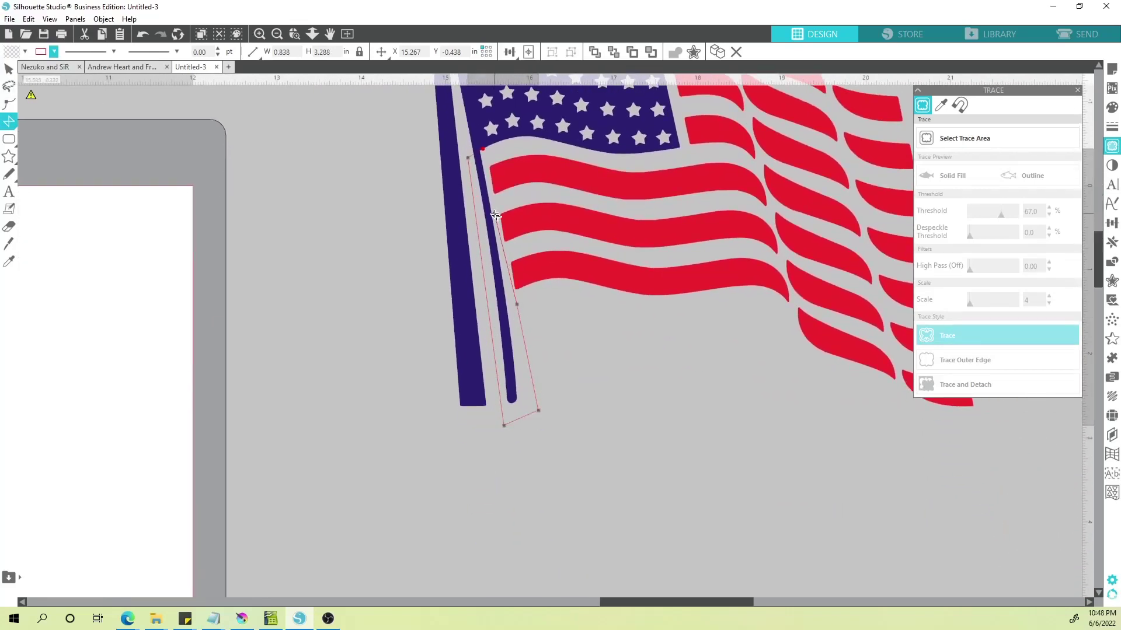
click(480, 146)
click(8, 69)
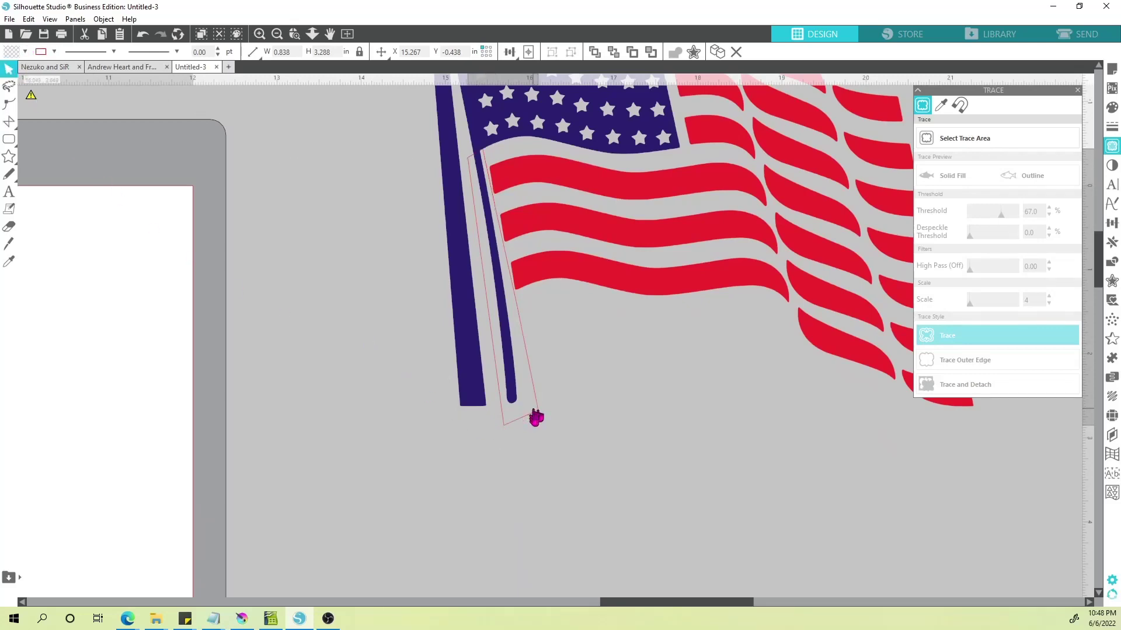
- Divide the blue flag piece with the polygon and move the leftover polygon outline away from the flag
drag(588, 374, 505, 437)
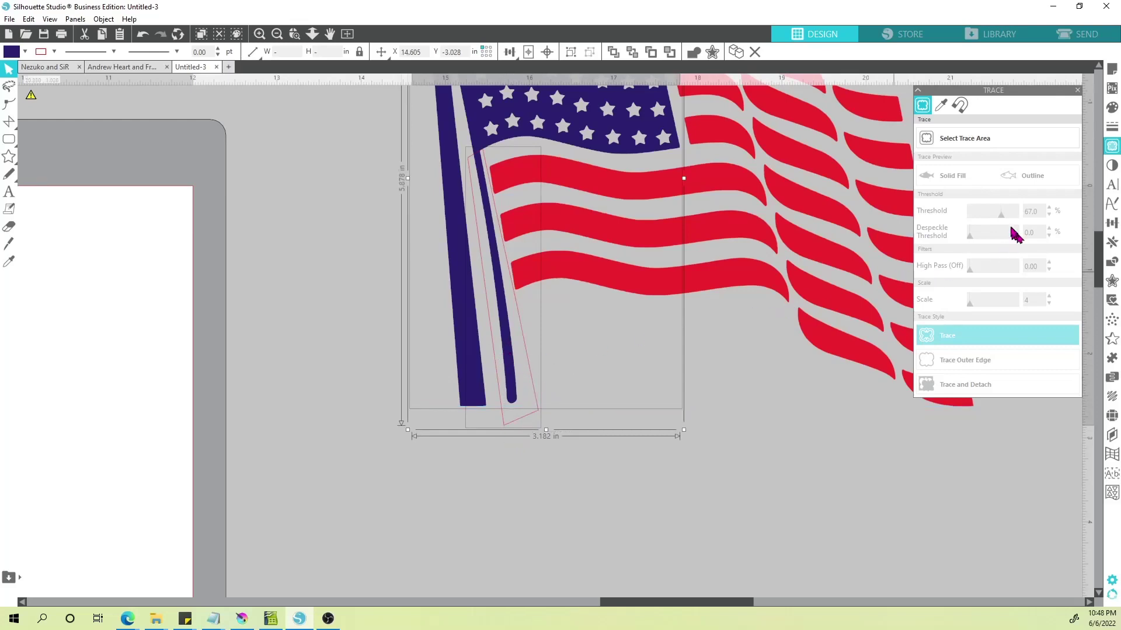
click(1112, 264)
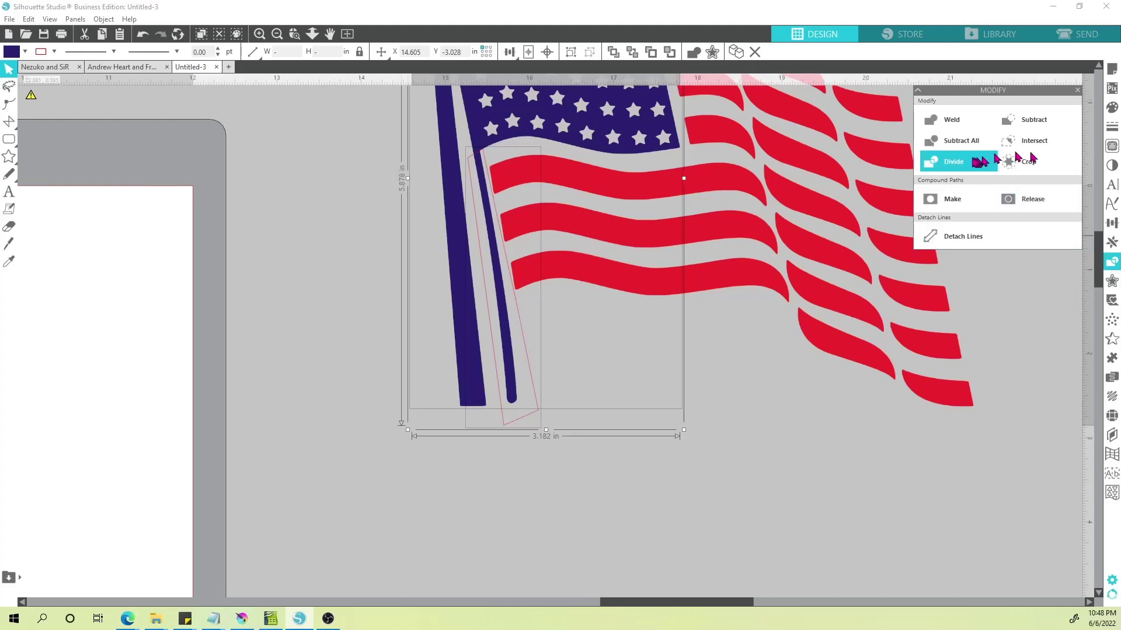
click(955, 165)
click(695, 402)
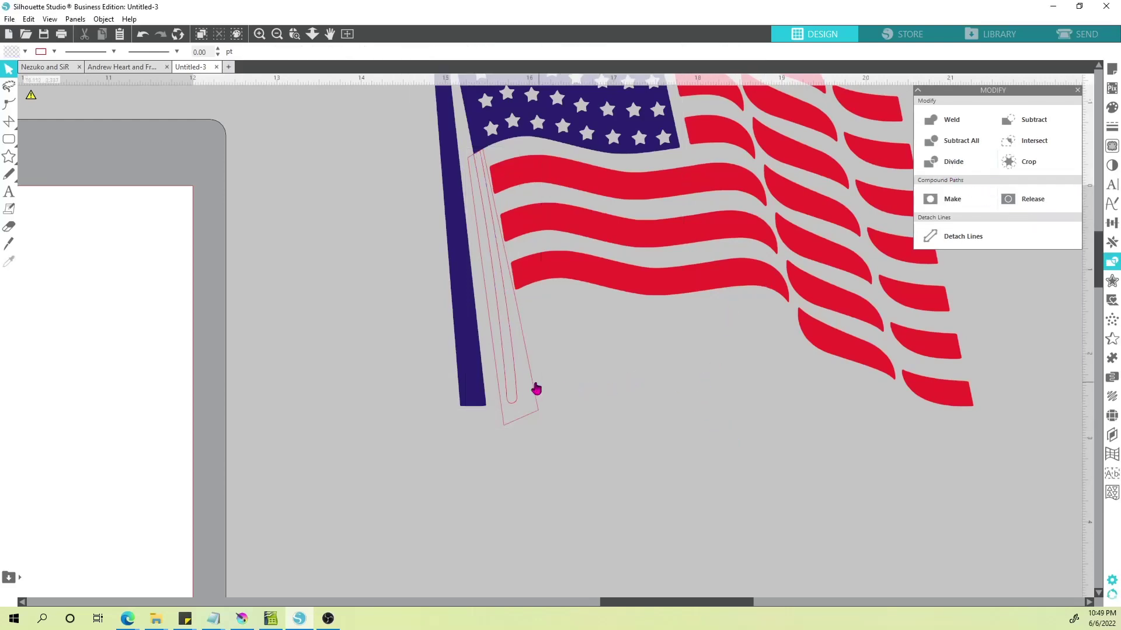
drag(596, 392, 372, 397)
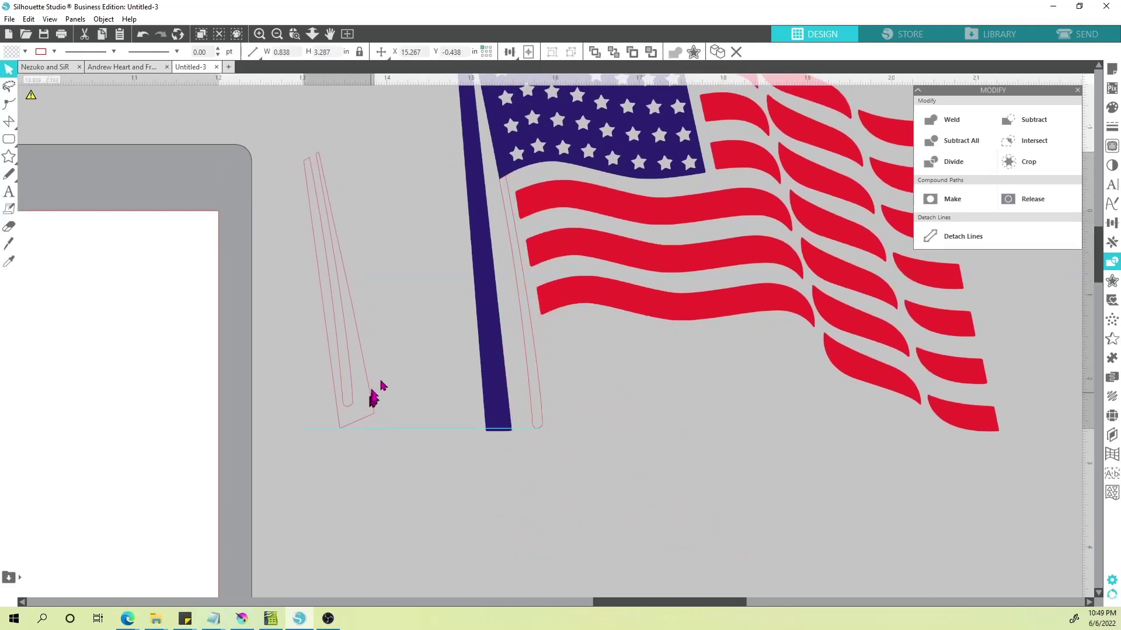
click(376, 253)
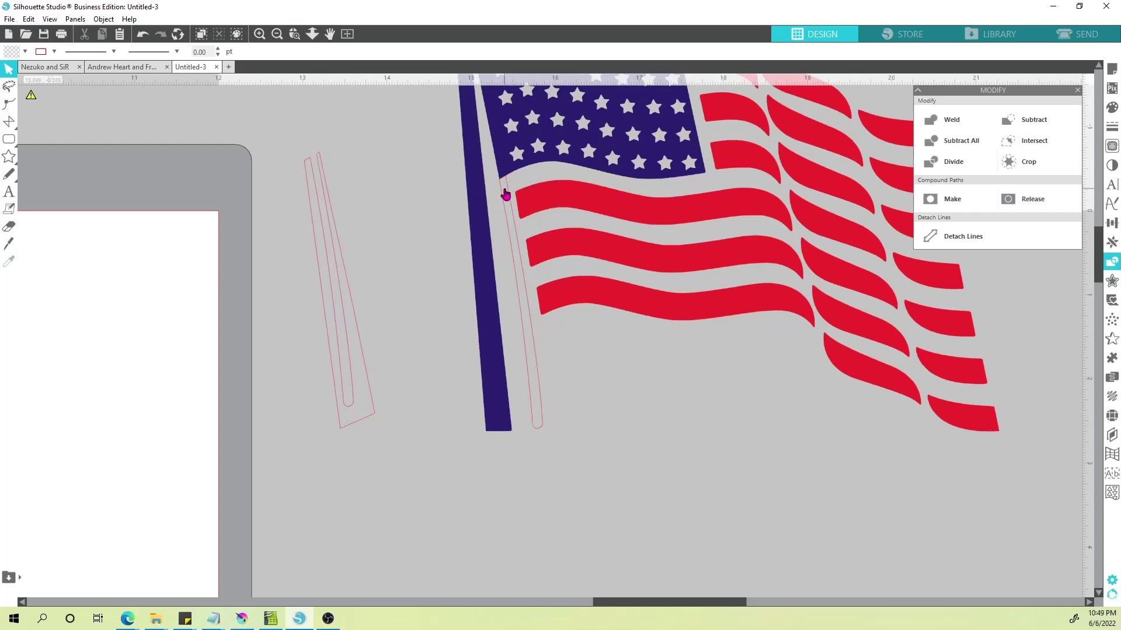
- Try dark blue and white fills on the detached thin strip beside the pole
click(504, 207)
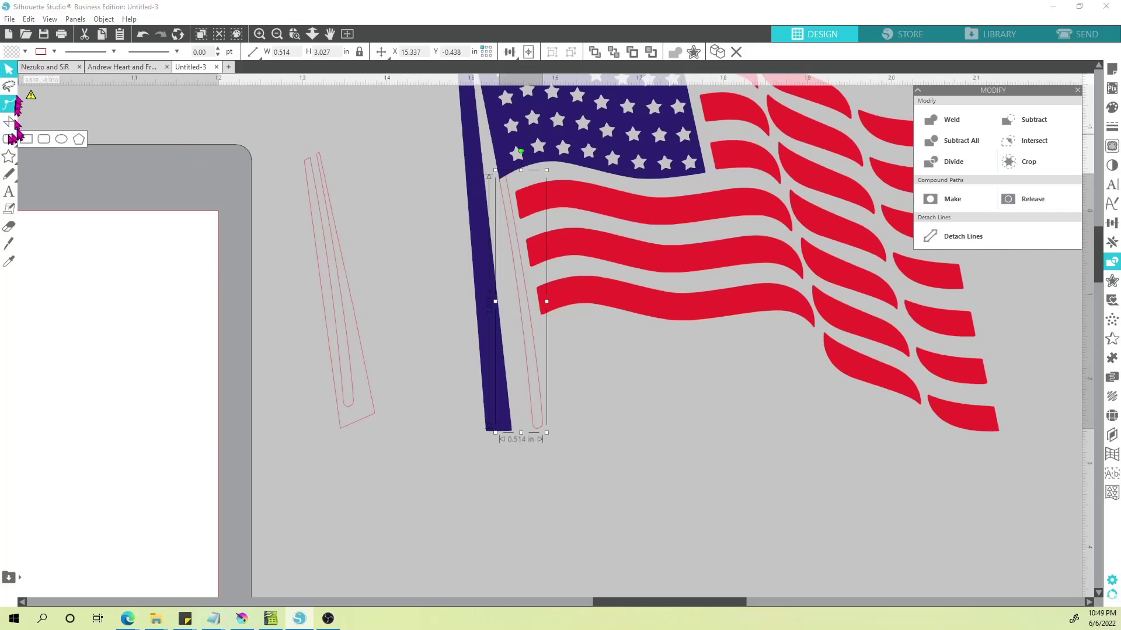
click(24, 51)
click(23, 69)
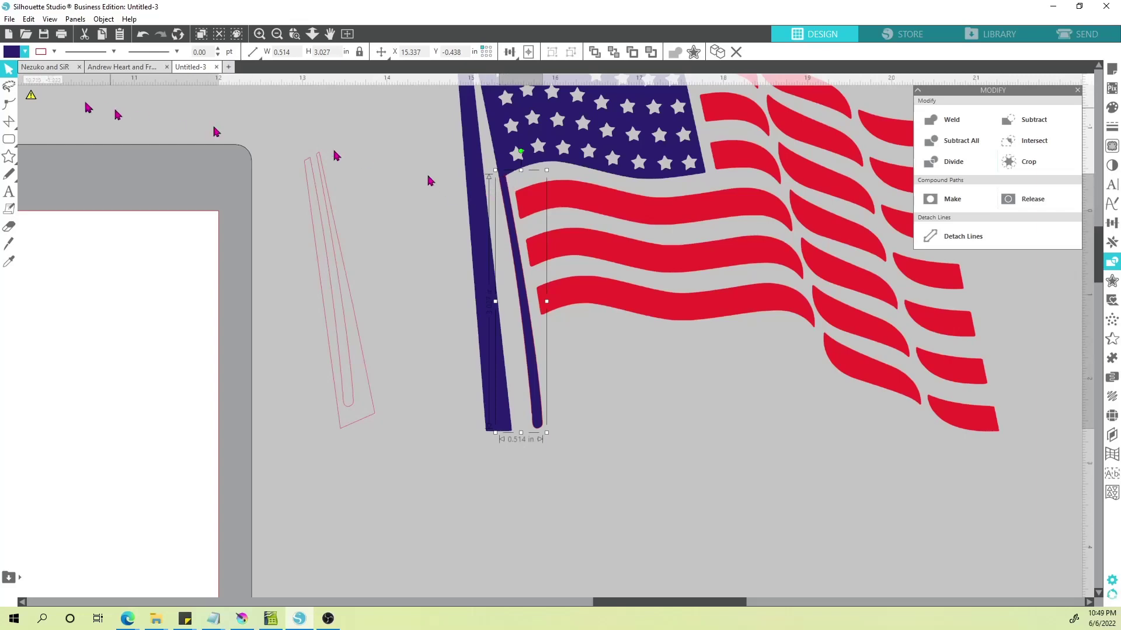
click(25, 52)
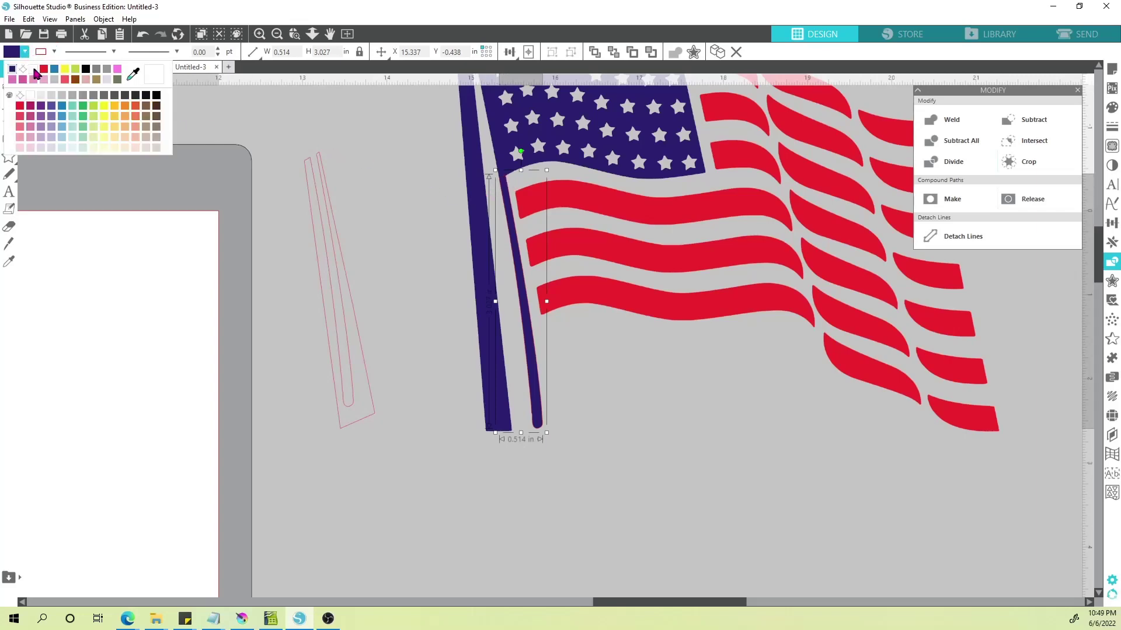
click(33, 69)
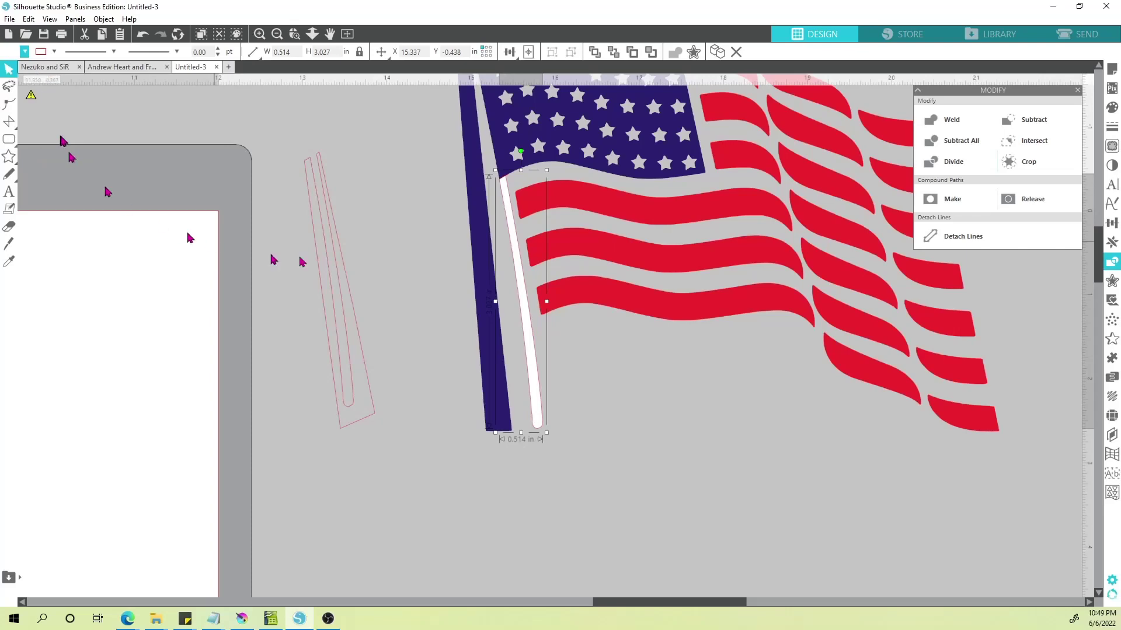
- Fill the detached thin strip with the pale cream custom colour FCFEE1 and recolour its outline to match
click(1112, 107)
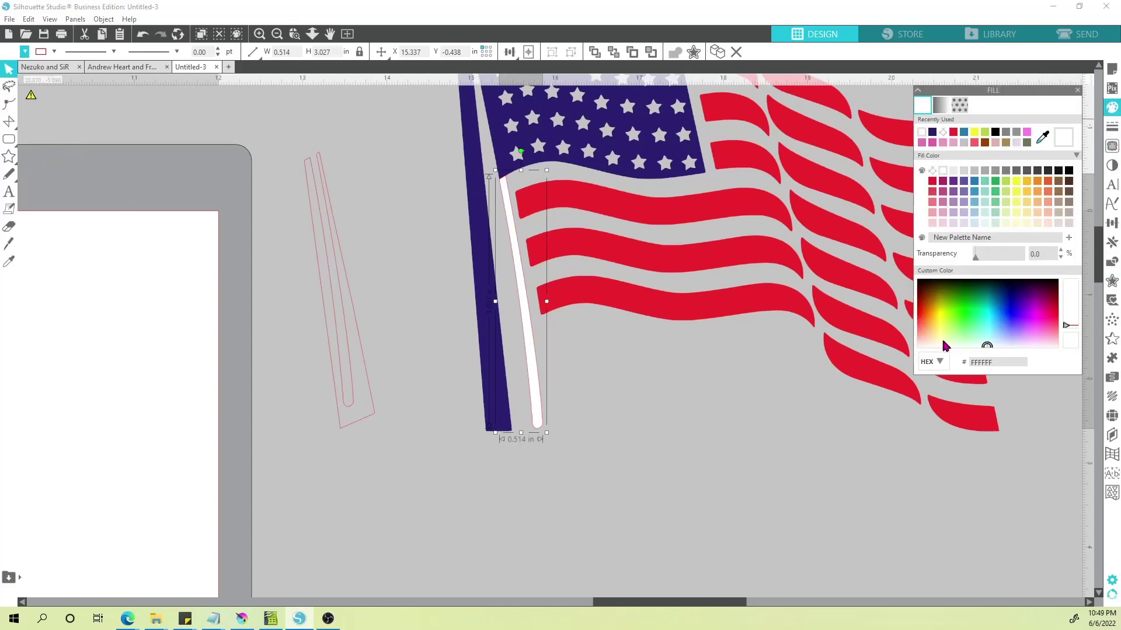
click(942, 340)
click(943, 343)
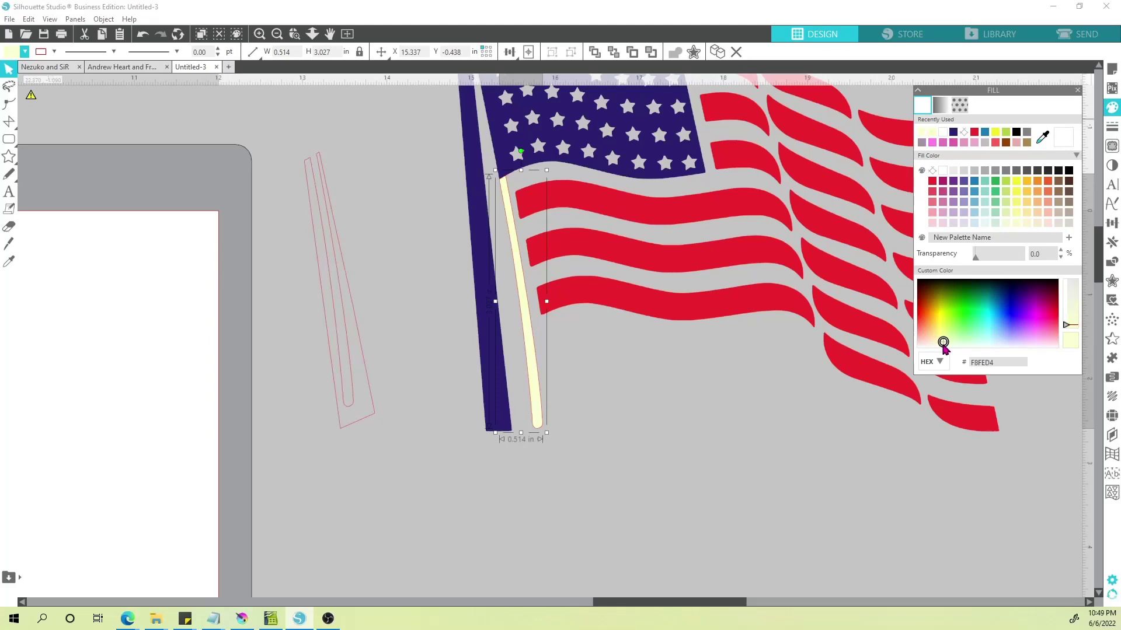
click(943, 344)
click(941, 345)
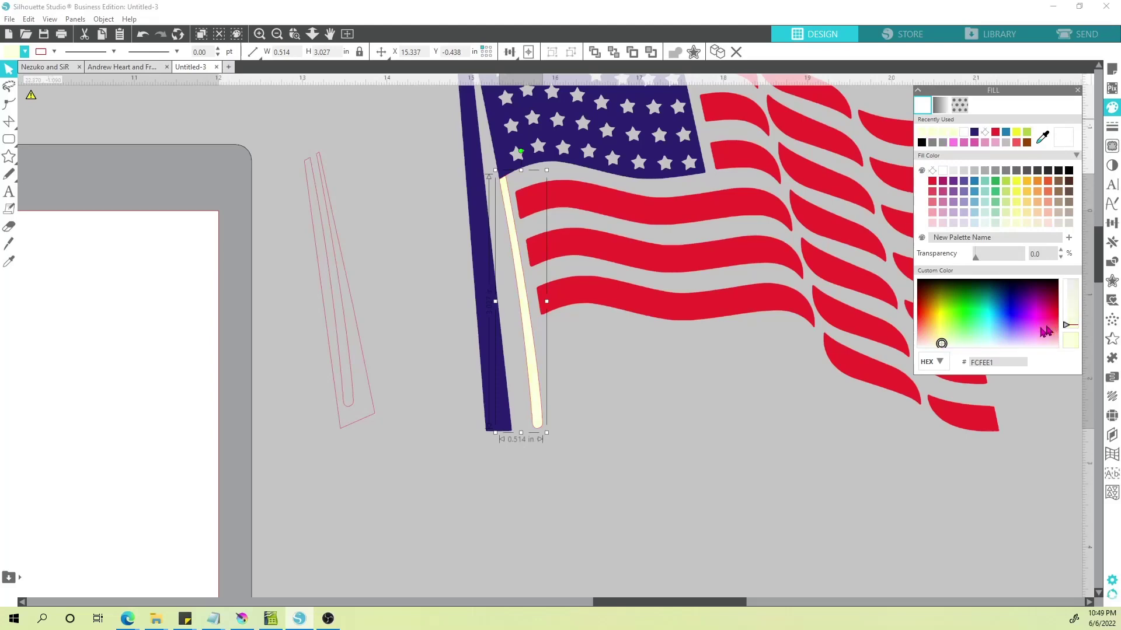
click(1078, 91)
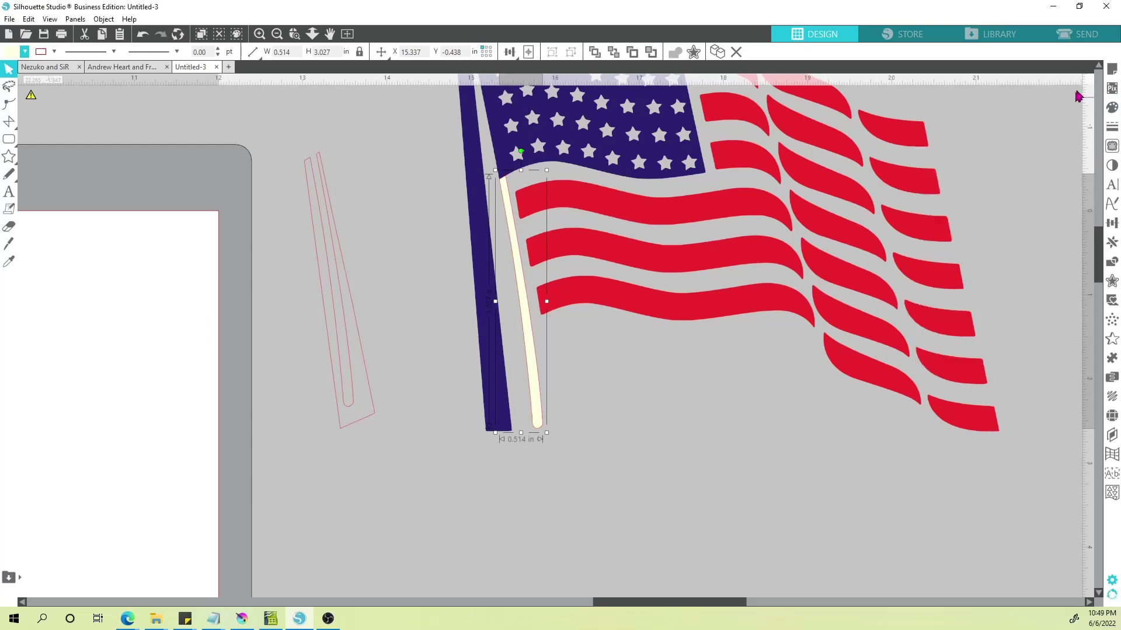
click(54, 52)
click(104, 69)
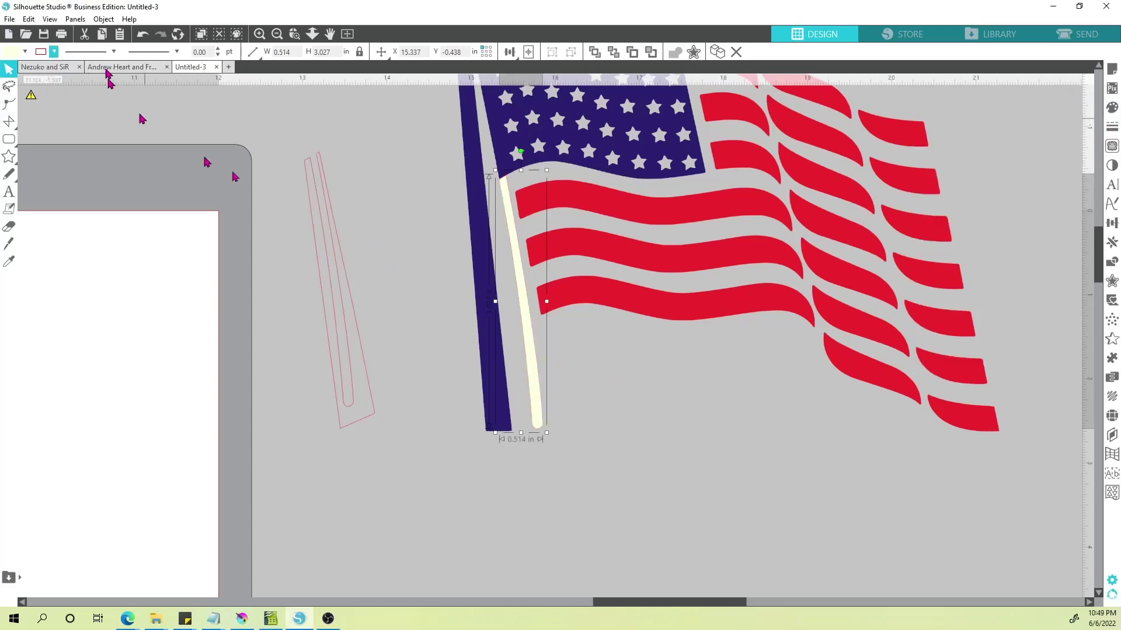
click(417, 228)
- Draw an ellipse about 1.05 in wide and 0.66 in high around the ball on top of the blue pole
drag(604, 428, 688, 437)
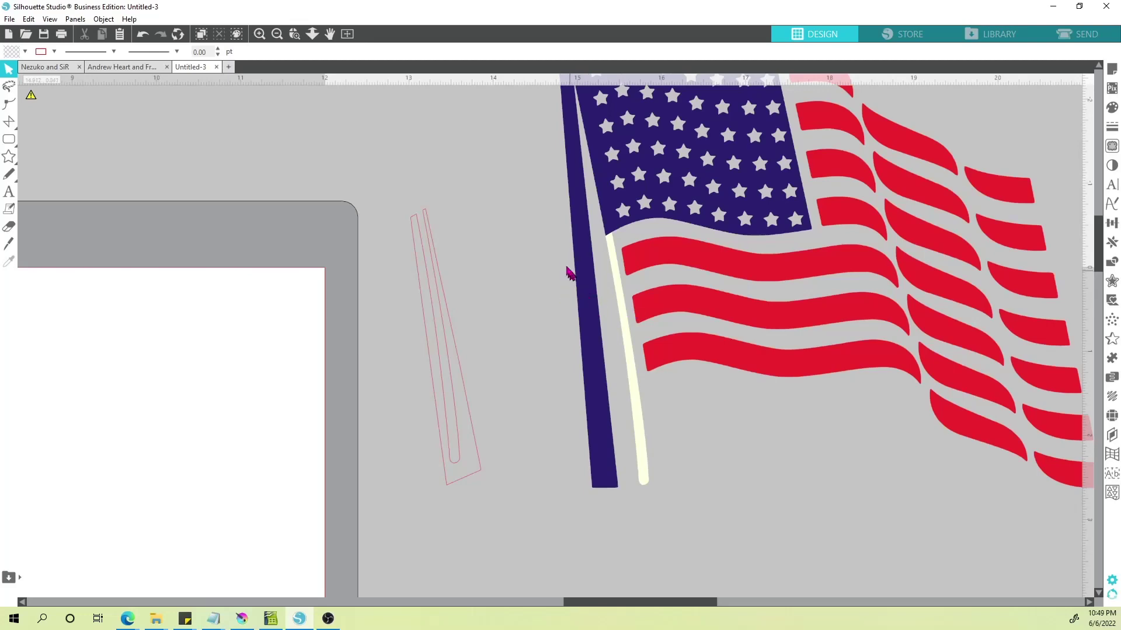
drag(569, 273, 533, 358)
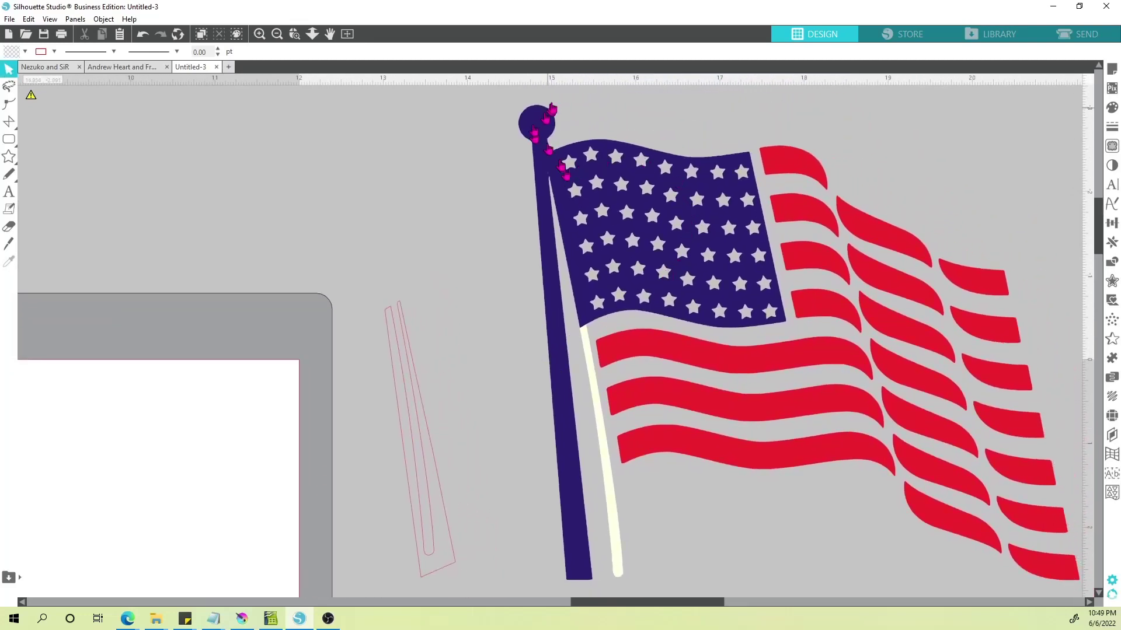
click(11, 125)
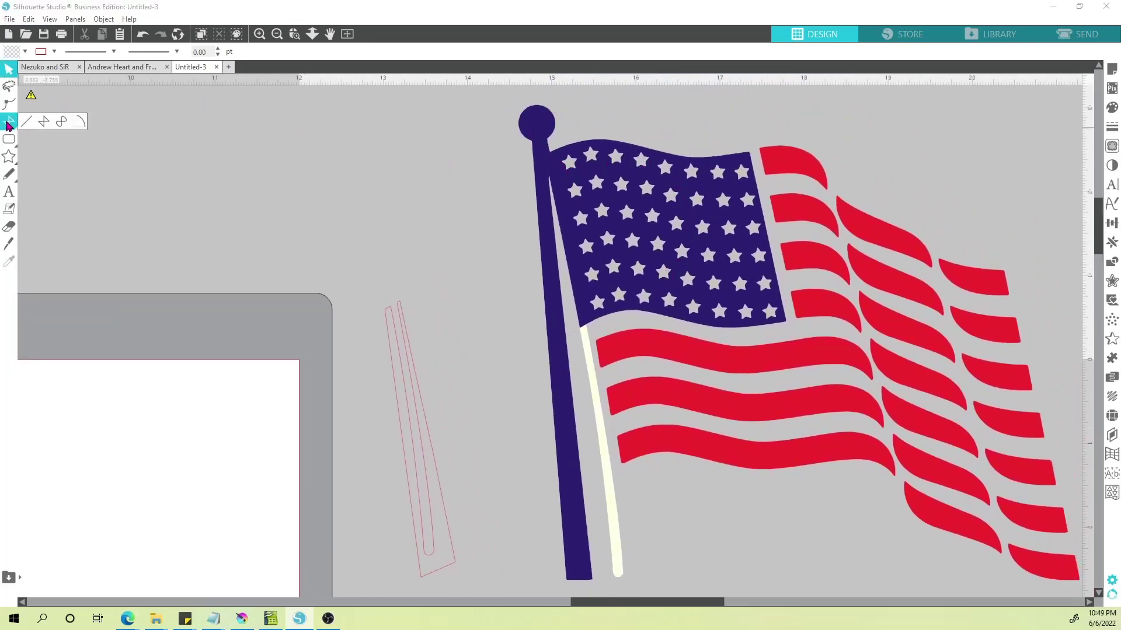
click(44, 121)
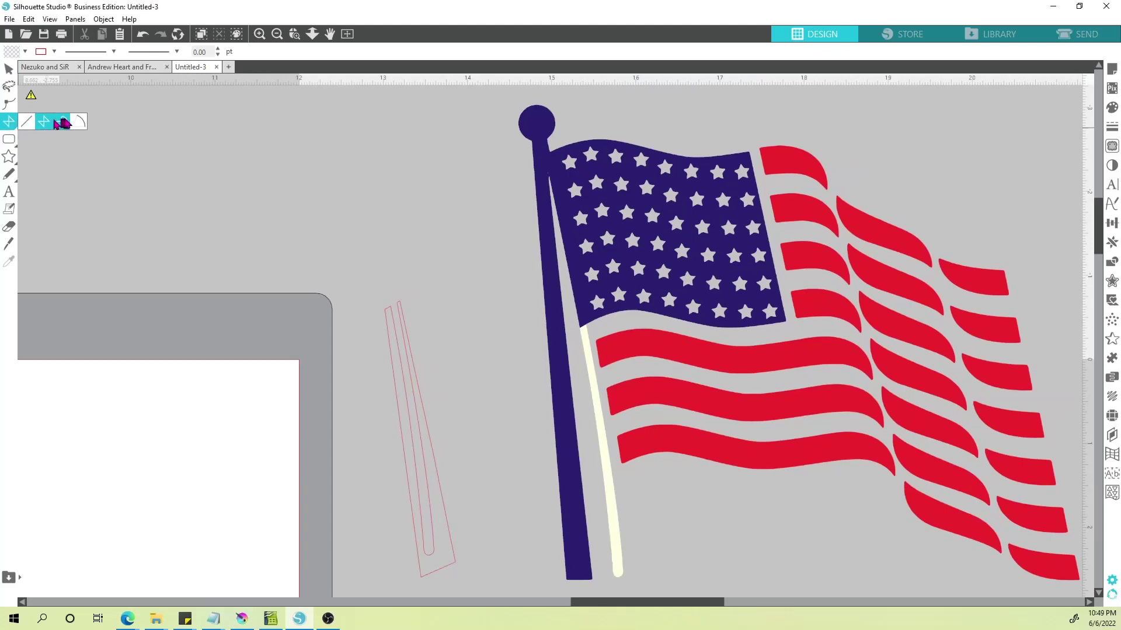
click(10, 141)
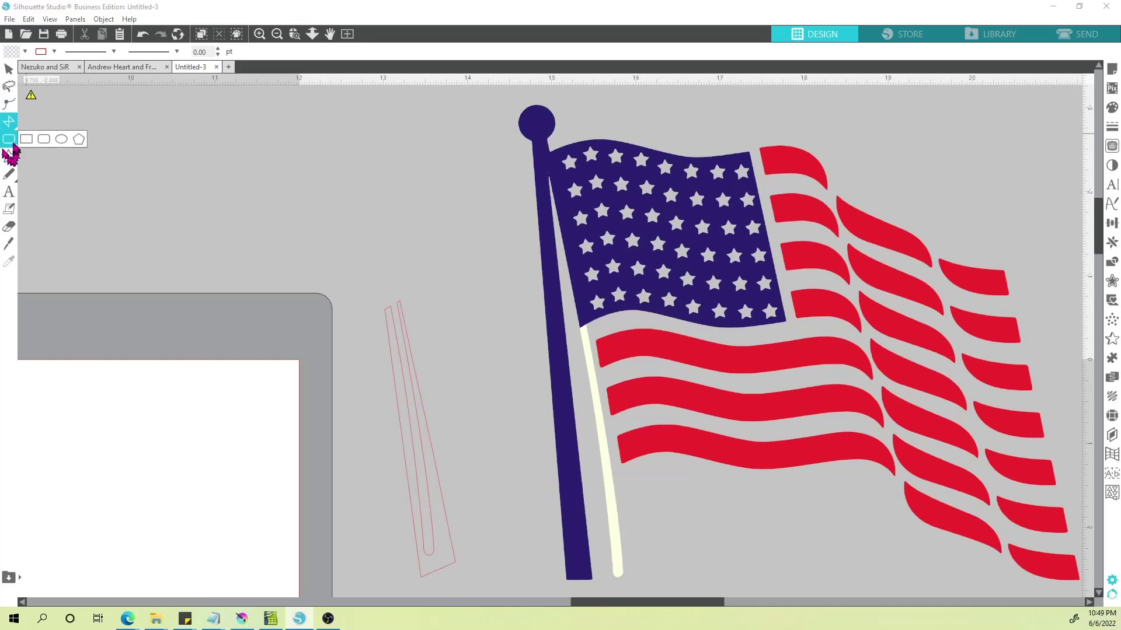
click(66, 140)
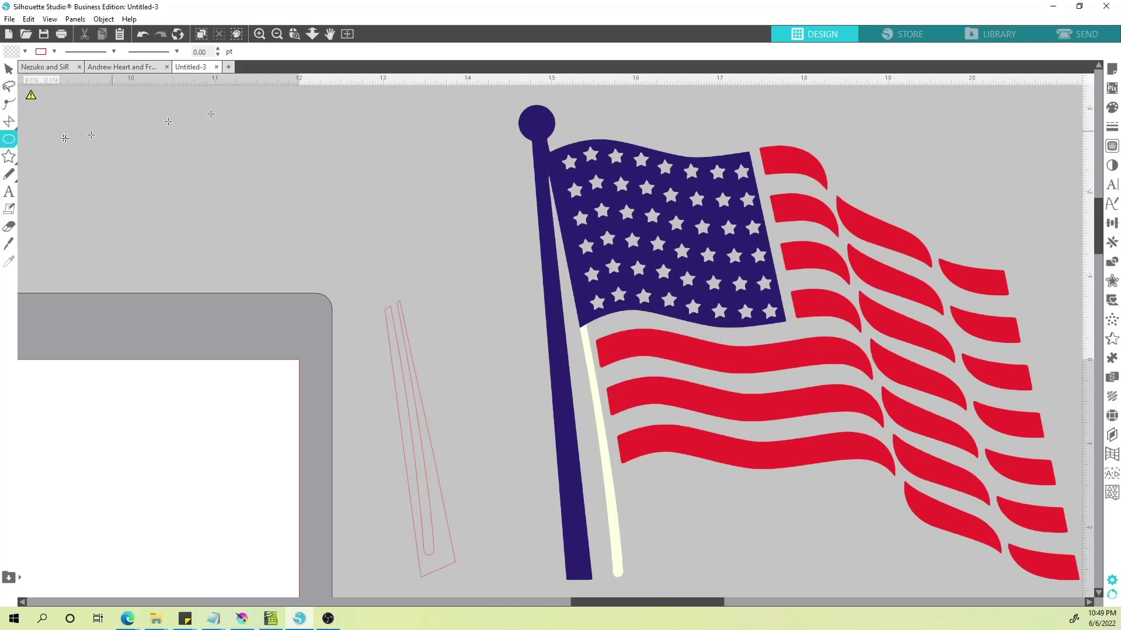
scroll(507, 137, up, 2)
mouse_move(498, 130)
mouse_down()
mouse_move(534, 165)
mouse_move(588, 185)
mouse_up()
click(8, 69)
scroll(577, 183, up, 3)
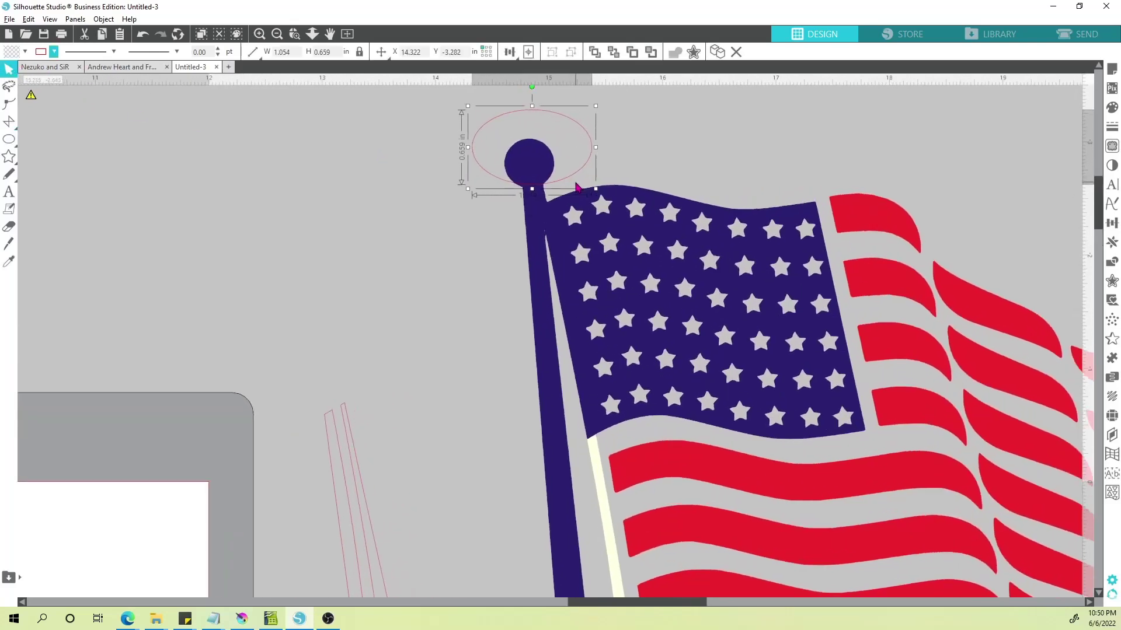
- Resize the ellipse around the pole's ball to about 0.97 in wide and 1.03 in high
key(alt+space)
drag(519, 178, 563, 295)
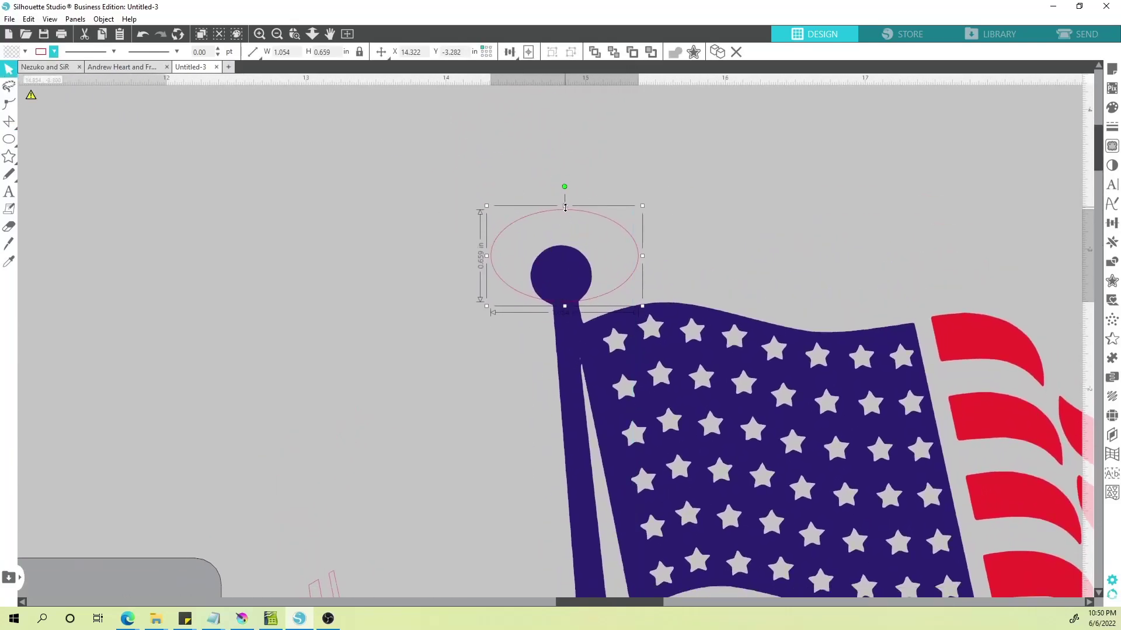
drag(565, 207, 535, 169)
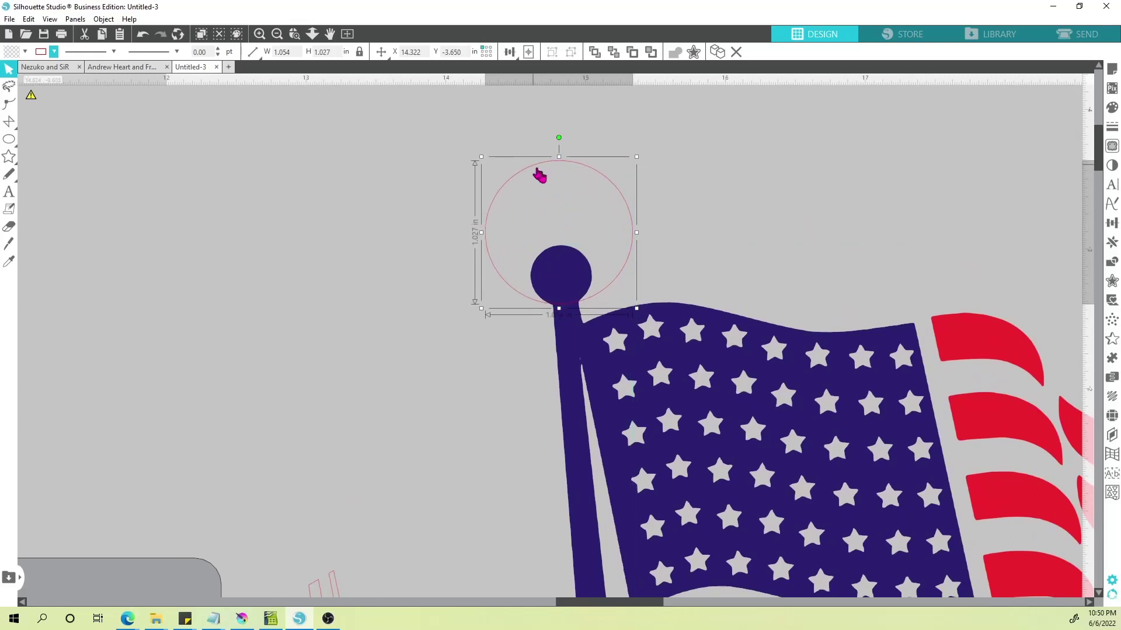
drag(636, 232, 633, 237)
drag(481, 232, 487, 234)
mouse_move(540, 171)
mouse_down()
mouse_move(389, 275)
mouse_move(540, 170)
mouse_move(530, 175)
mouse_up()
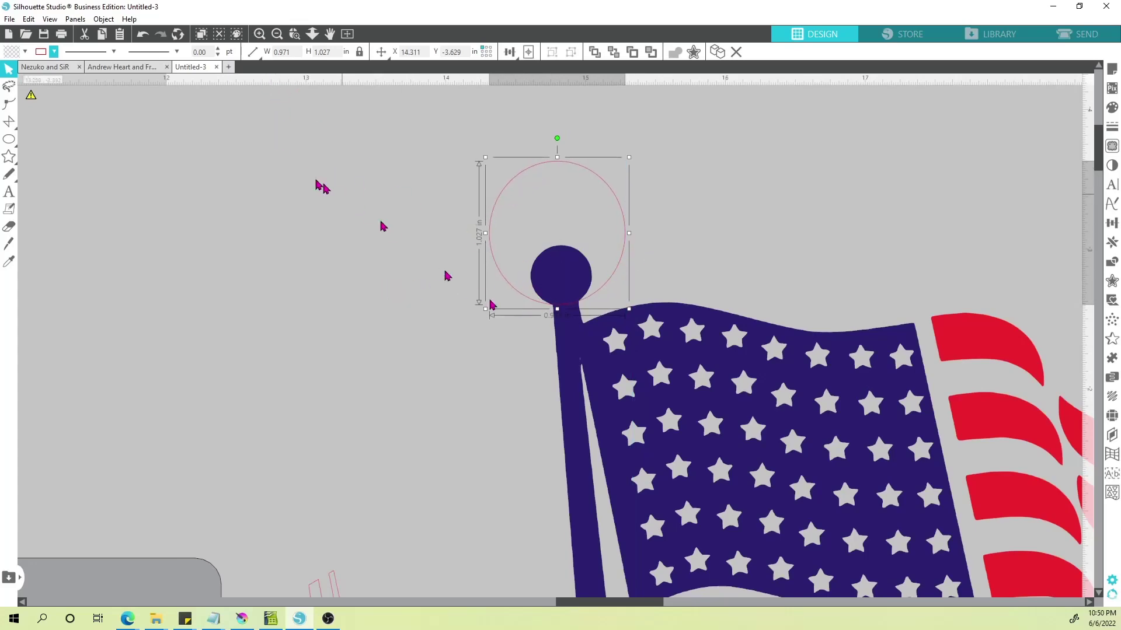
- Divide the blue flag piece with the ellipse and move the leftover crescent outline away from the pole
shift+click(548, 280)
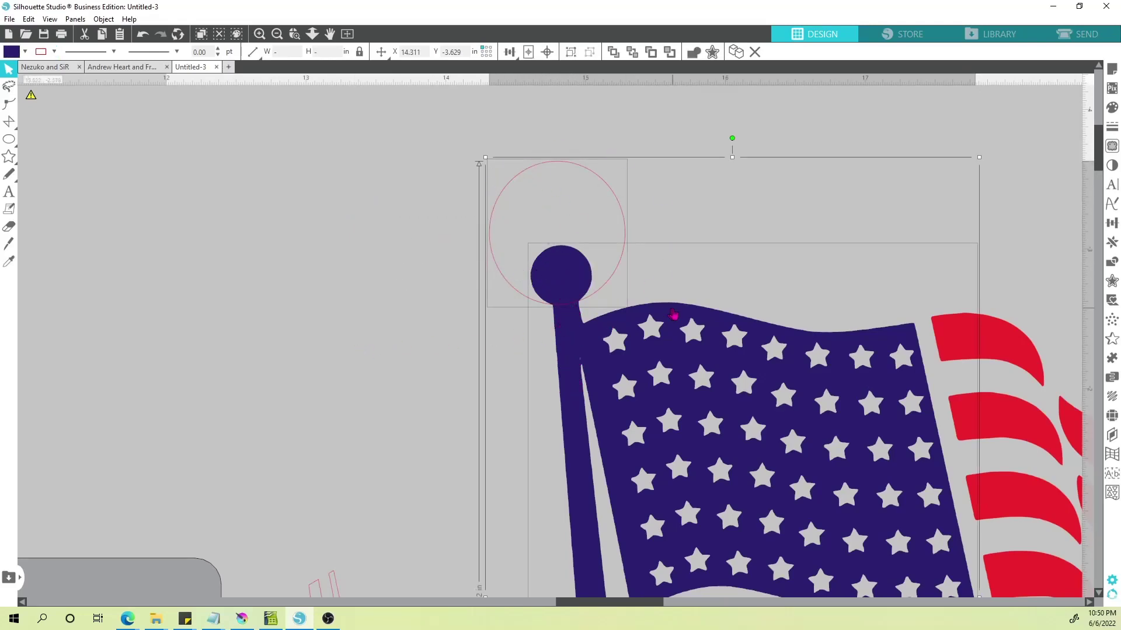
click(1109, 264)
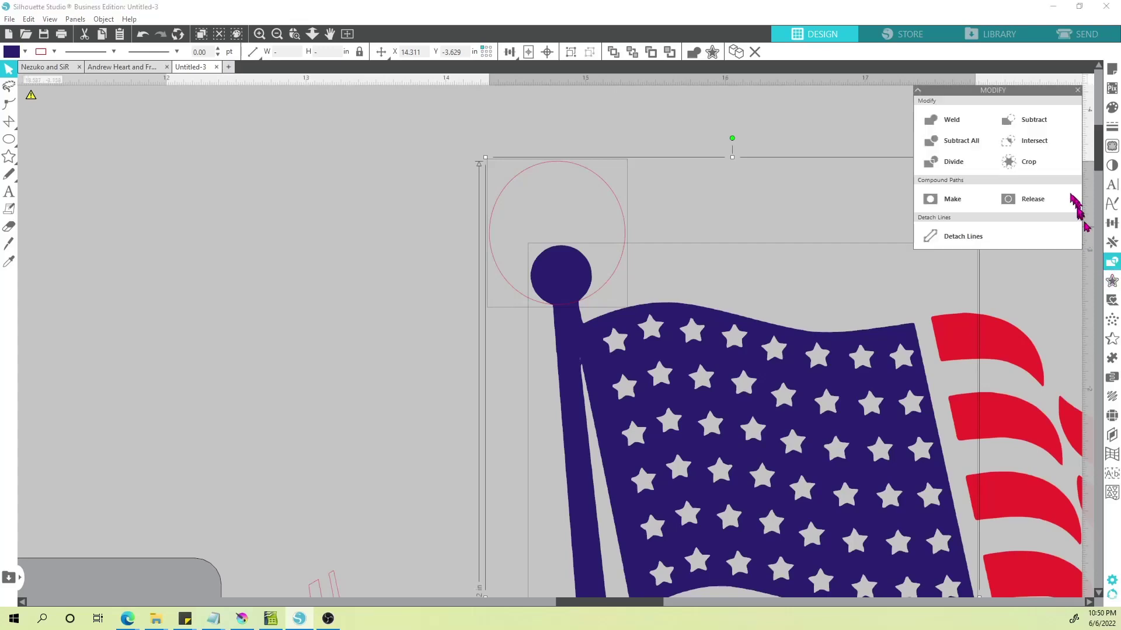
click(935, 163)
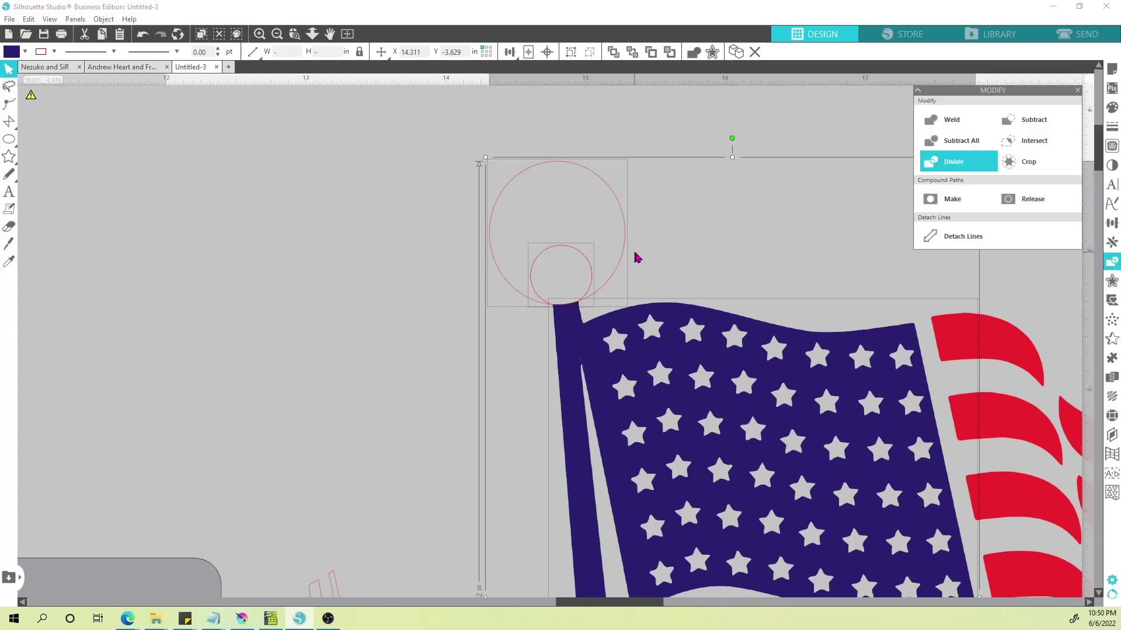
click(354, 245)
drag(502, 207, 121, 229)
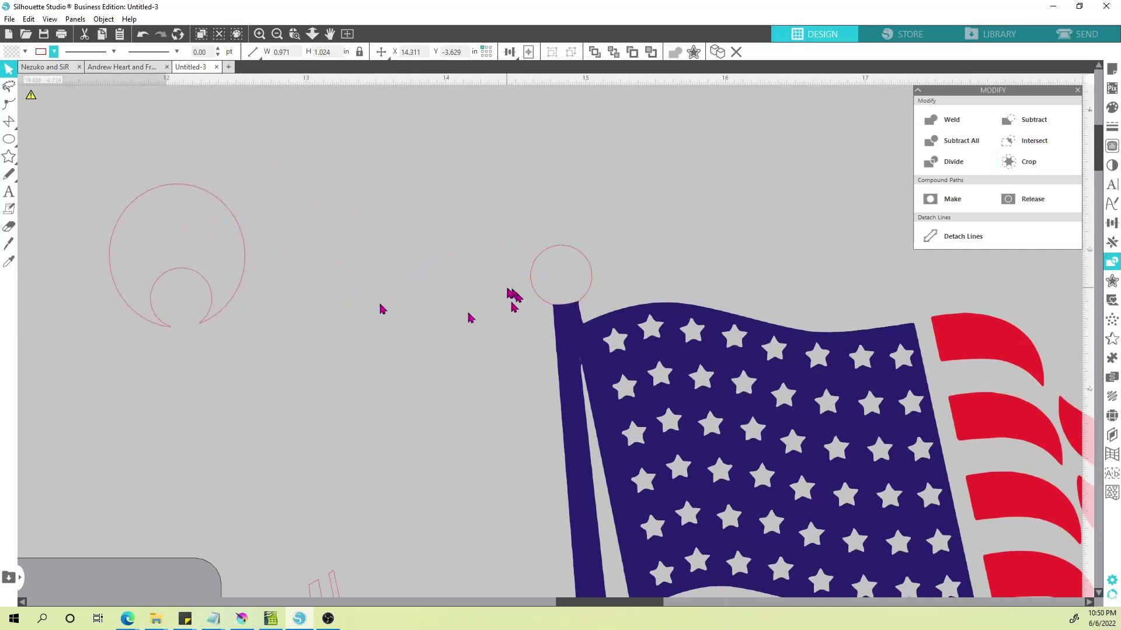
click(222, 206)
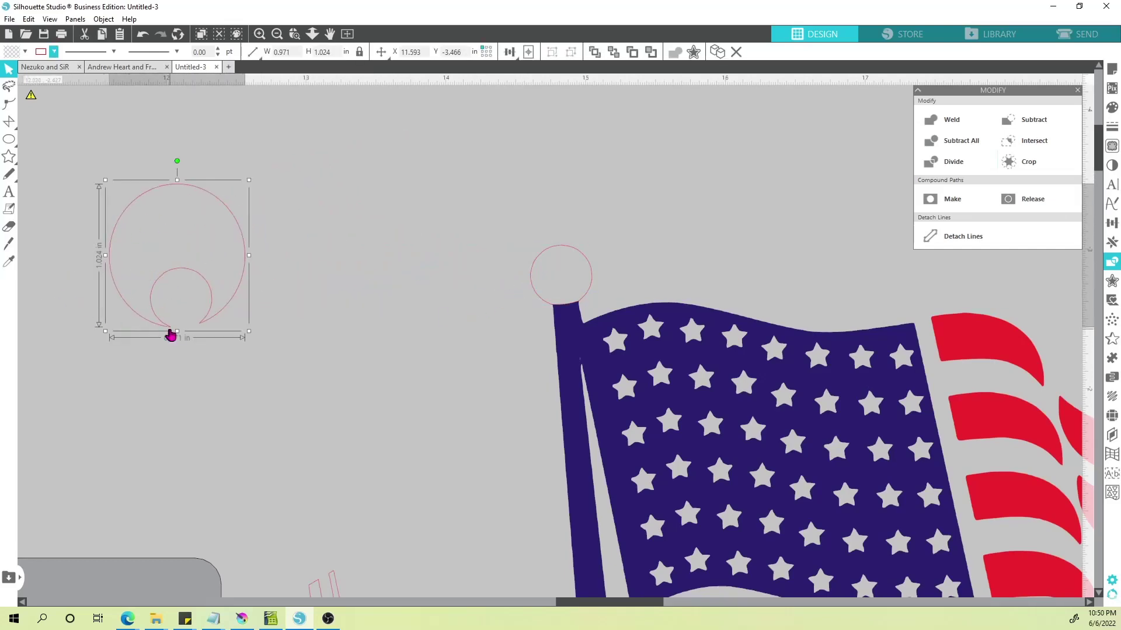
click(379, 288)
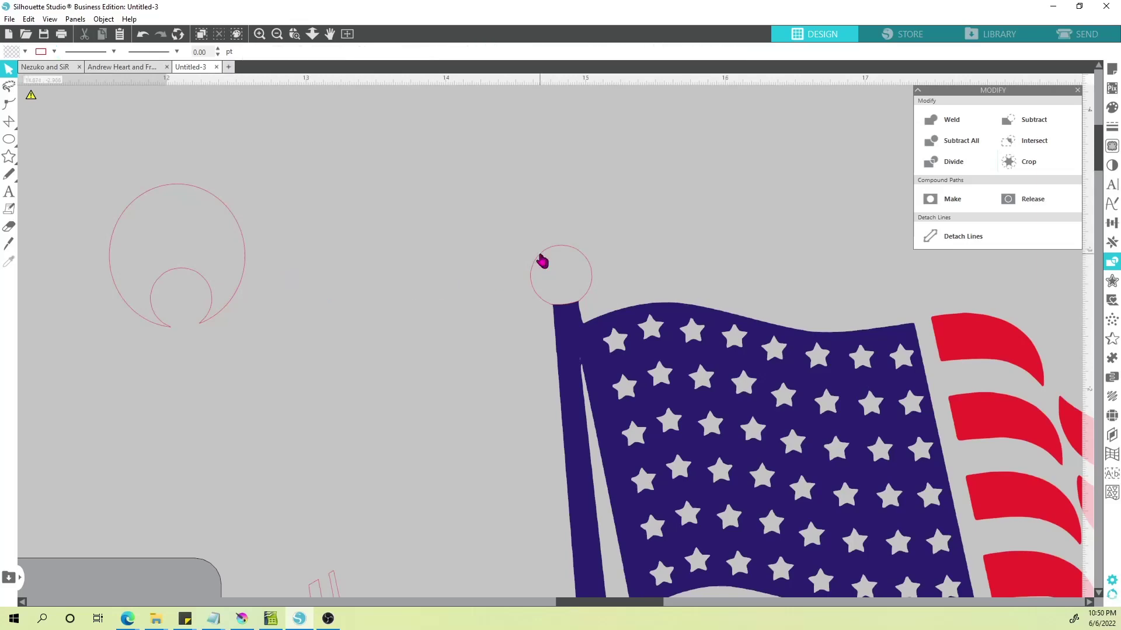
- Fill the separated ball on top of the pole with yellow and recolour its outline to match
click(537, 259)
click(25, 51)
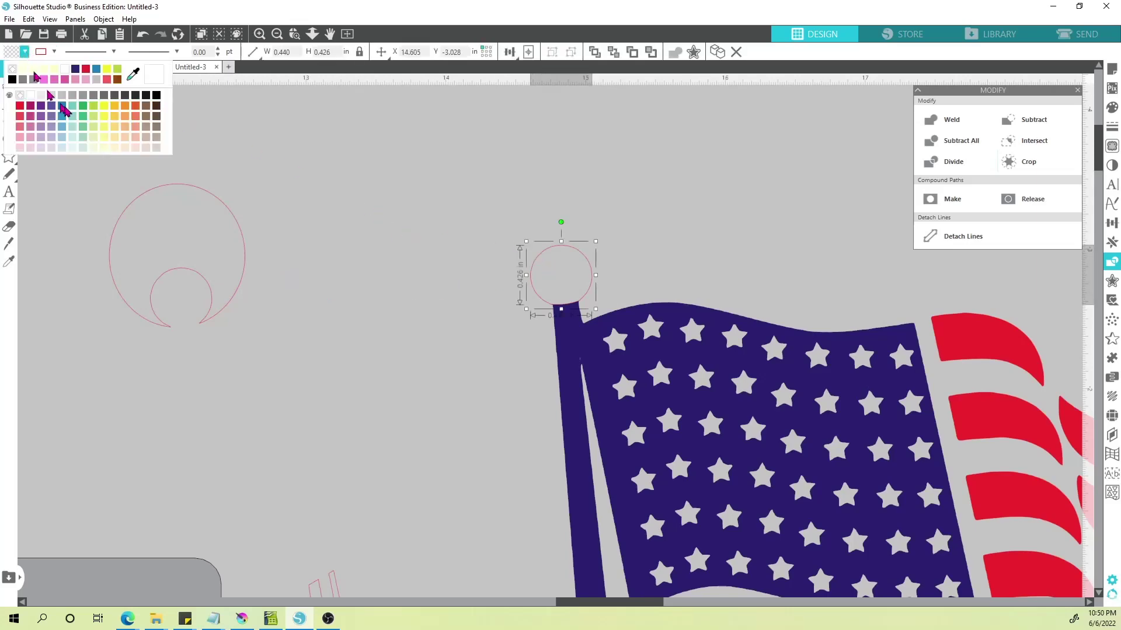
click(107, 107)
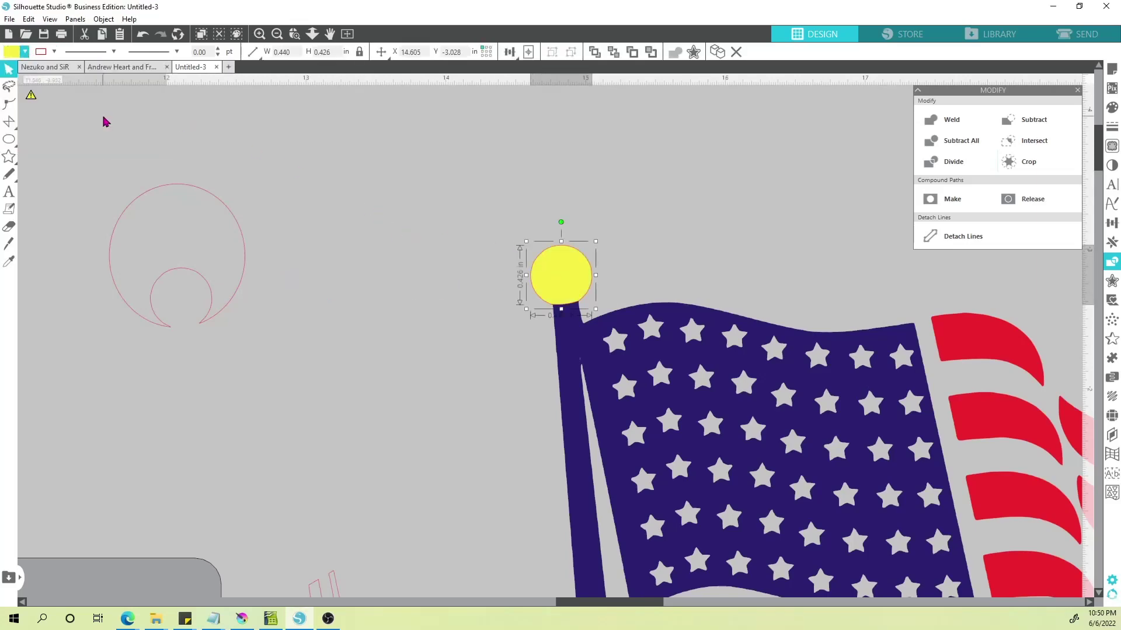
click(54, 53)
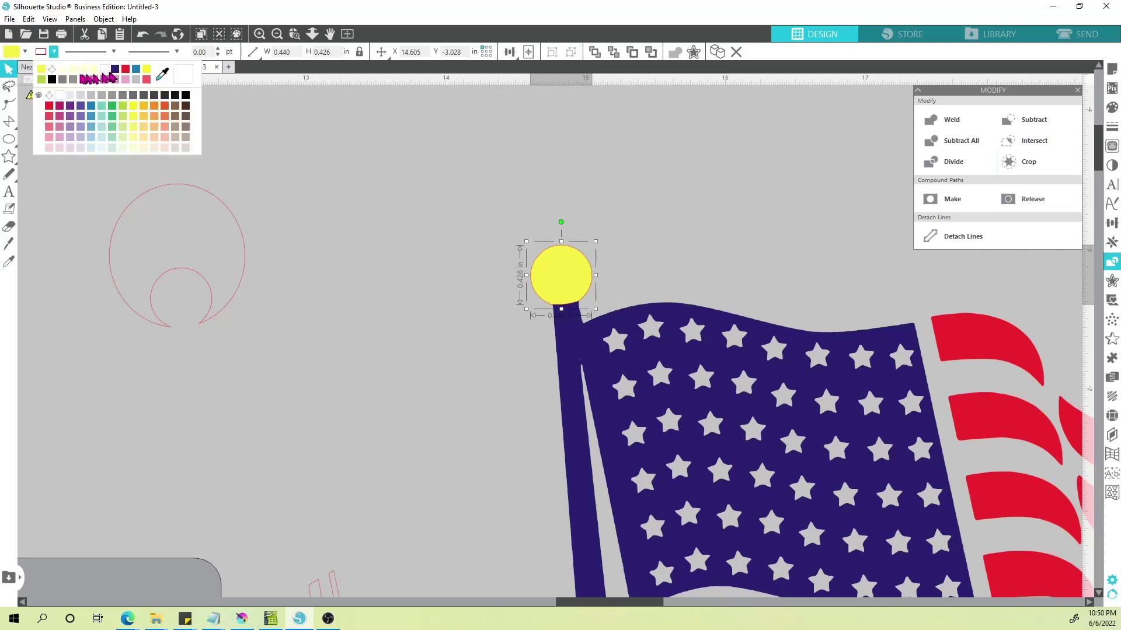
click(50, 71)
click(427, 281)
scroll(440, 322, down, 3)
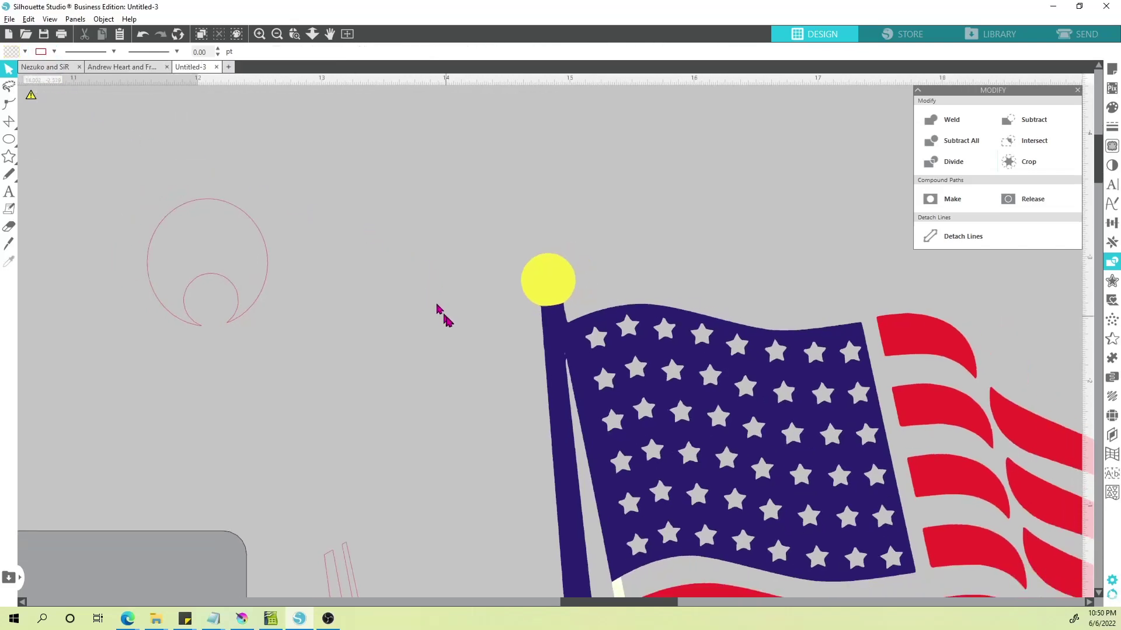
scroll(441, 337, down, 2)
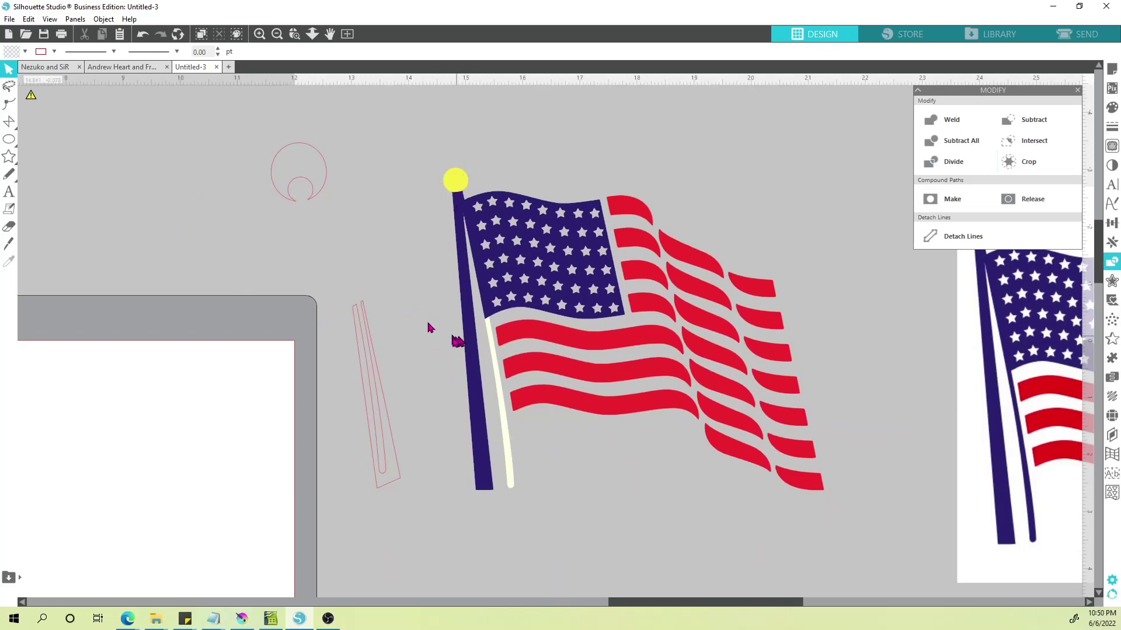
scroll(511, 375, up, 3)
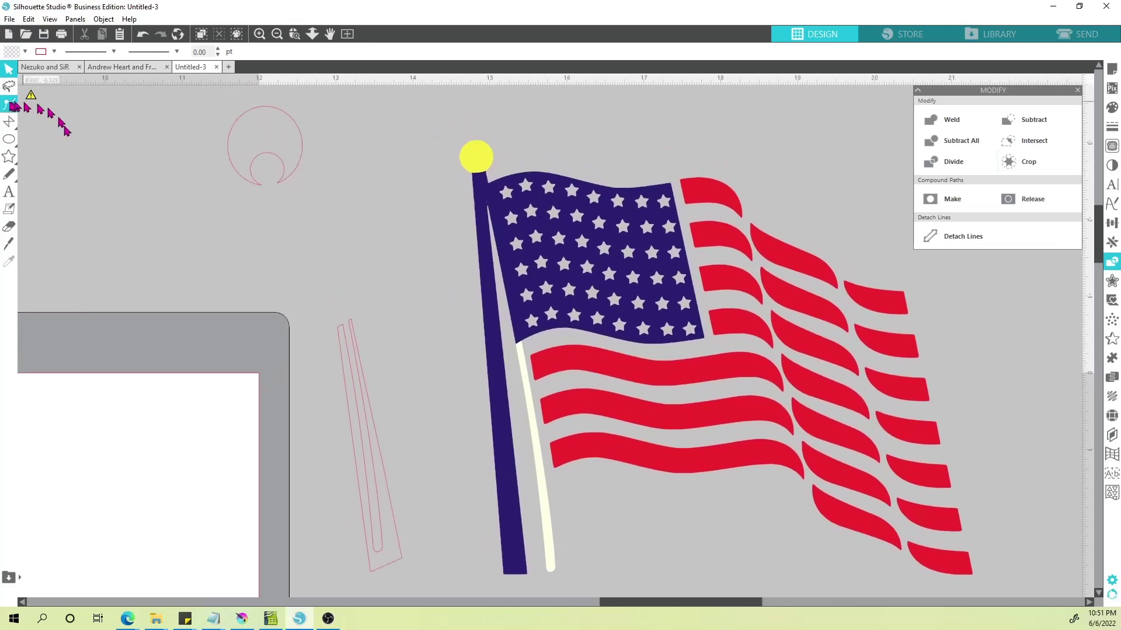
click(9, 122)
scroll(493, 249, up, 4)
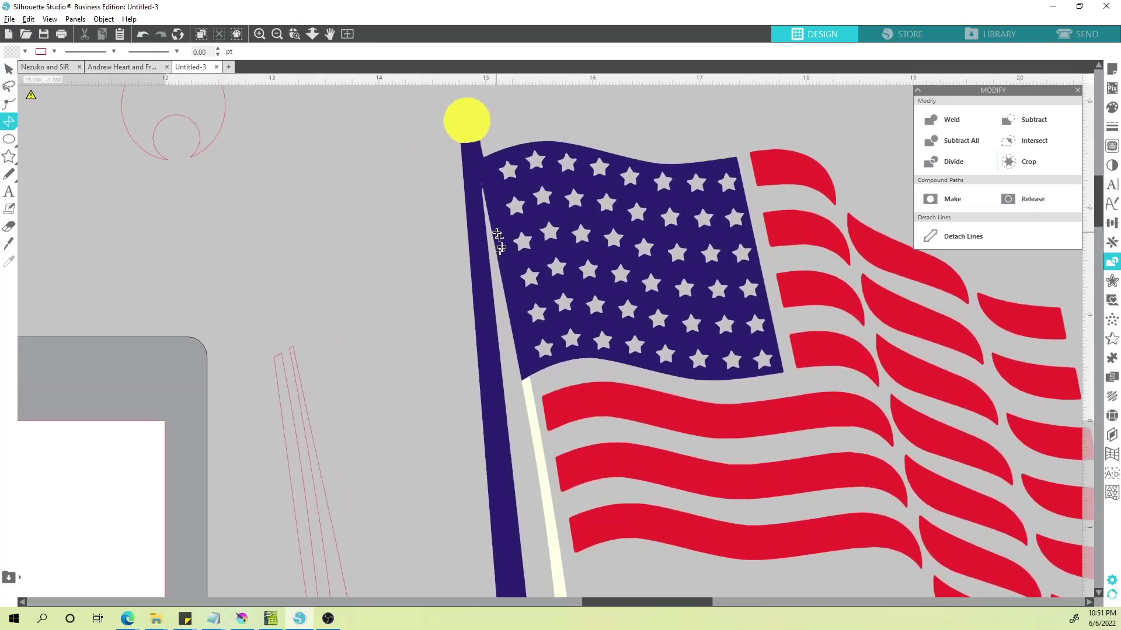
scroll(496, 233, up, 2)
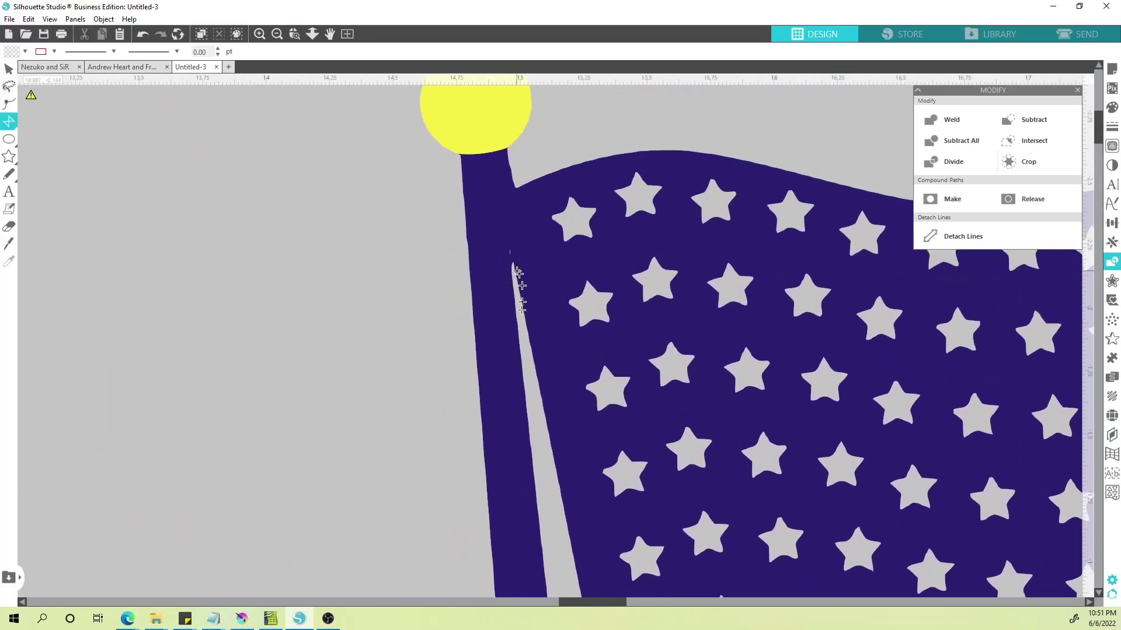
click(512, 268)
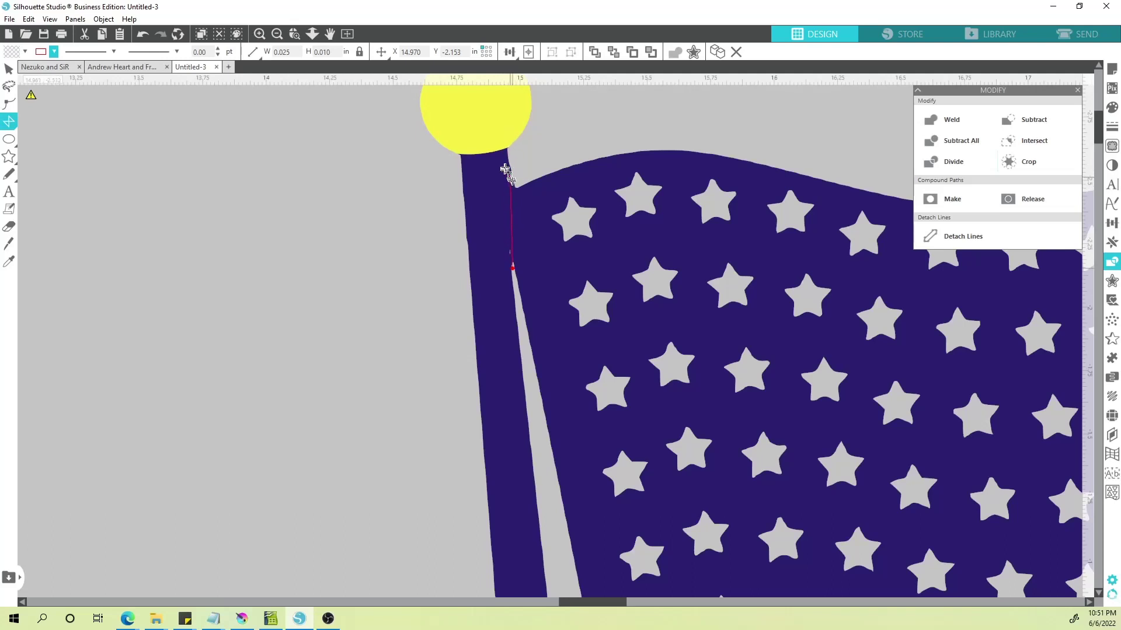
key(Delete)
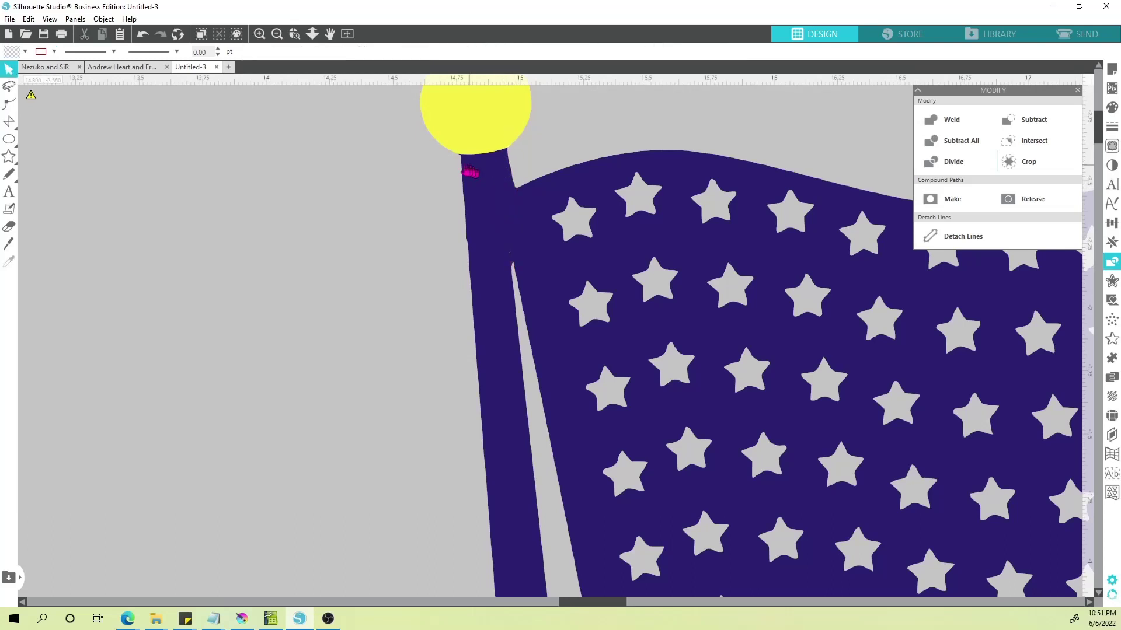
- Edit the blue piece's points to straighten the pole's short right edge between the yellow ball and the flag
click(525, 205)
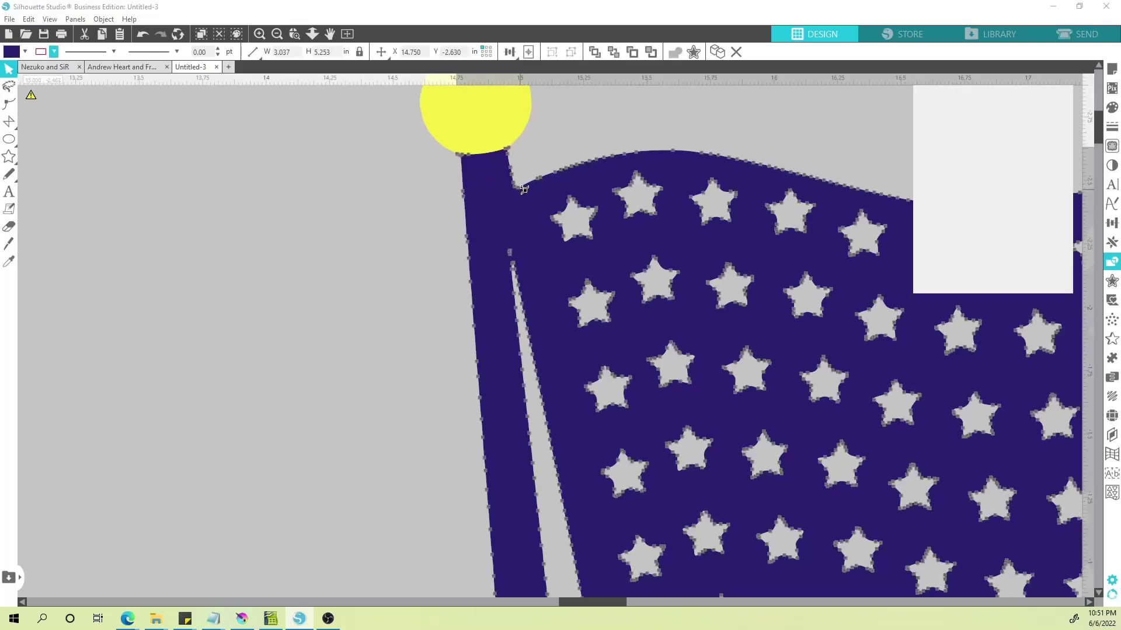
double_click(523, 191)
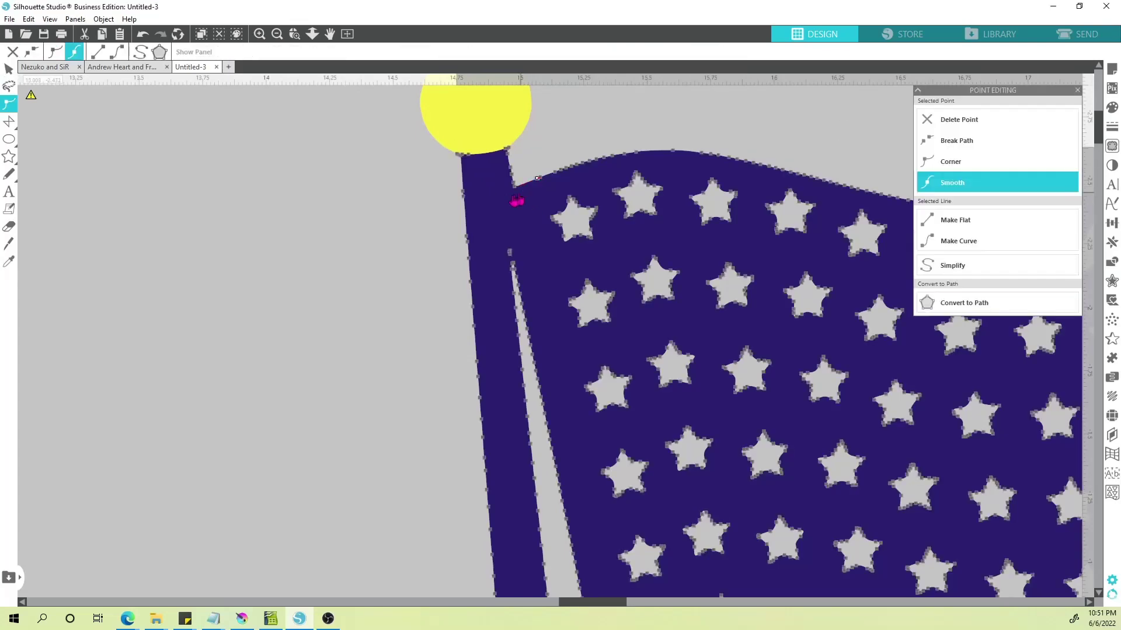
scroll(500, 200, up, 5)
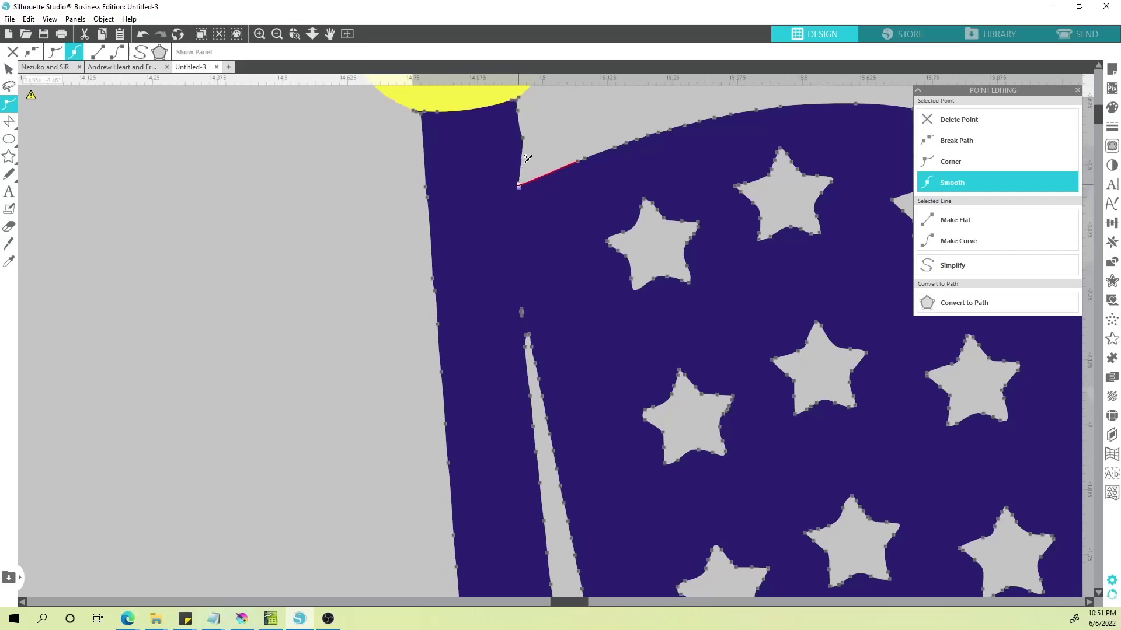
drag(522, 140, 514, 145)
click(512, 114)
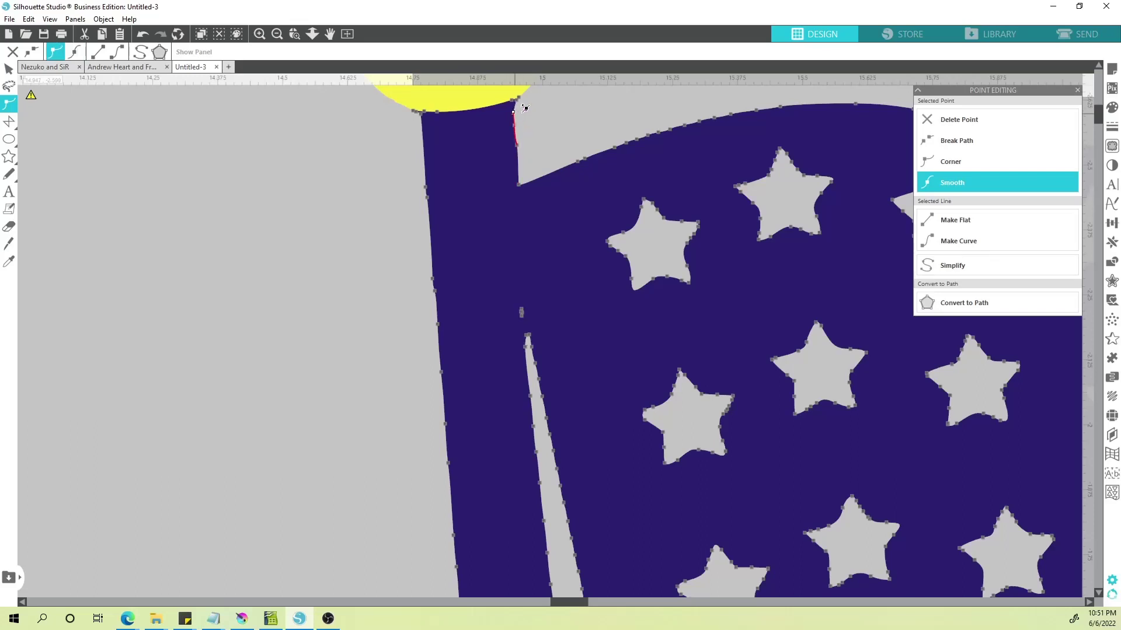
click(520, 108)
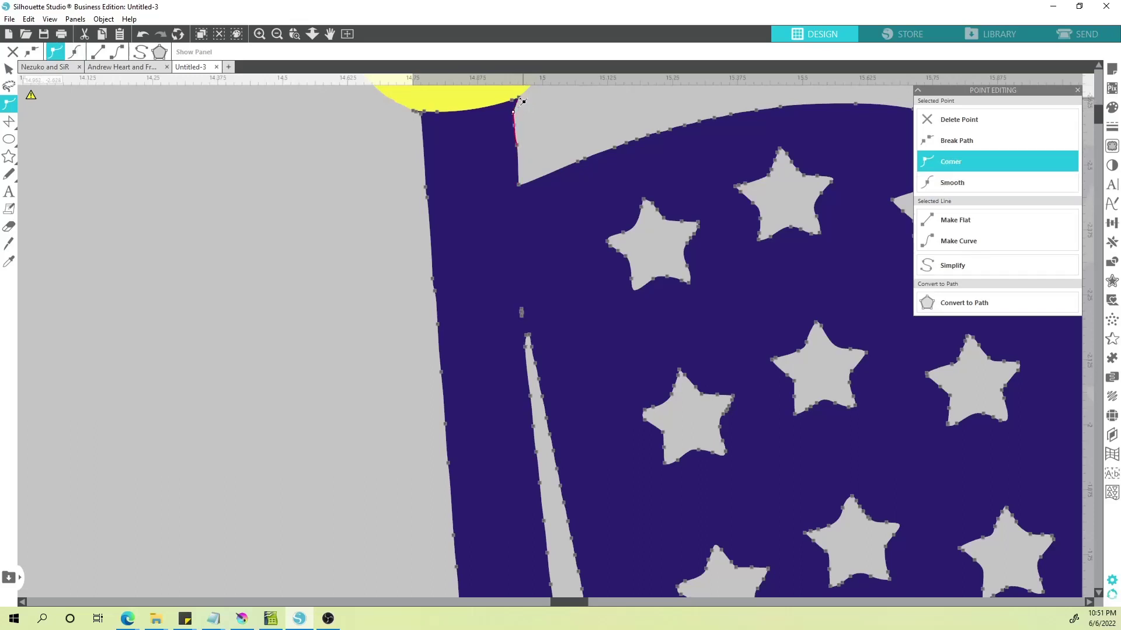
click(519, 146)
click(518, 147)
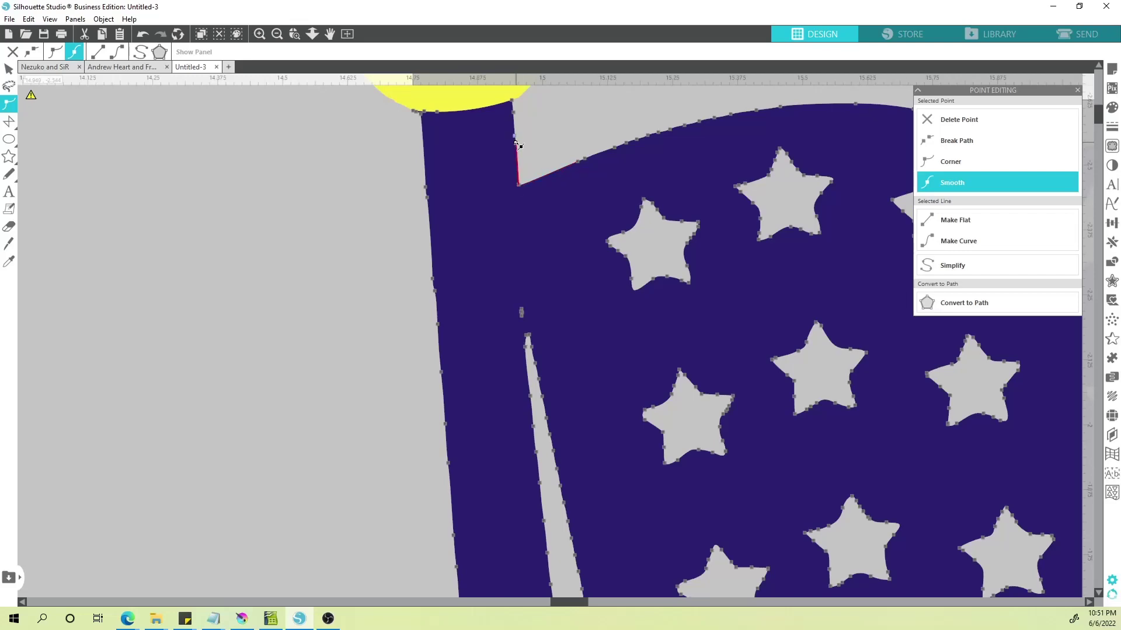
click(541, 142)
- Draw a closed polygon about 1.0 in wide and 5.67 in high around the blue pole, running along its boundary with the flag
scroll(533, 168, down, 6)
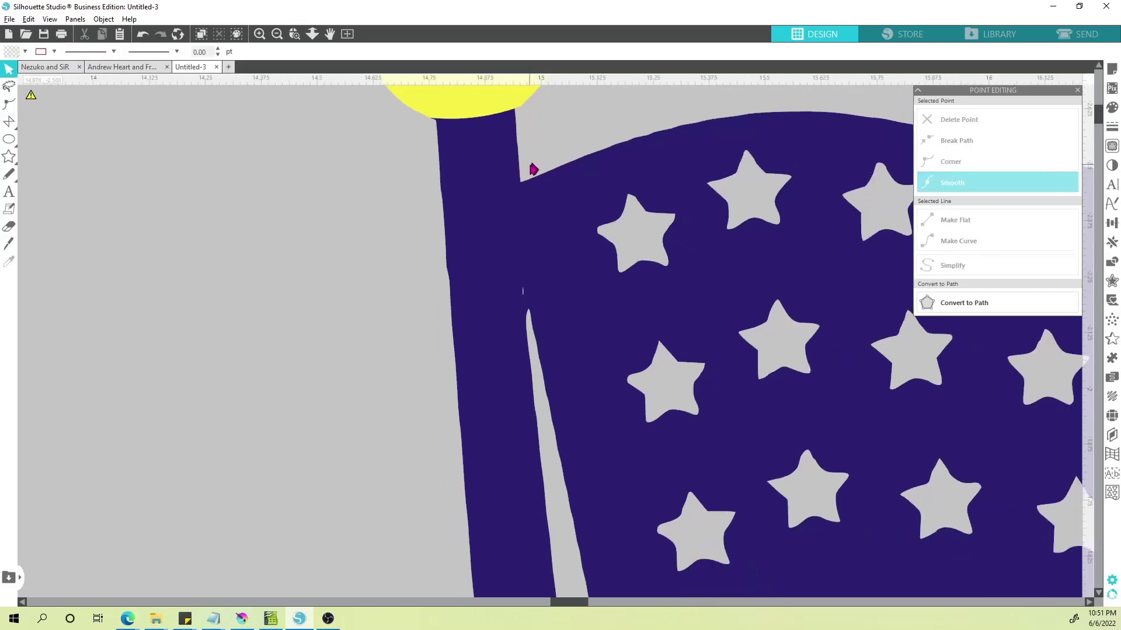
scroll(523, 216, down, 2)
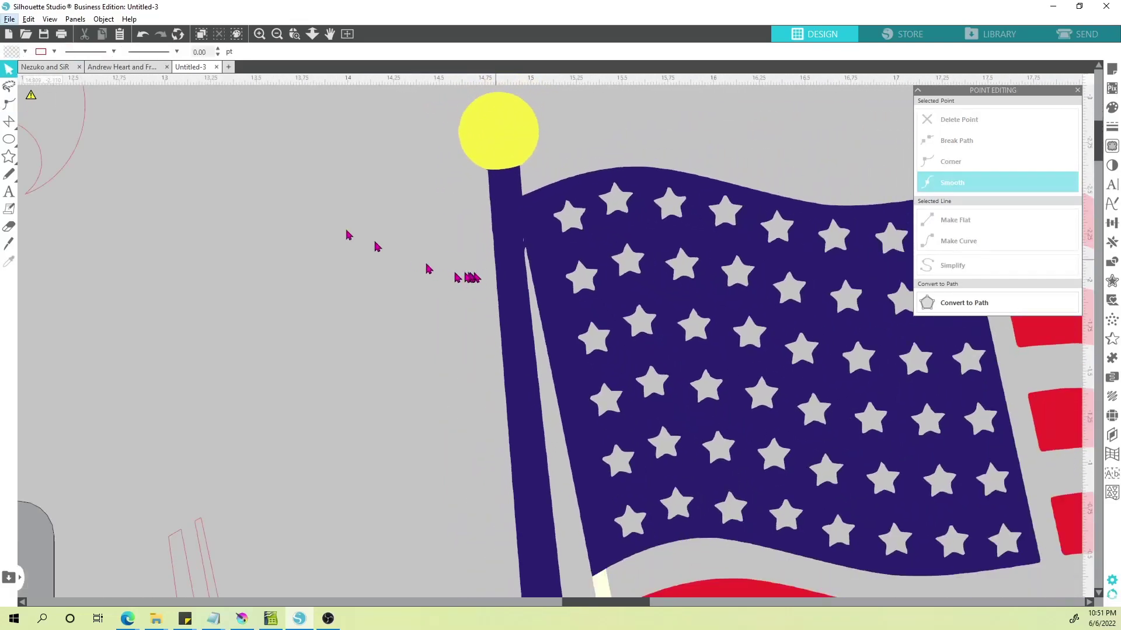
click(8, 123)
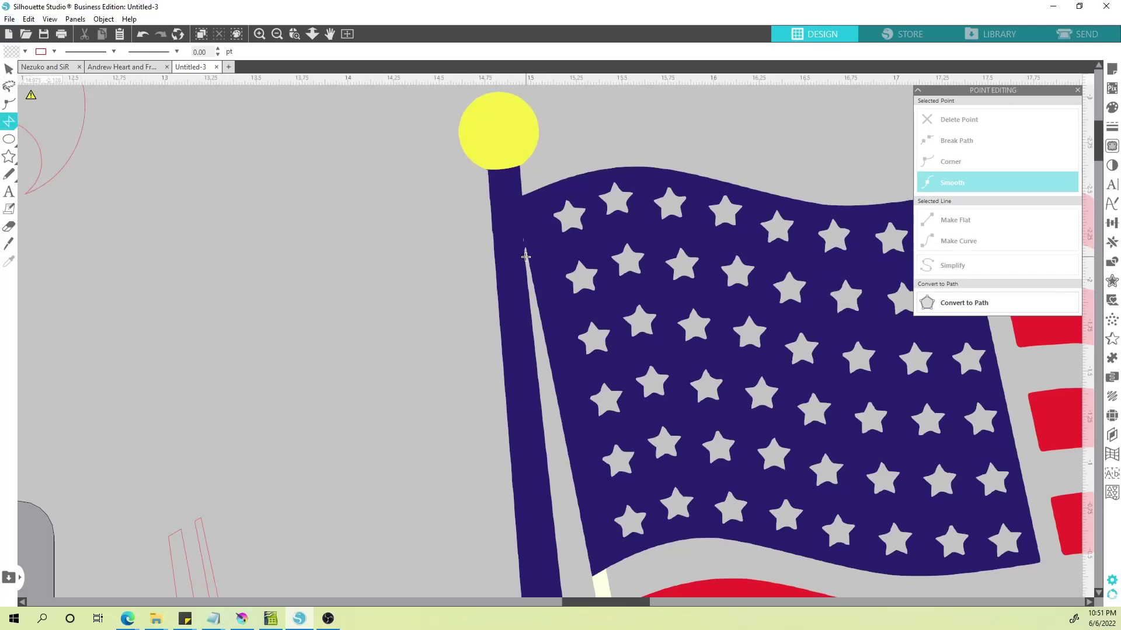
drag(525, 257, 527, 197)
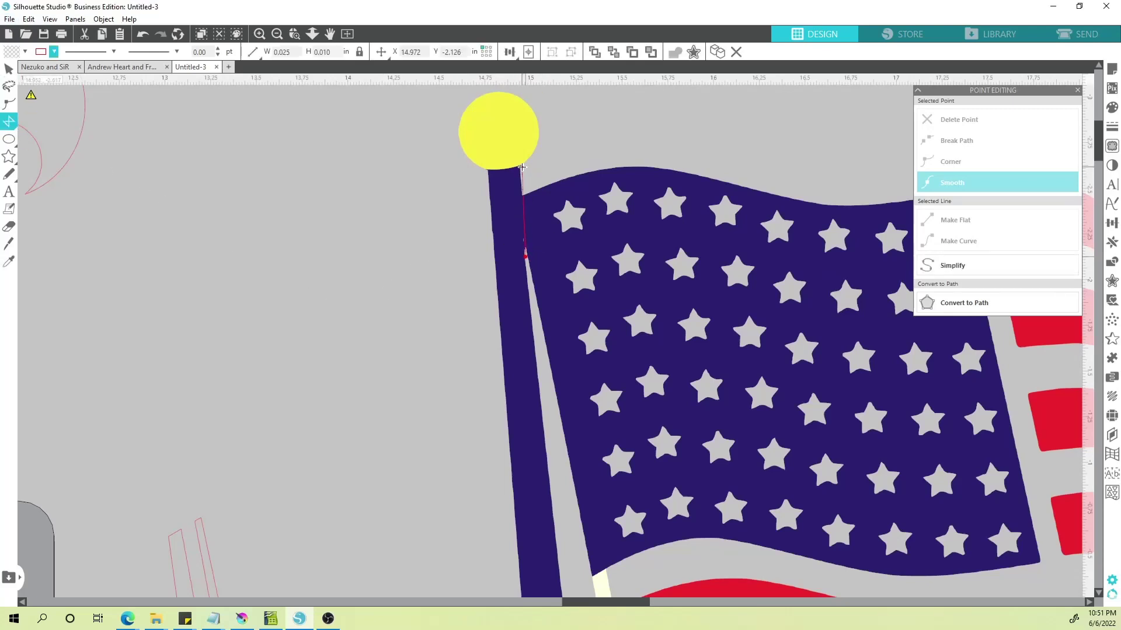
click(522, 167)
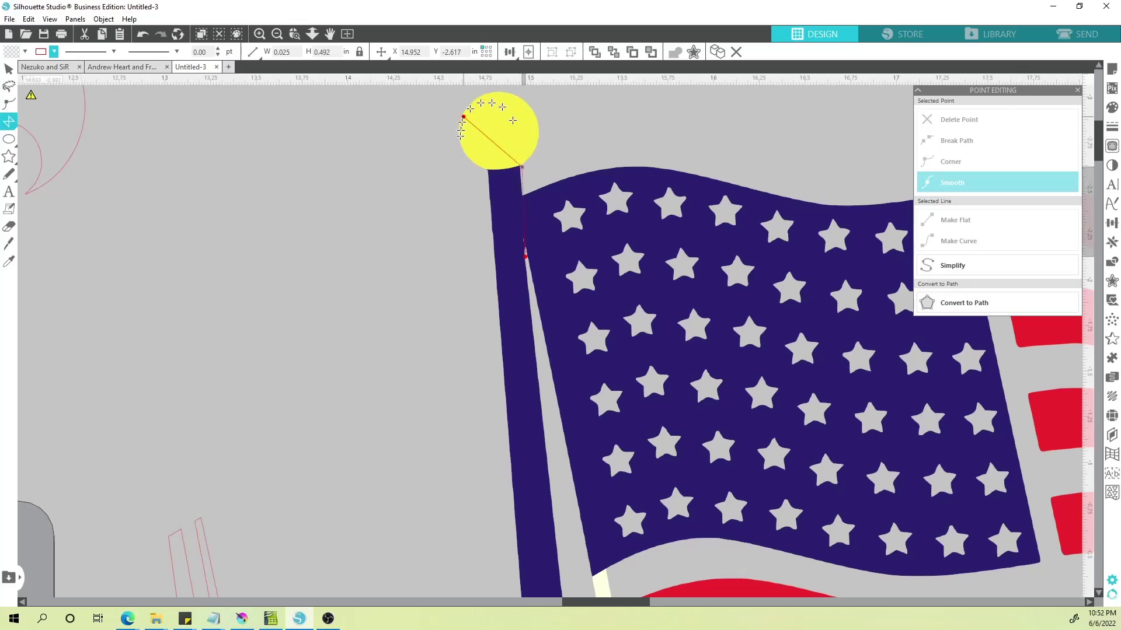
click(497, 140)
click(469, 177)
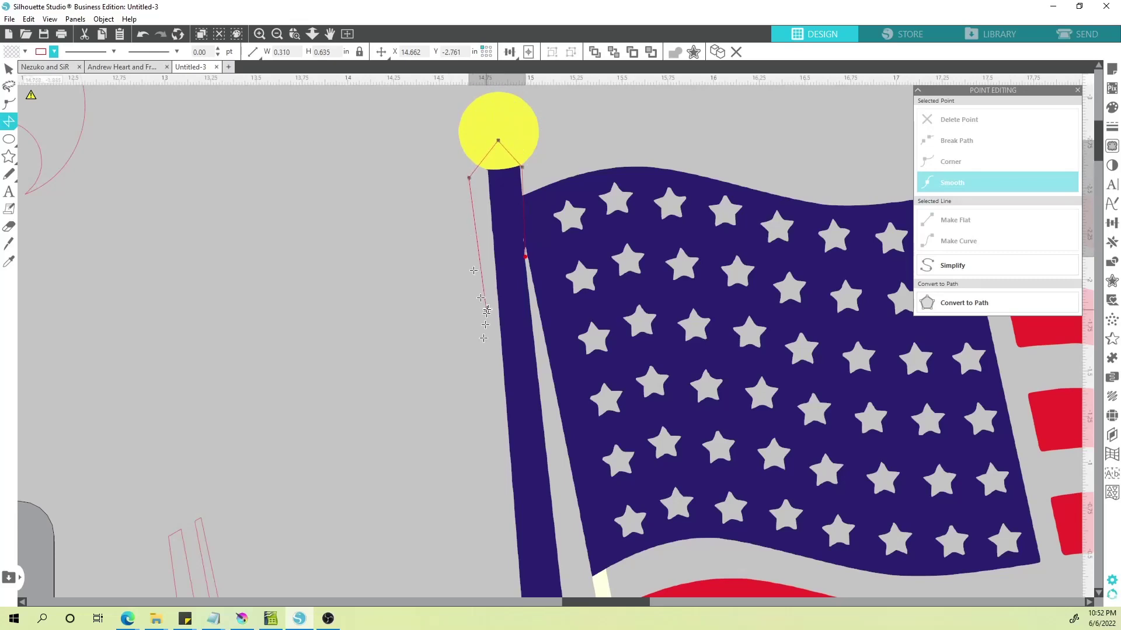
scroll(489, 564, down, 2)
drag(490, 571, 469, 323)
drag(478, 449, 460, 245)
drag(490, 456, 467, 349)
click(453, 442)
click(546, 445)
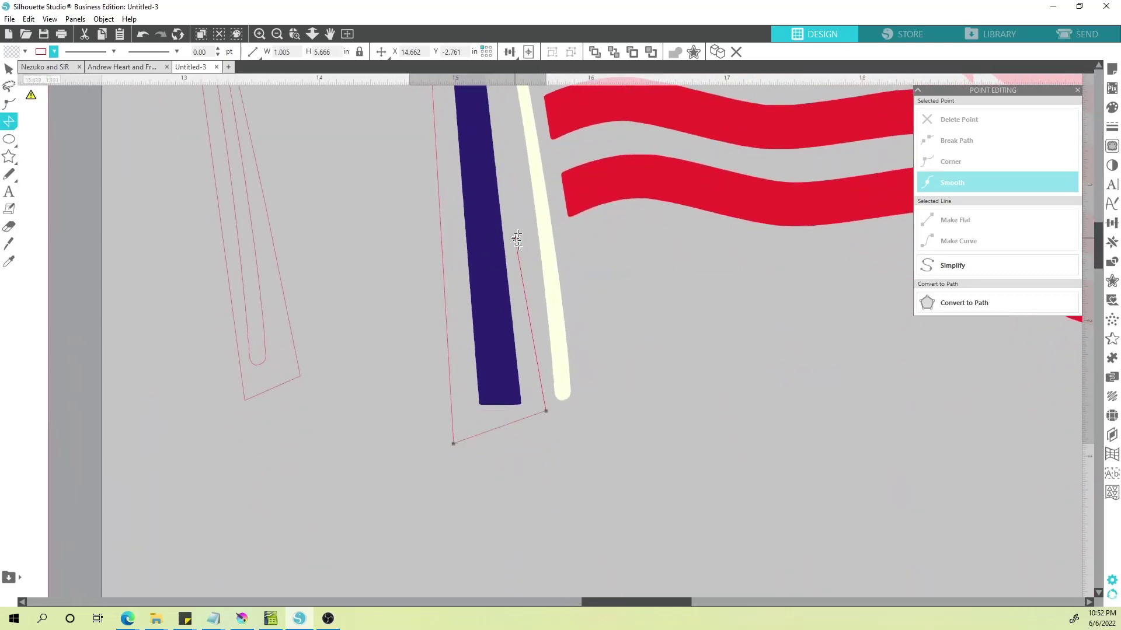
drag(526, 209, 559, 475)
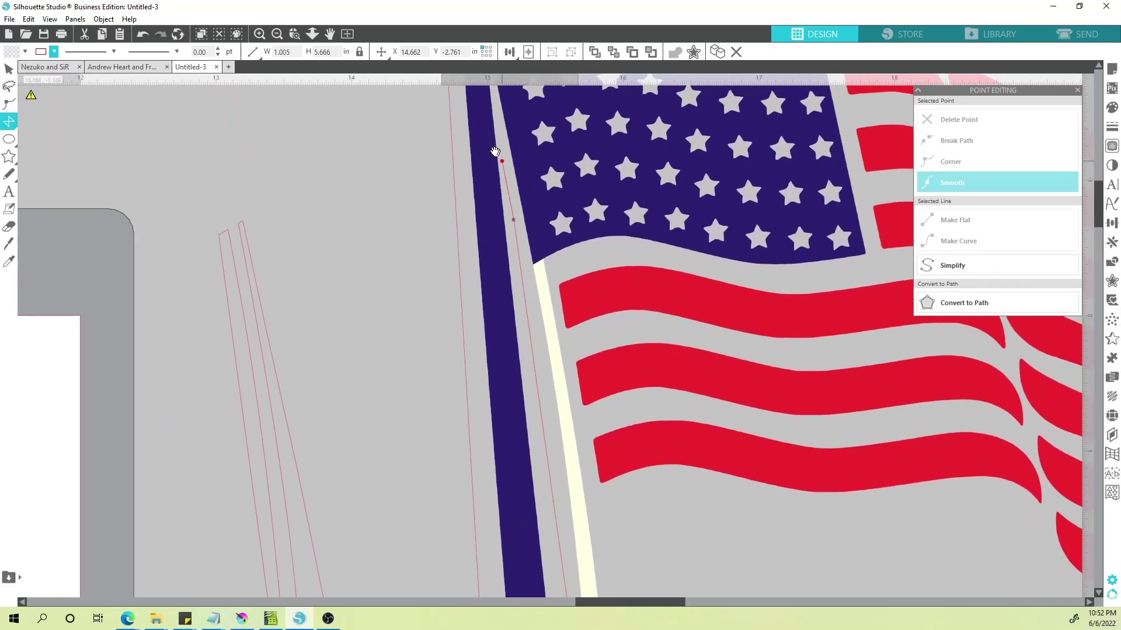
drag(495, 153, 560, 415)
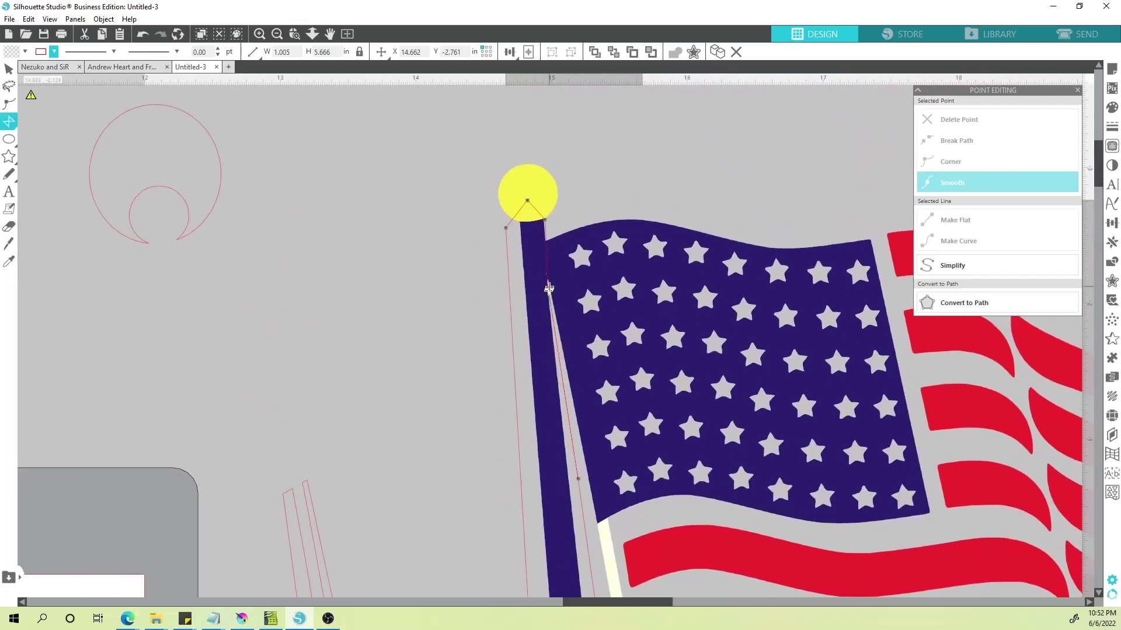
scroll(415, 333, down, 2)
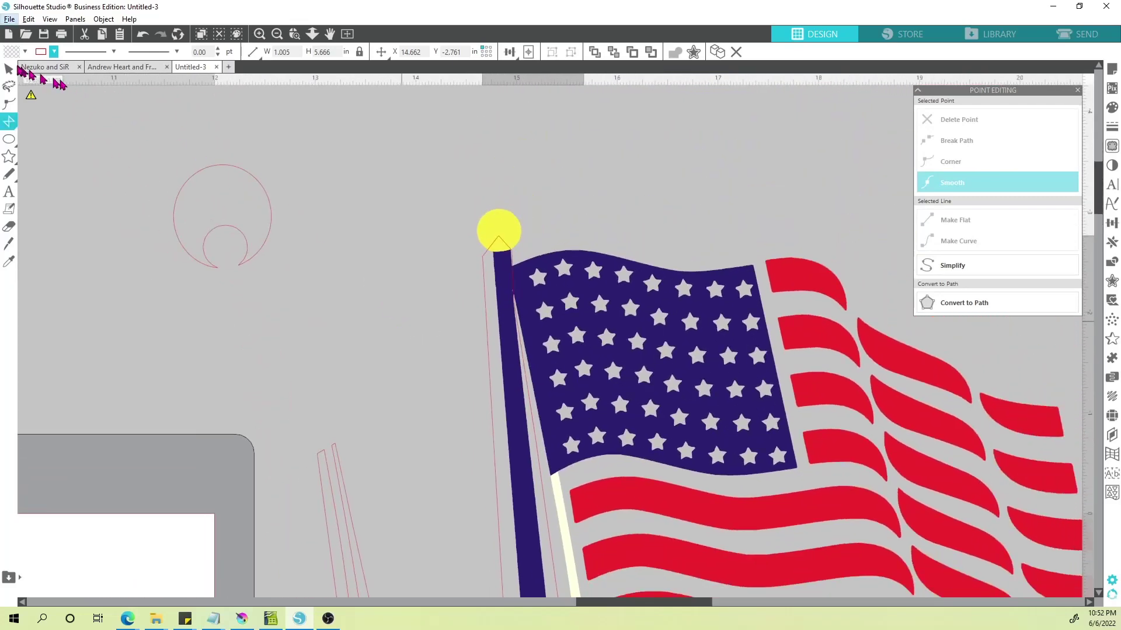
- Divide the blue flag piece along the polygon drawn around the pole
click(9, 69)
drag(451, 326, 498, 392)
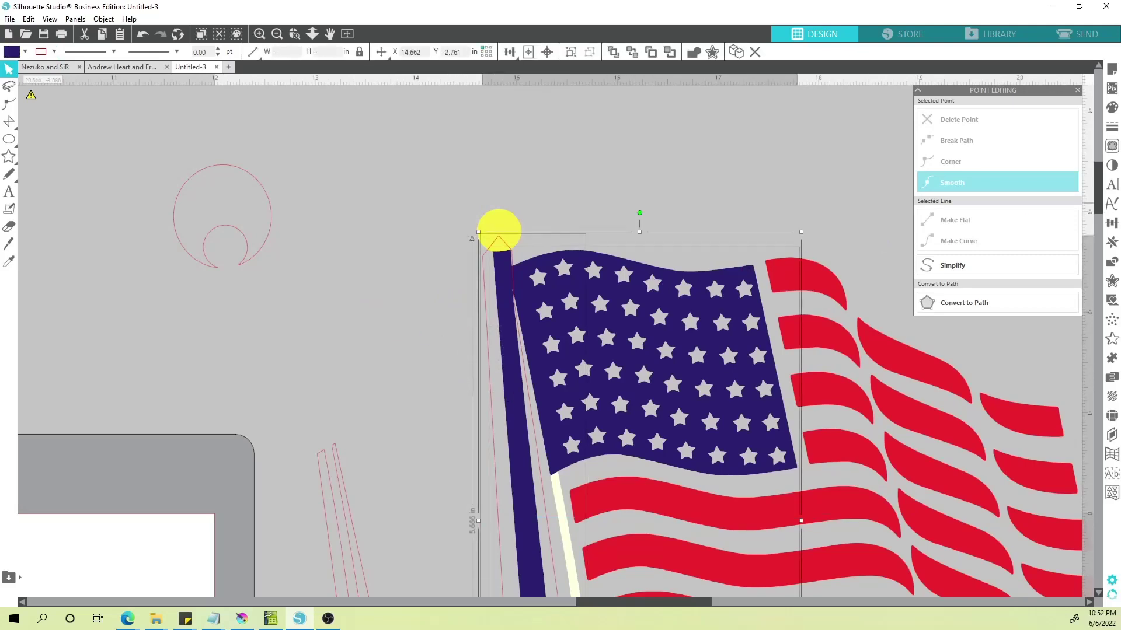
click(1112, 262)
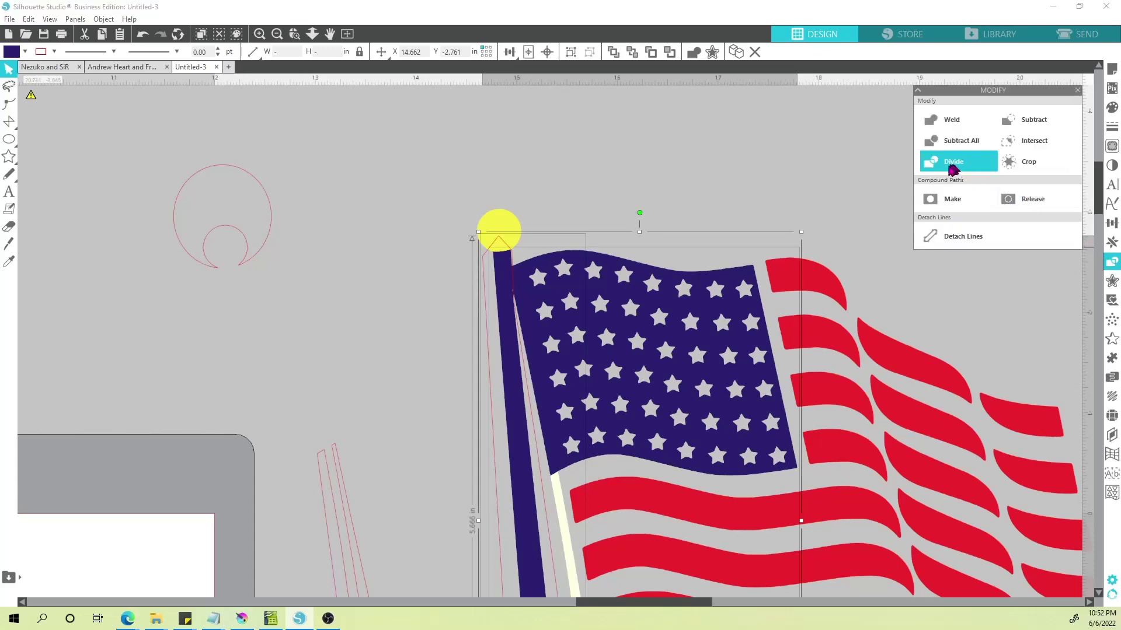
click(950, 170)
click(431, 293)
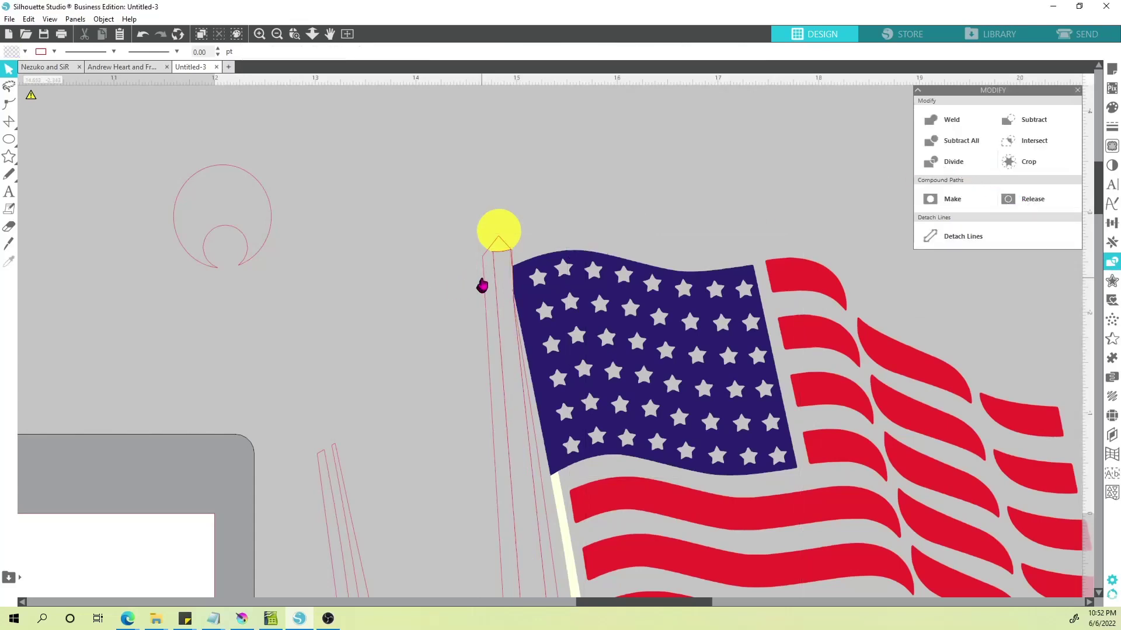
- Move the leftover polygon outline away from the separated pole, out to the page edge
drag(485, 284, 362, 239)
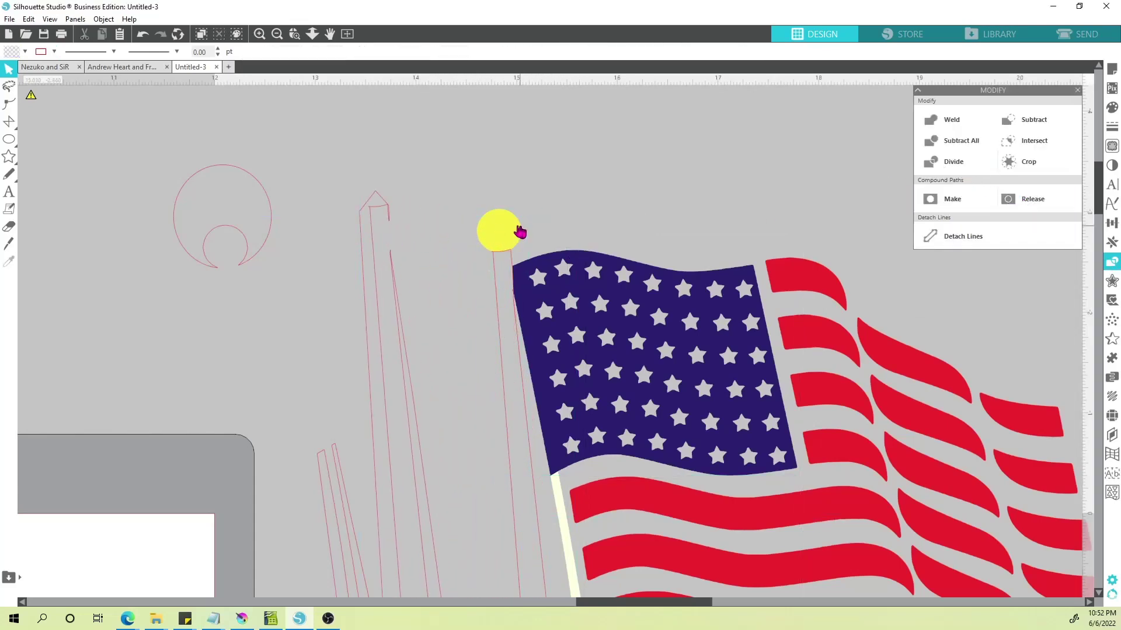
mouse_move(509, 236)
mouse_down()
mouse_move(499, 182)
mouse_move(508, 237)
mouse_up()
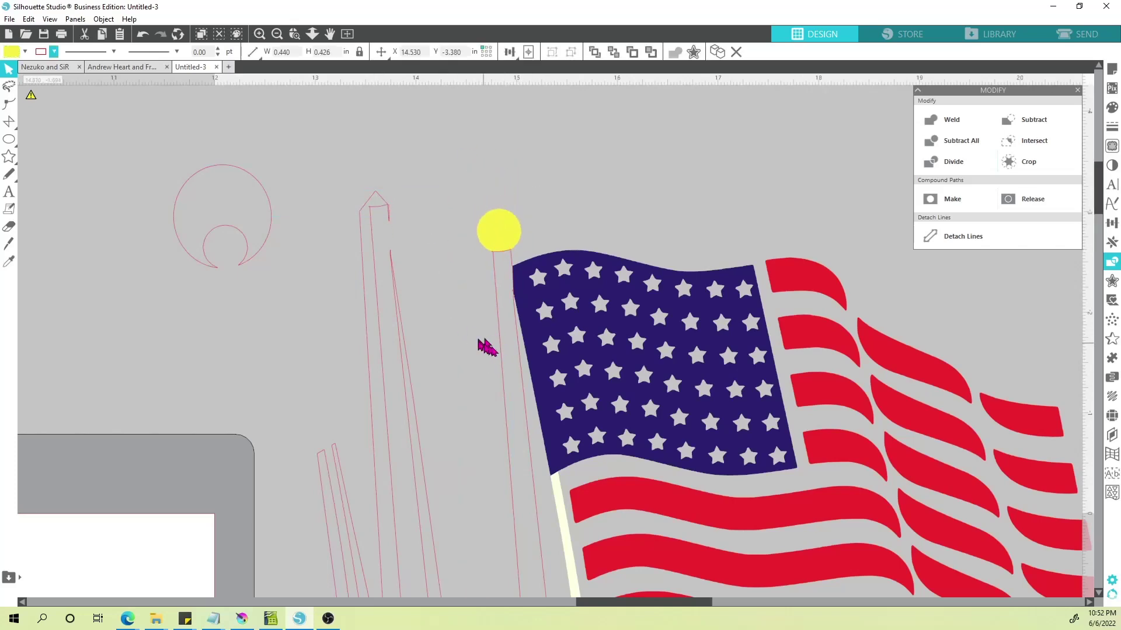
scroll(460, 343, down, 2)
drag(453, 405, 400, 187)
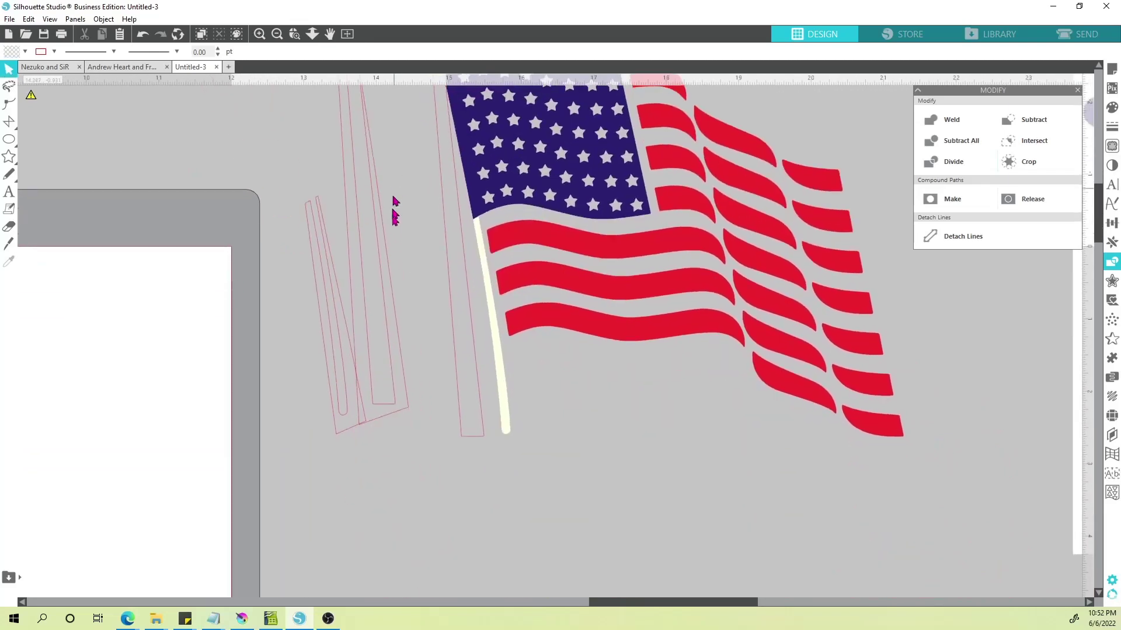
drag(388, 276, 275, 280)
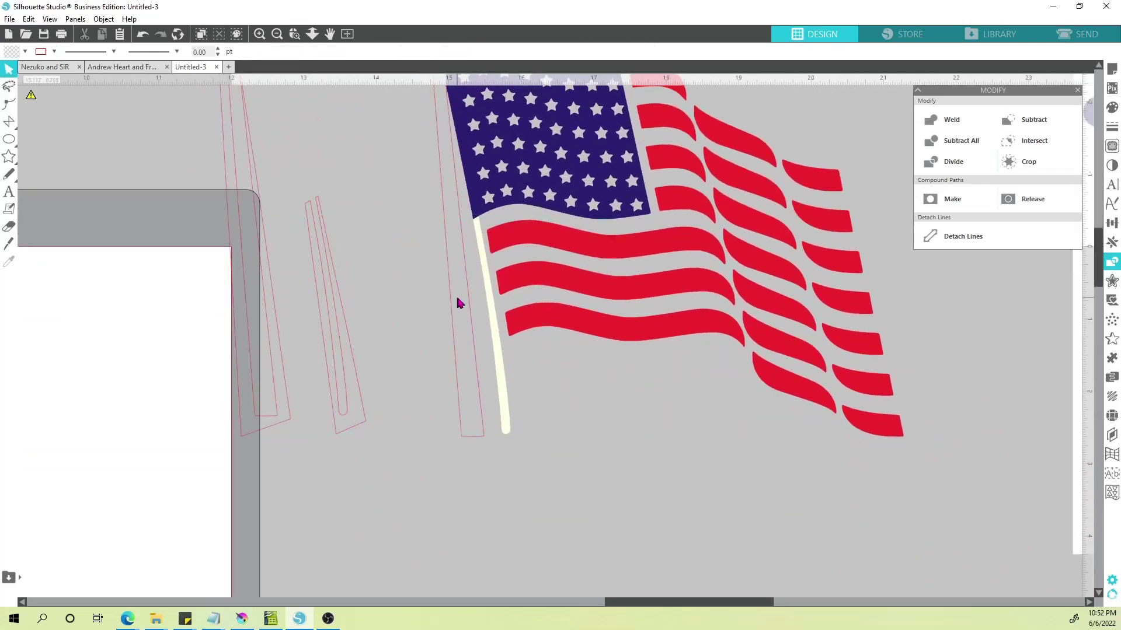
- Fill the separated flagpole with light grey and recolour its outline to match
click(446, 301)
click(24, 52)
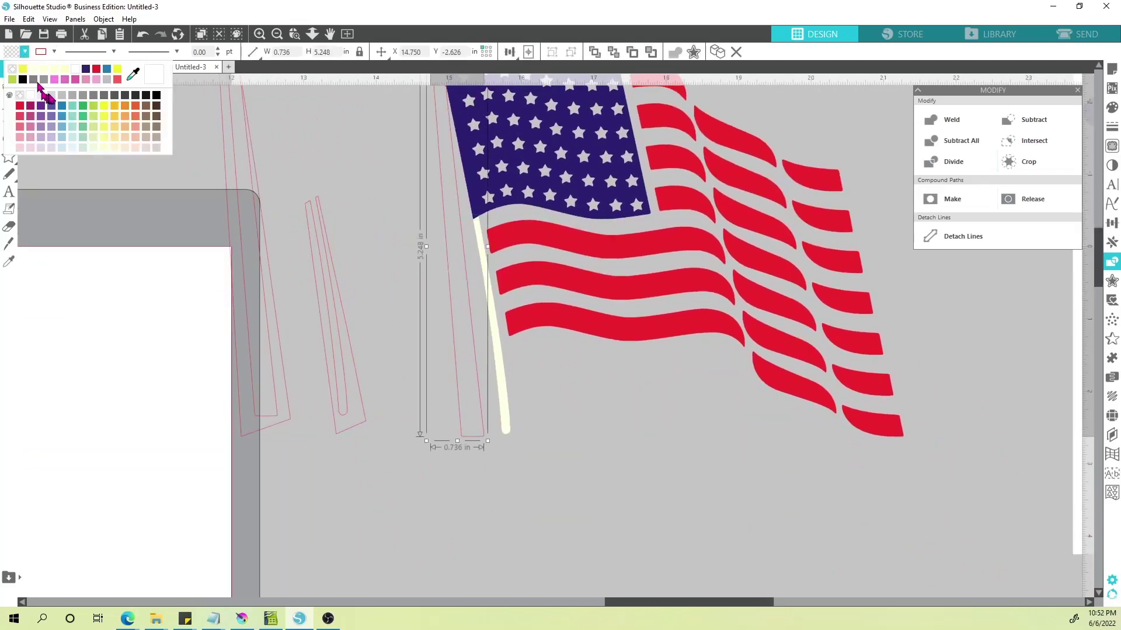
click(61, 95)
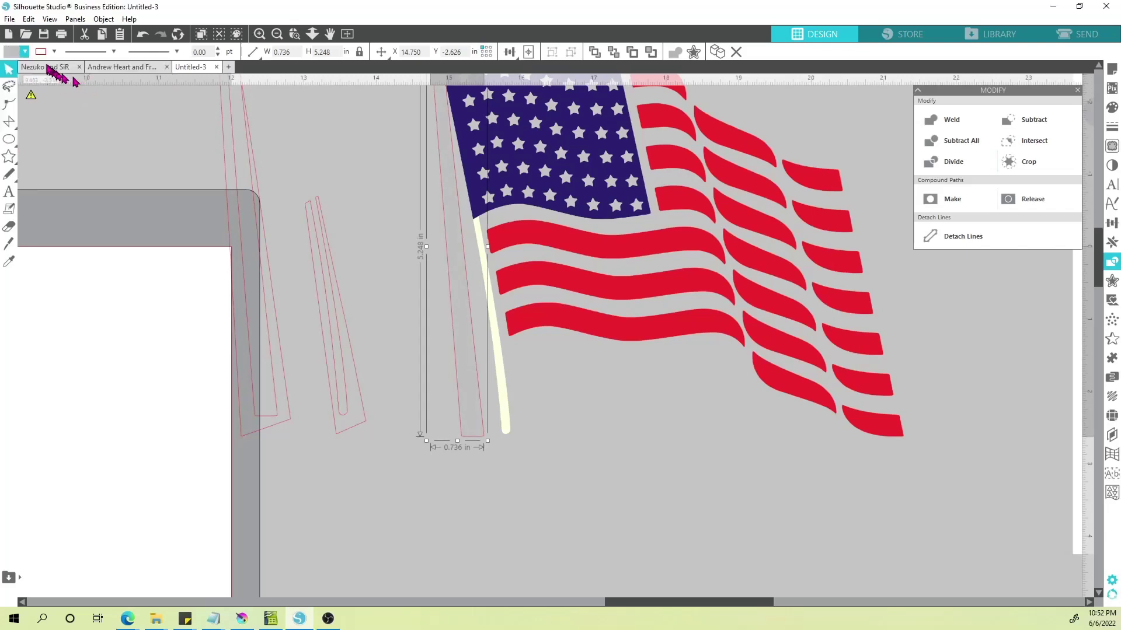
click(25, 52)
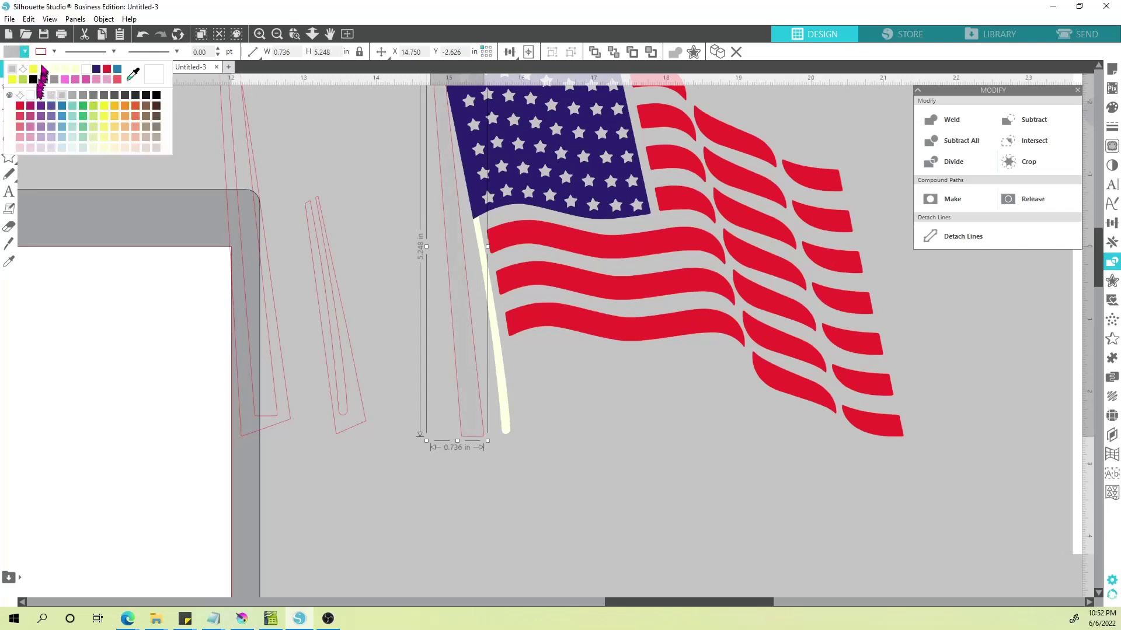
click(49, 52)
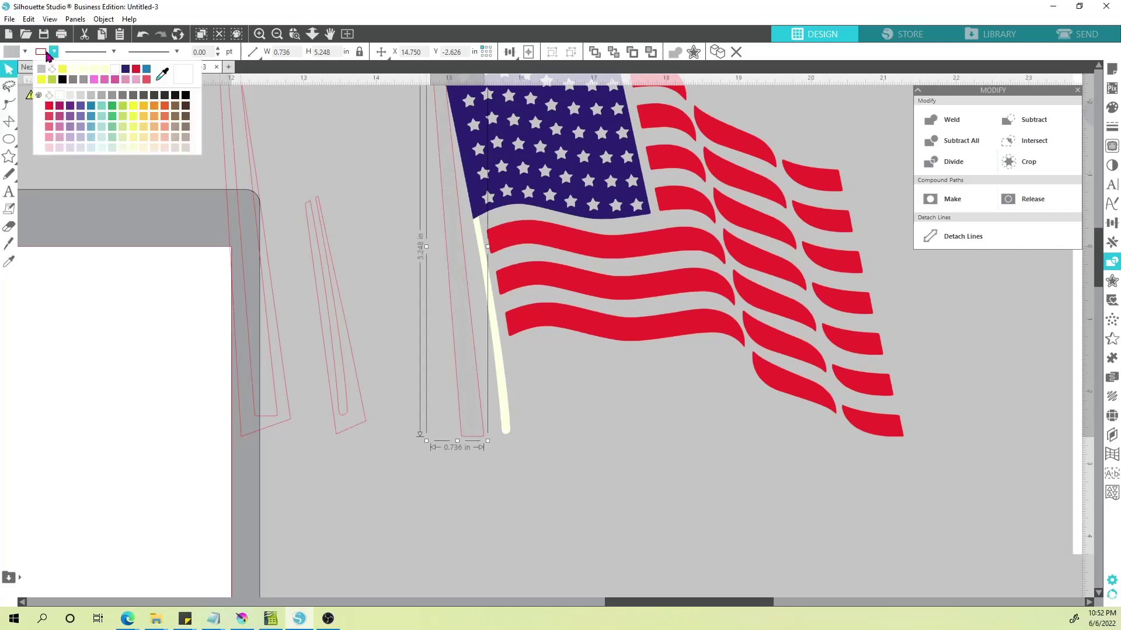
click(50, 96)
click(354, 178)
- Group all the coloured flag, pole and ball pieces and move the group onto the page
scroll(351, 185, down, 6)
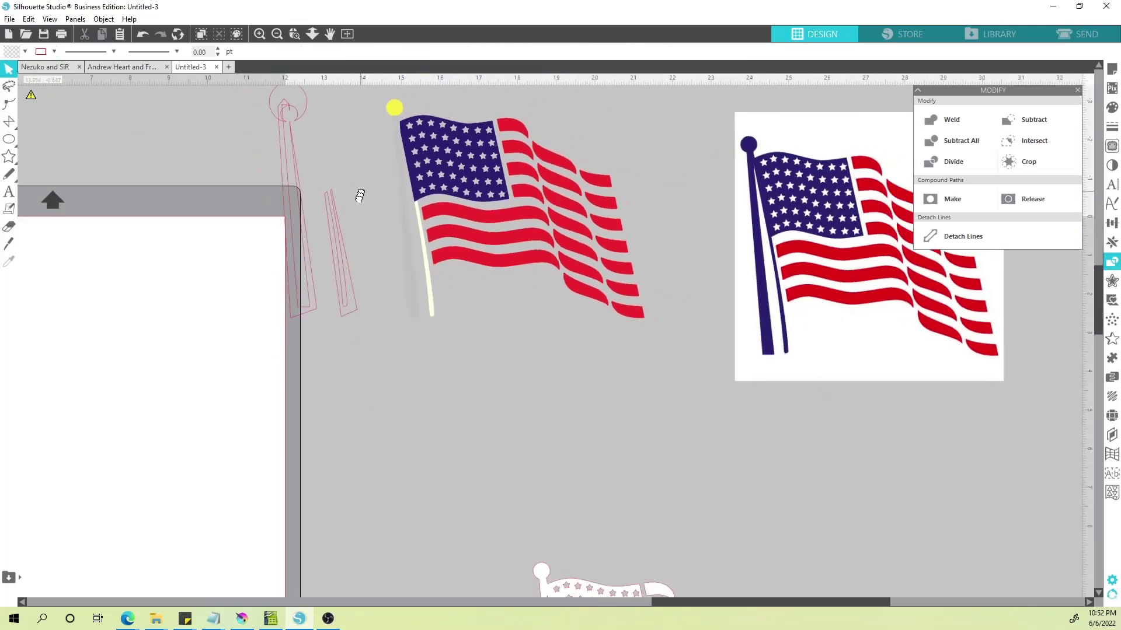
drag(361, 196, 365, 299)
drag(382, 166, 667, 452)
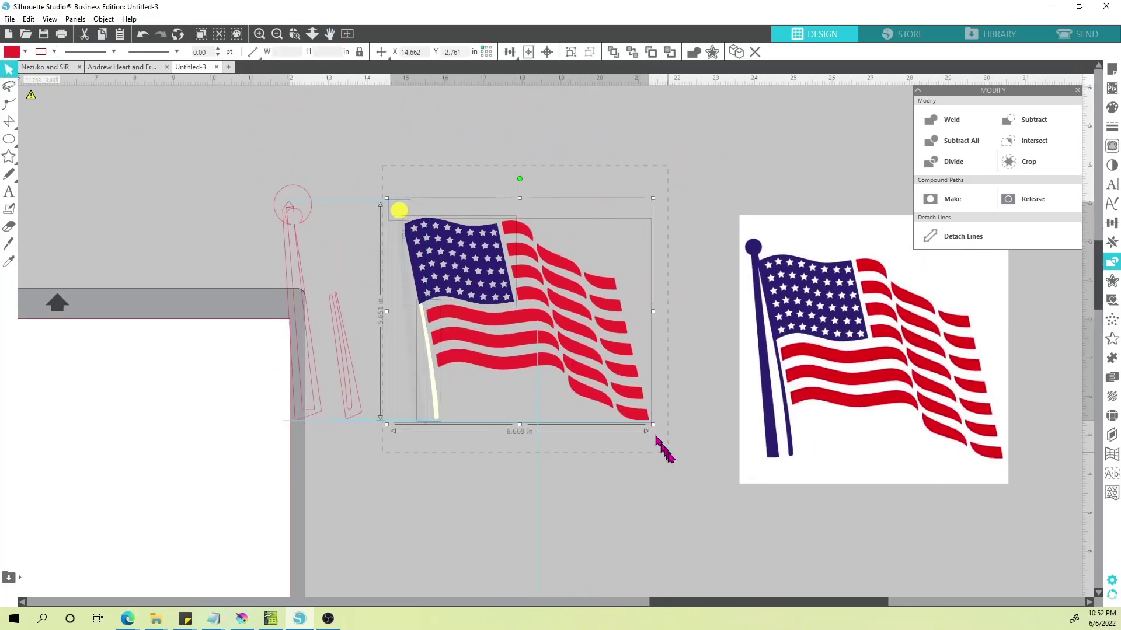
click(572, 52)
drag(508, 320, 124, 474)
drag(335, 529, 759, 388)
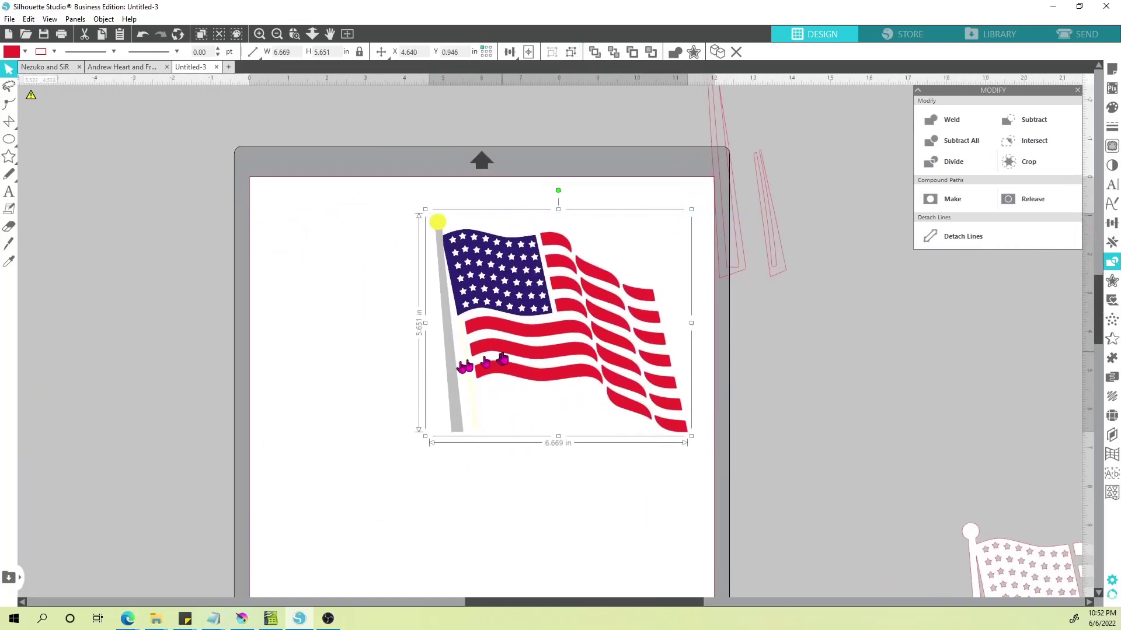
drag(502, 352, 412, 357)
click(224, 378)
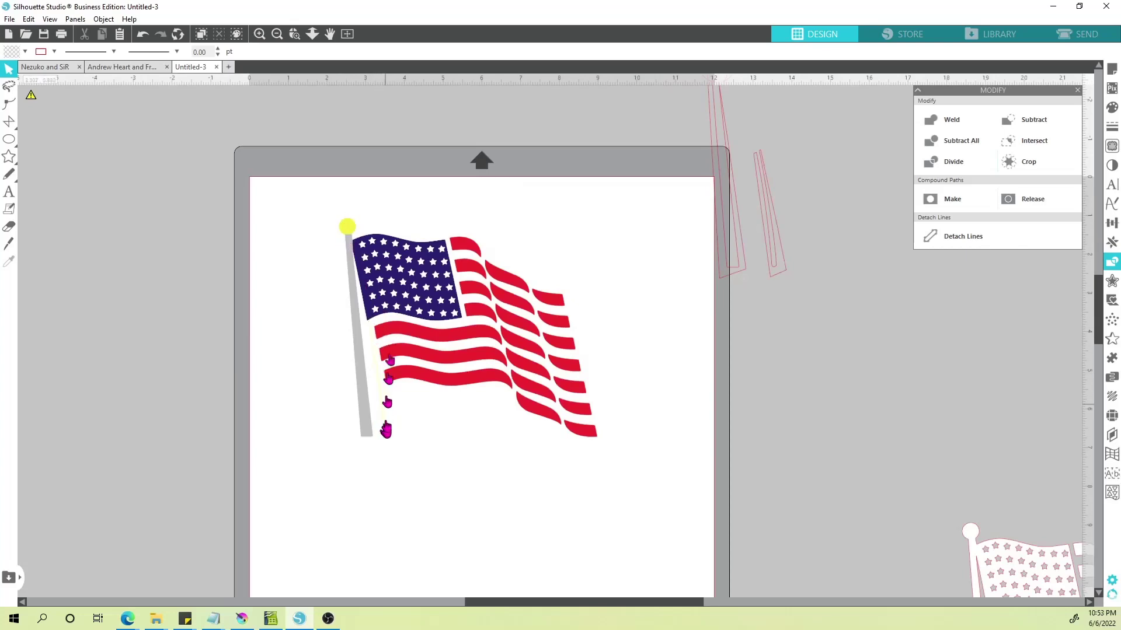
- Draw a closed curved shape about 6.14 in wide and 6.16 in high overlapping the flag's lower outer corner
scroll(552, 417, down, 4)
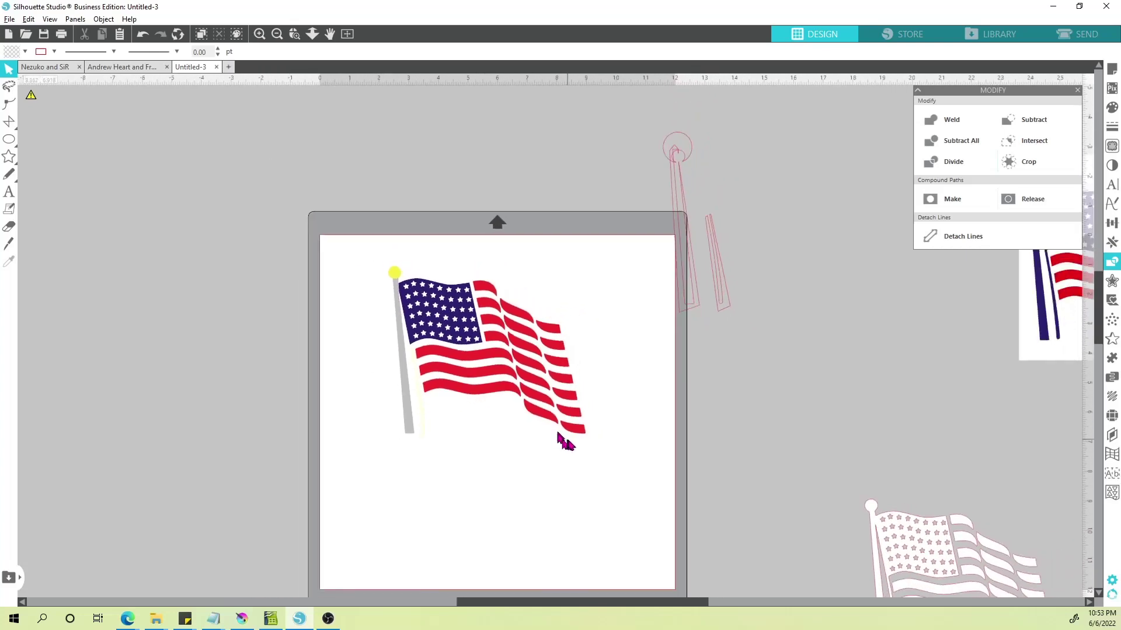
drag(908, 385, 742, 389)
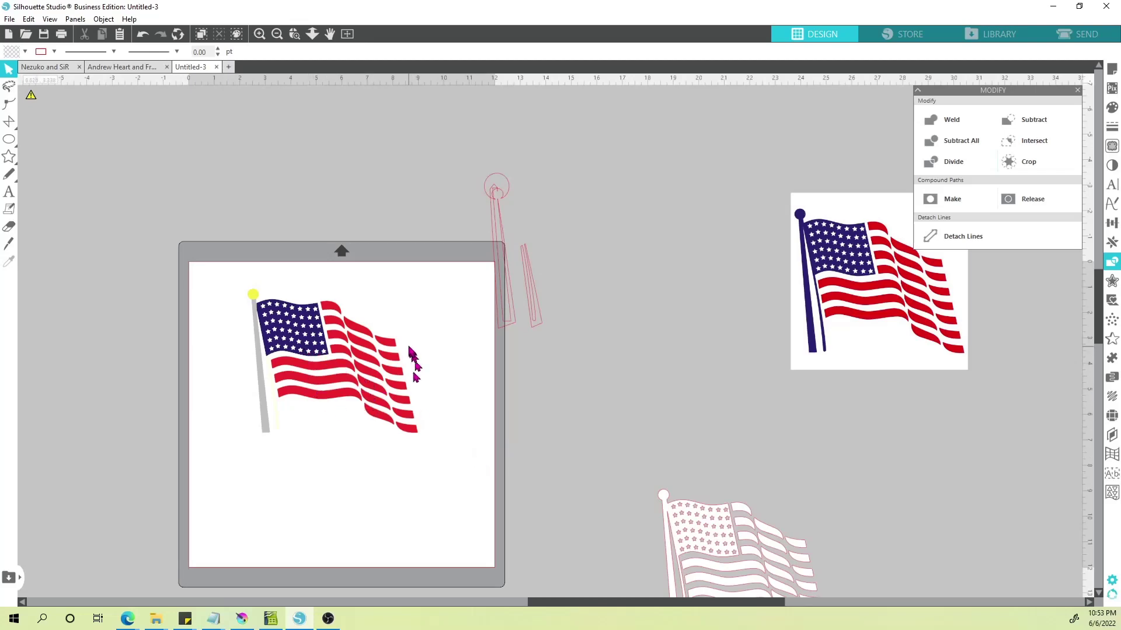
mouse_move(11, 123)
click(61, 122)
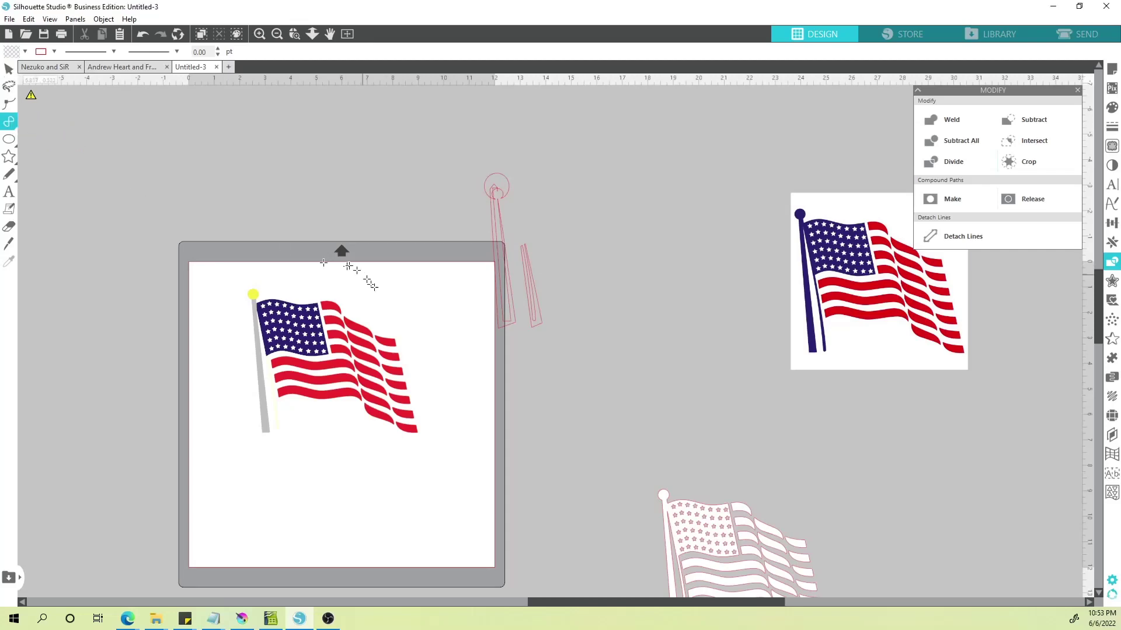
click(415, 325)
click(326, 456)
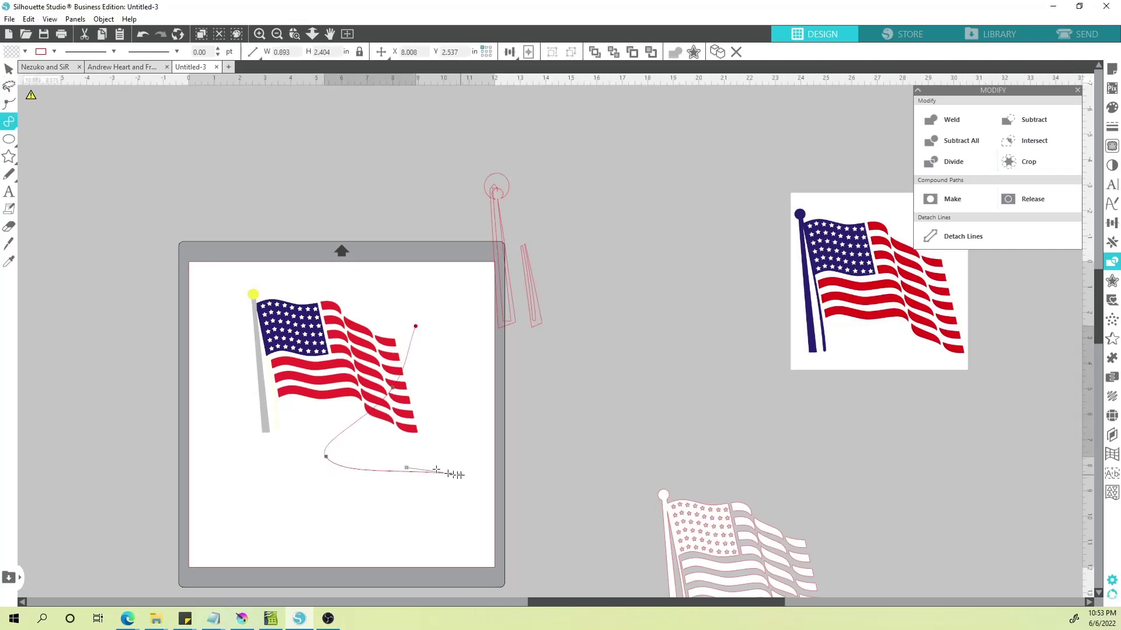
click(461, 475)
click(473, 377)
click(416, 325)
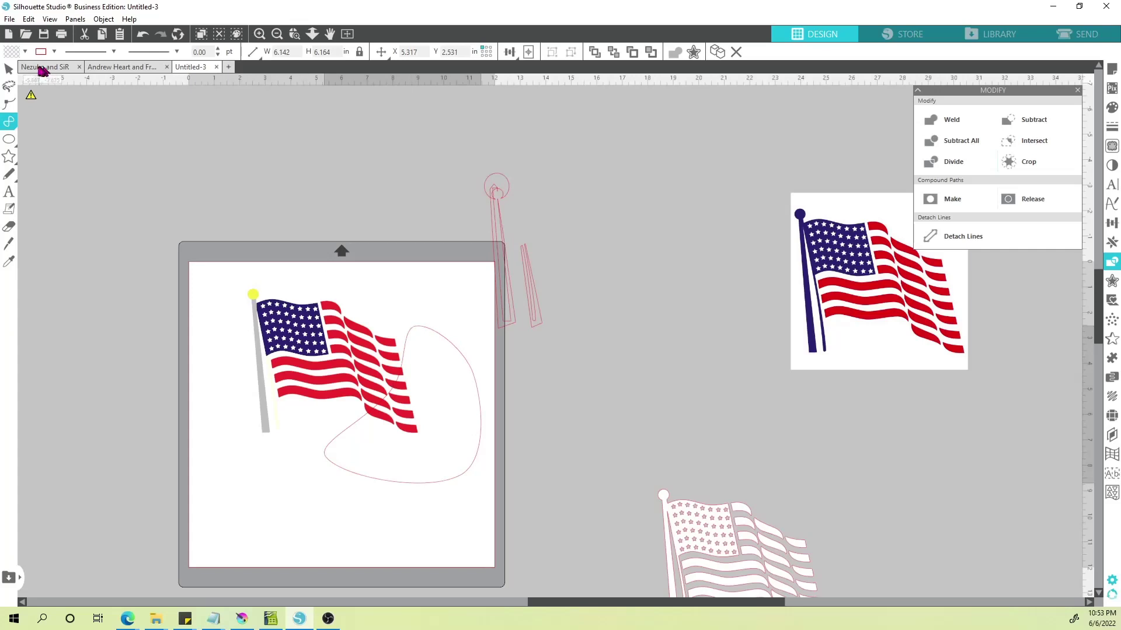
- Divide the flag group with the curved shape and move the leftover curve outline off the page
click(9, 69)
drag(445, 306, 400, 430)
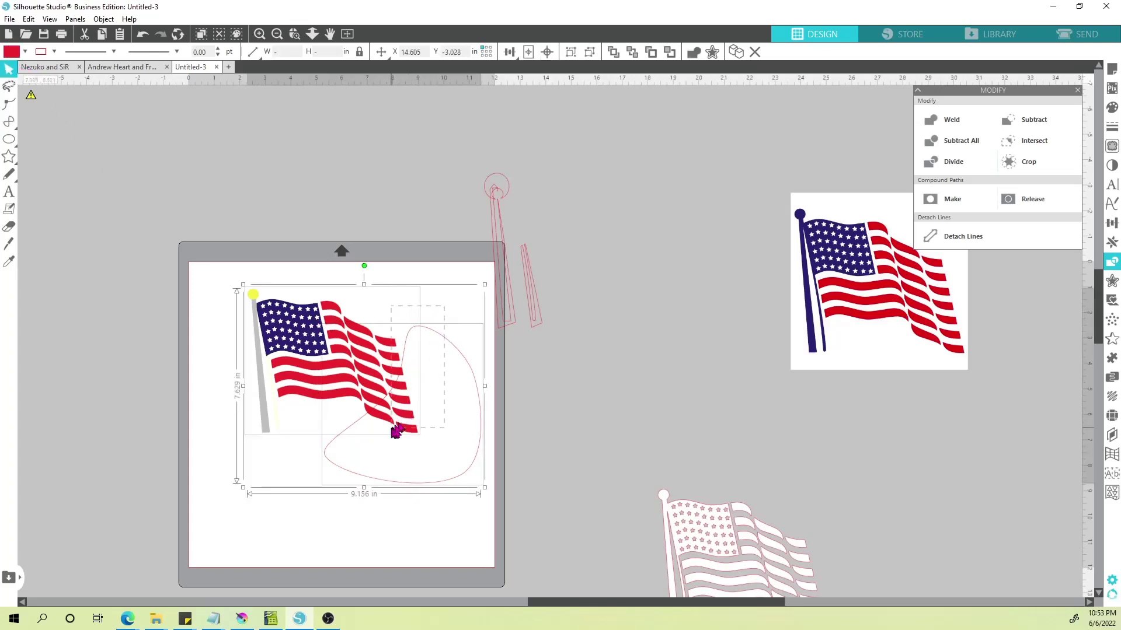
click(958, 162)
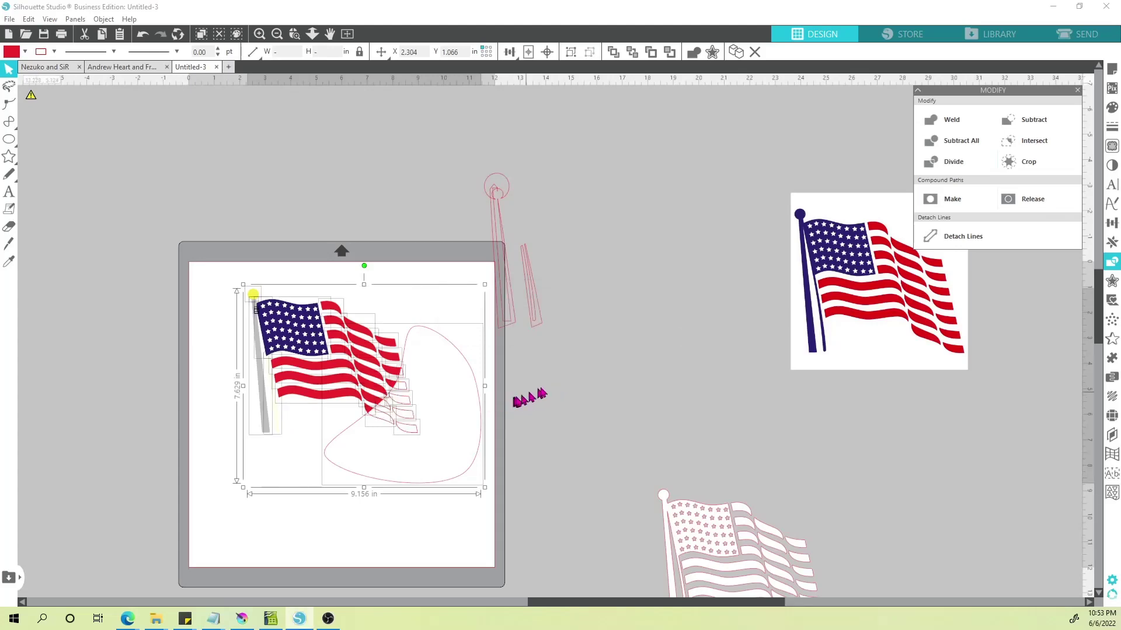
click(544, 387)
drag(465, 371, 612, 420)
- Delete the cut-off stripe fragments at the flag's outer edge
click(431, 412)
drag(433, 394, 403, 492)
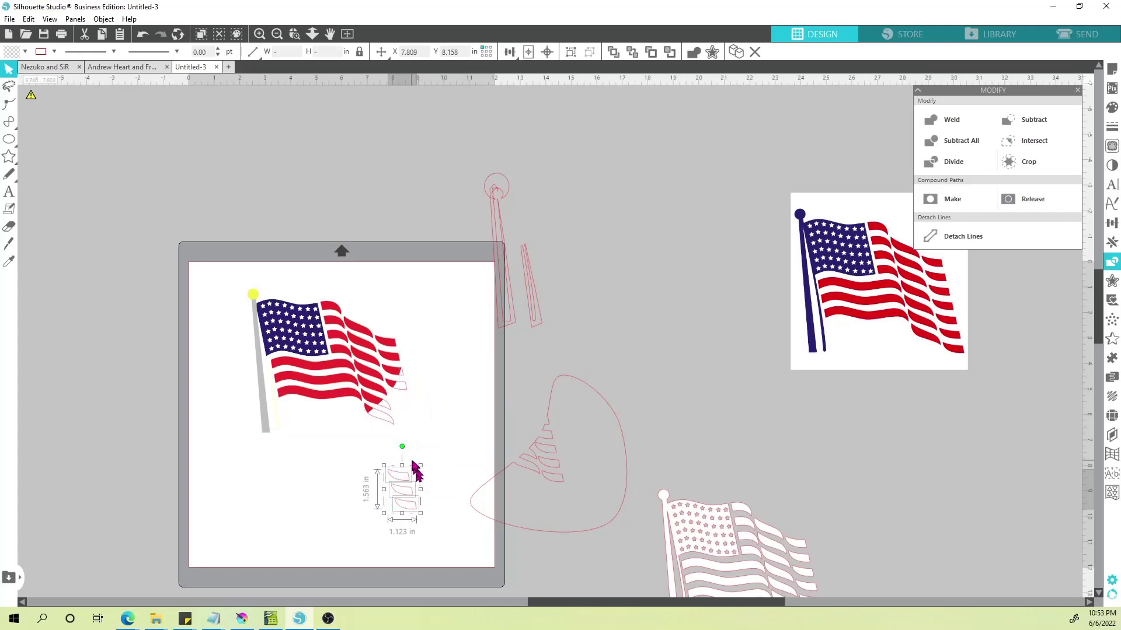
key(Delete)
drag(404, 390, 427, 404)
click(431, 408)
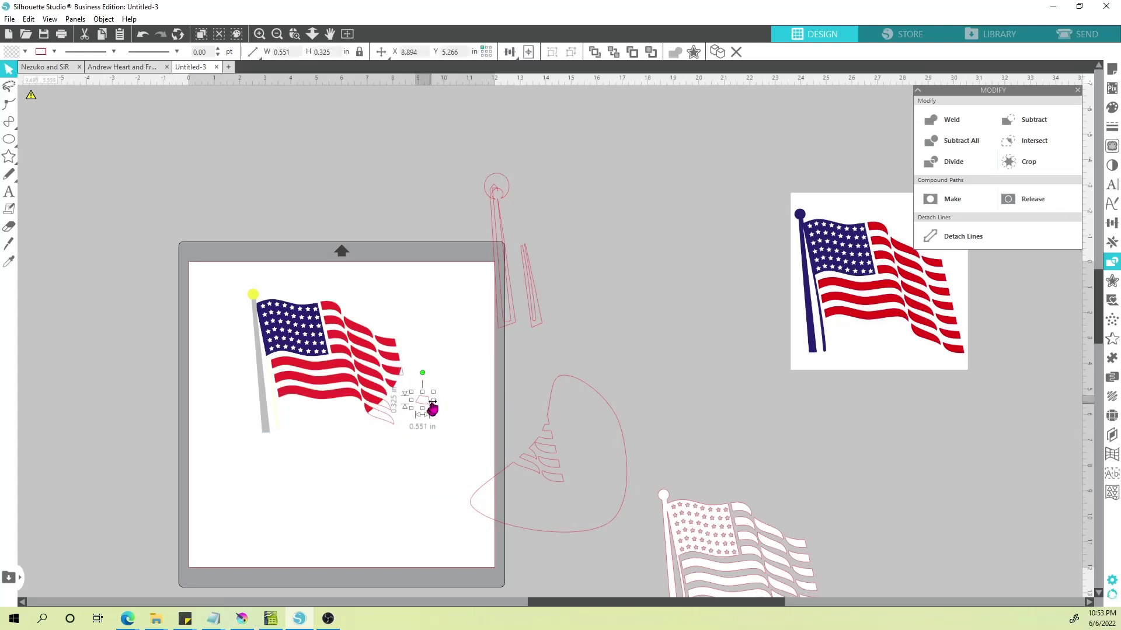
key(Delete)
- Fill a cut stripe fragment at the flag's lower corner with red, and darken it to 850B23
click(385, 407)
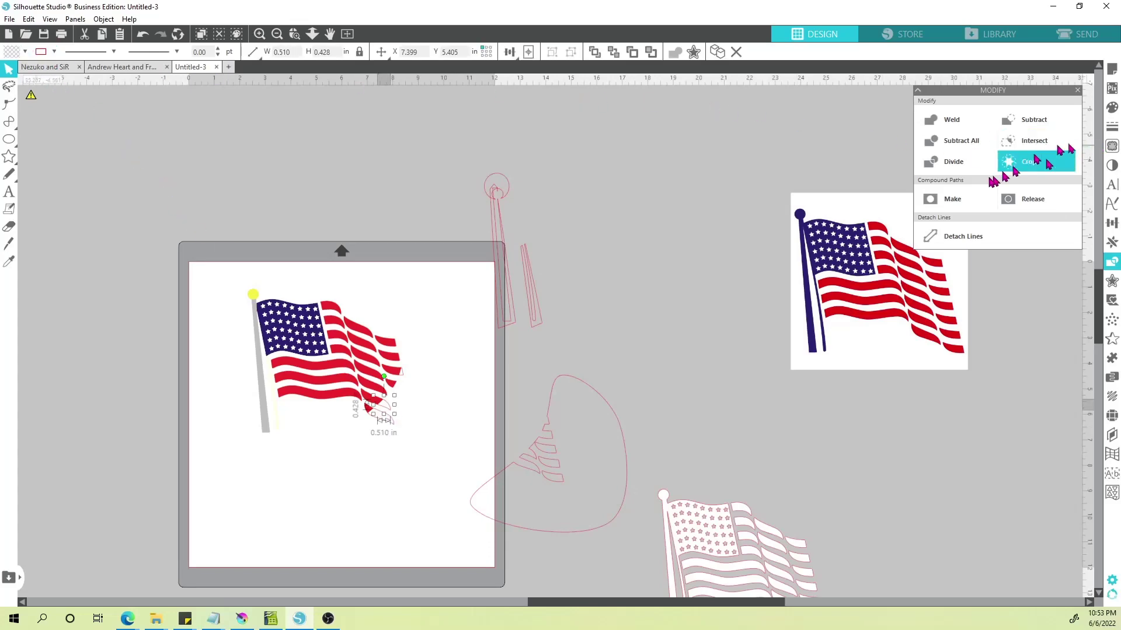
click(1112, 146)
click(1112, 165)
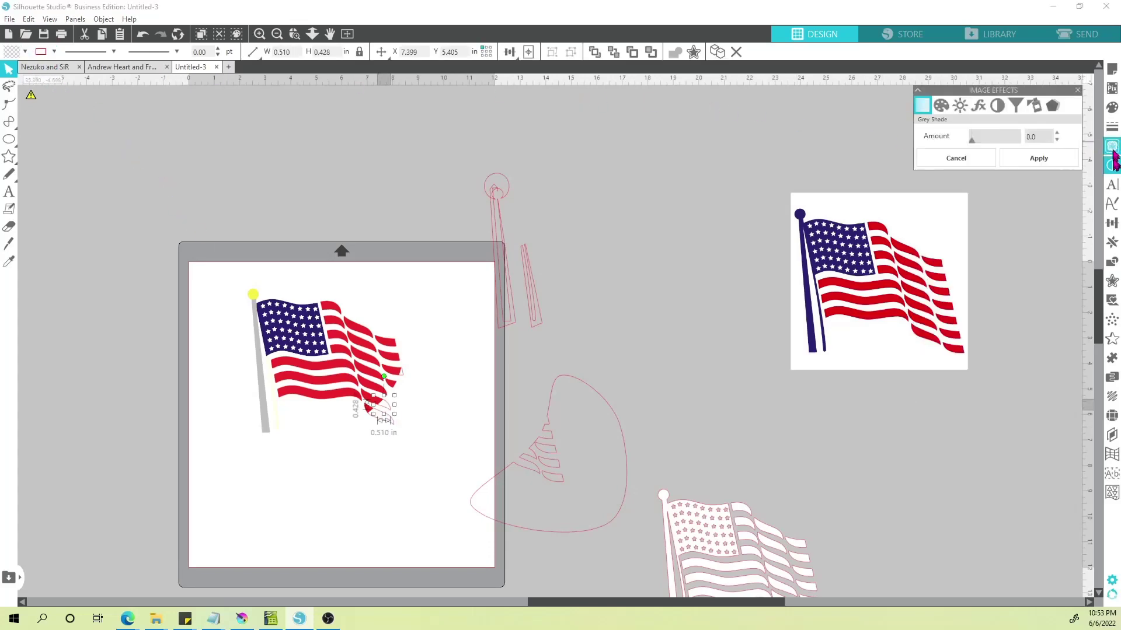
click(1112, 107)
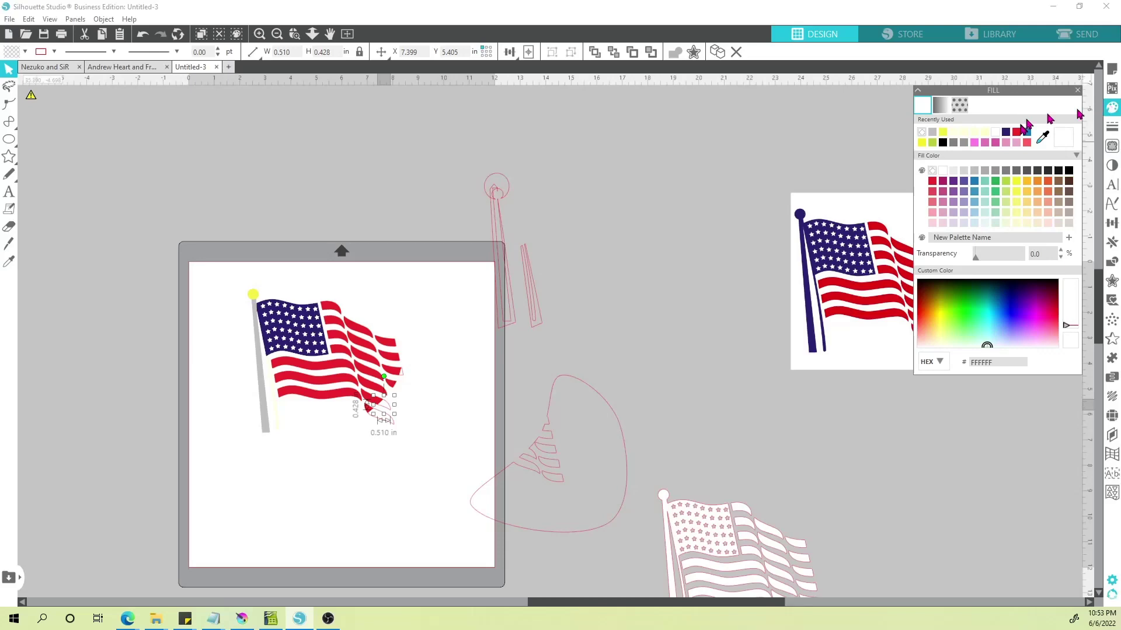
click(932, 182)
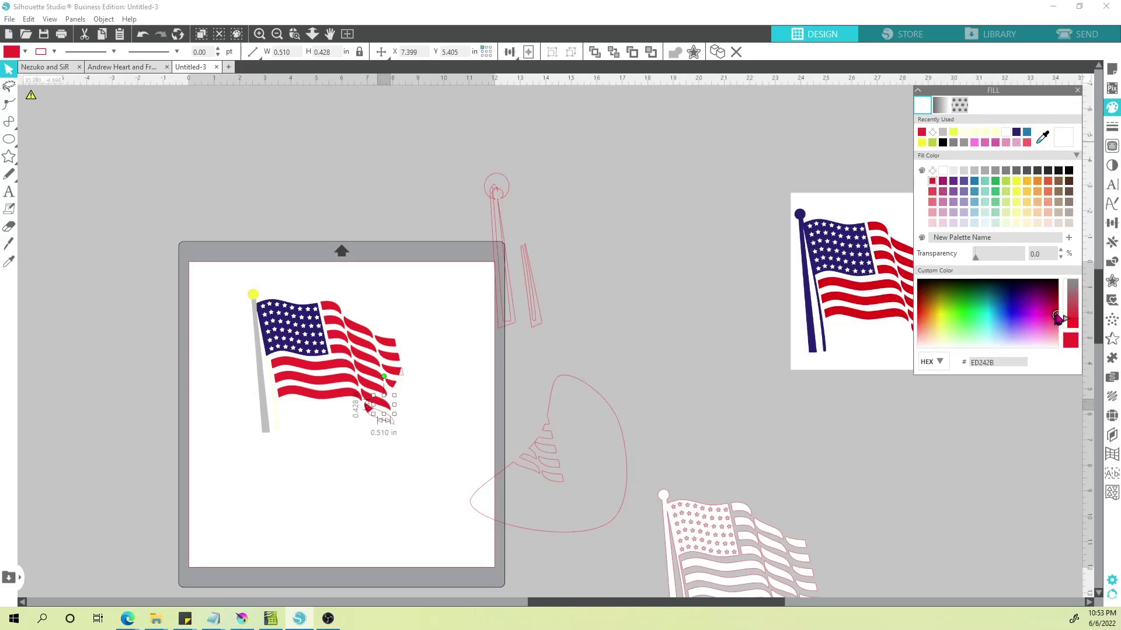
drag(1057, 318, 1053, 298)
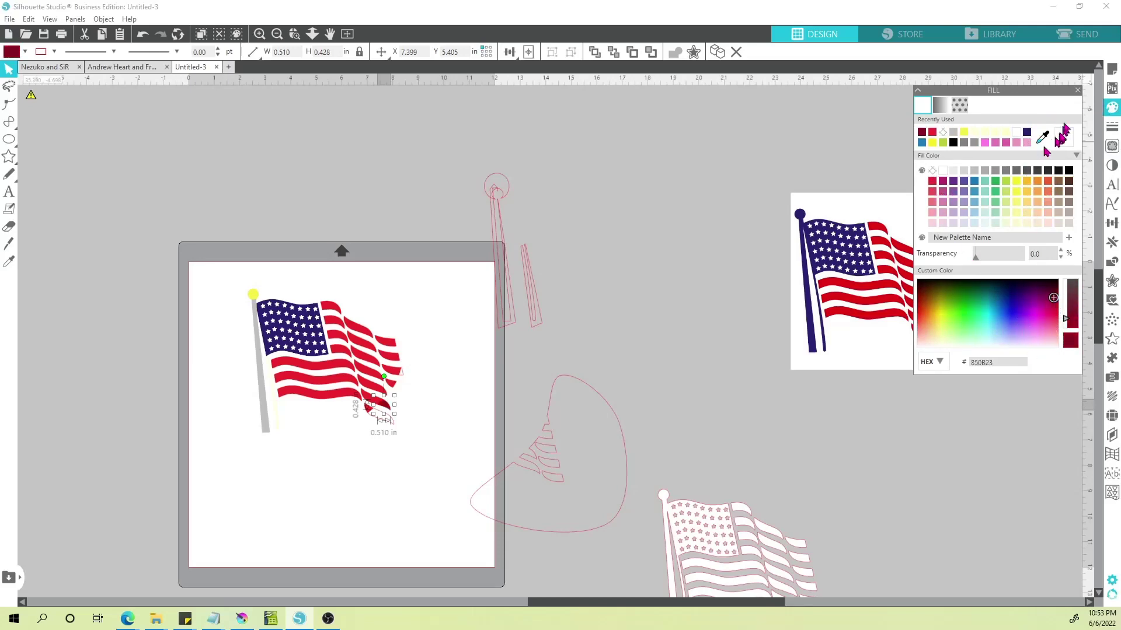
click(1077, 90)
- Remove the remaining cut stripe fragments from the flag's lower corner
click(388, 411)
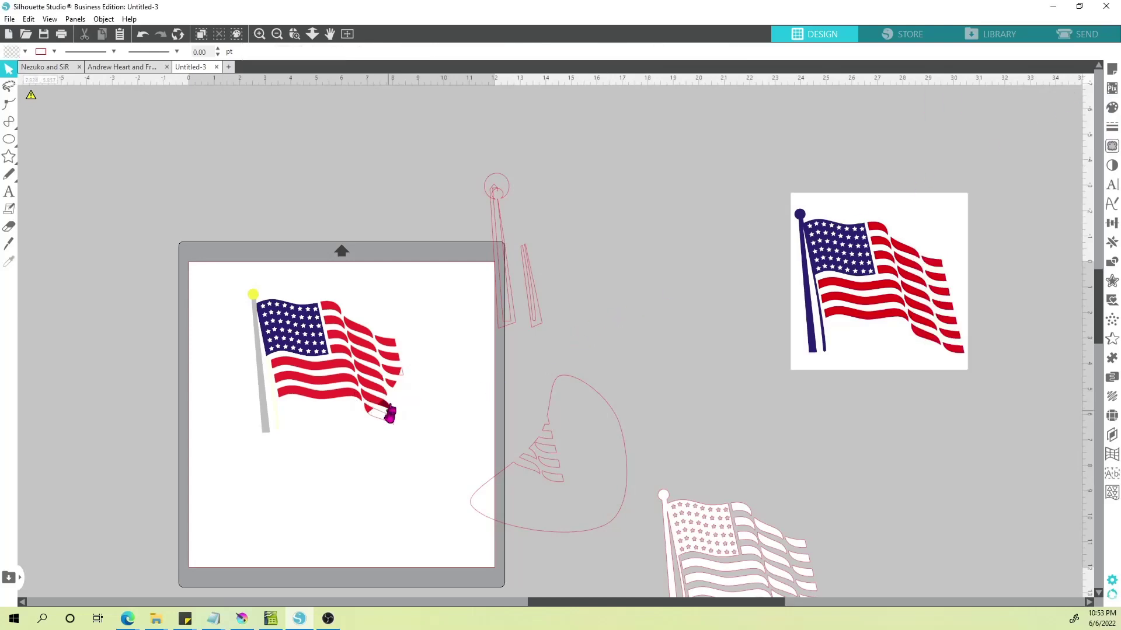
drag(390, 415, 424, 455)
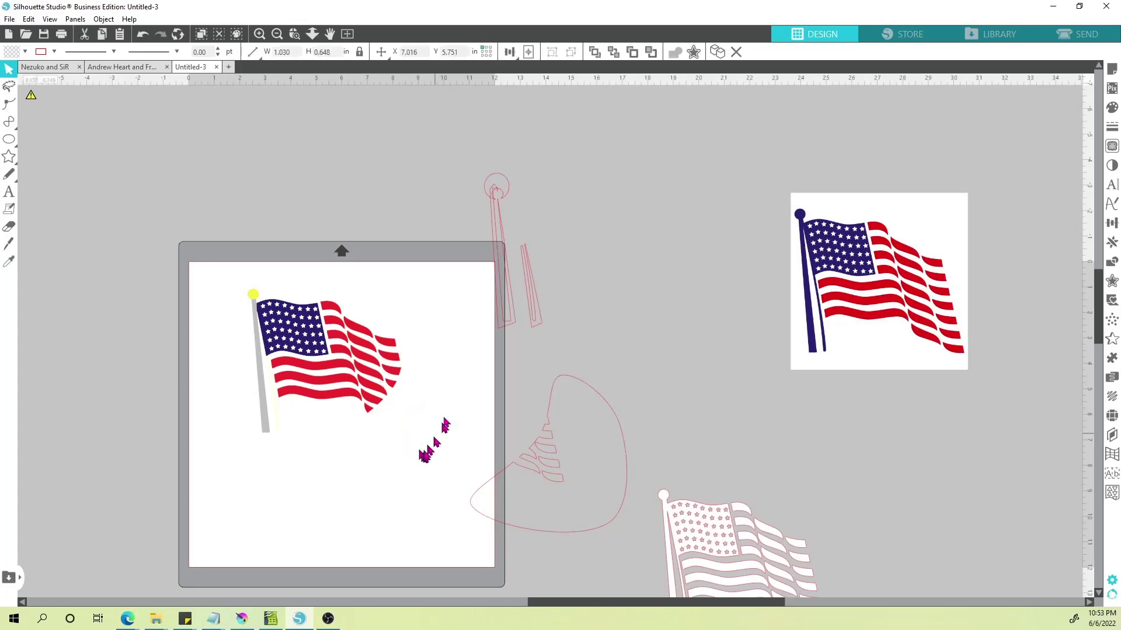
click(424, 456)
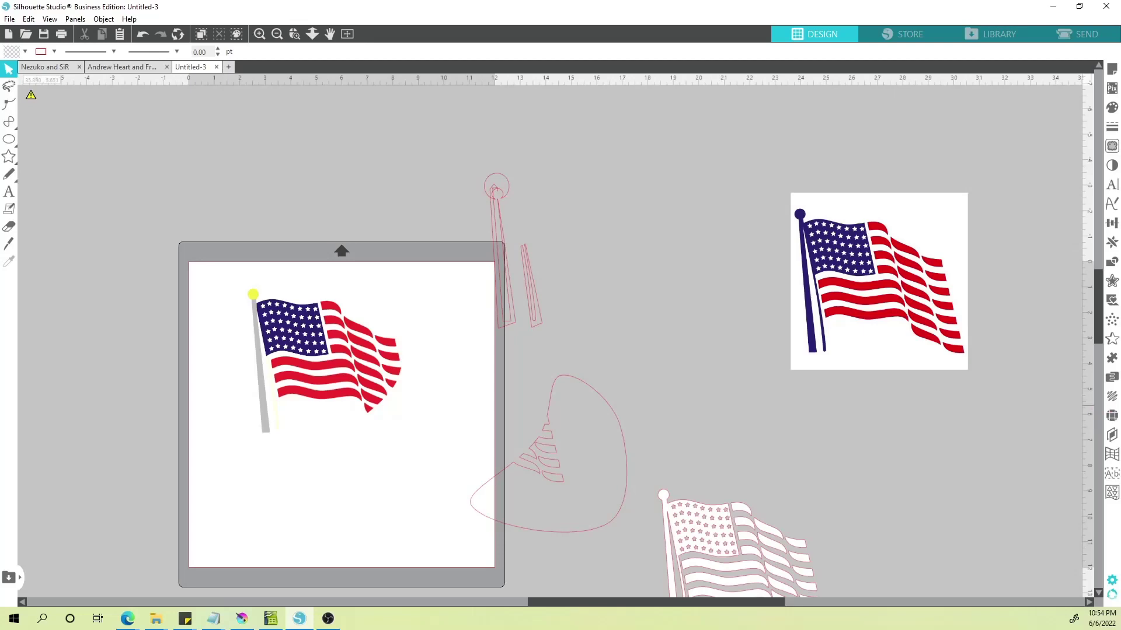
- Open the Trace by Color options
key(alt+Tab)
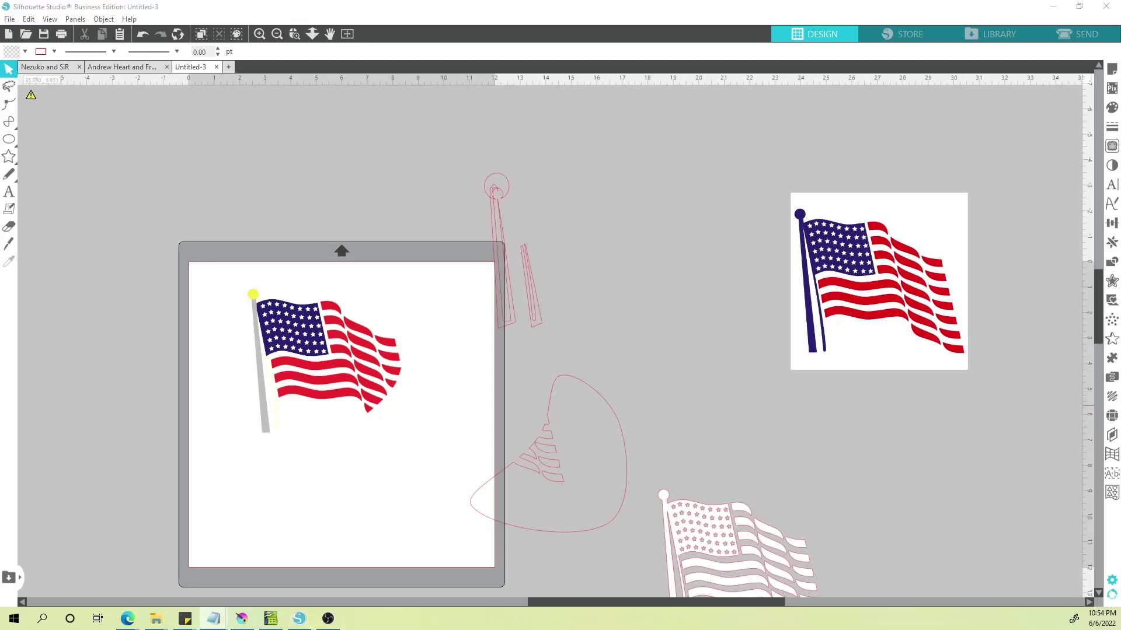
click(1112, 145)
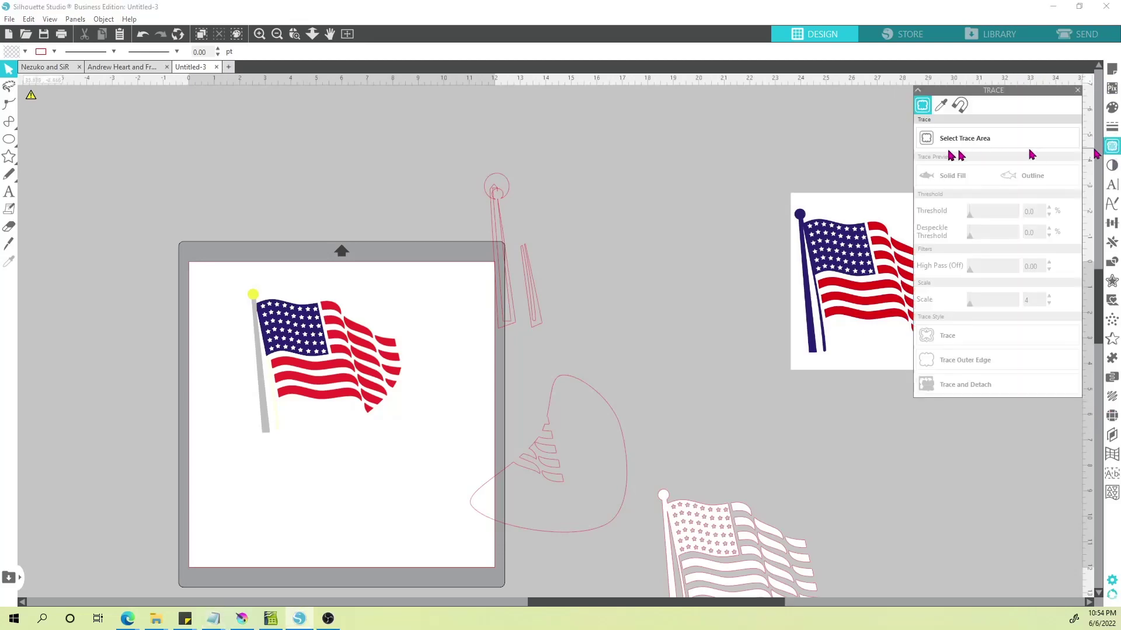
click(942, 107)
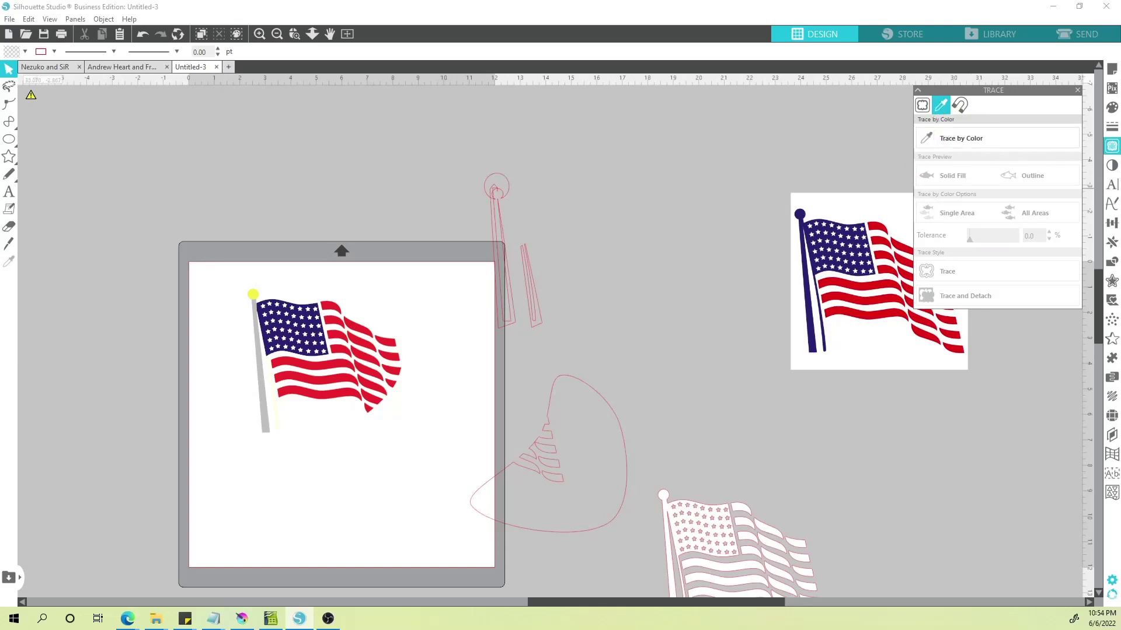
- Show the standard area trace options and move the white outlined flag up beside the original flag image
click(924, 105)
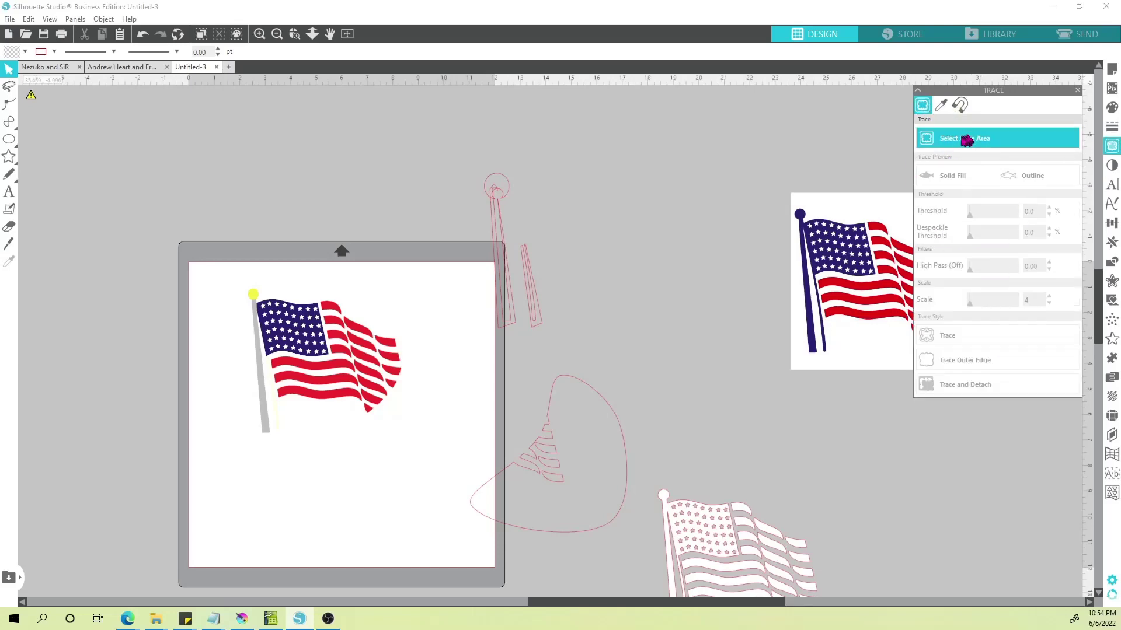
drag(745, 530, 665, 225)
click(724, 215)
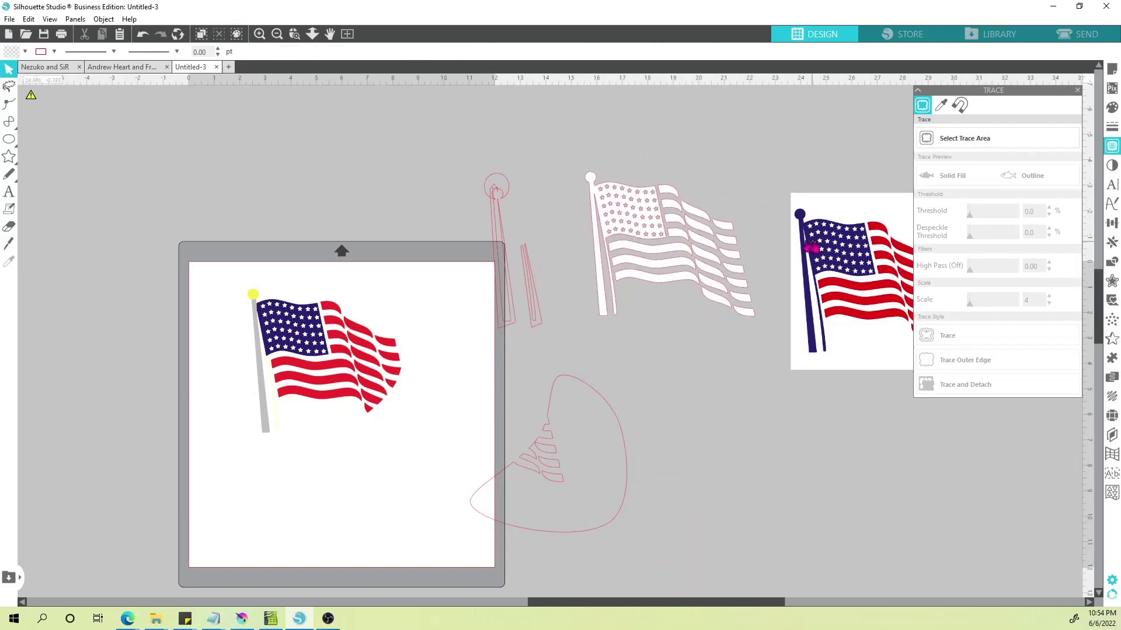
drag(972, 517, 909, 568)
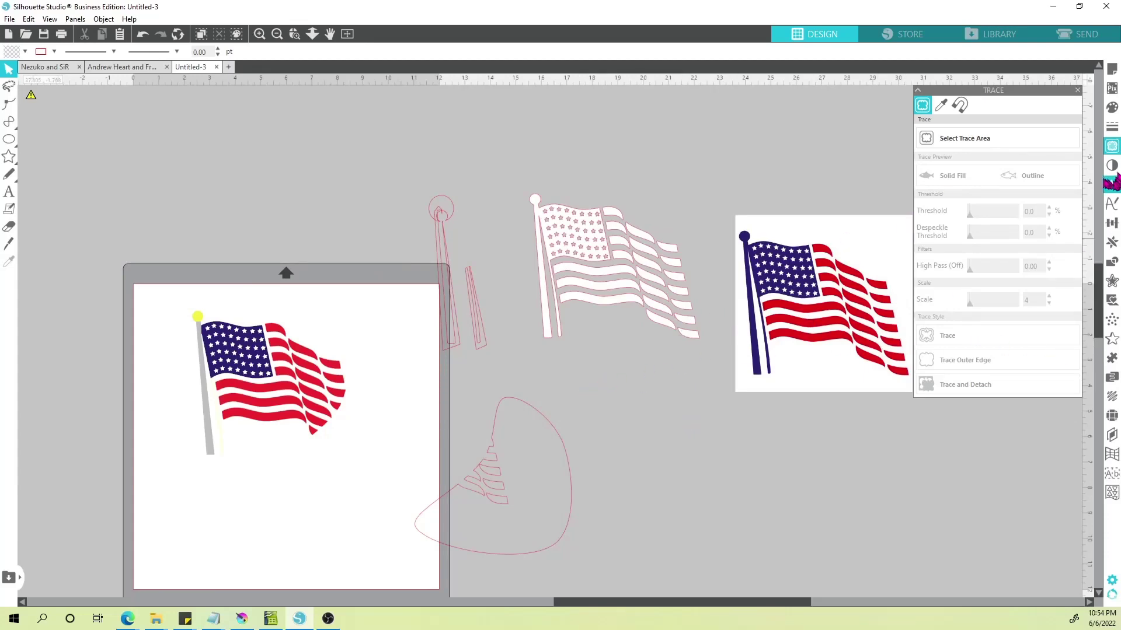
- Try the Invert image effect on the original flag image with Inversion at 100, and cancel it
click(1112, 167)
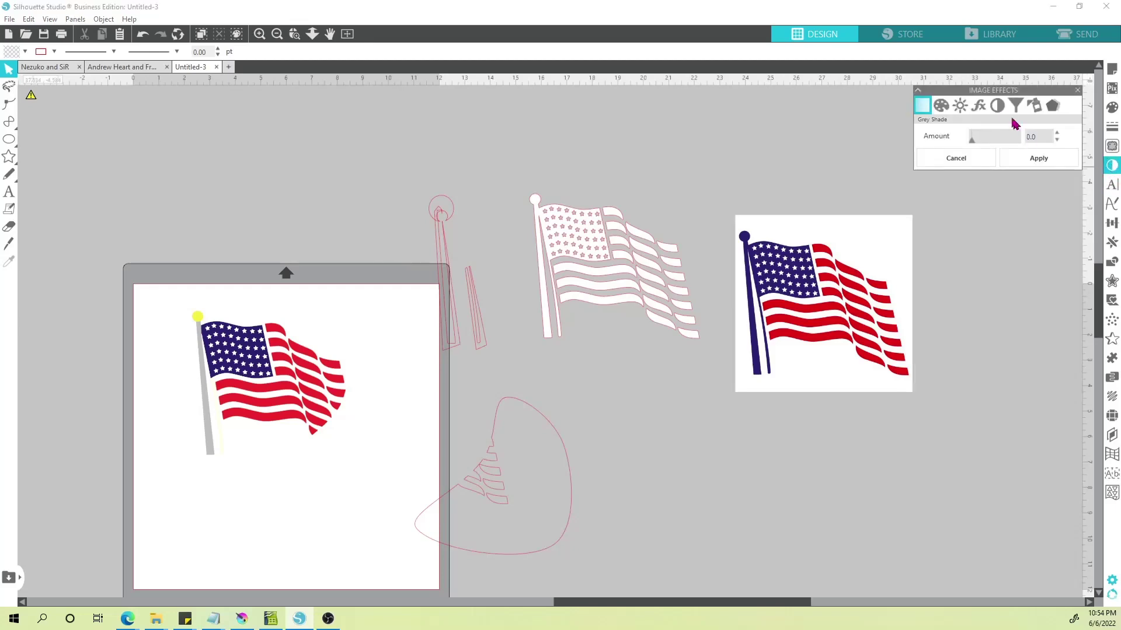
click(997, 106)
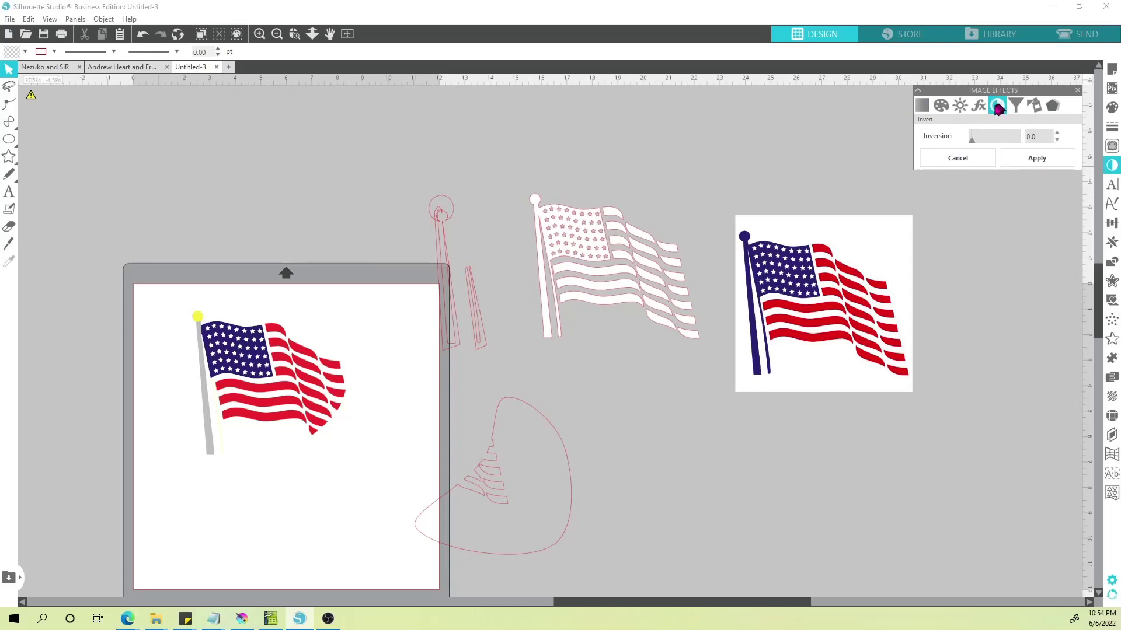
click(877, 236)
drag(972, 139, 1030, 140)
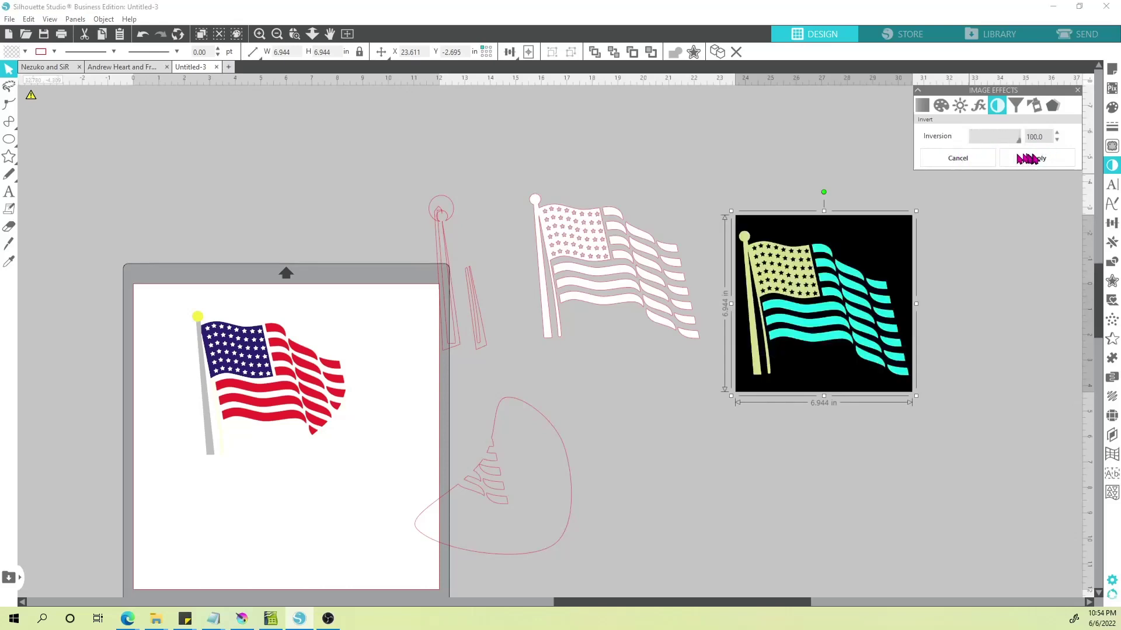
click(938, 159)
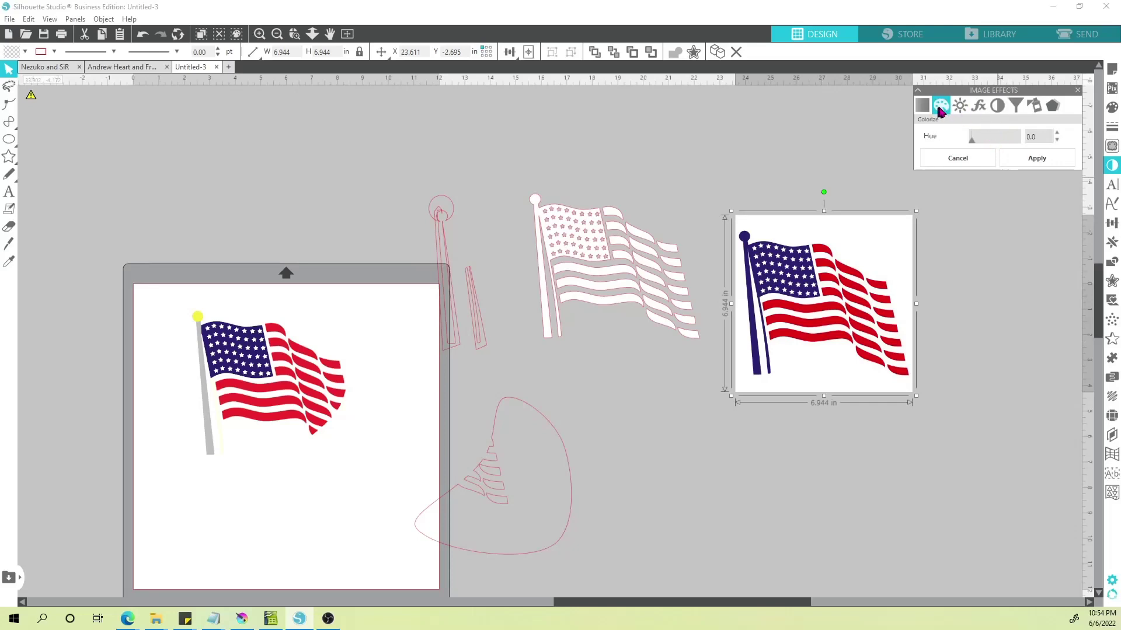
- Set the original flag image's brightness to -45, contrast to 100 and saturation to 100
click(960, 108)
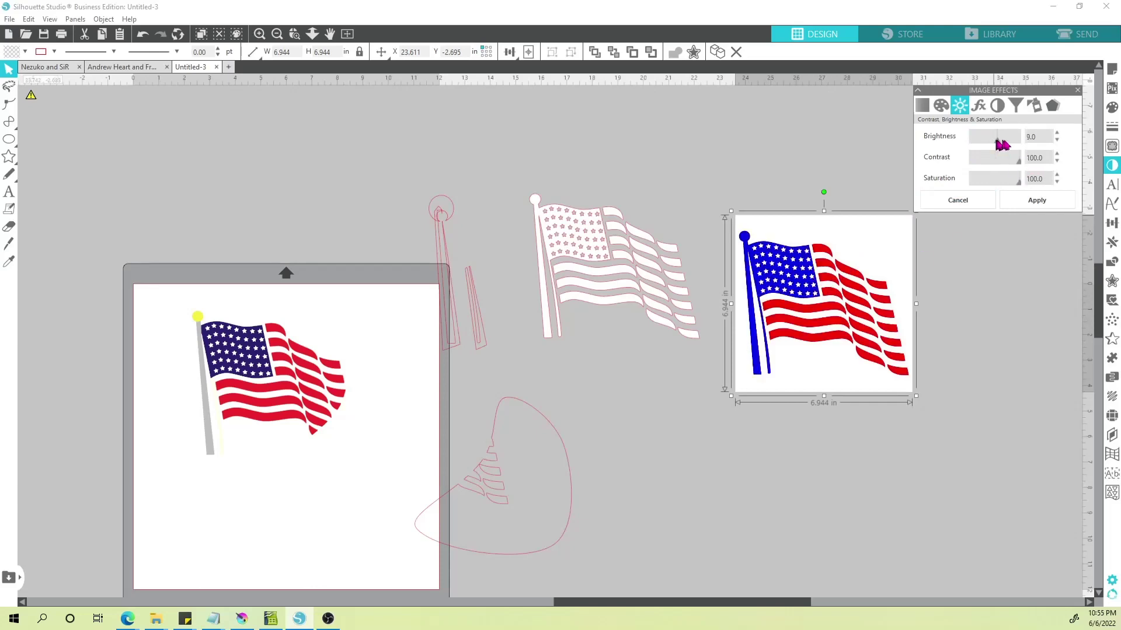
drag(998, 143, 984, 139)
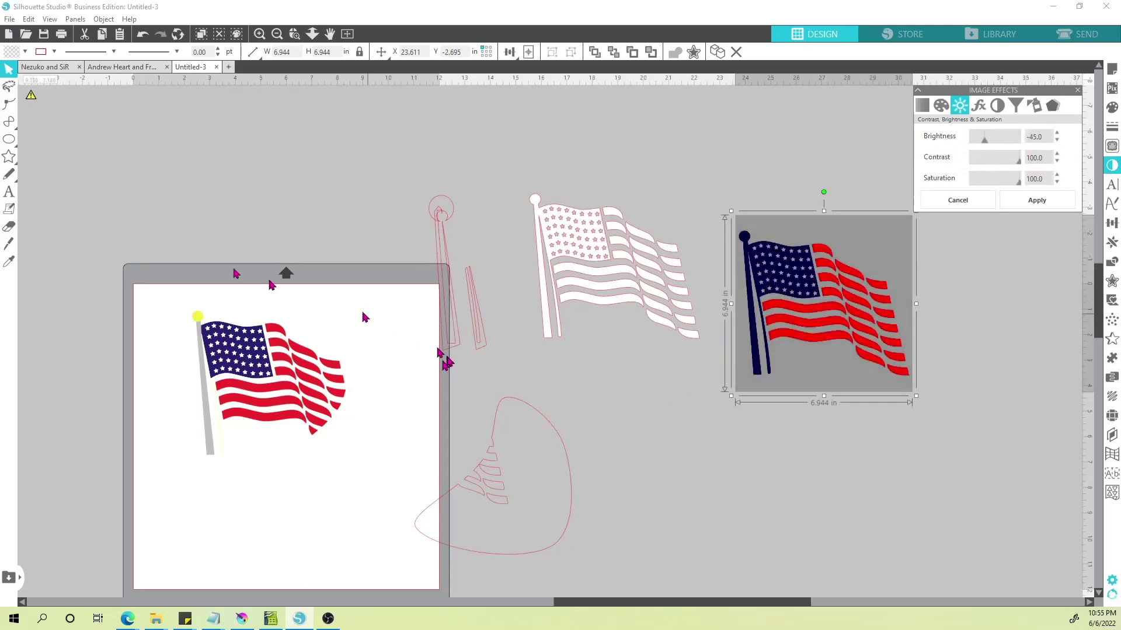
- Open the Modify options that include Divide
mouse_move(8, 140)
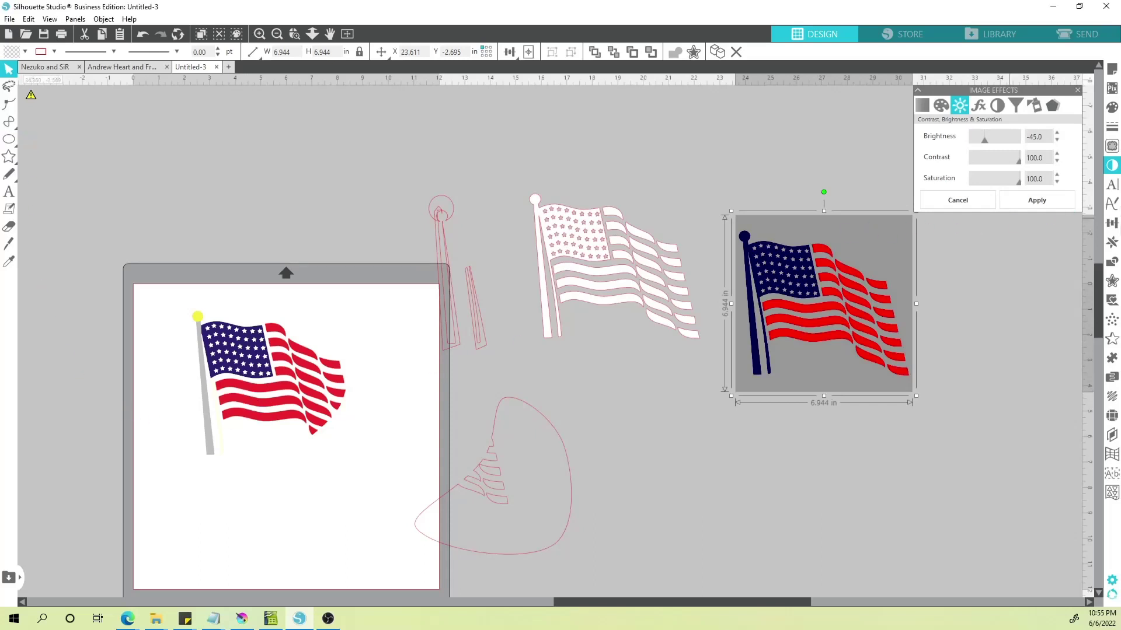
click(1113, 260)
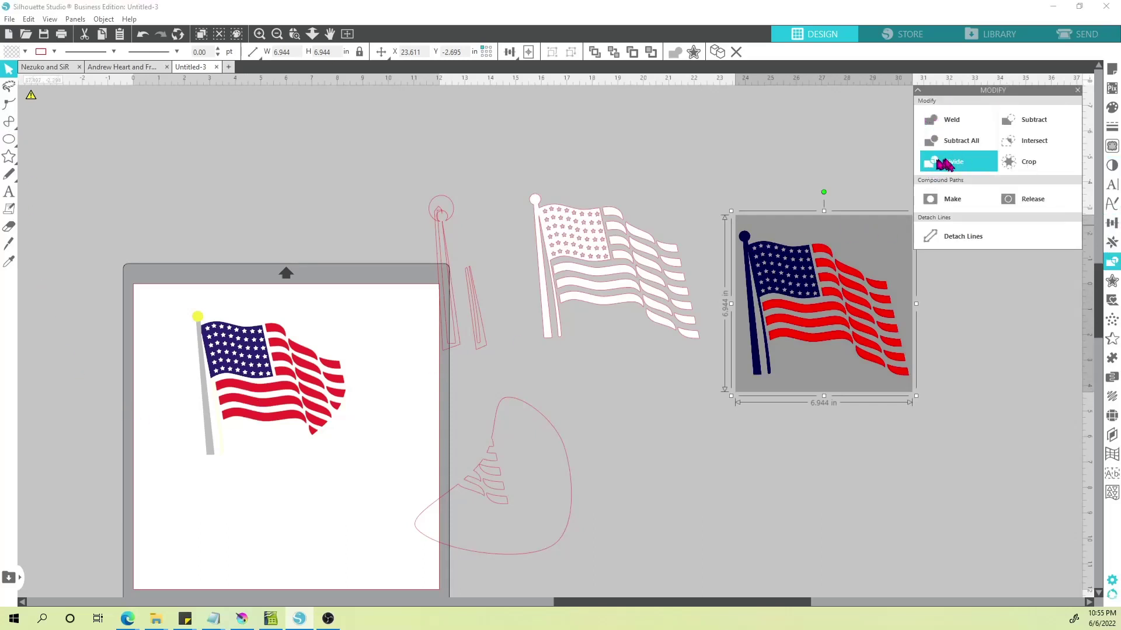